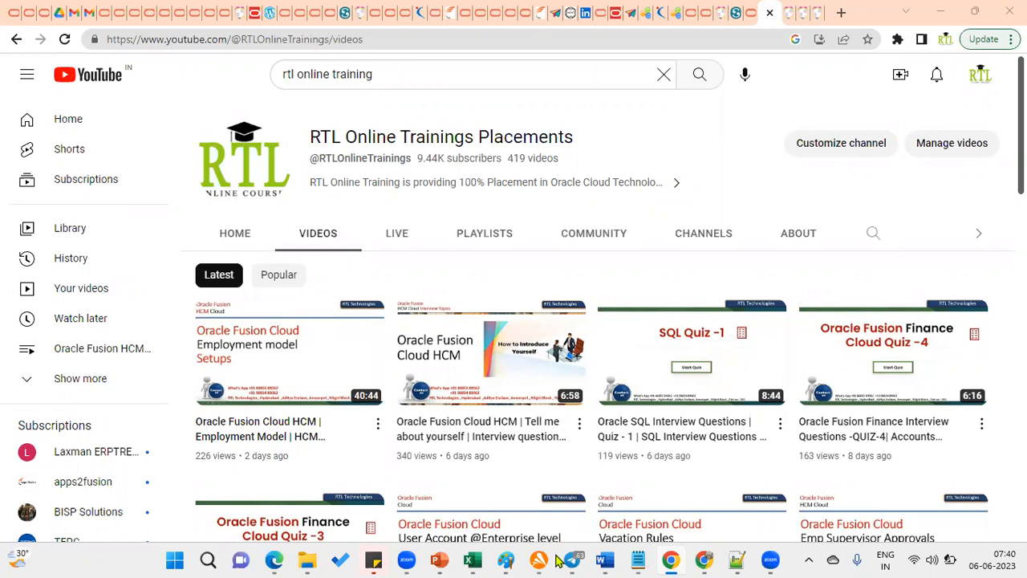
In Notepad++, type 'Hire new Employee' and 'Raise the Invoice for Supplier (Create new Supplier)' as lines 1–2
mouse_move(643, 559)
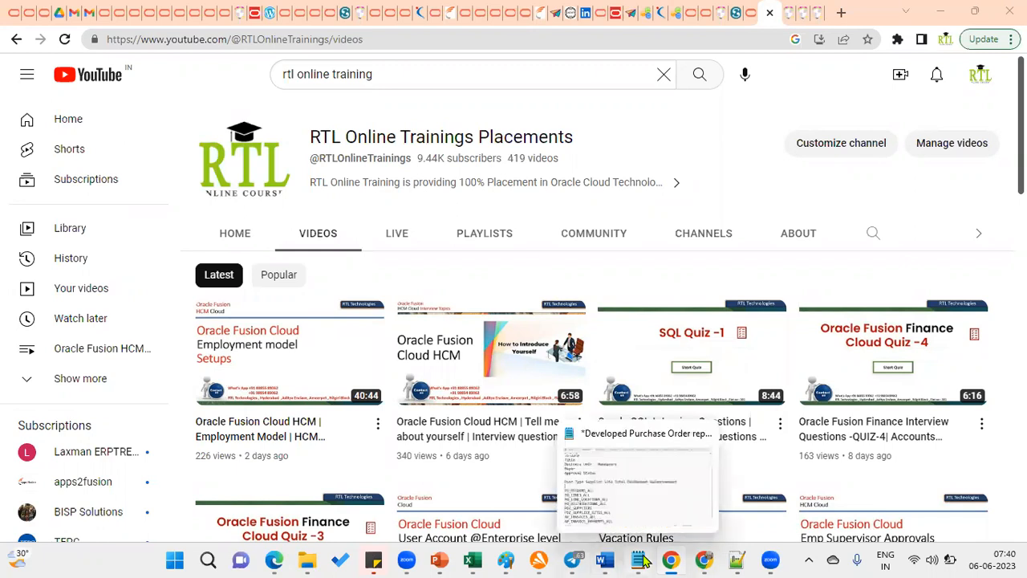
click(737, 559)
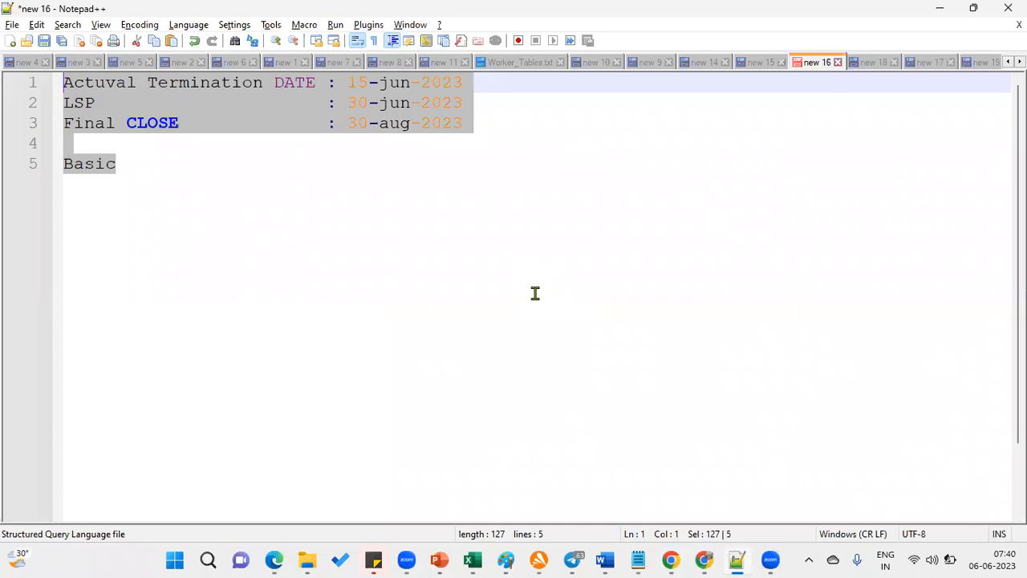
text(H)
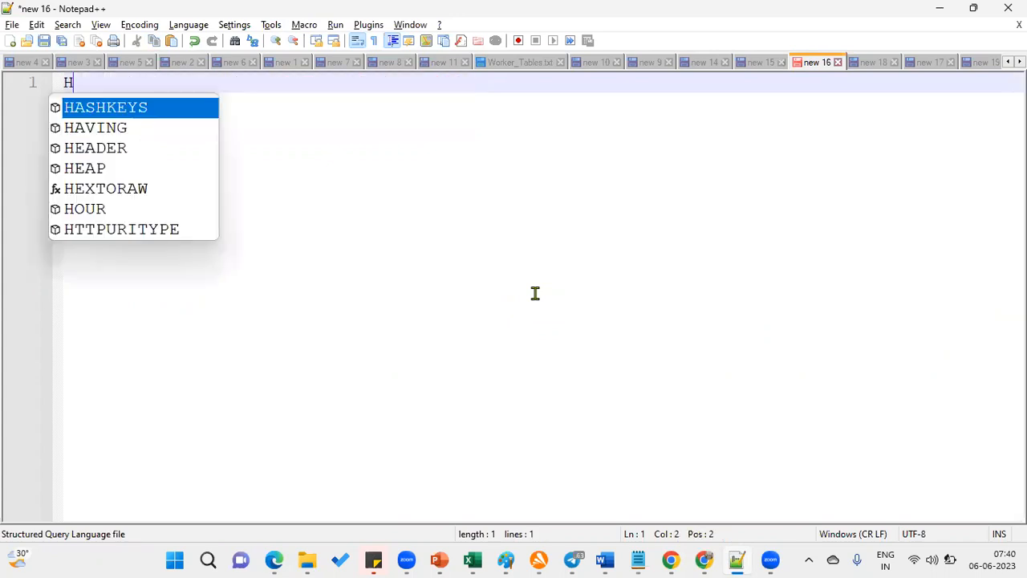
text(ire new Em)
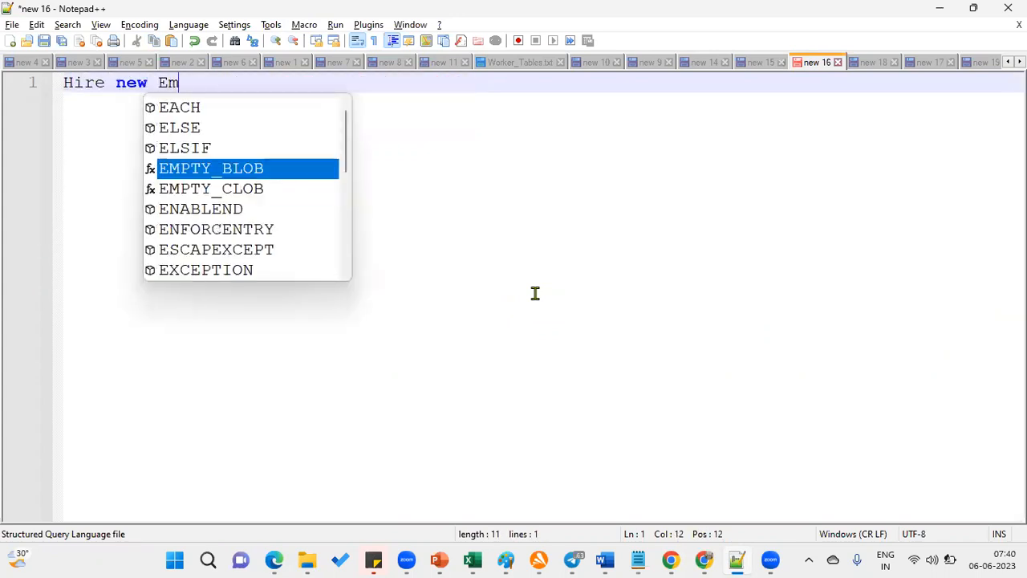
text(ployee)
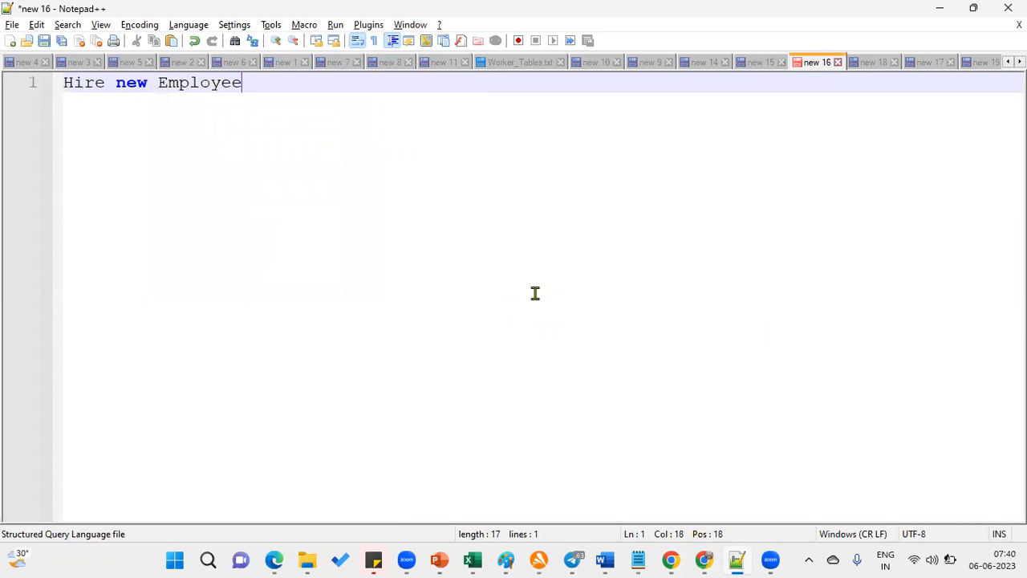
key(Return)
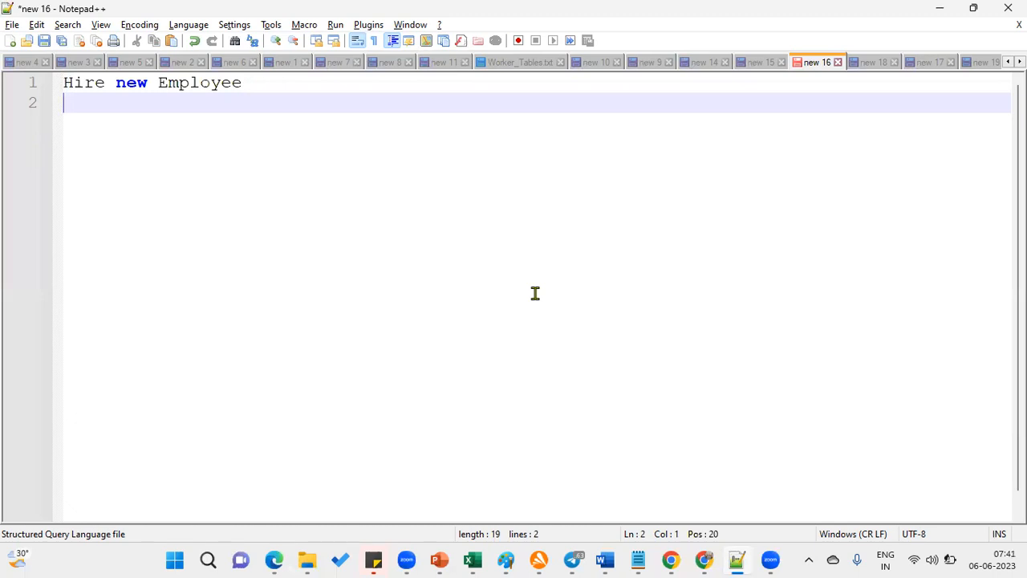
text(Gen)
key(BackSpace)
key(BackSpace)
key(BackSpace)
text(Raise the)
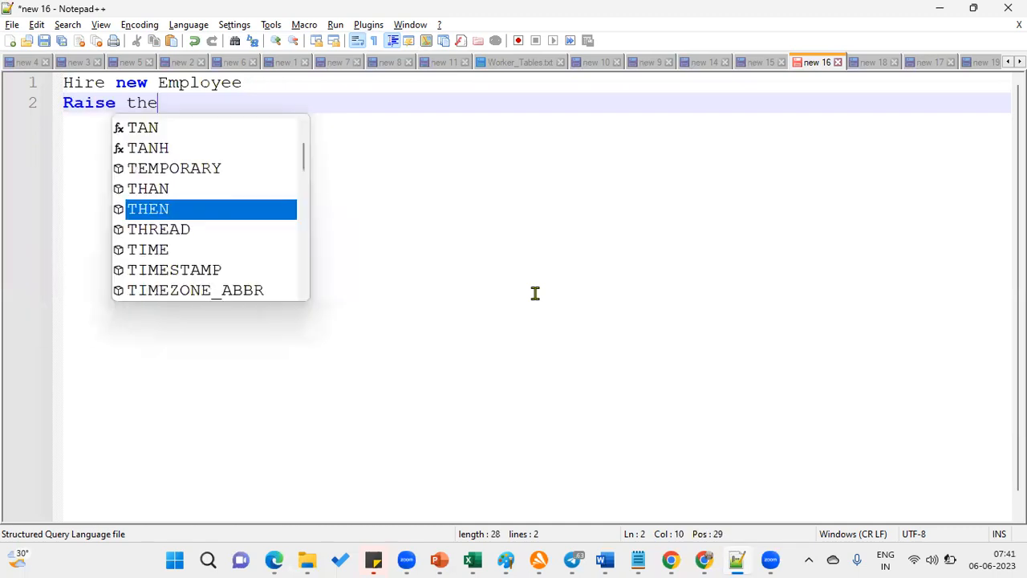
text( Invoice for )
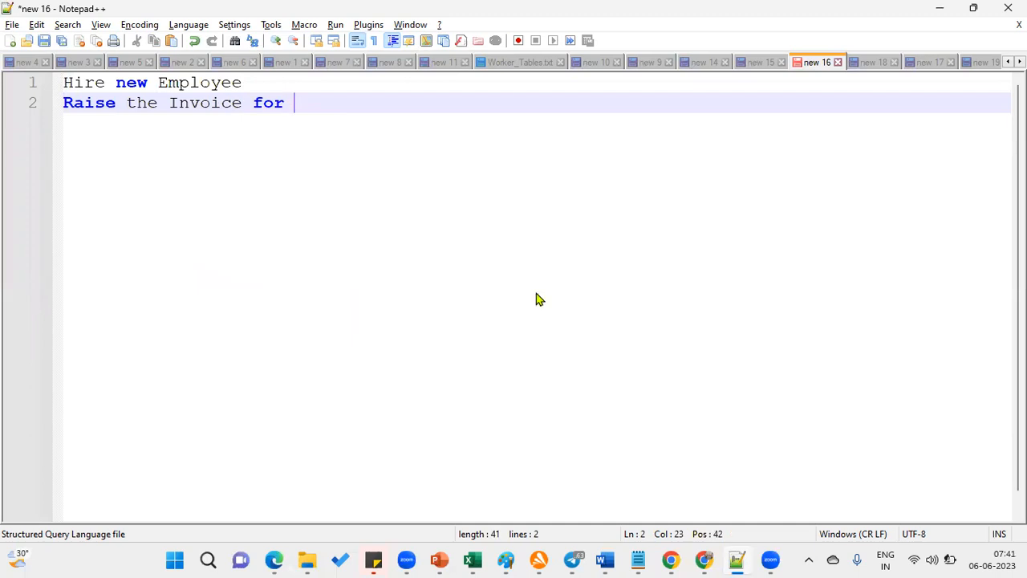
text(Supplier)
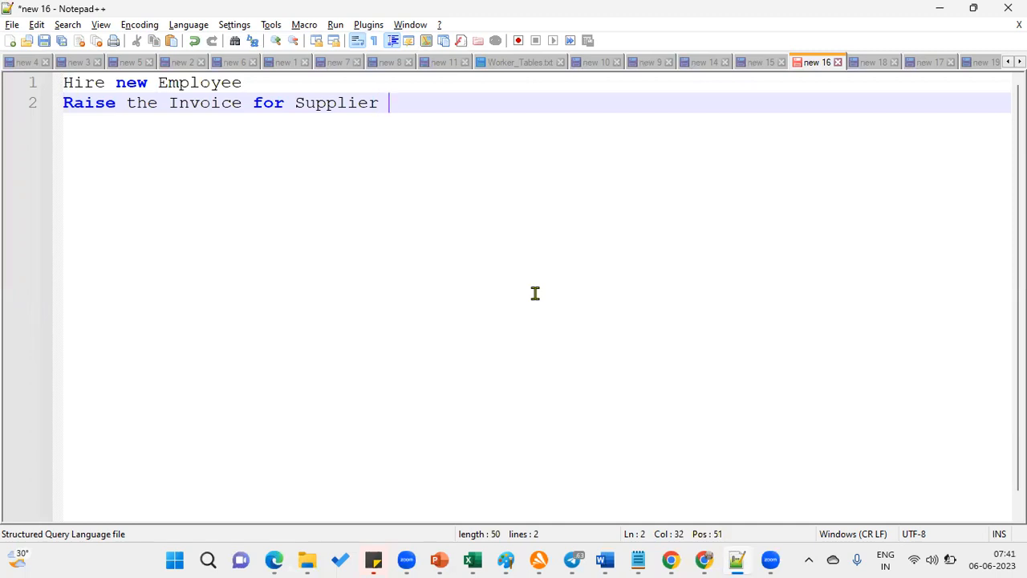
text((Create )
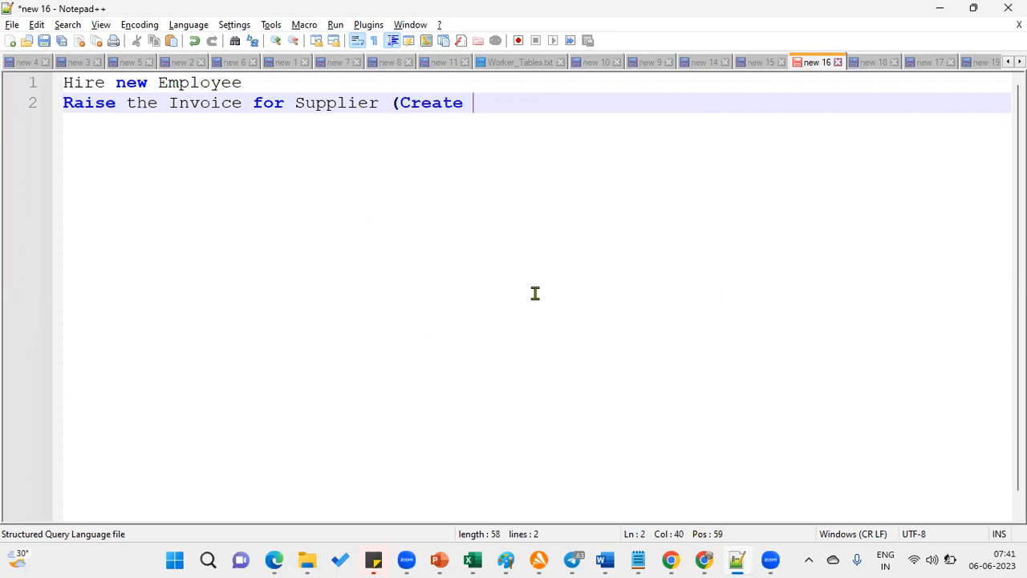
text(new Suppl)
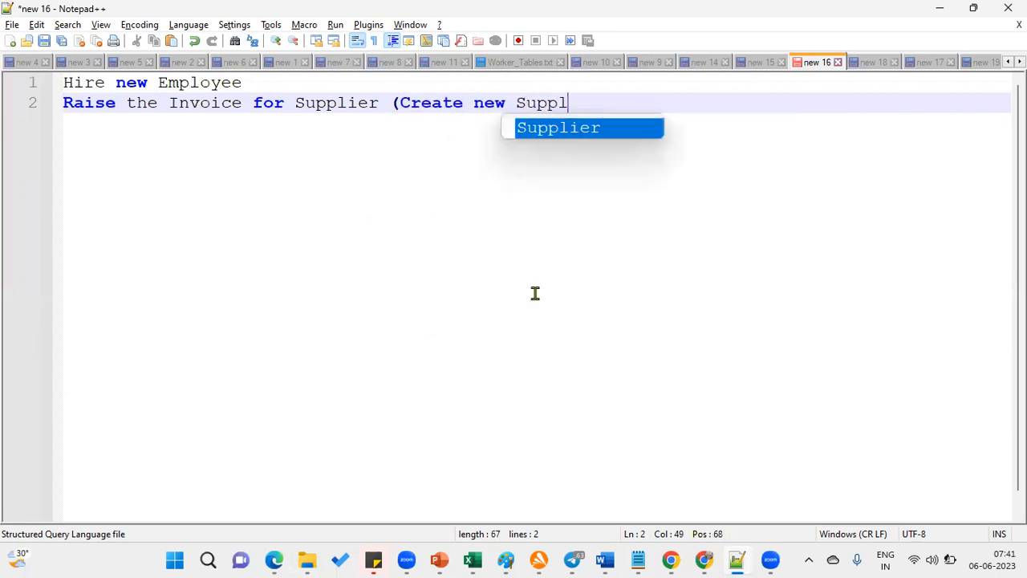
text(ier))
key(Return)
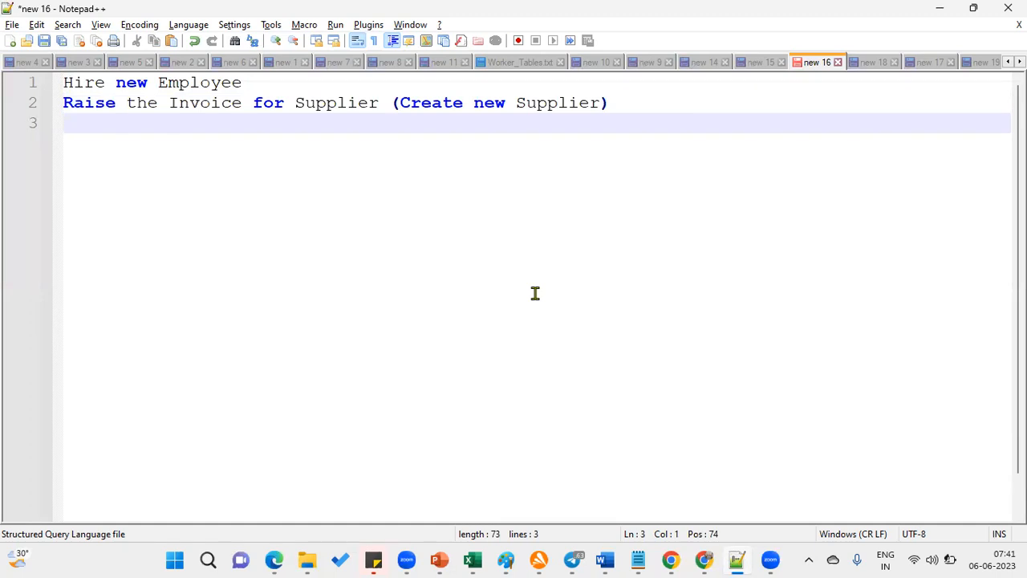
Add 'Generate Accounting Entries', 'Transfer Accounts to GL' and 'Make the Payments for the supplier in 2 Installments'
text(Geen)
key(BackSpace)
key(BackSpace)
text(nerate )
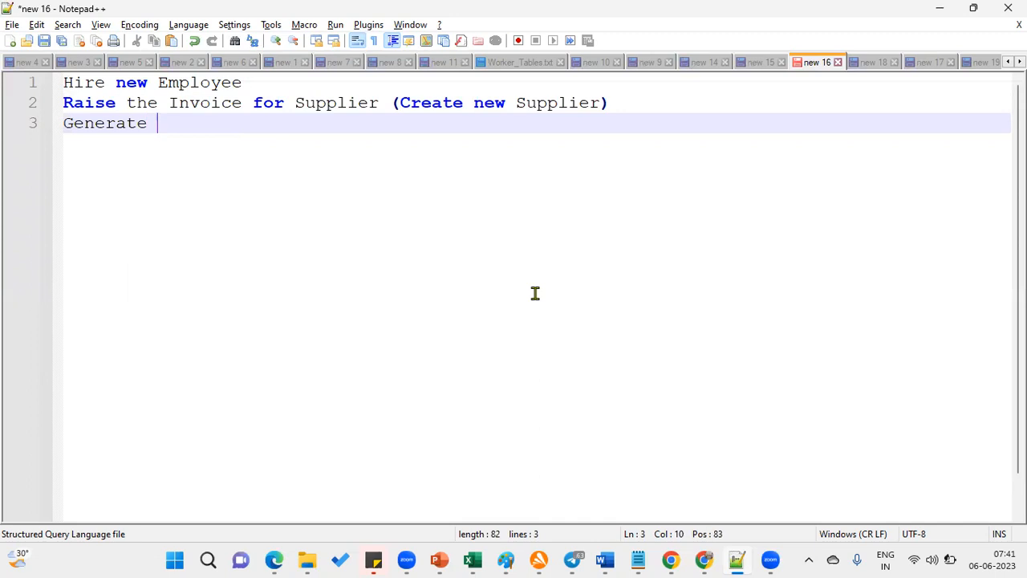
text(Accounting Entrie)
key(BackSpace)
text(es)
key(Return)
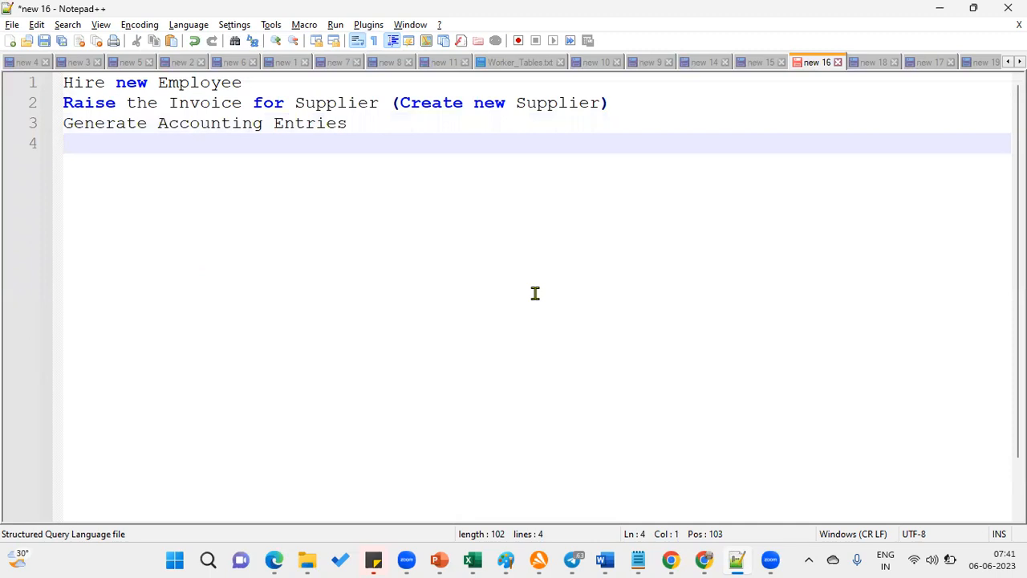
text(Transafer A)
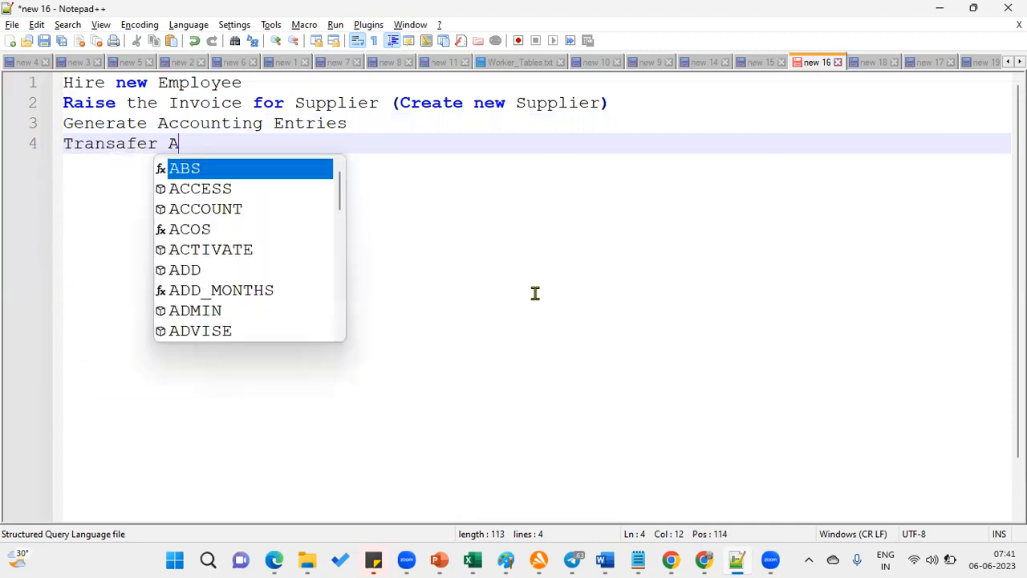
text(ccounts to GLB)
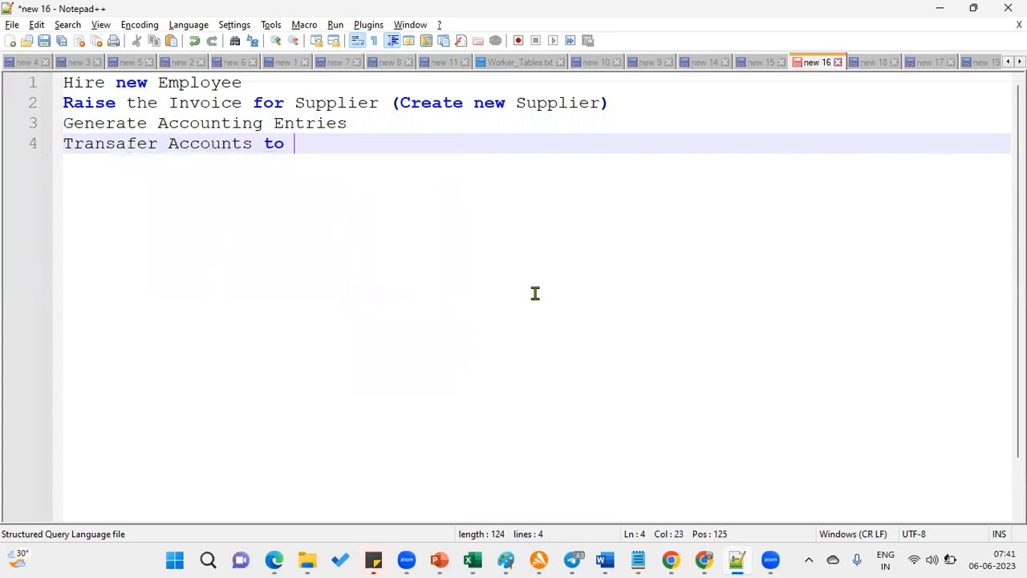
key(Return)
key(BackSpace)
key(BackSpace)
key(Return)
text(Ma)
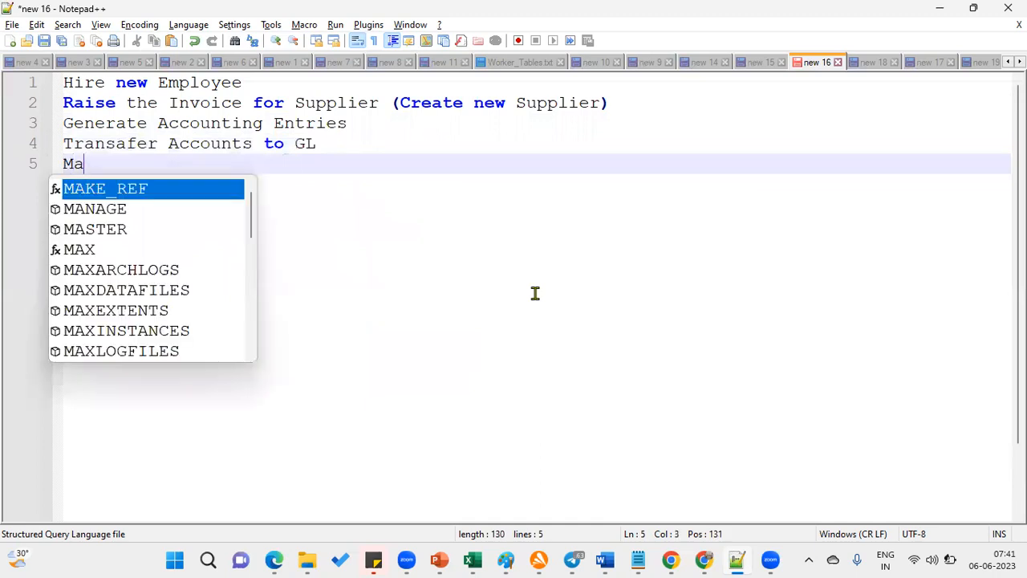
text(ke the Pay)
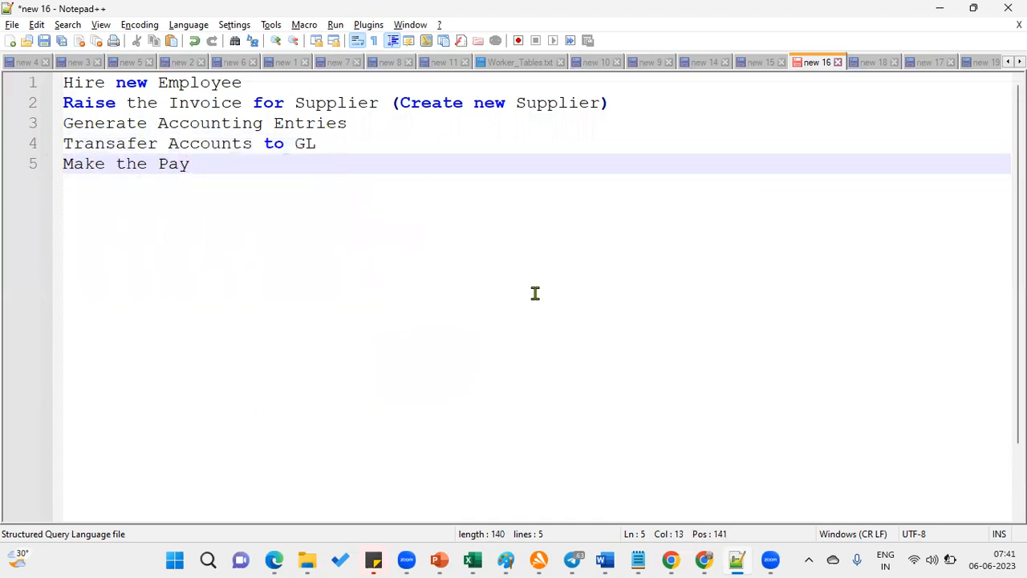
text(ments for the)
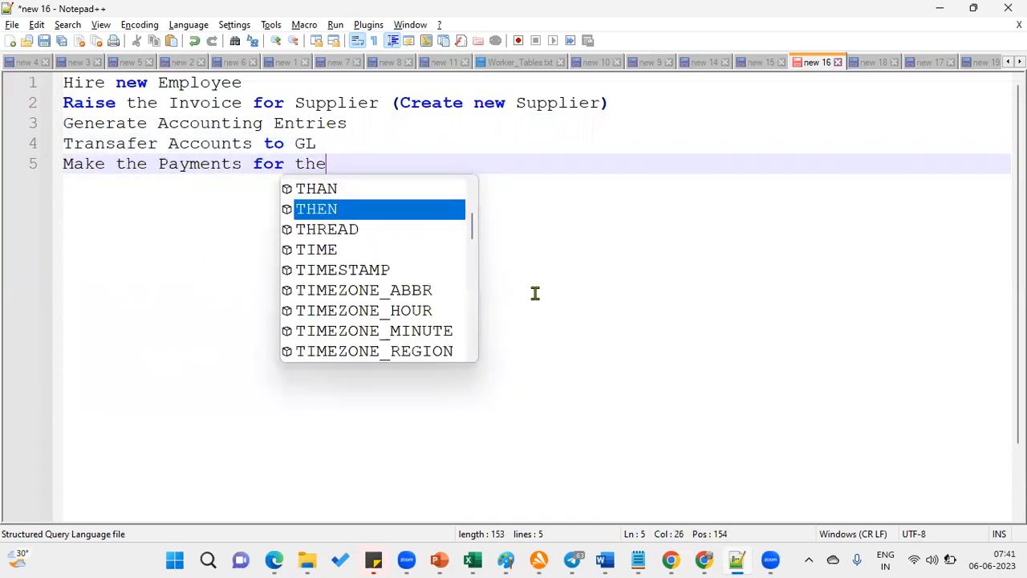
text( supplie)
key(BackSpace)
key(BackSpace)
text(ier in)
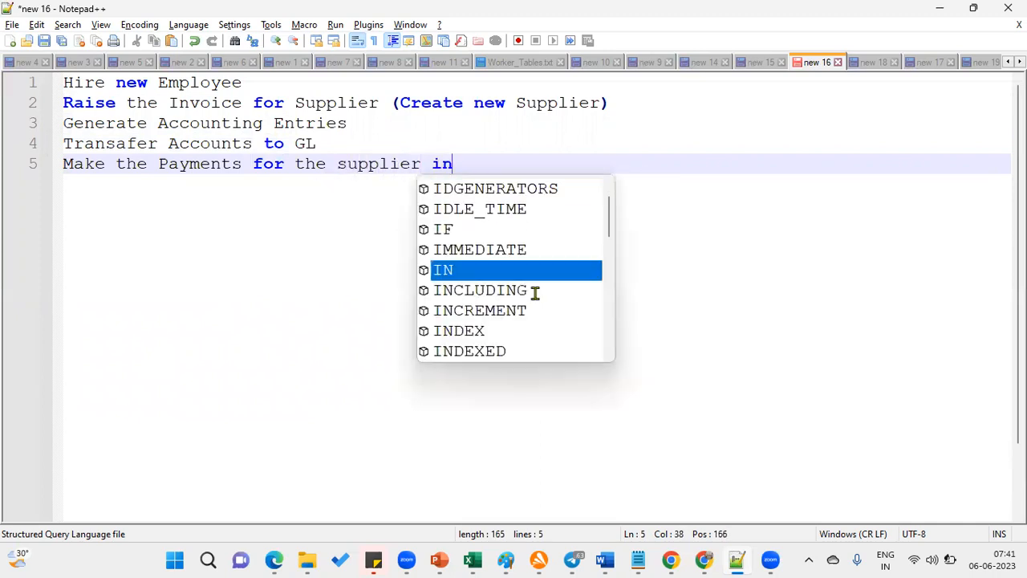
text( 2 Insta)
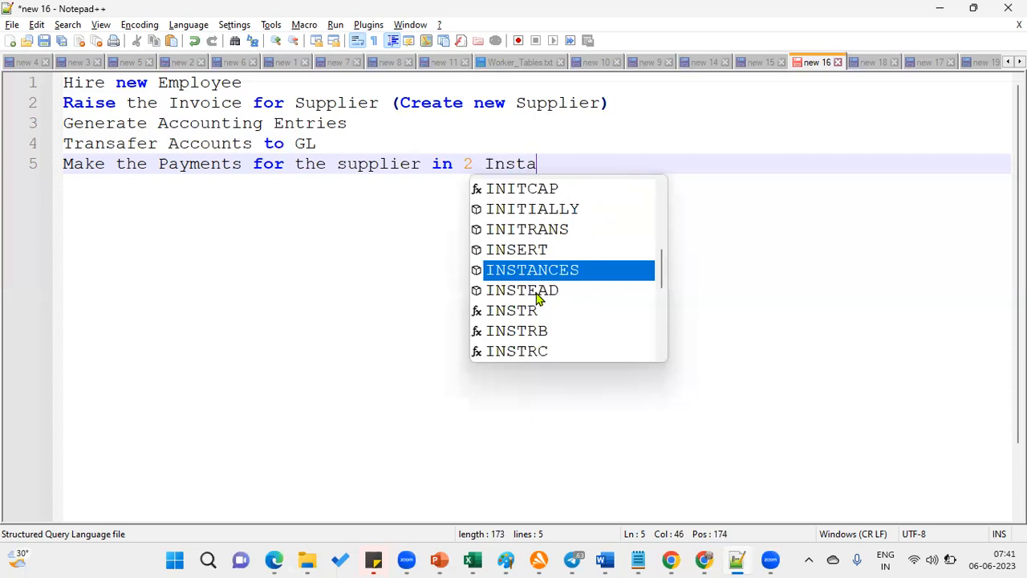
text(llments)
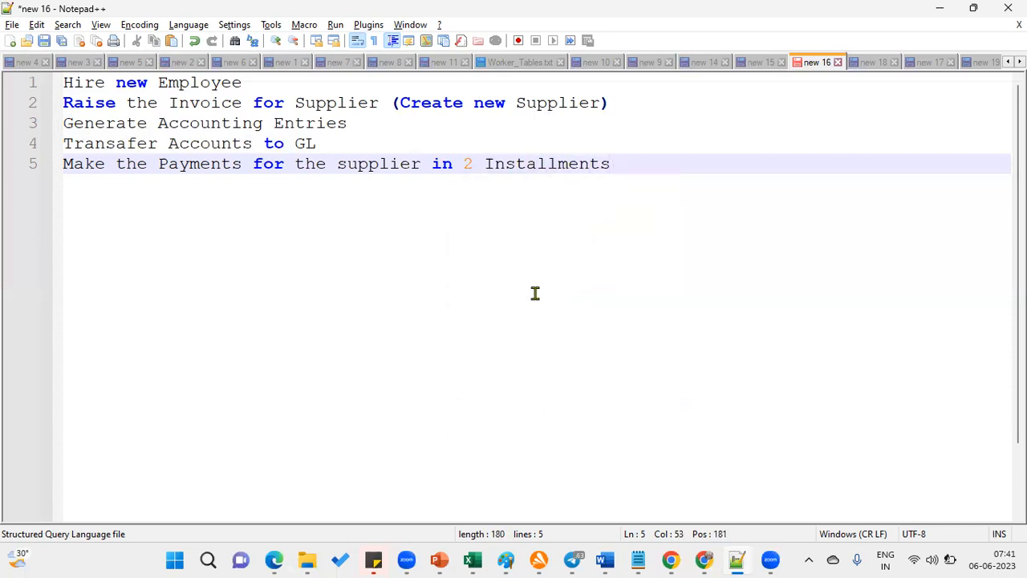
key(Return)
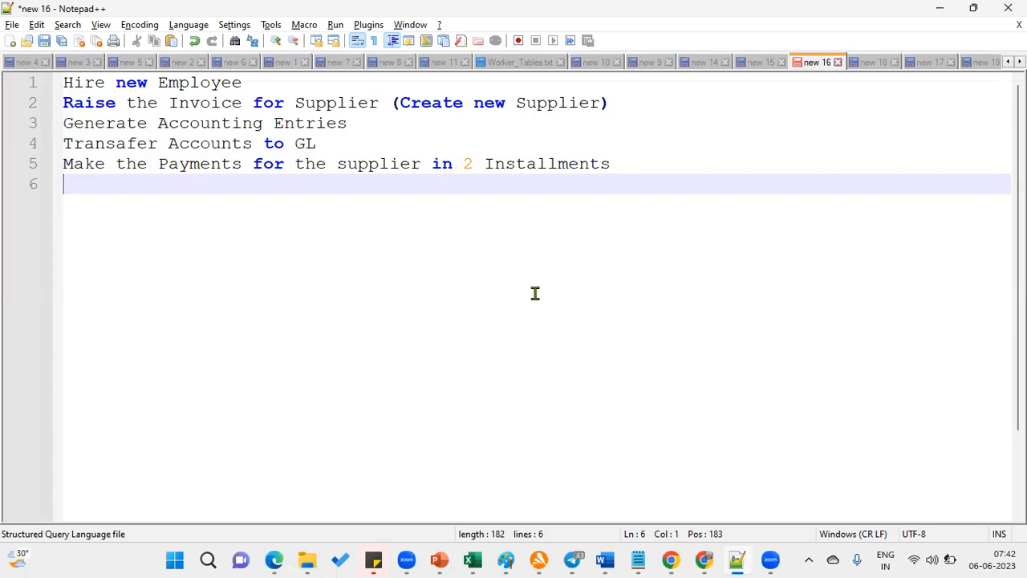
Add 'US1 Legal Entity' and 'US1 Business Unit' on their own lines below the task list
key(Return)
key(Return)
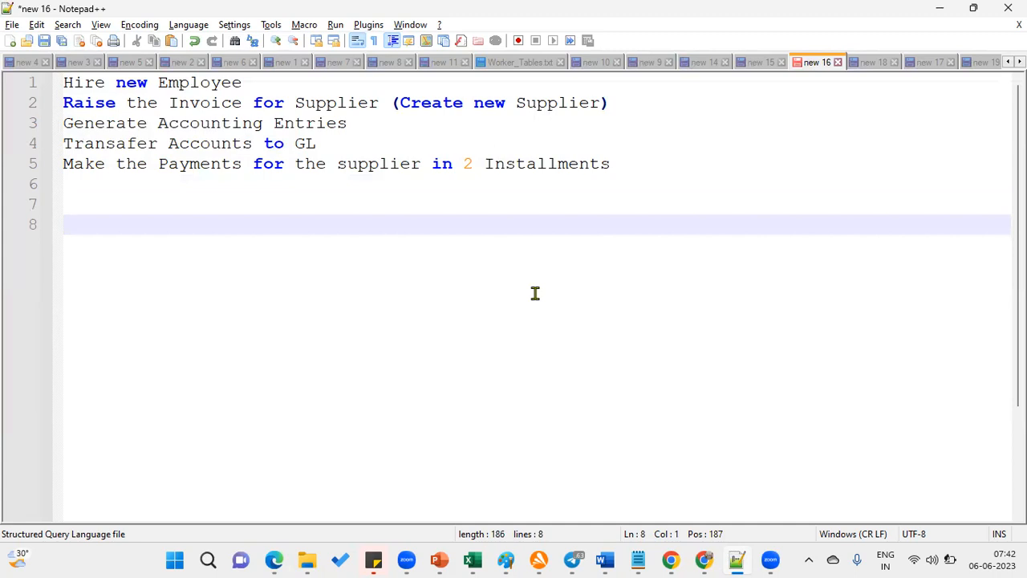
text(US1 L)
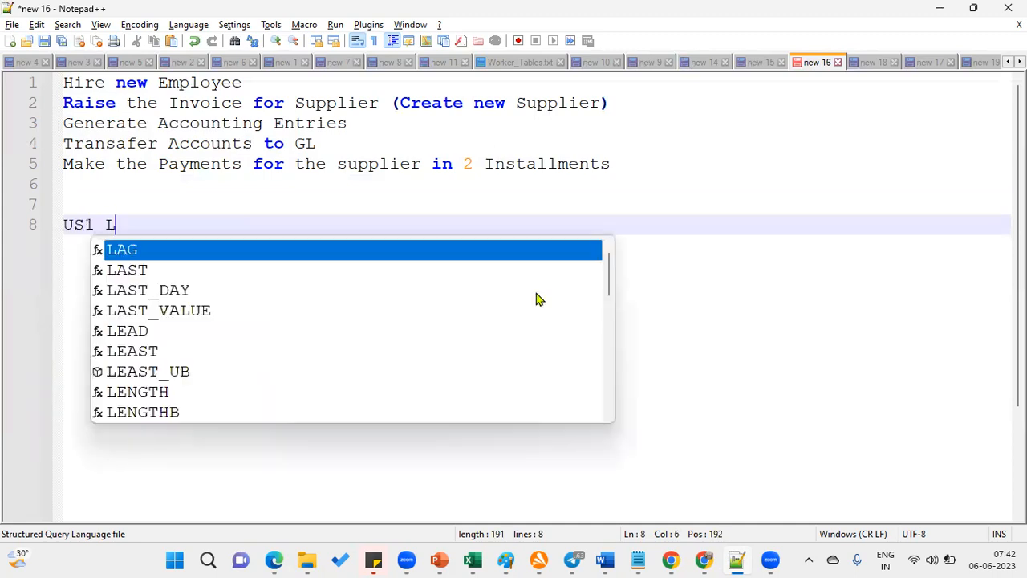
text(egal Entity)
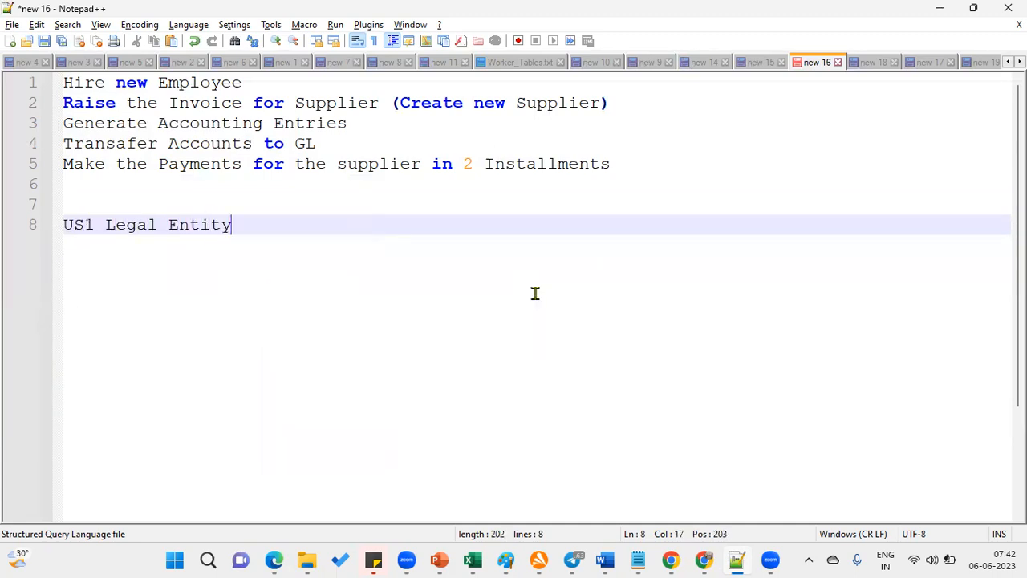
key(Return)
text(US1 )
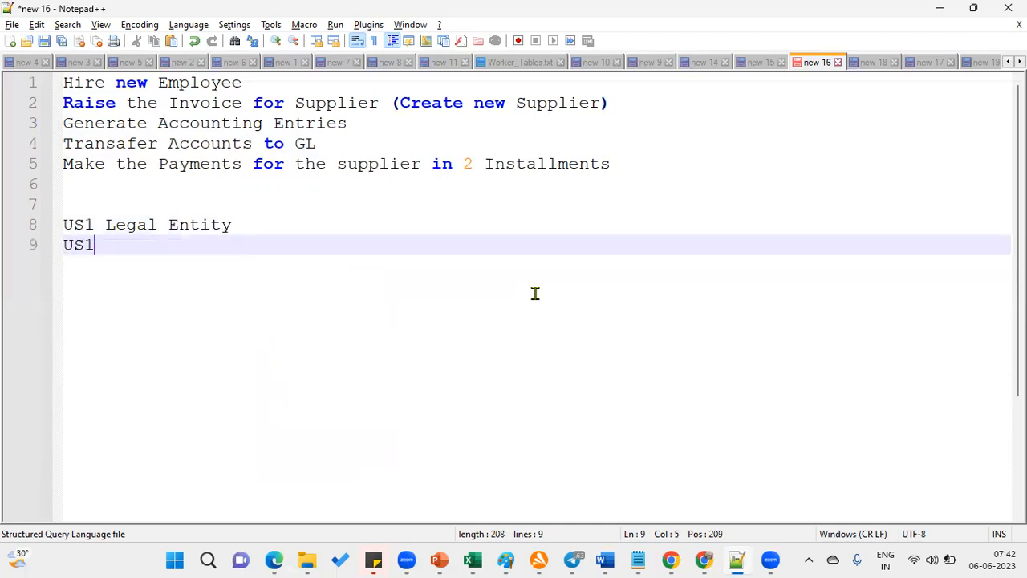
text(Business Uni)
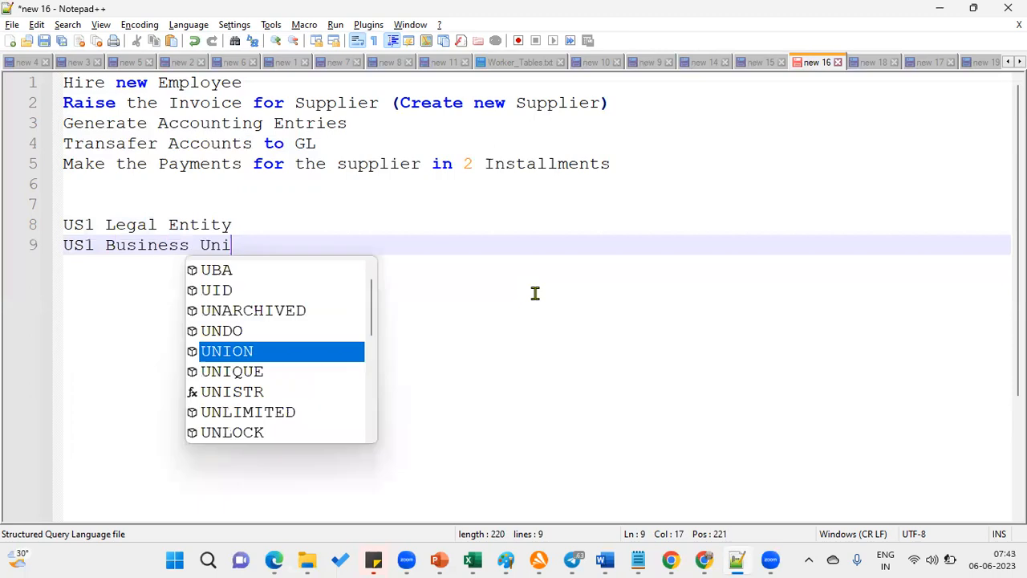
text(t)
key(Return)
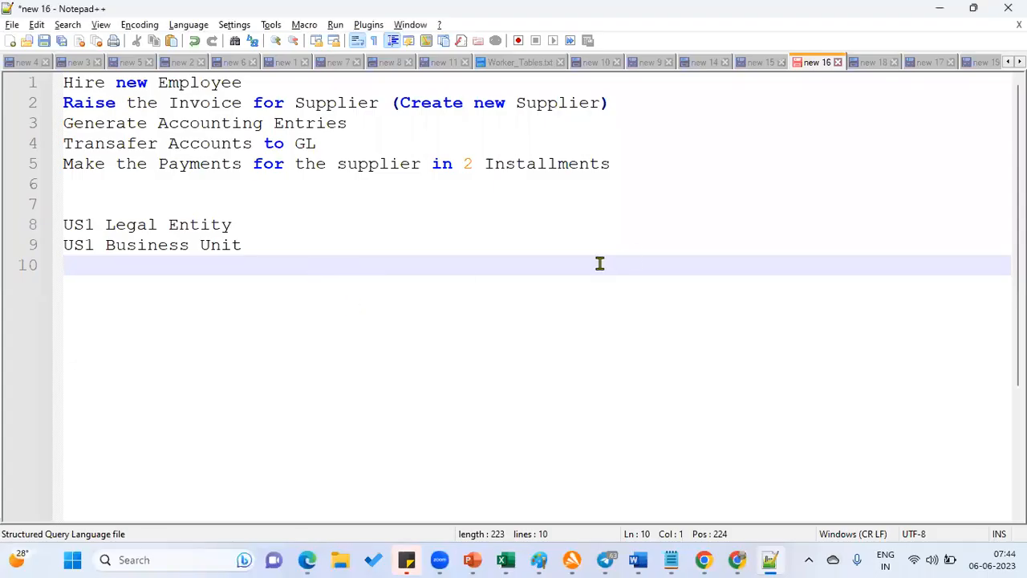
Type numbered steps 1–3: Hire Employee, Add User Account, Add Roles - Create Supplier
key(Return)
text(1.)
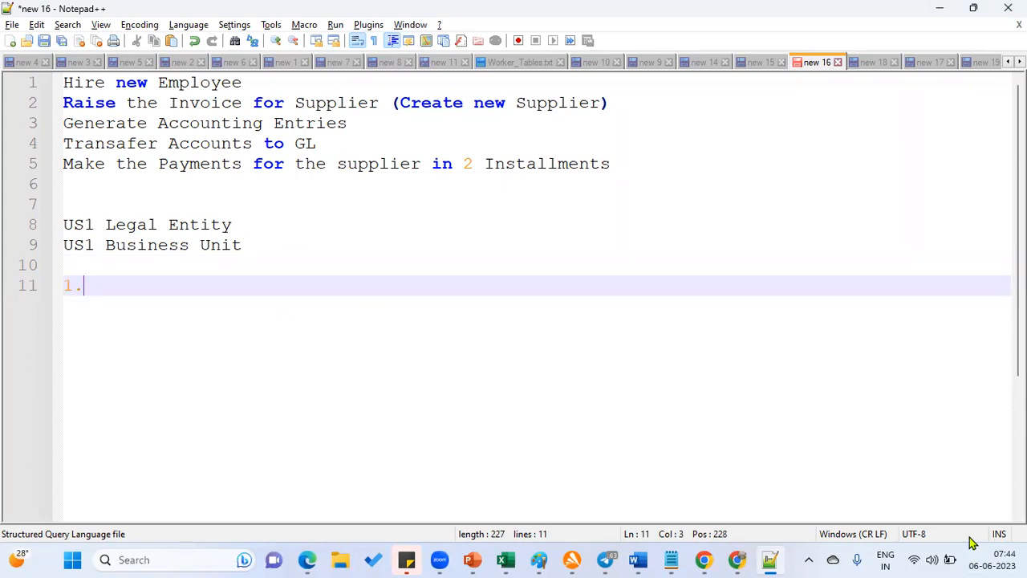
text(Hire Emp)
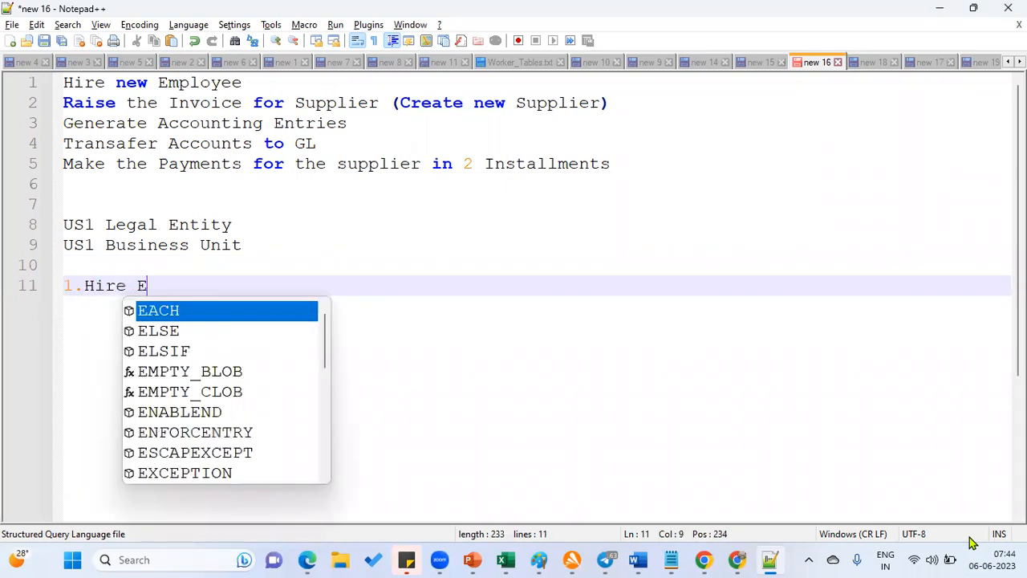
key(Return)
key(BackSpace)
key(BackSpace)
key(BackSpace)
key(BackSpace)
key(BackSpace)
key(BackSpace)
key(BackSpace)
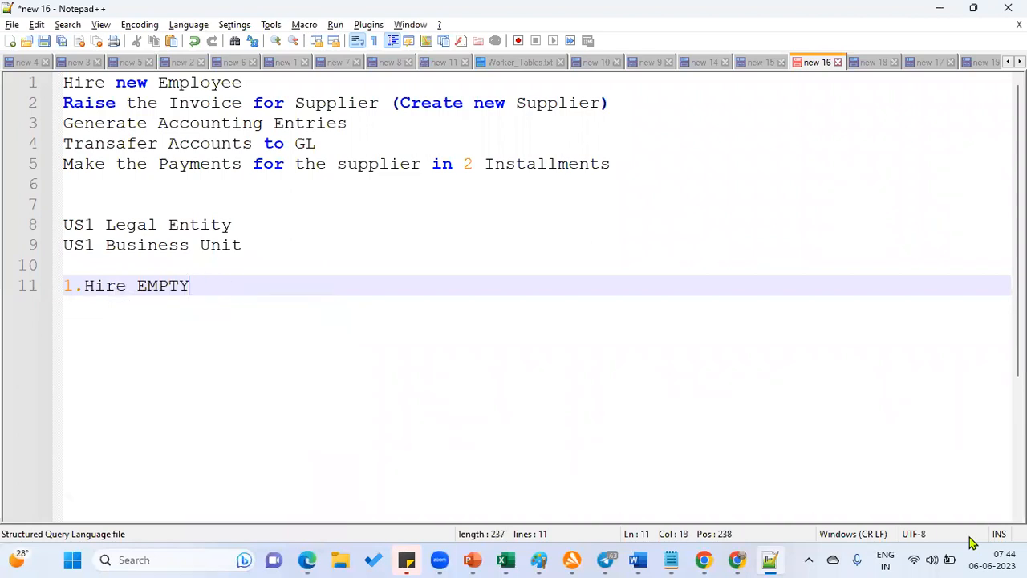
text(loyee)
key(Return)
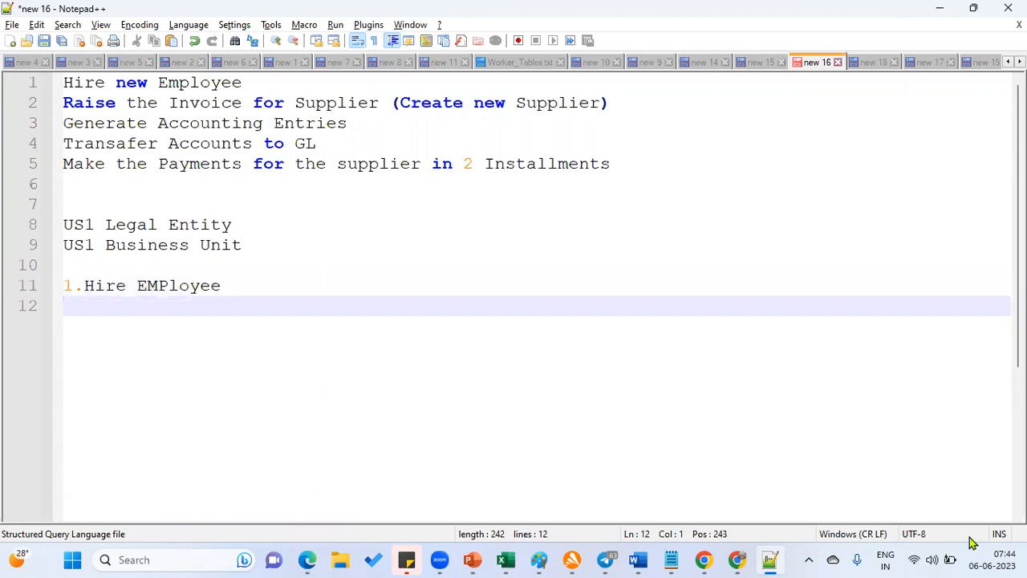
text(2.Add User )
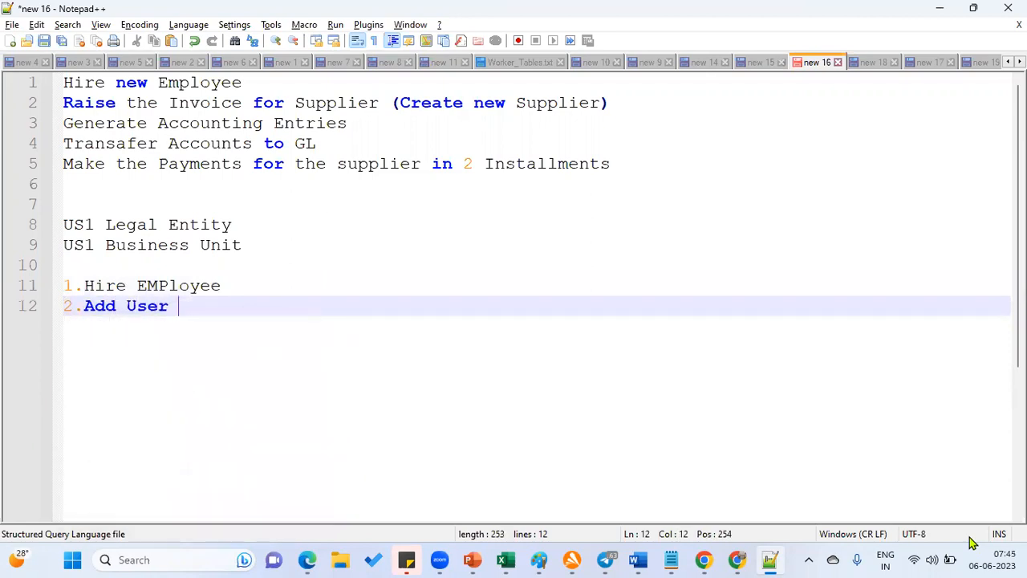
text(Account)
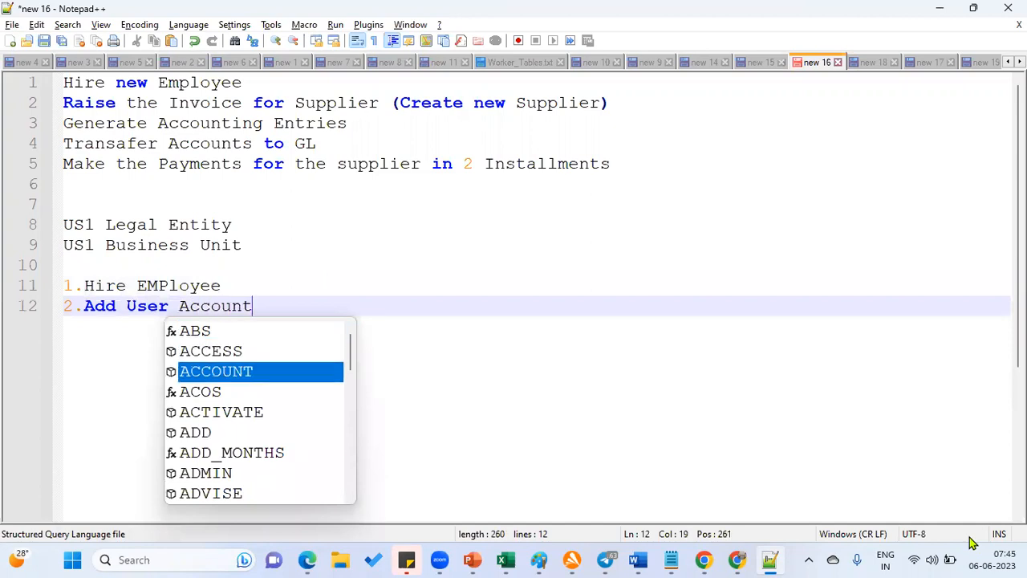
key(Return)
key(Return)
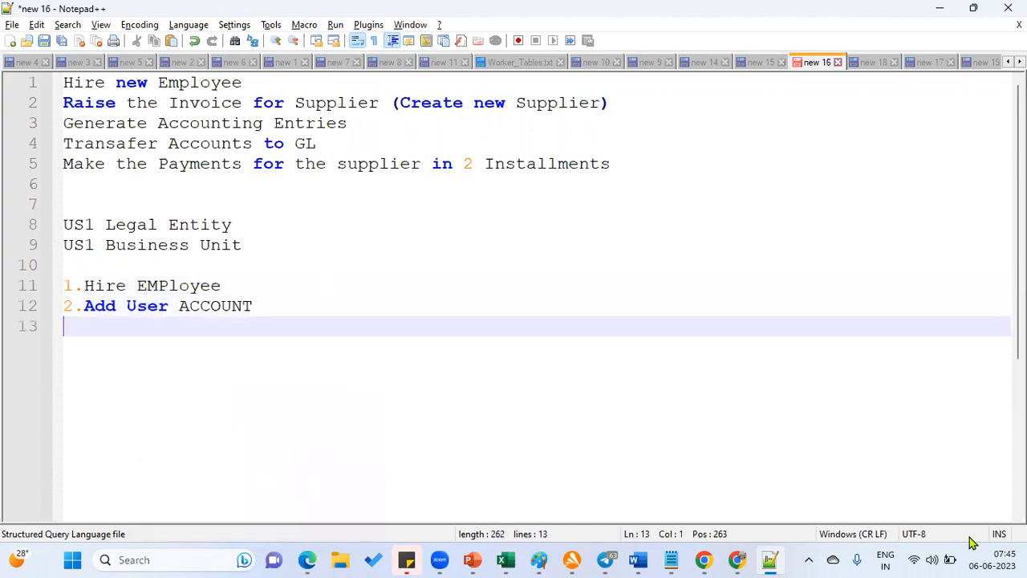
text(3.A)
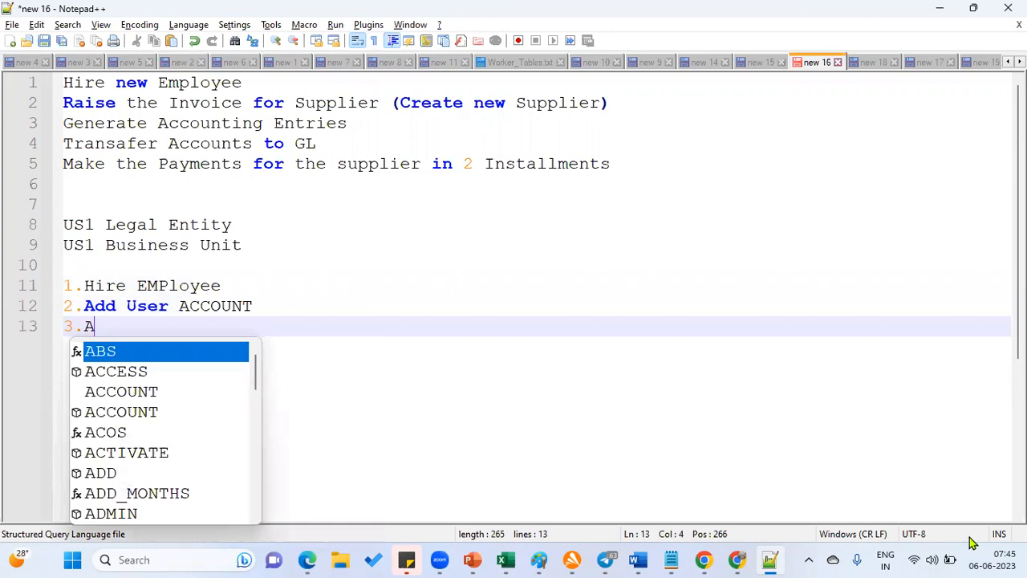
text(dd Roles )
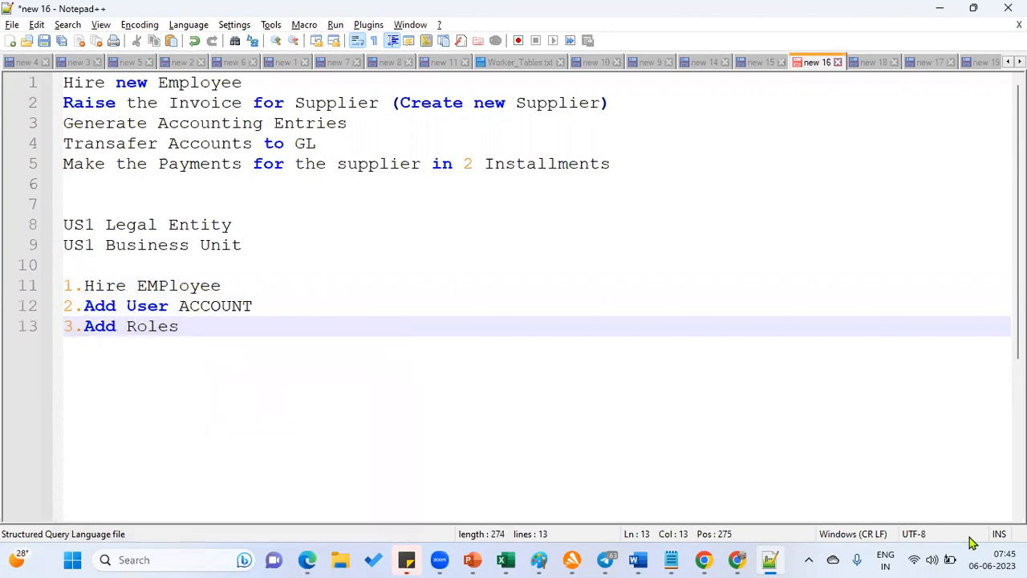
text(- Cr)
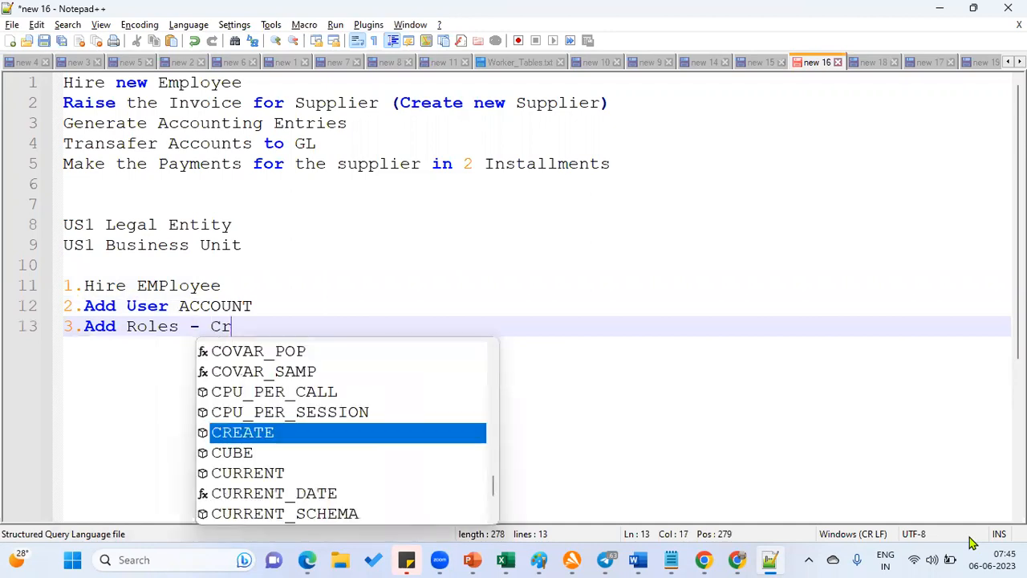
text(eate Supplier)
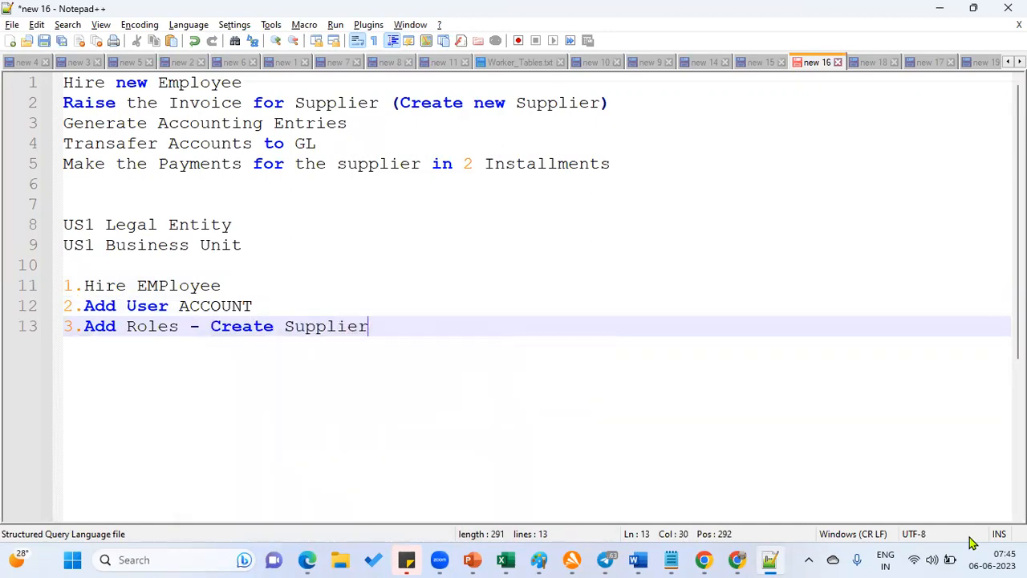
key(Return)
Type steps 4–6: Add Employee as a Buyer, Add AP Roles, Create Invoice and Invoice Accounting Entries
text(4.Add)
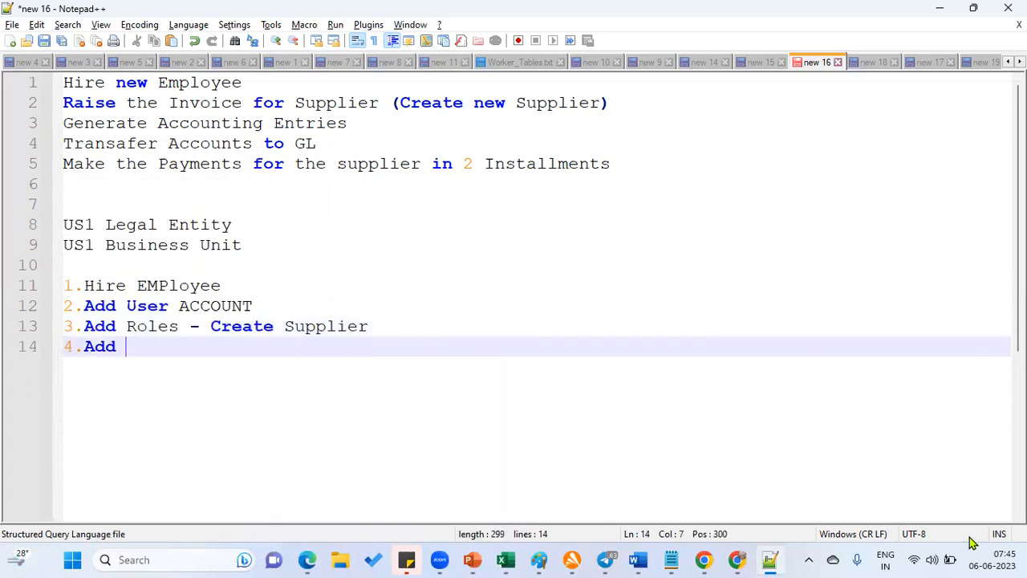
text(Emplo)
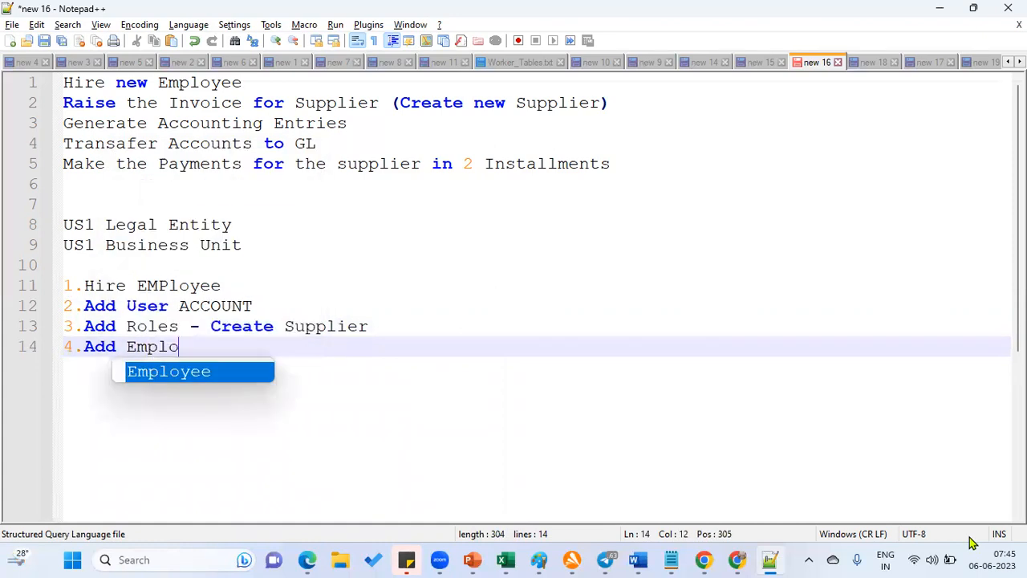
text(yee as a Buyer)
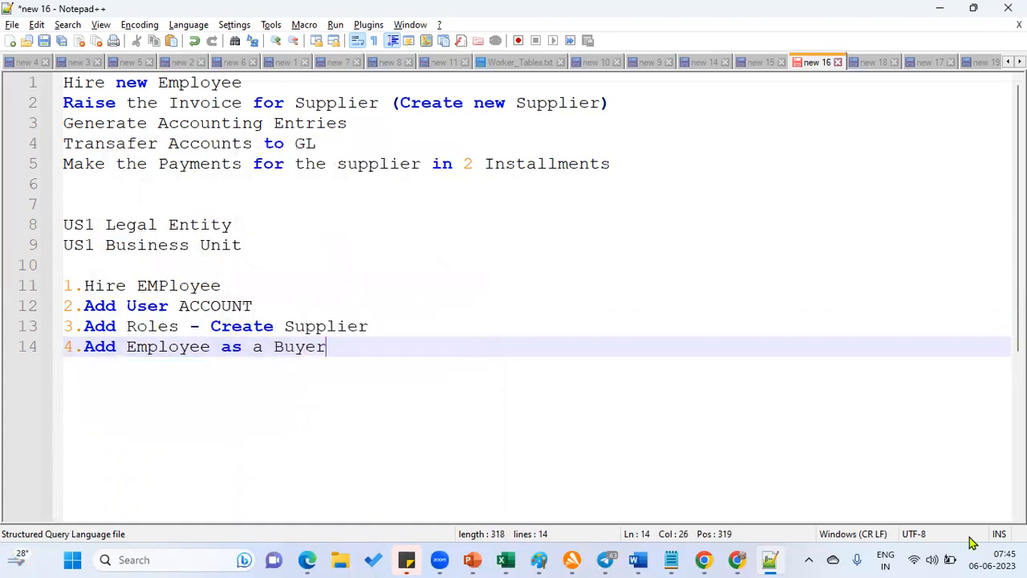
key(Return)
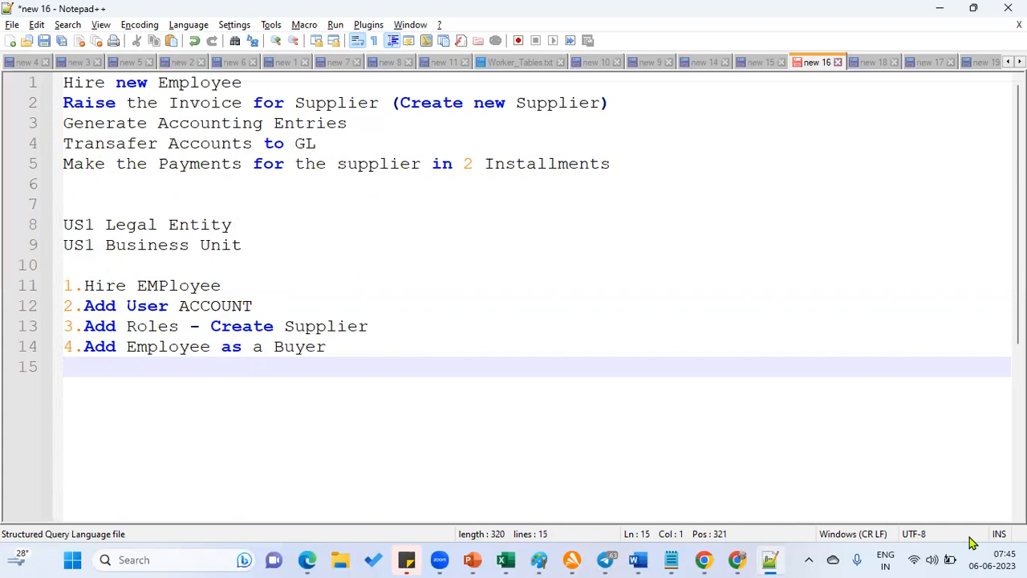
text(5.Add AP )
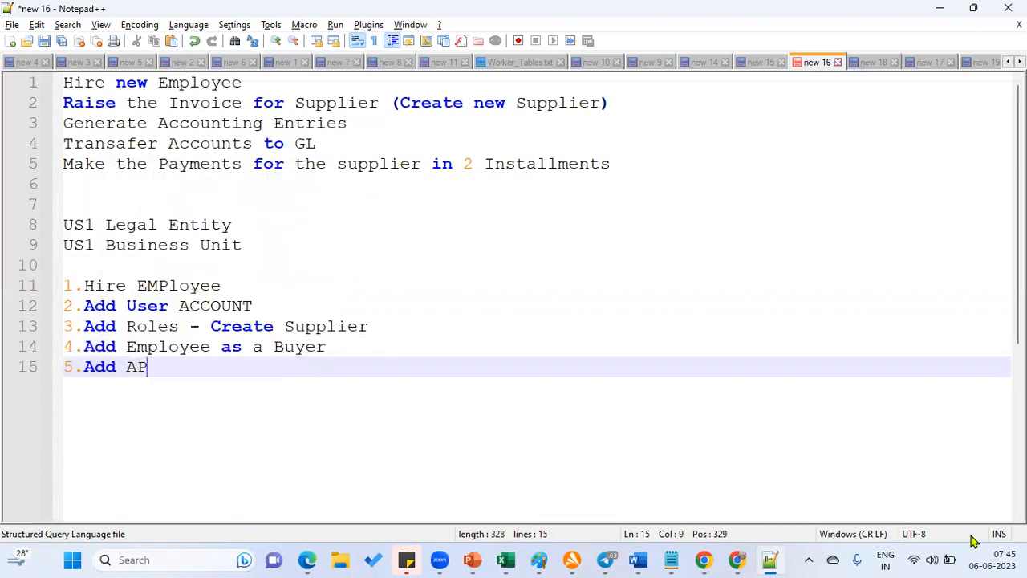
text(Roles)
key(Return)
key(Return)
text(6)
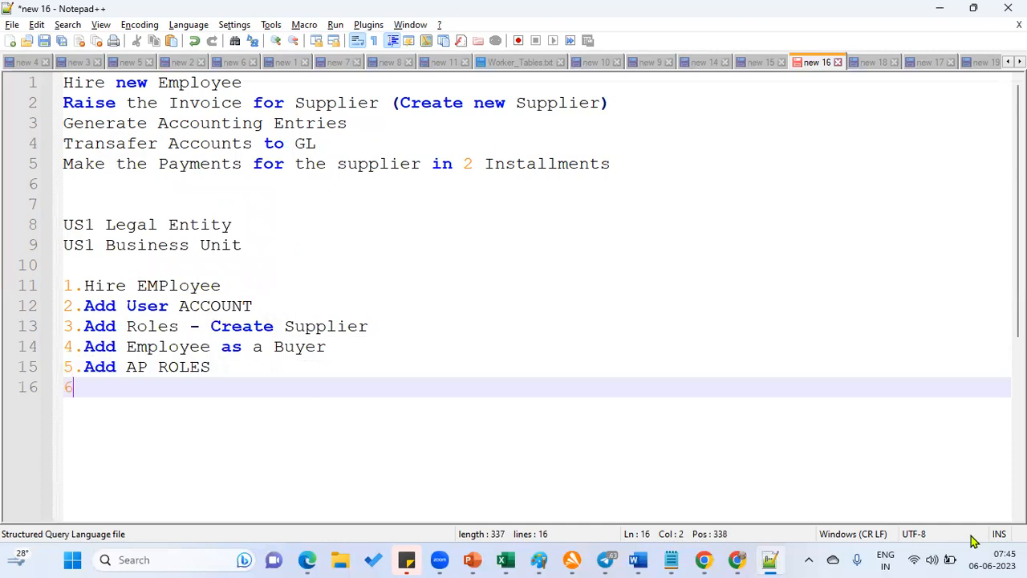
text(.Crea)
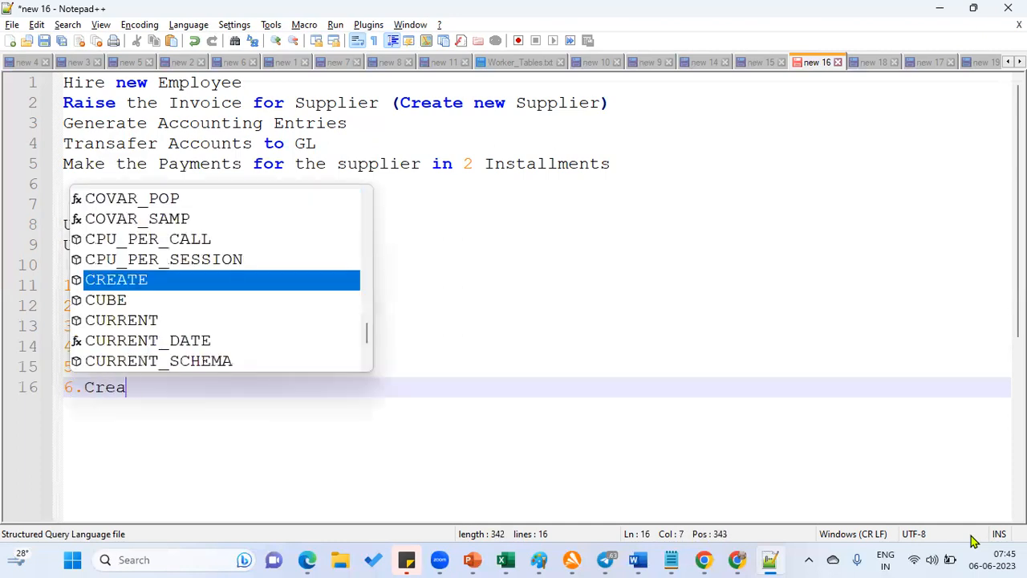
text(te Invoice a)
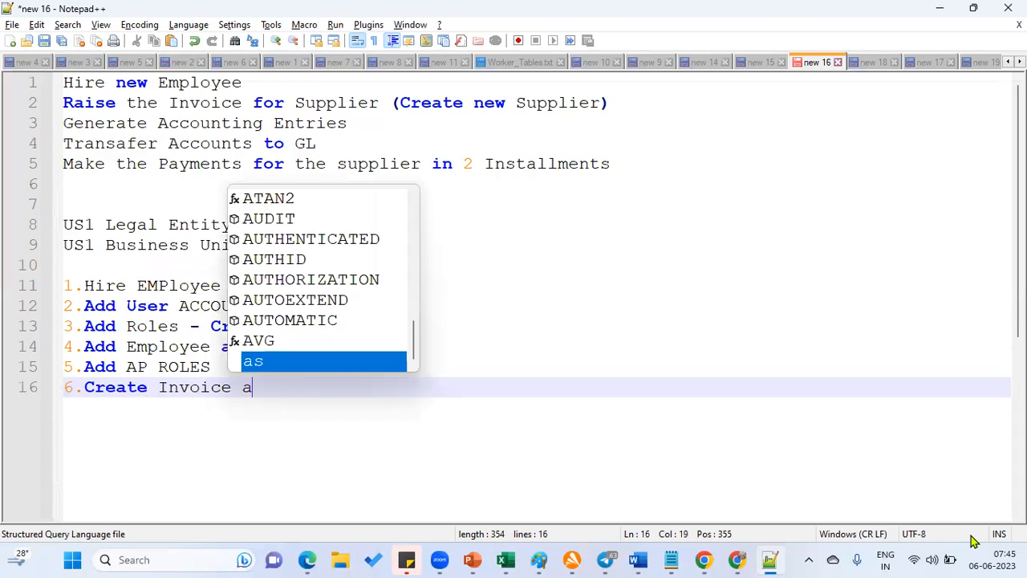
text(nd Invoice A)
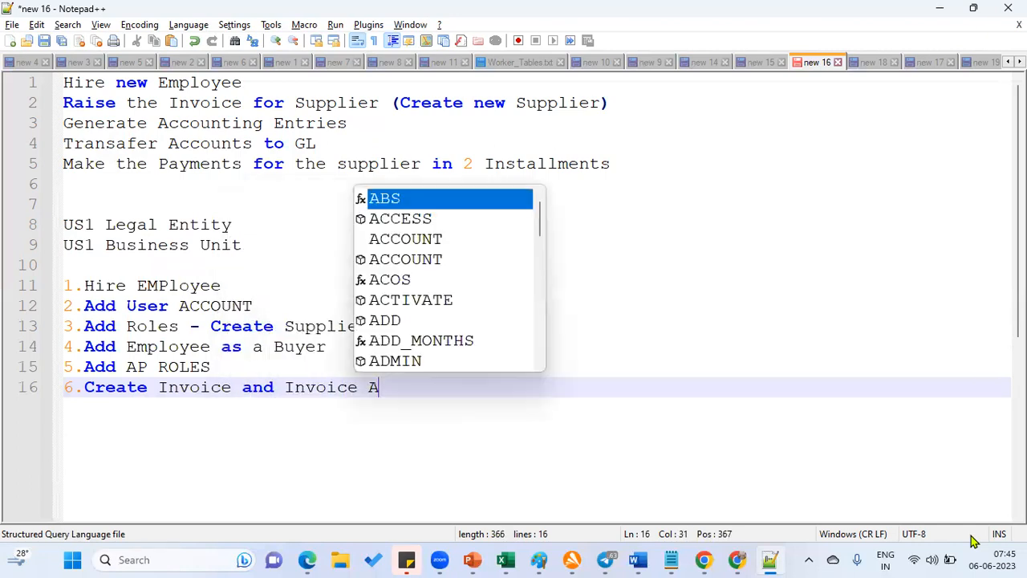
text(ccounting Entriess)
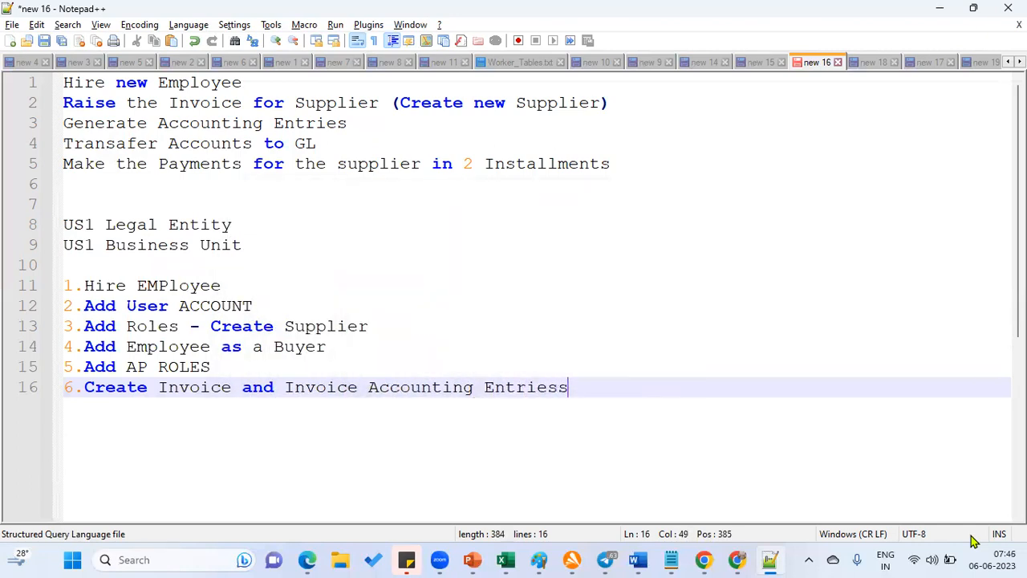
key(Return)
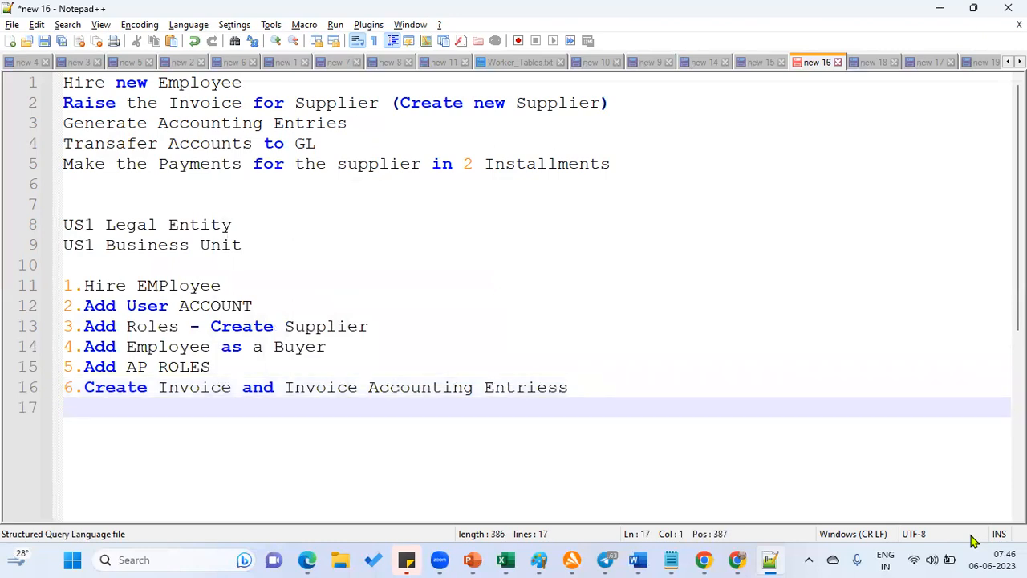
Add step 7 'Payments' and step 8 'Payment Accounting entries' to the numbered list
text(7.)
key(Return)
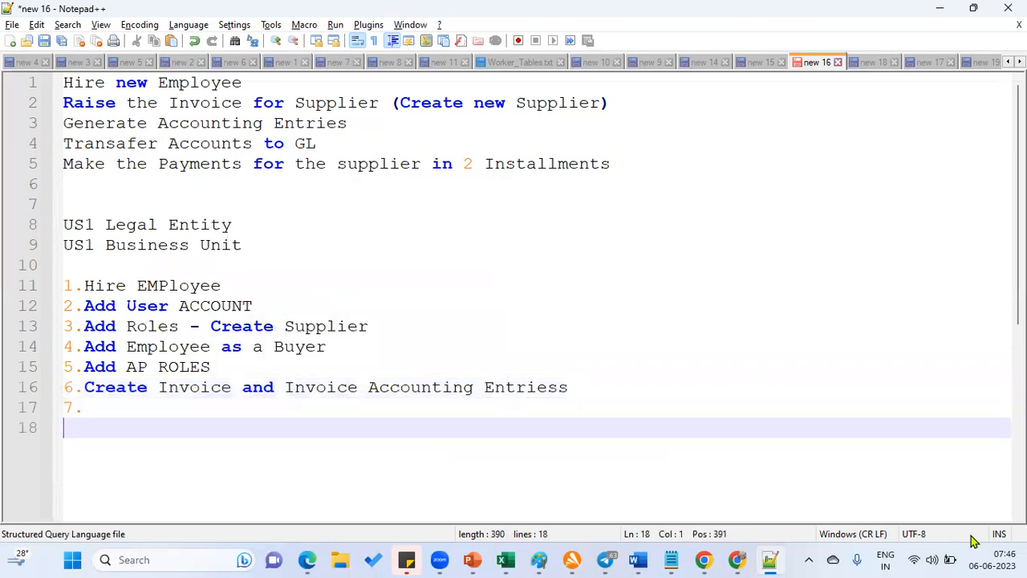
key(BackSpace)
text(Payments)
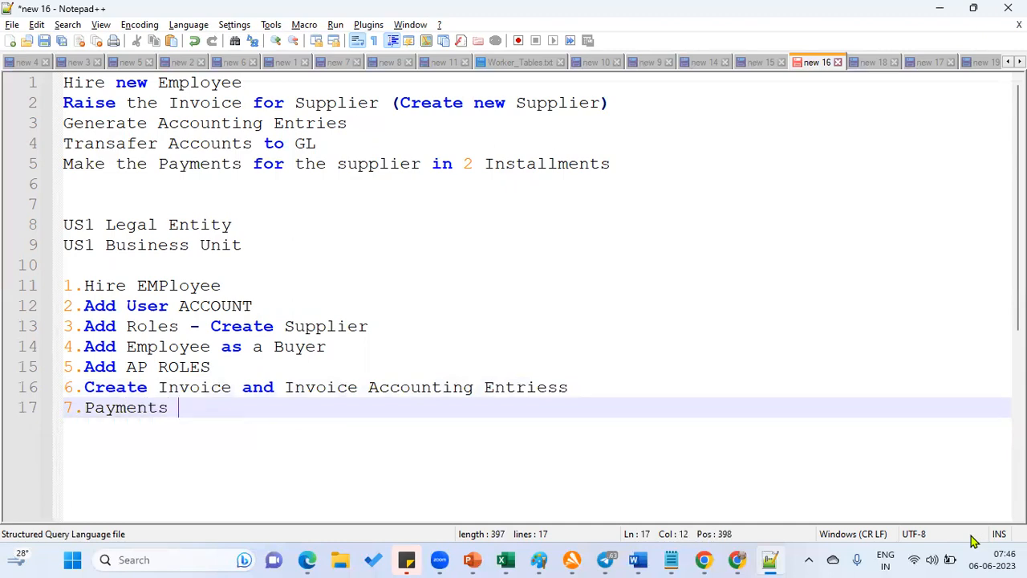
key(Return)
text(8.Payments)
key(BackSpace)
key(BackSpace)
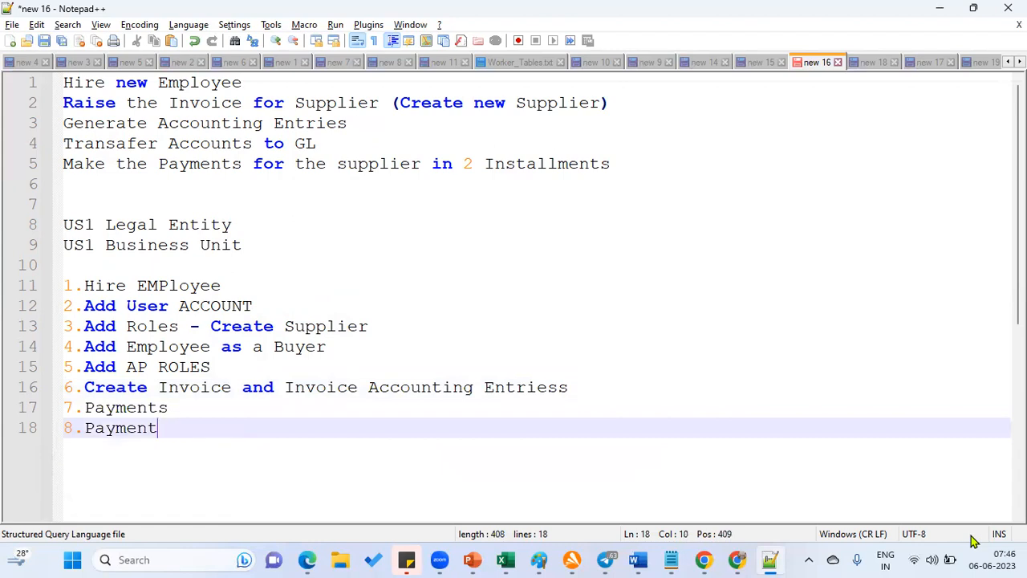
text(Accountign E)
key(Escape)
key(BackSpace)
key(BackSpace)
key(BackSpace)
key(BackSpace)
text(ng entries)
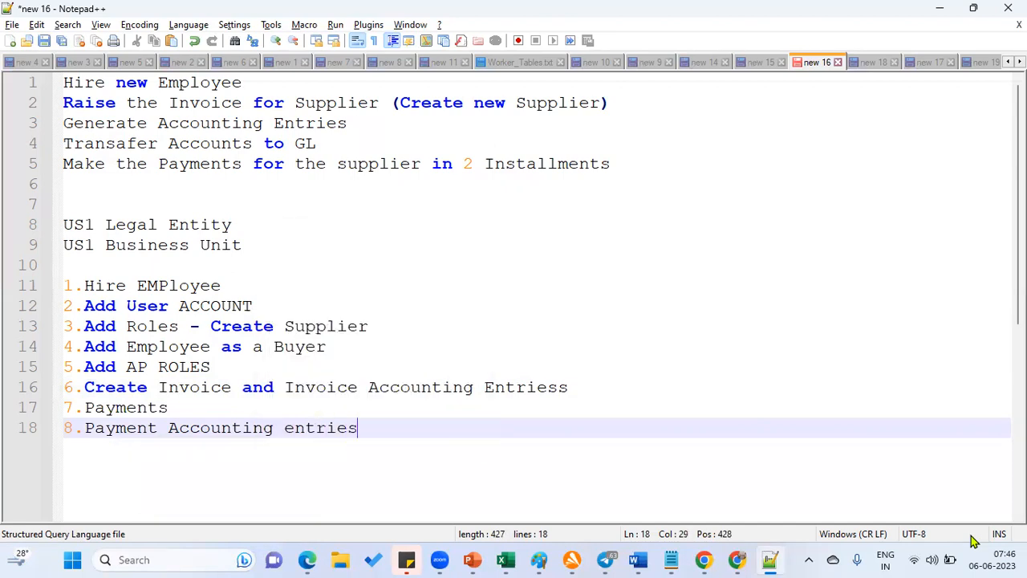
key(Return)
Add step 9 'Transfer to GL' and step 10 'View Accounts in GL'
text(9.Transafger)
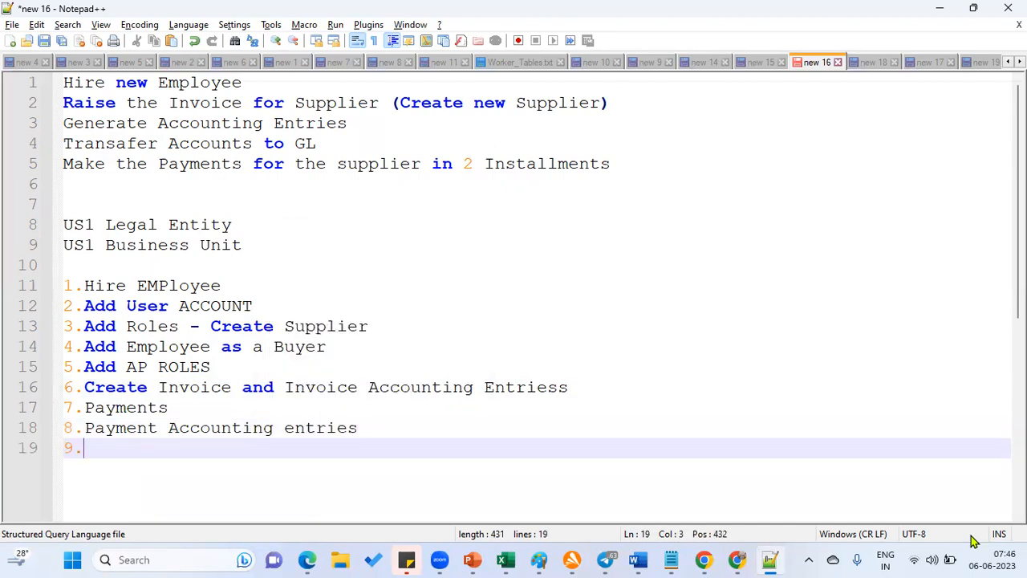
key(BackSpace)
key(BackSpace)
key(BackSpace)
key(BackSpace)
key(BackSpace)
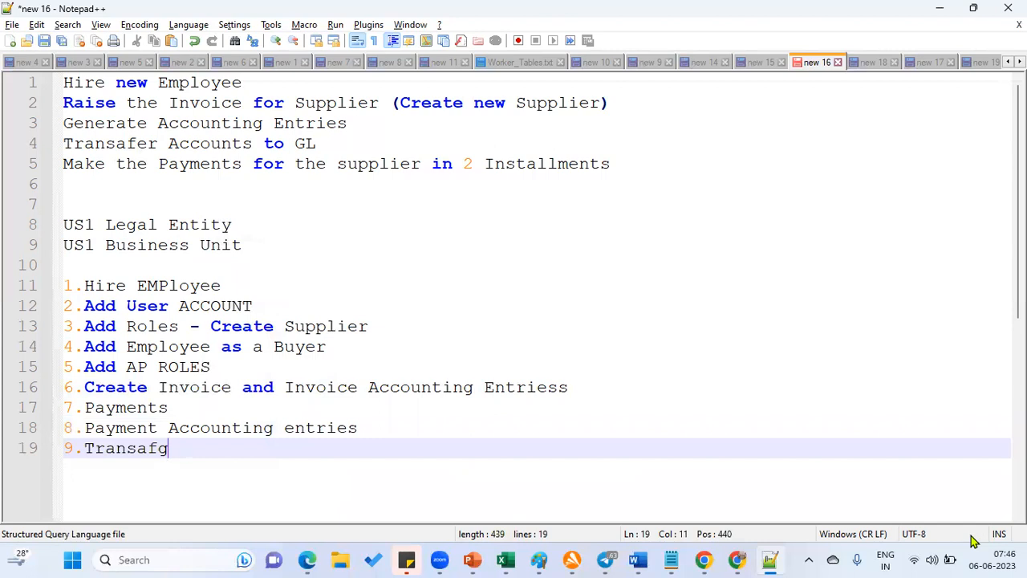
text(fer to GL)
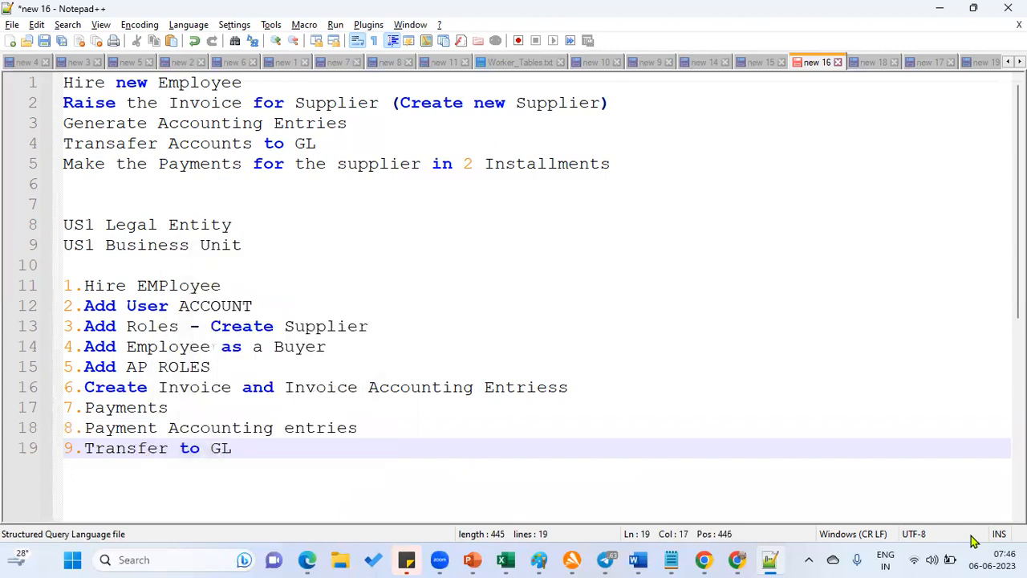
key(Return)
text(10.View )
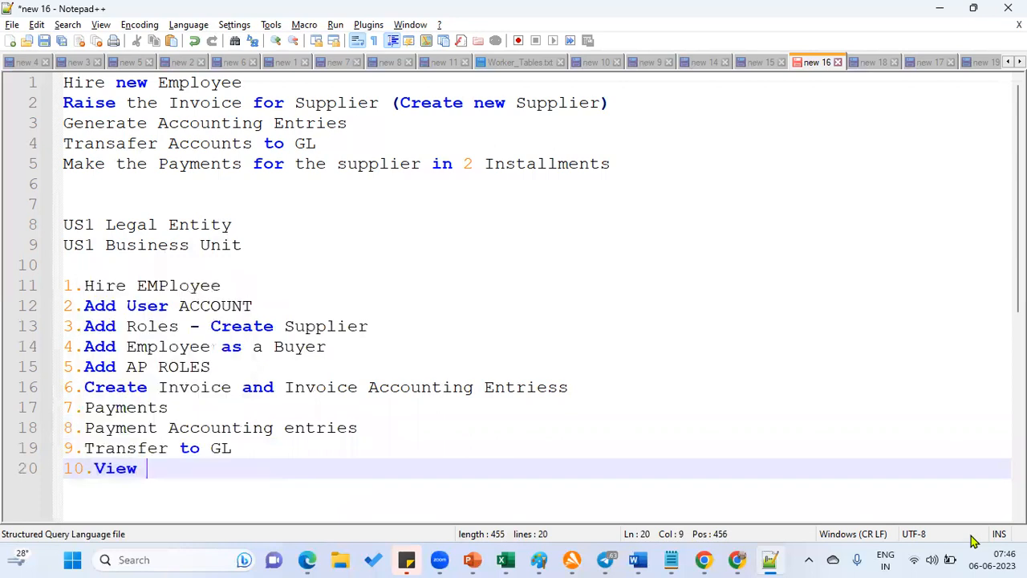
text(Accounts )
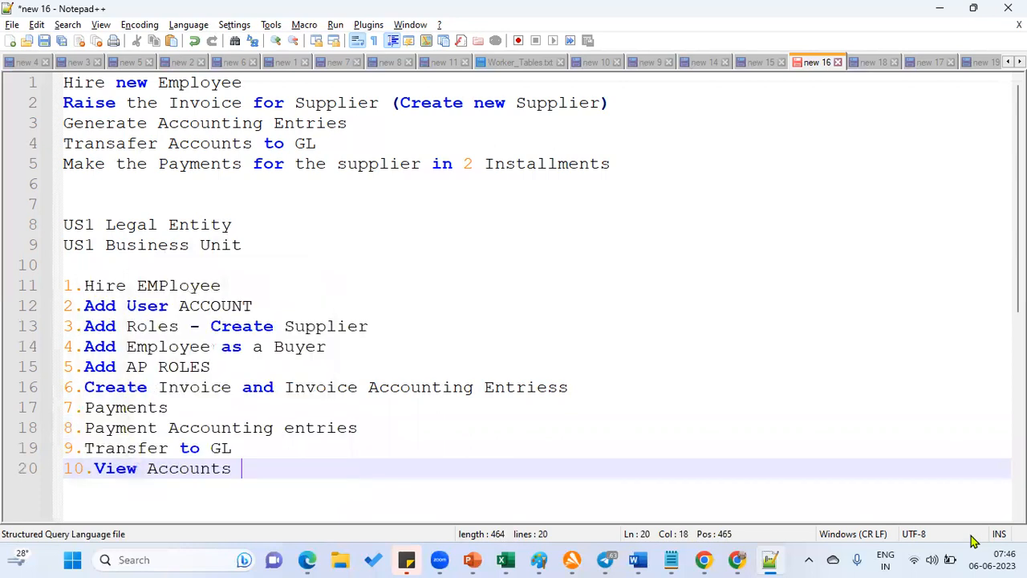
text(in GL)
key(Escape)
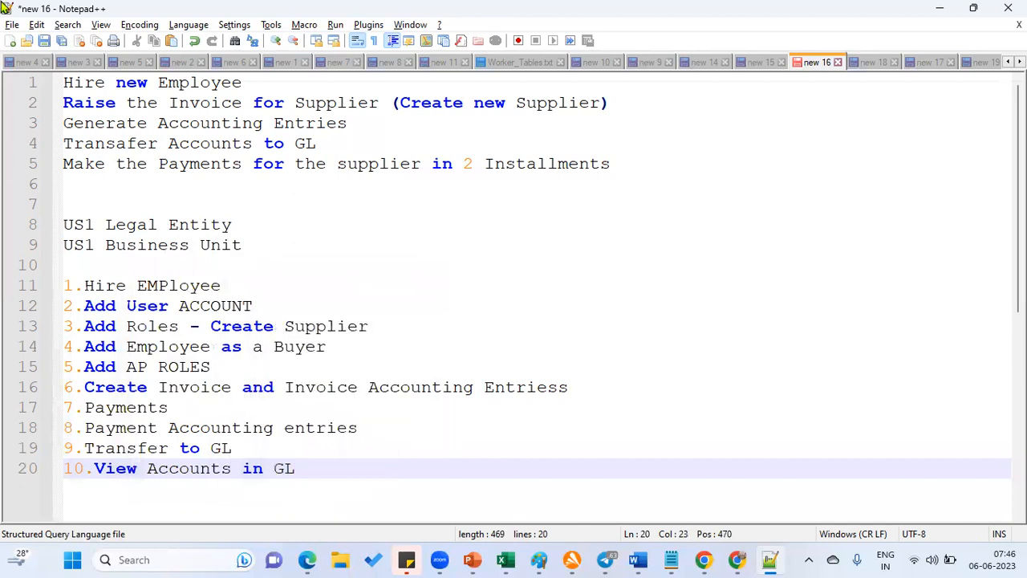
click(144, 7)
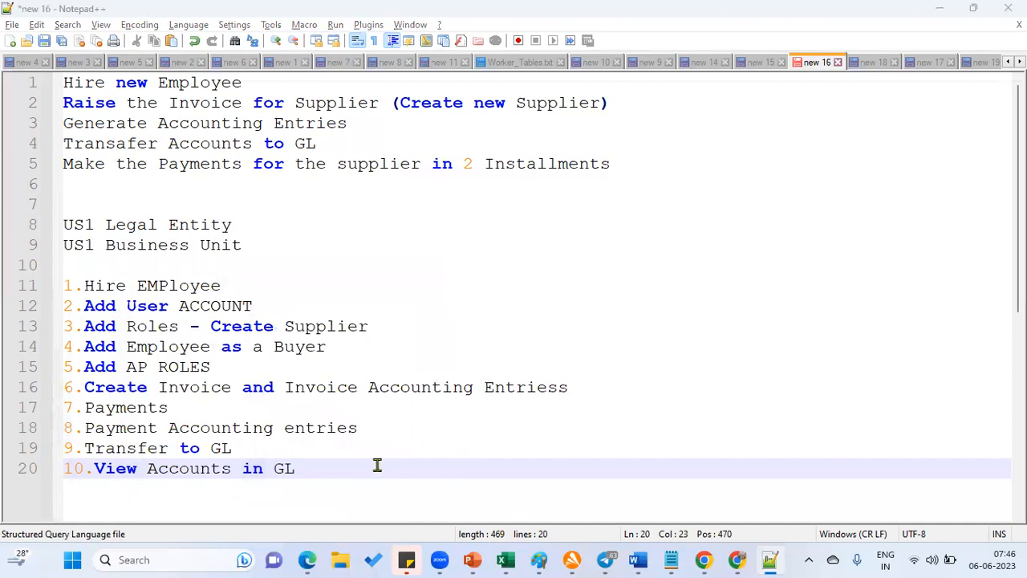
click(401, 470)
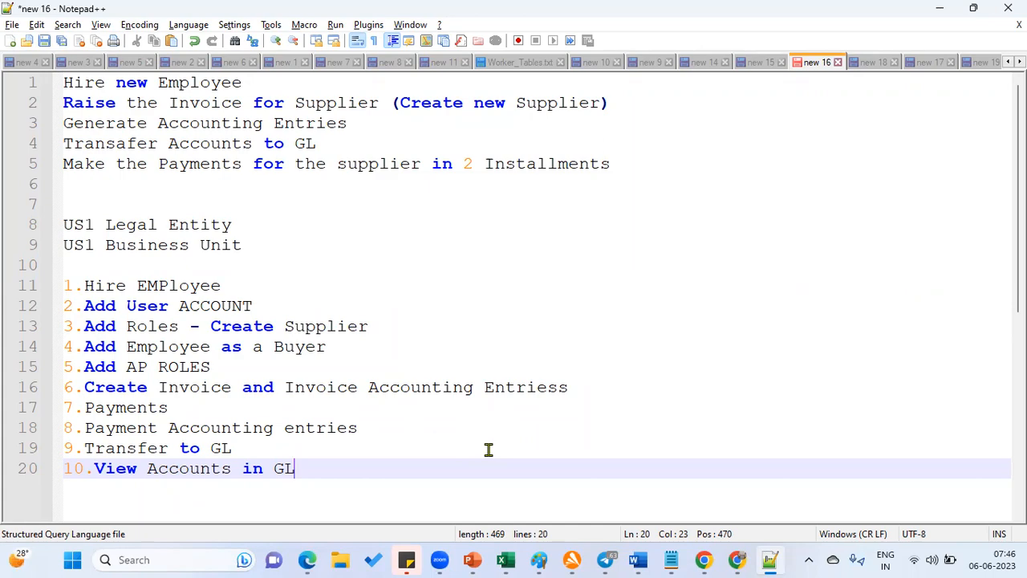
Switch from Notepad++ to the Edge window showing the Oracle Fusion home page
click(305, 560)
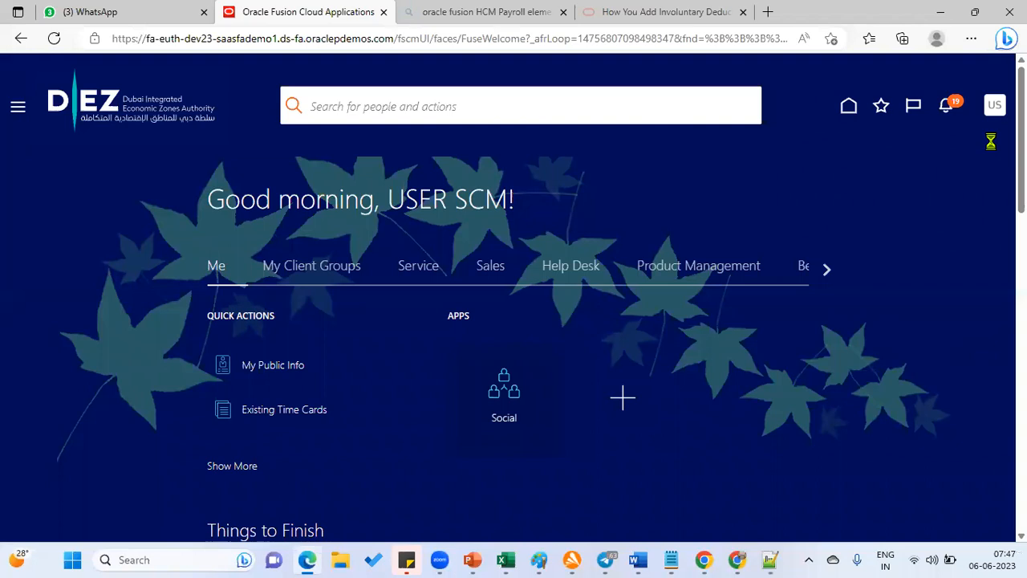
Sign out of Oracle Fusion, make Edge full screen, confirm logout, and sign back in
click(969, 141)
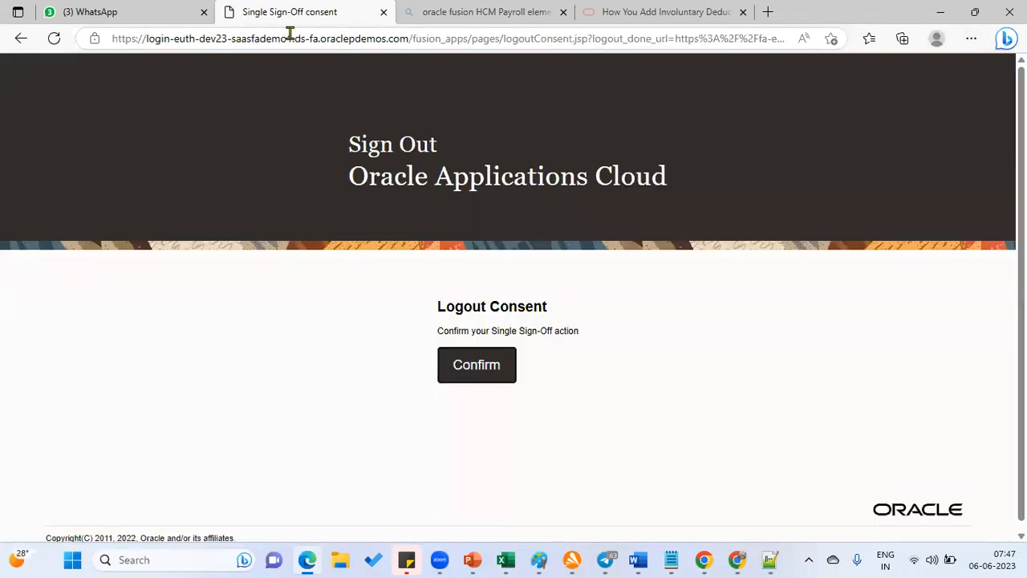
click(974, 44)
click(968, 138)
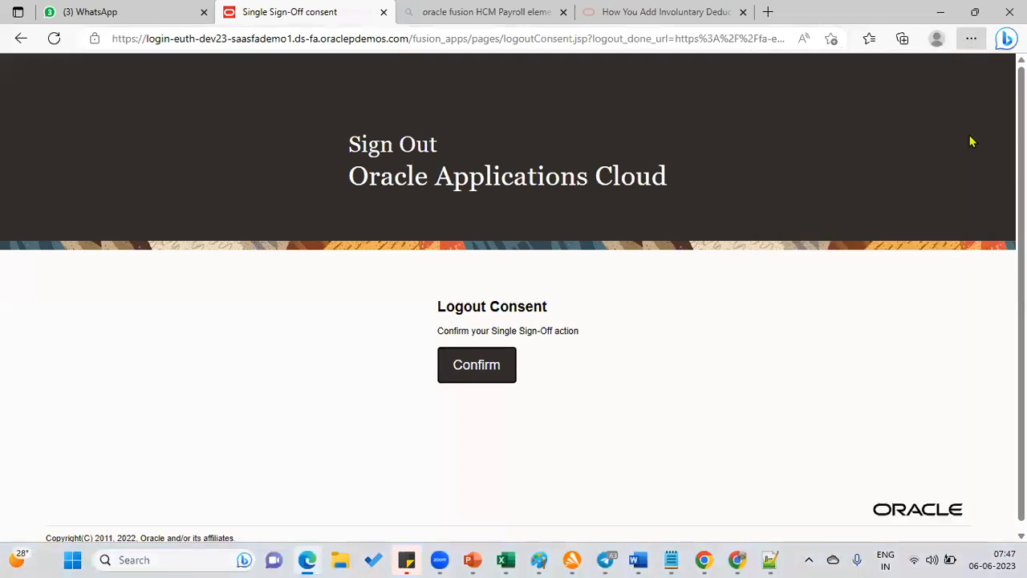
click(484, 312)
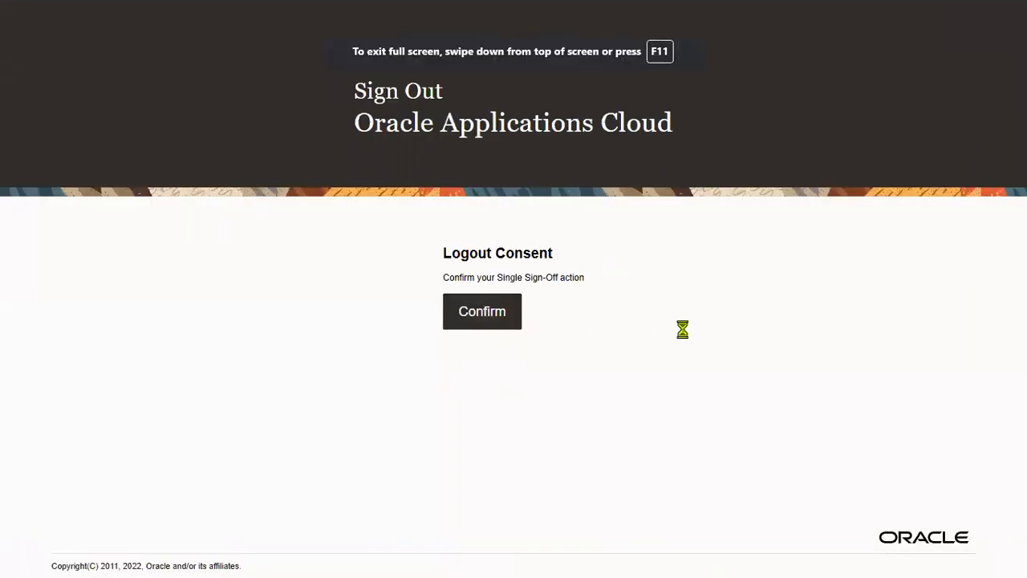
click(414, 392)
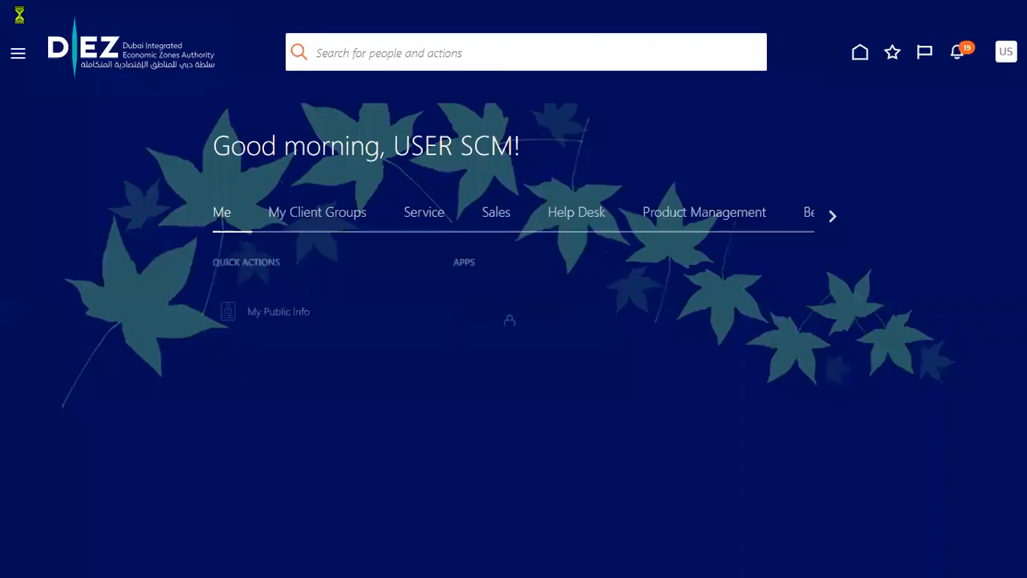
From the Settings and Actions menu, open the Navigator of work areas, then close it
click(997, 52)
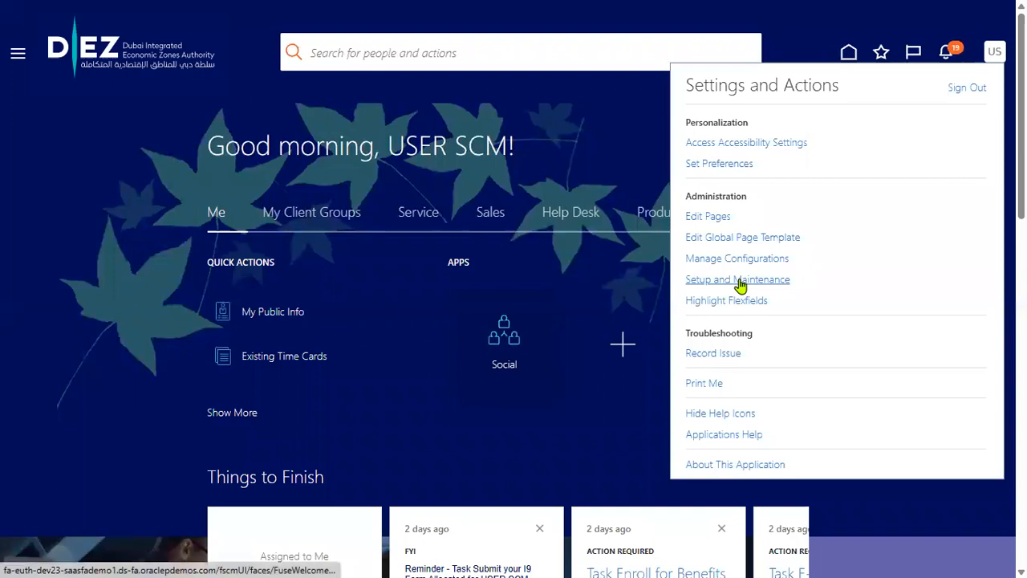
click(740, 281)
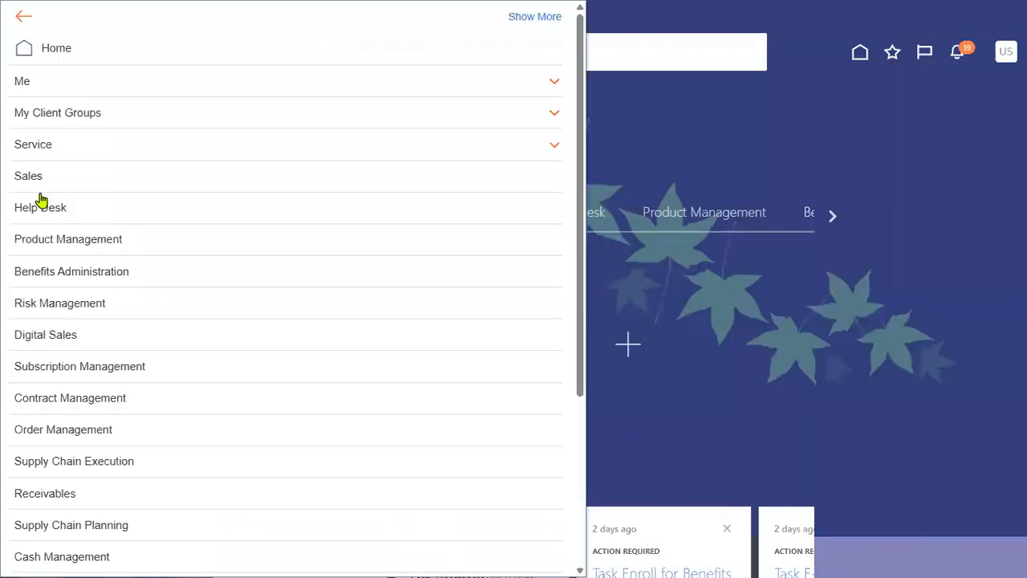
click(931, 163)
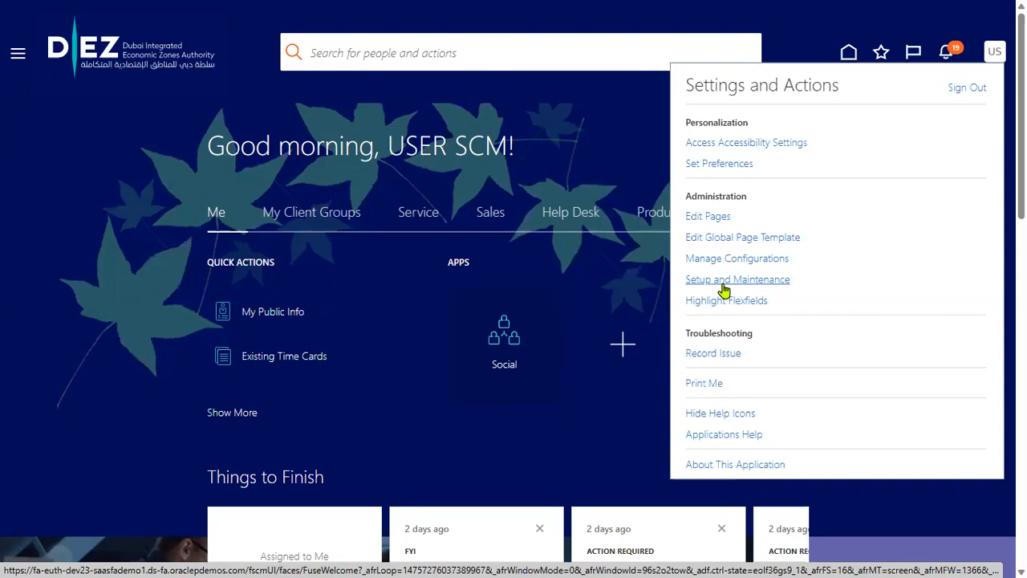
Reopen the Navigator, scroll through its work areas, then bring up Settings and Actions
click(18, 54)
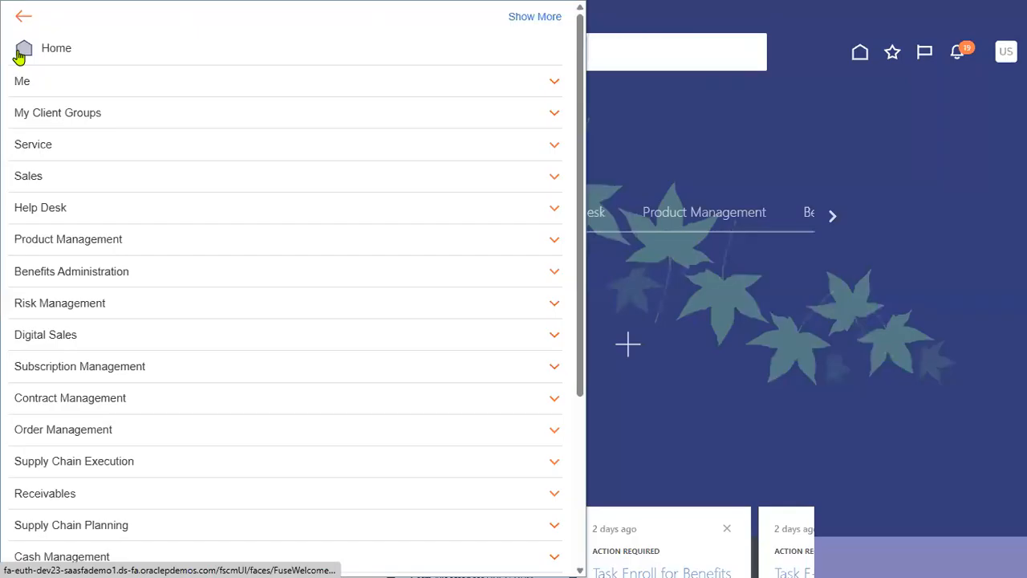
scroll(76, 314, down, 5)
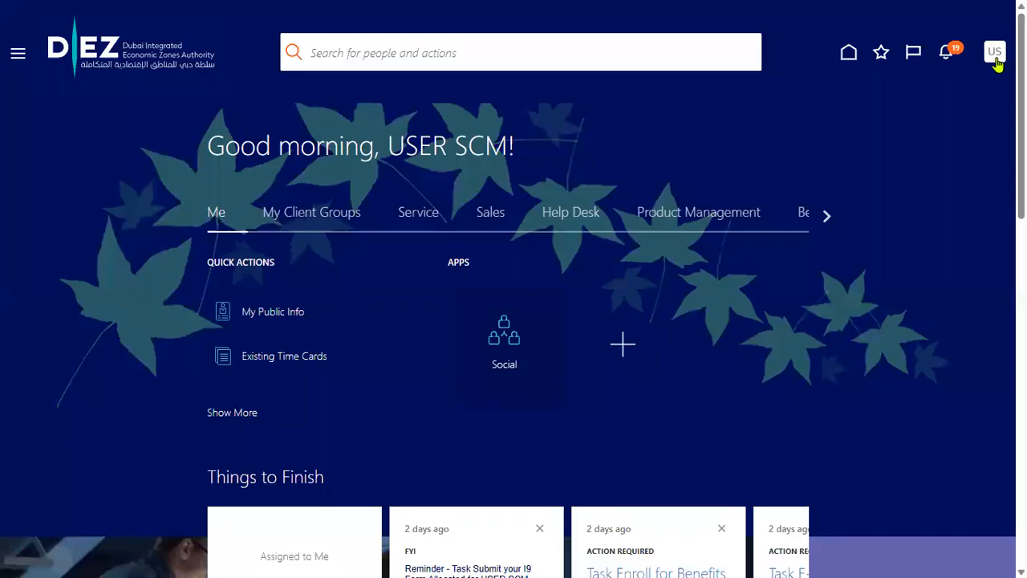
click(995, 58)
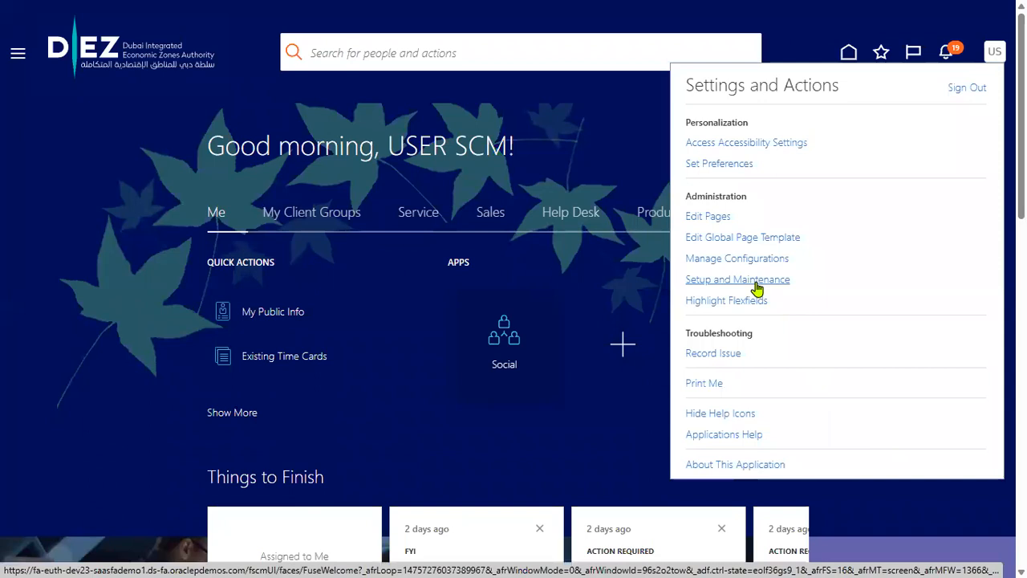
Try Setup and Maintenance, open the Navigator, then switch to the Notepad++ task notes
click(757, 289)
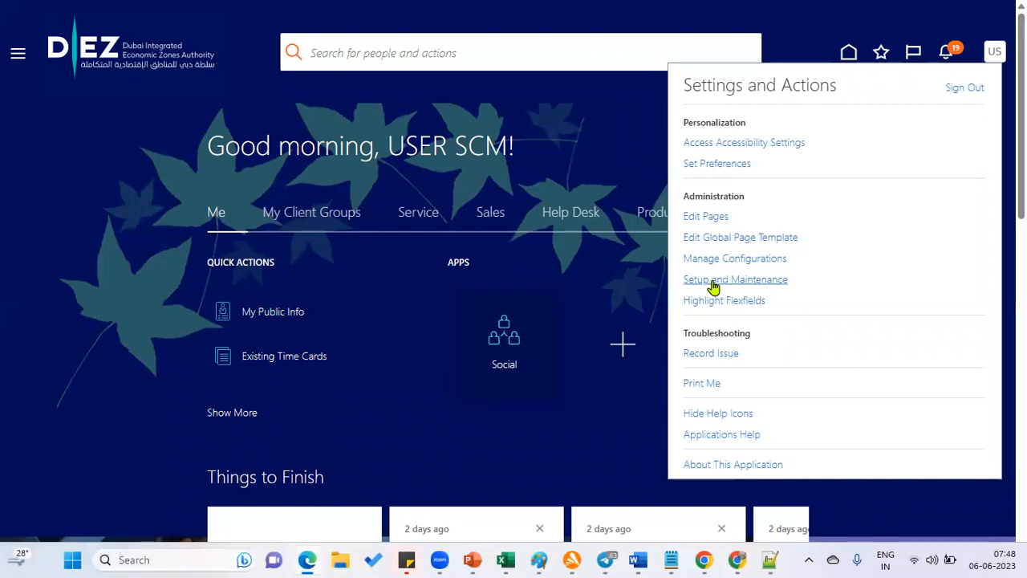
click(14, 58)
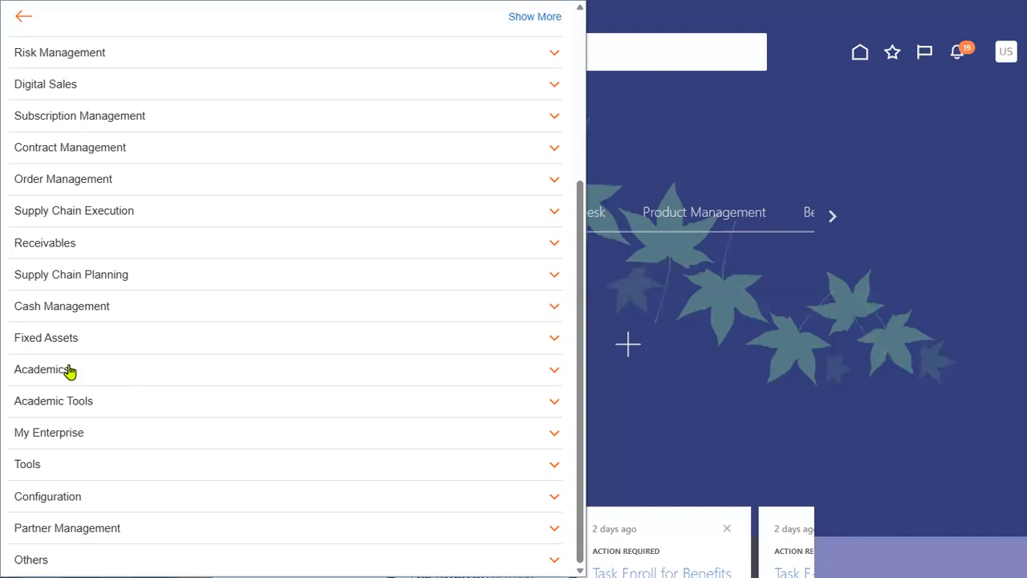
key(alt+Tab)
key(alt+Tab)
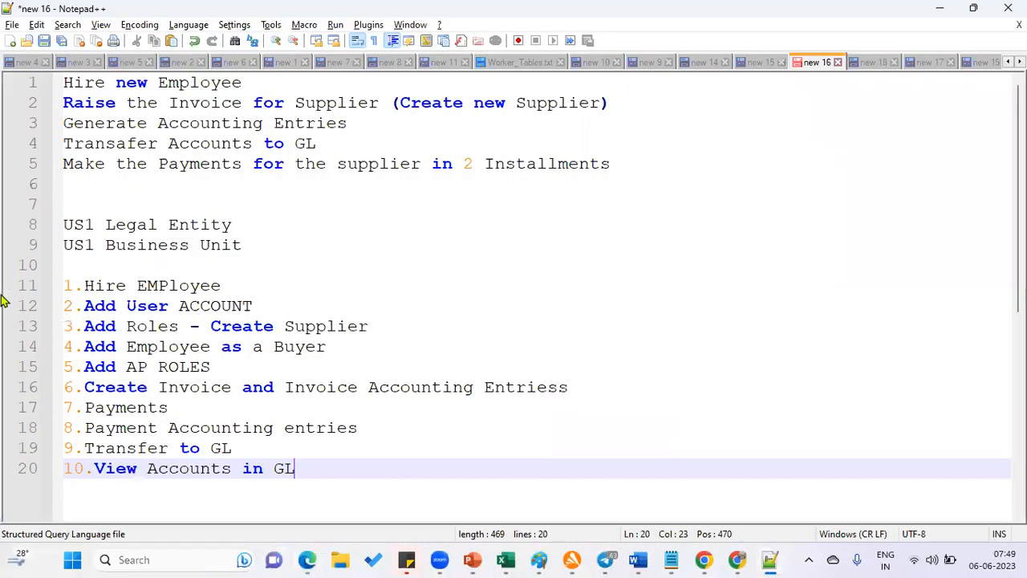
drag(138, 273, 638, 389)
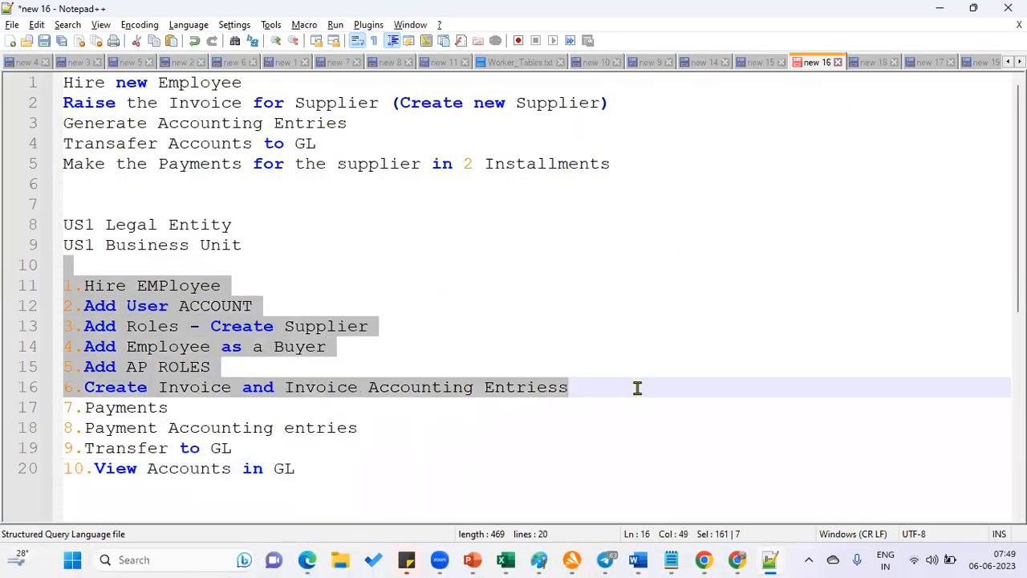
drag(315, 469, 10, 385)
drag(212, 367, 34, 296)
click(332, 491)
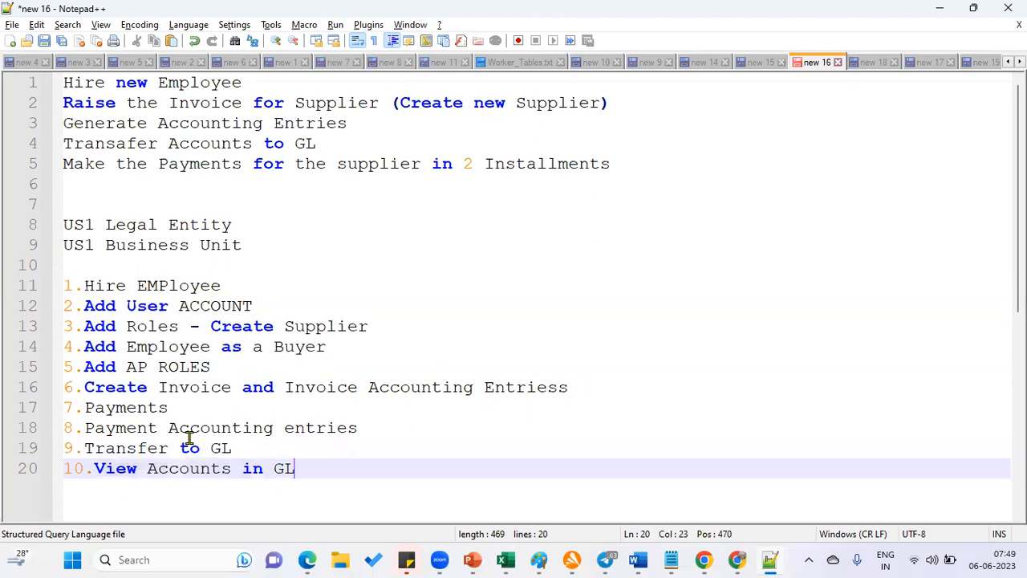
shift+click(21, 387)
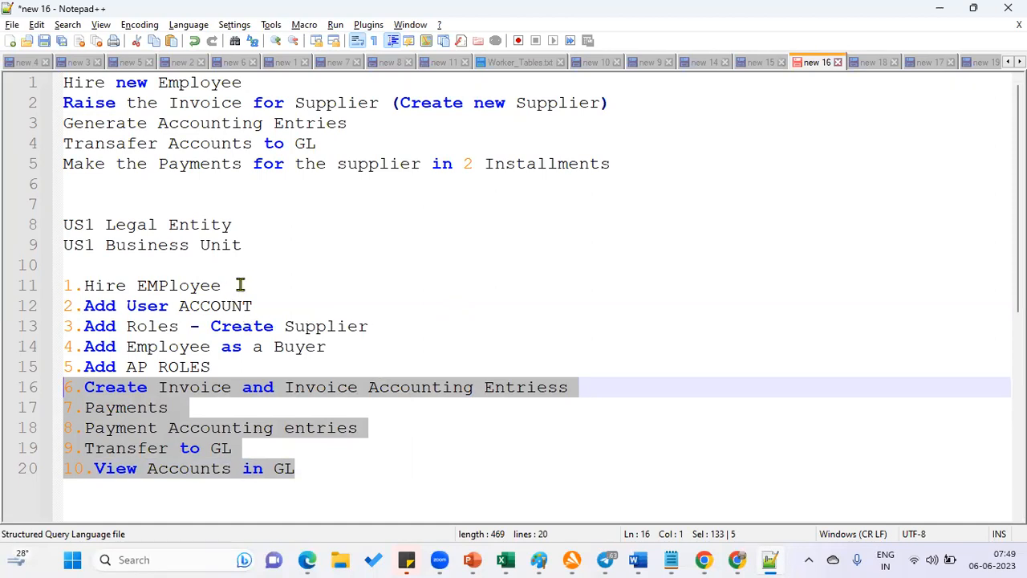
drag(239, 285, 16, 285)
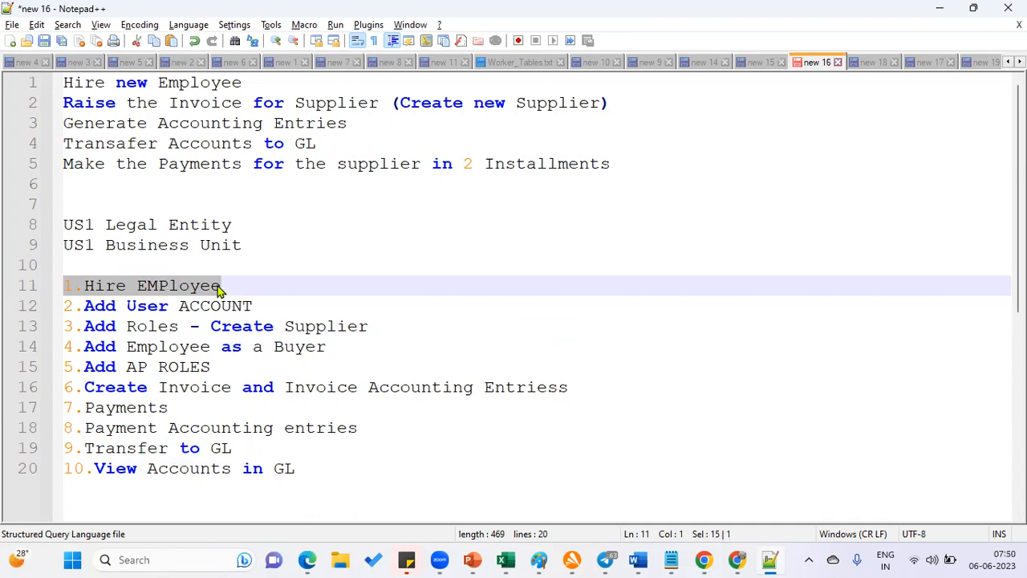
drag(249, 246, 39, 227)
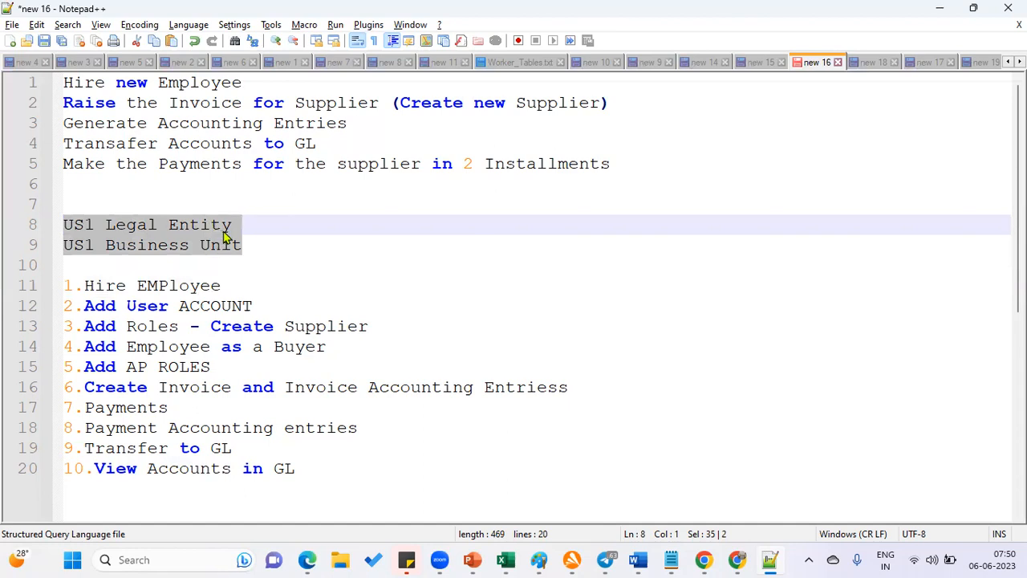
Close the Navigator in Edge, select the 'Hire EMPloyee' line in Notepad++, then return to Fusion
click(305, 561)
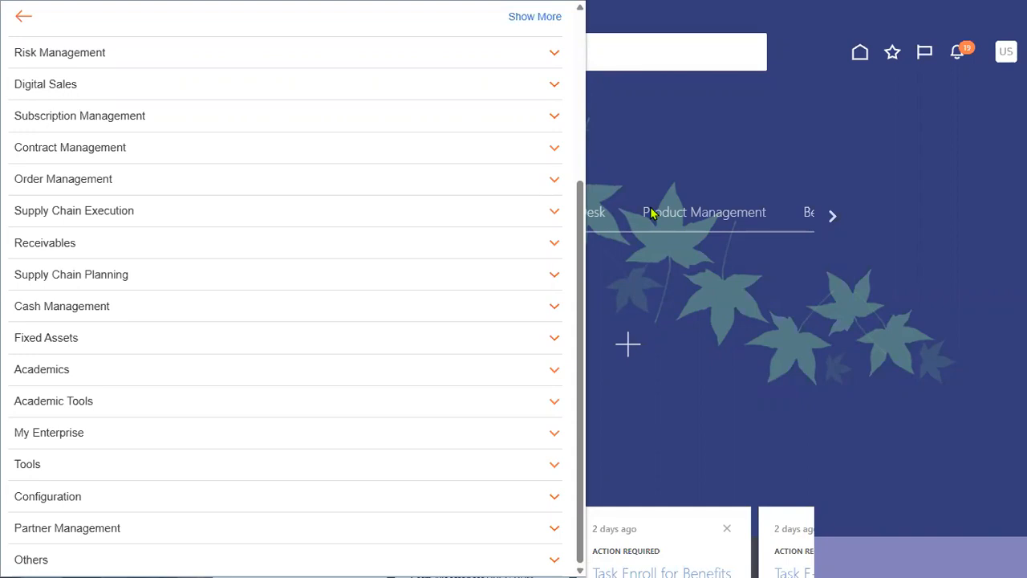
key(alt+Tab)
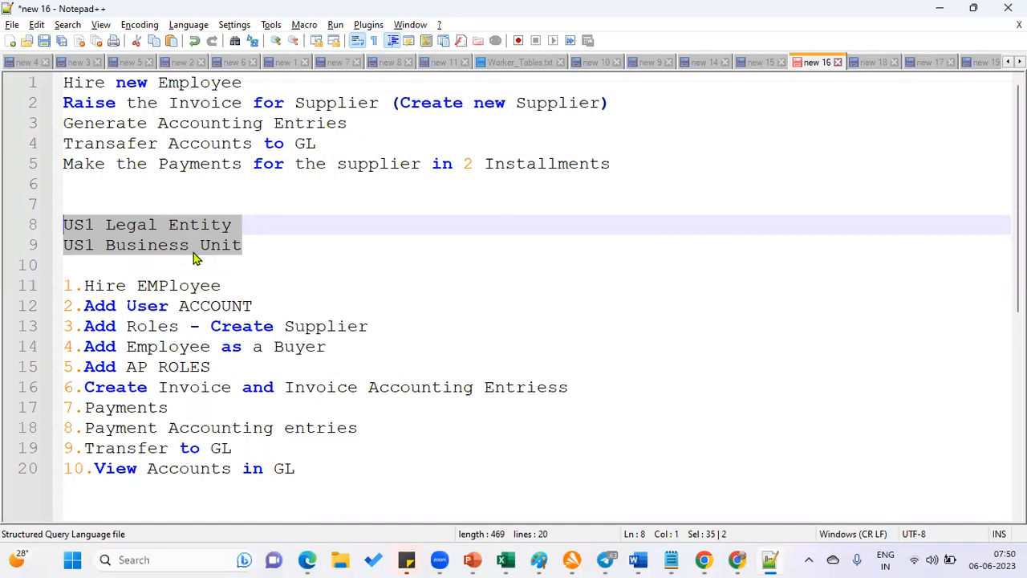
key(alt+Tab)
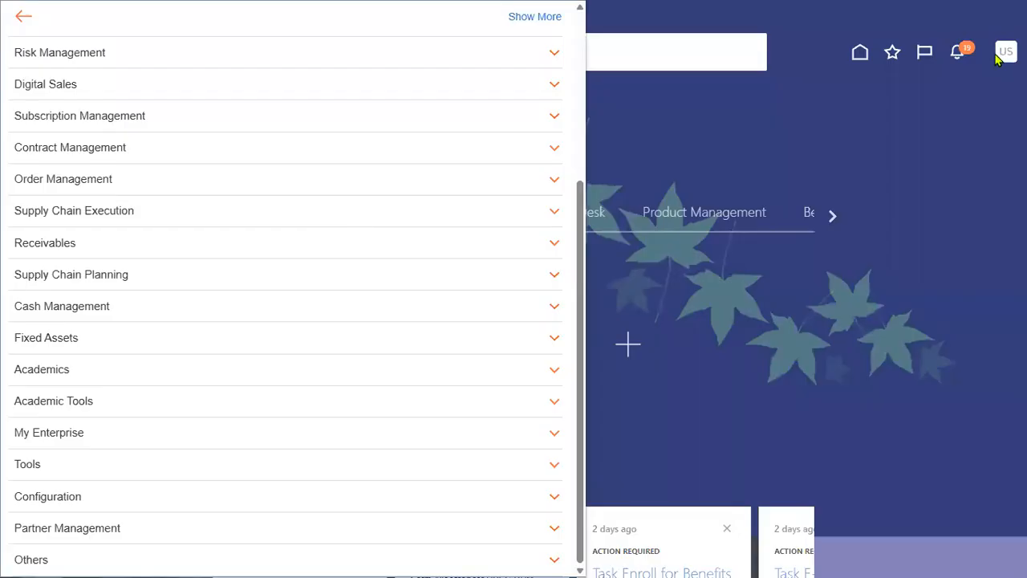
click(998, 57)
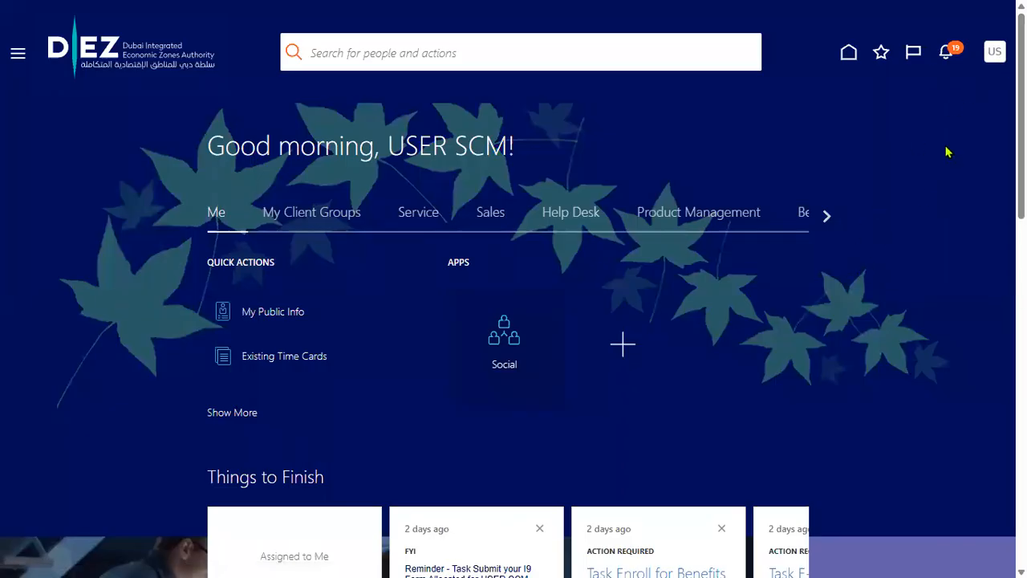
key(alt+Tab)
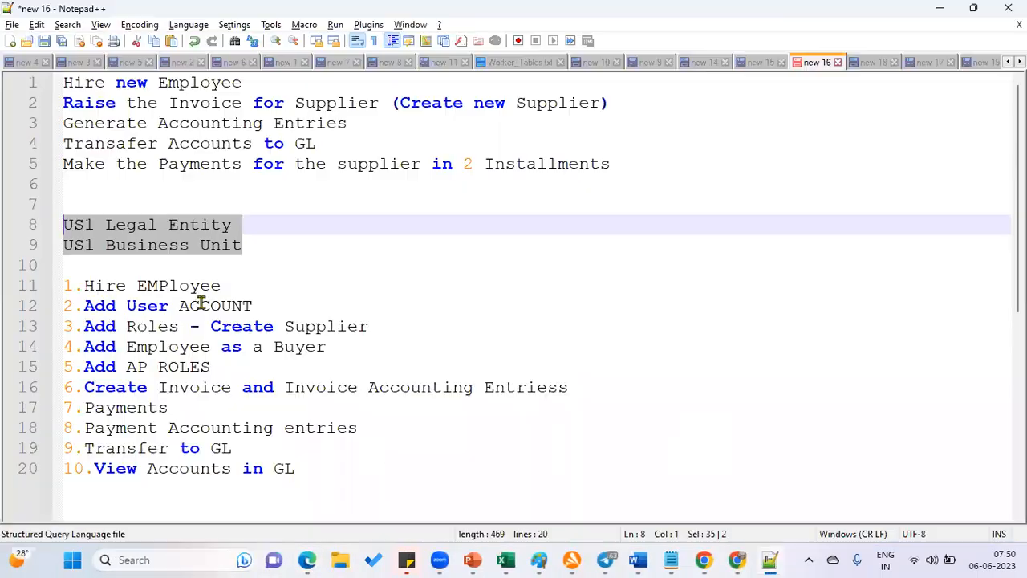
drag(224, 291, 19, 291)
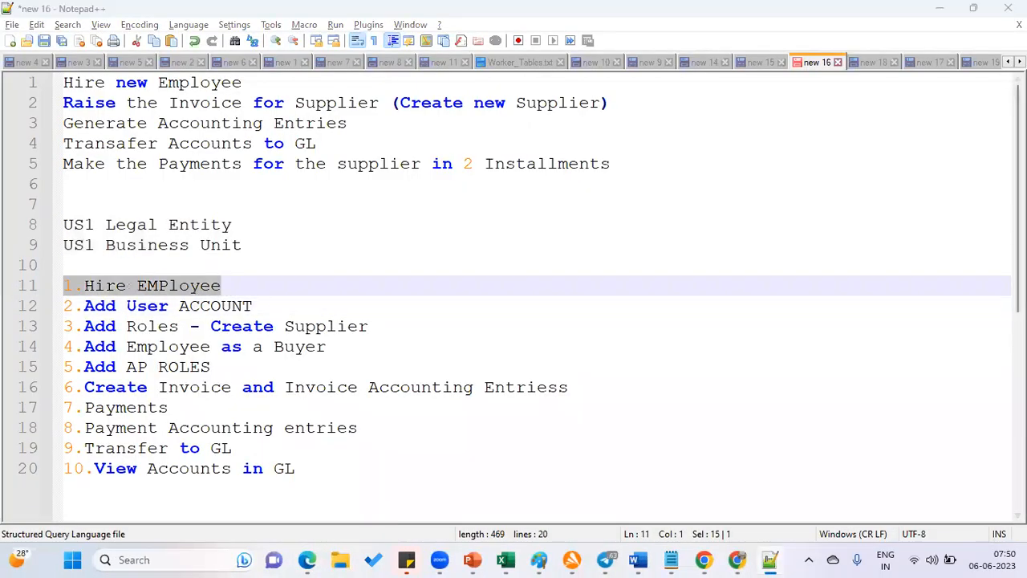
key(alt+Tab)
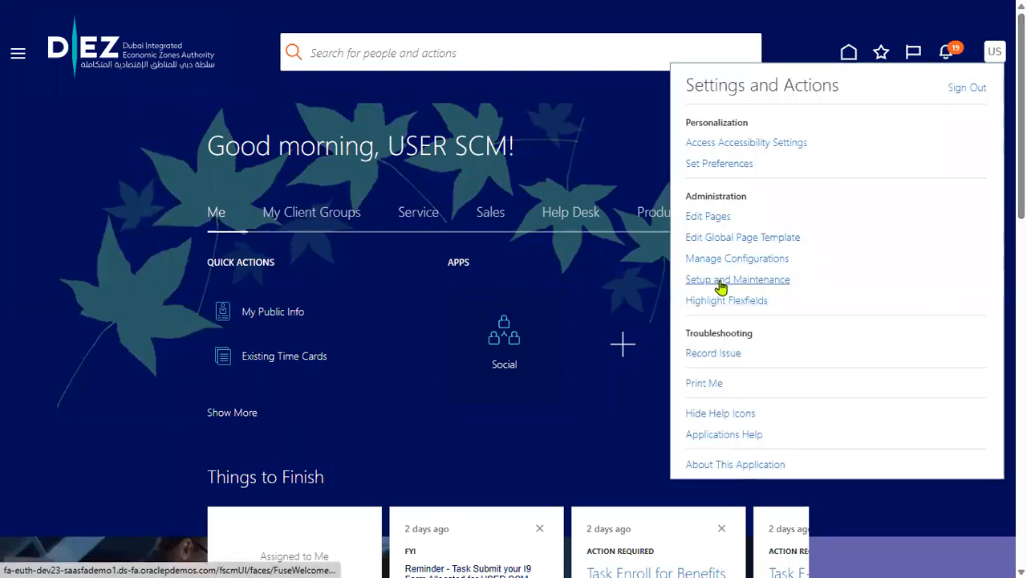
Open Setup and Maintenance from the Settings and Actions menu
click(719, 281)
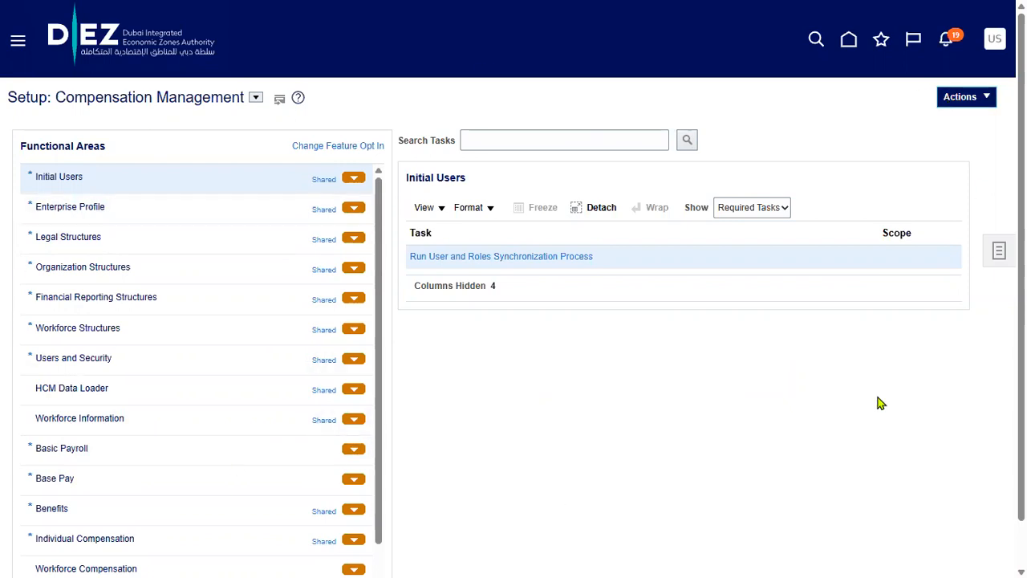
Change the Setup offering from Compensation Management to Financials
click(257, 99)
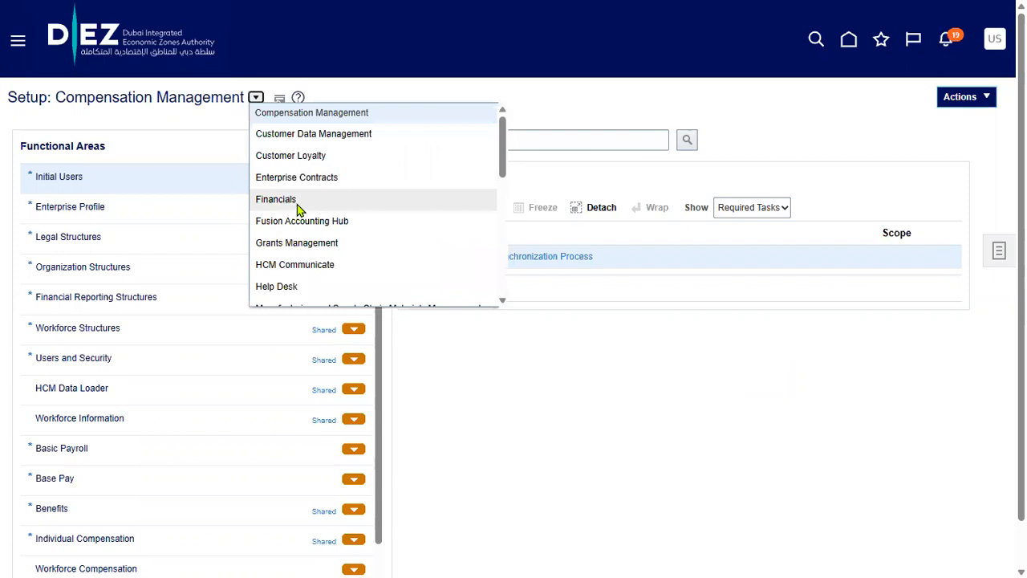
scroll(297, 209, down, 2)
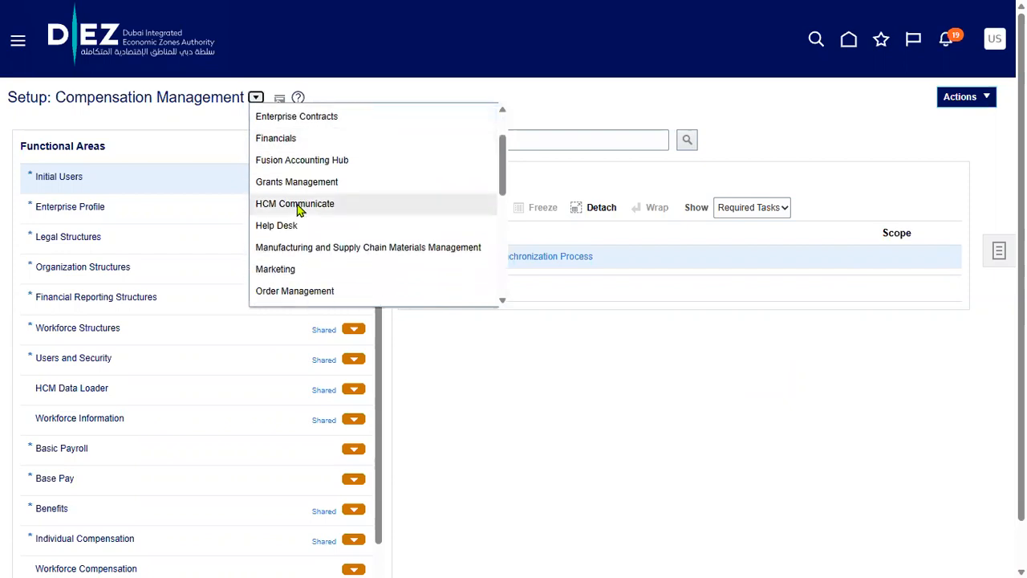
scroll(298, 255, down, 3)
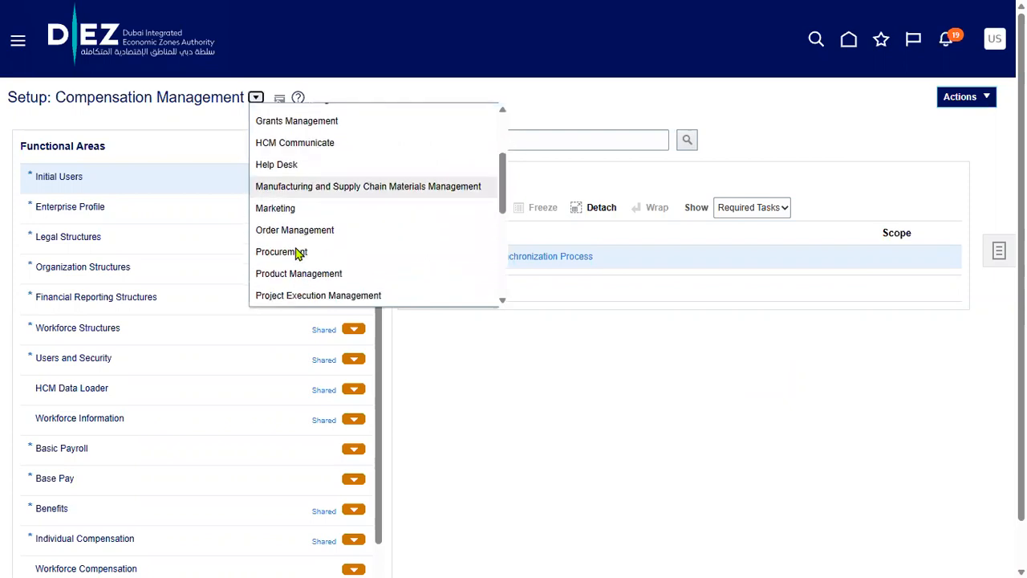
scroll(298, 254, down, 4)
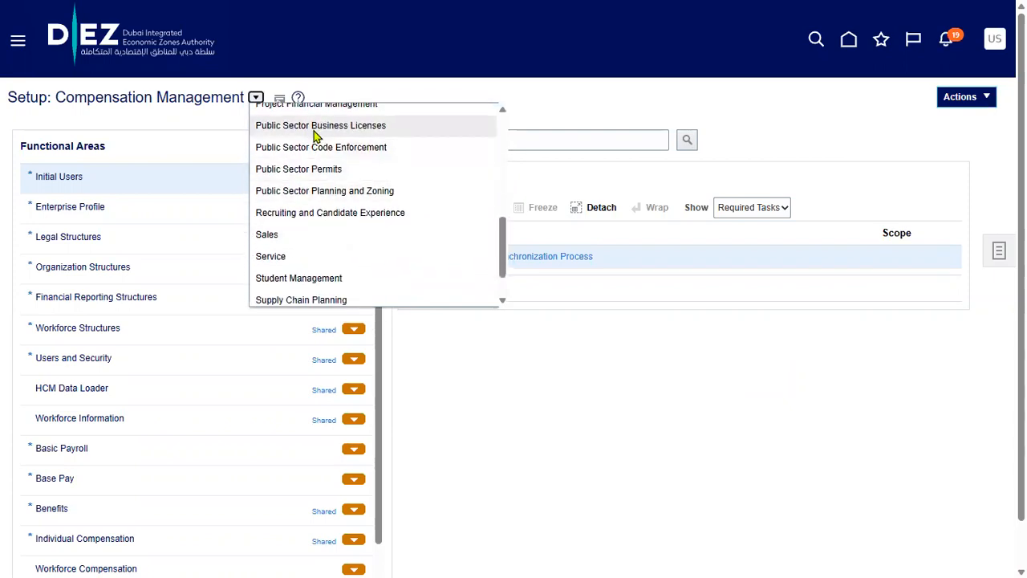
scroll(314, 210, down, 1)
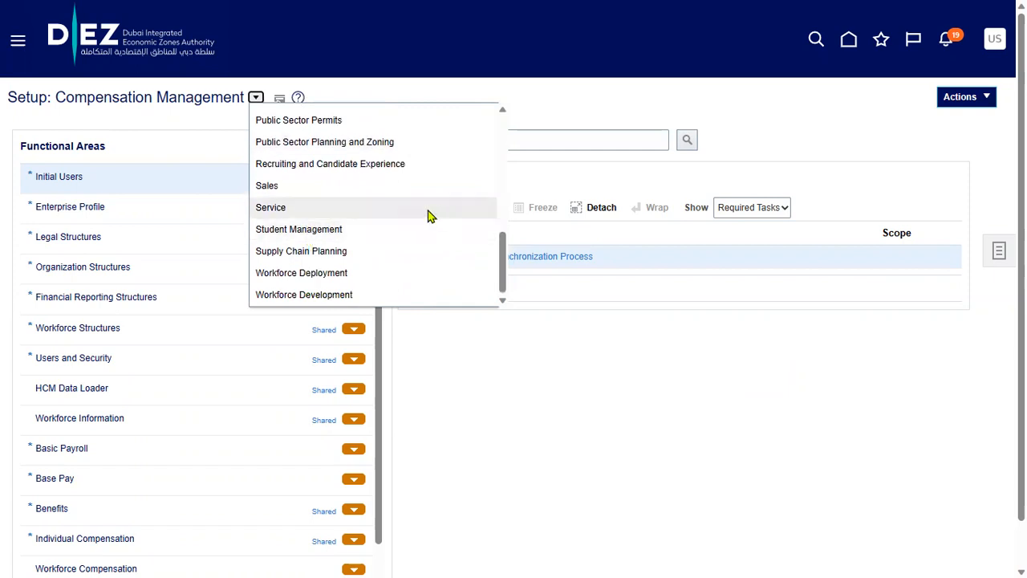
scroll(419, 231, up, 2)
scroll(419, 230, up, 4)
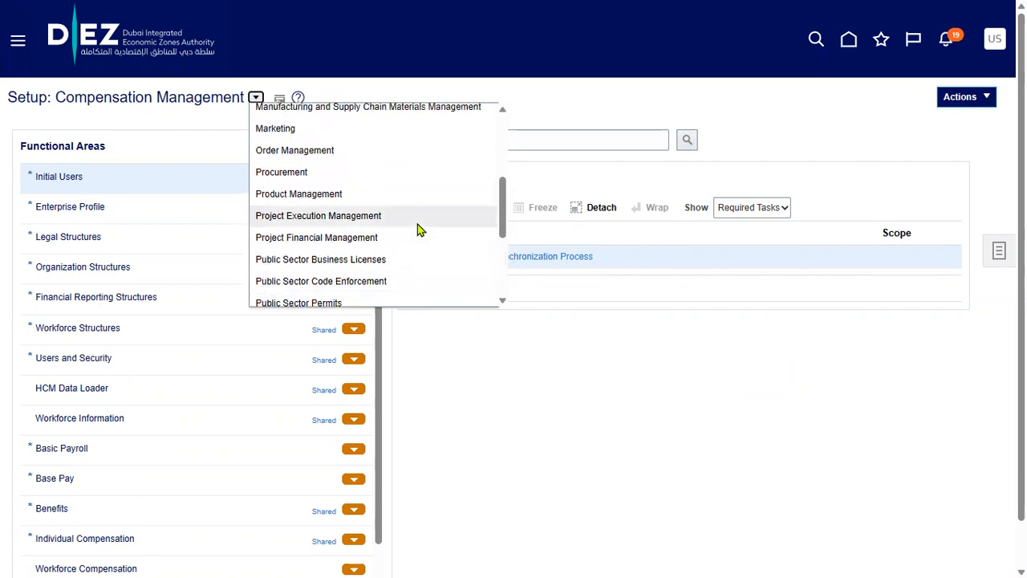
scroll(419, 225, up, 3)
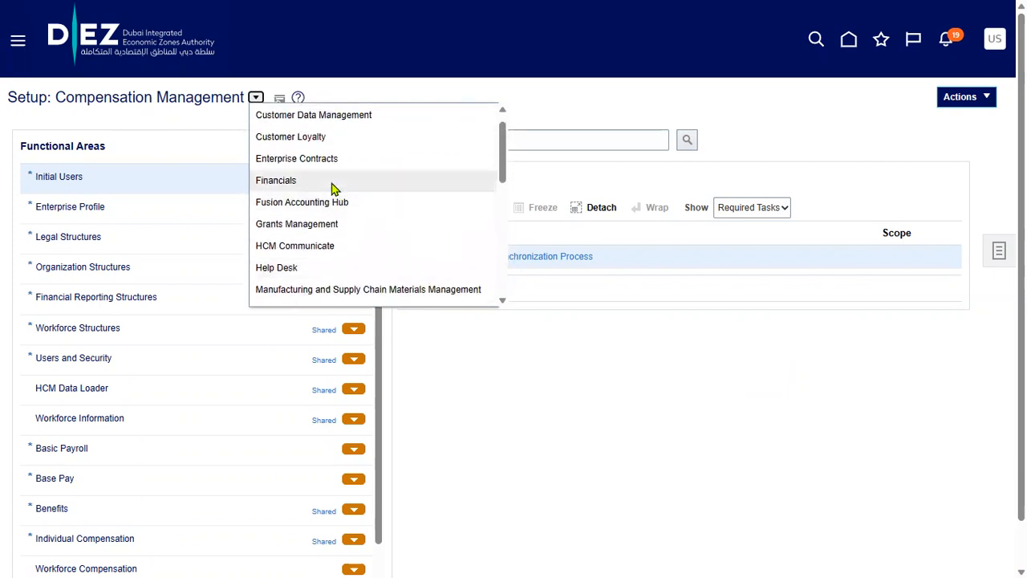
click(333, 182)
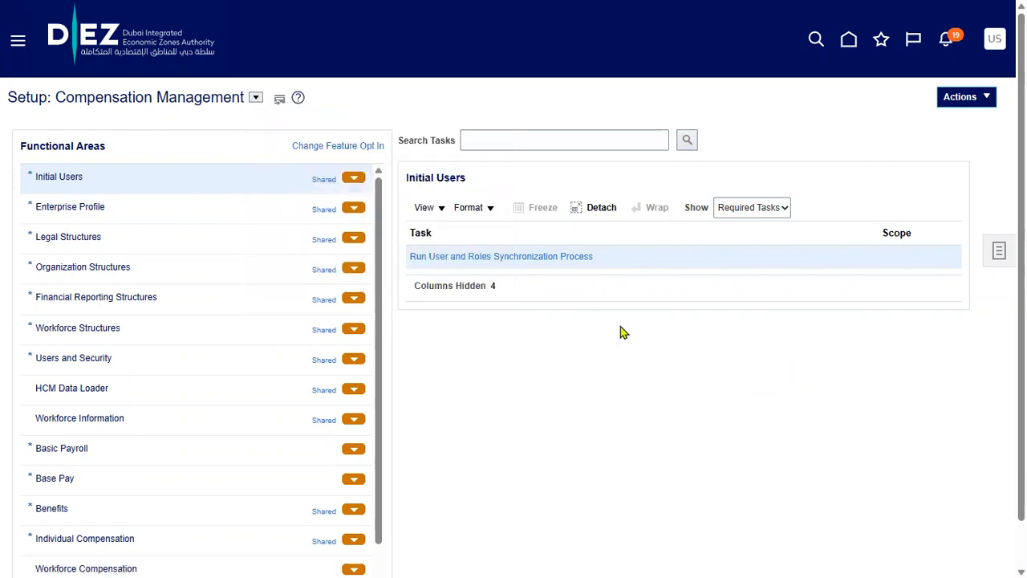
Search Financials setup tasks for 'manage users' and open the Manage Users task
click(497, 140)
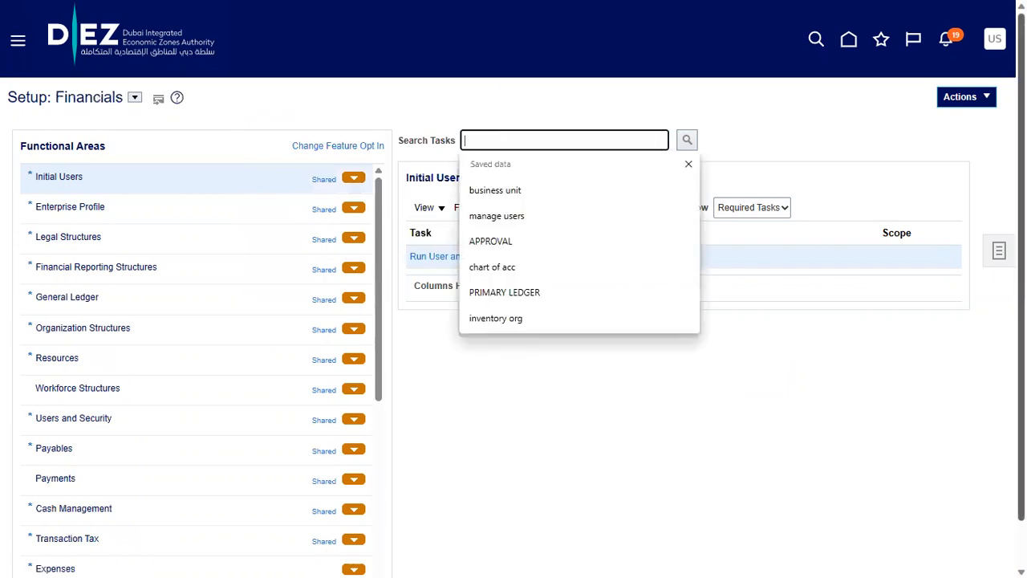
text(manage)
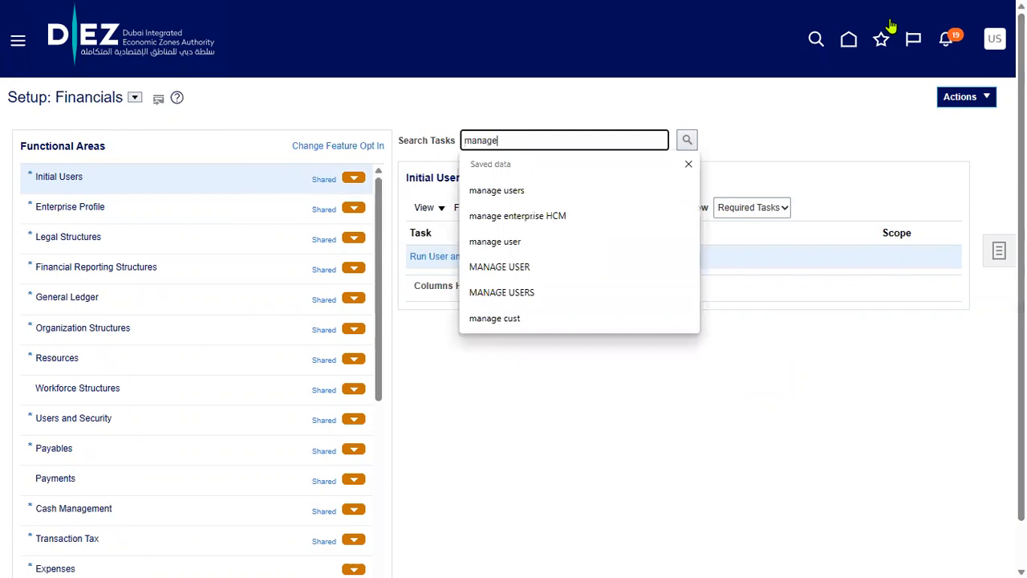
click(562, 190)
click(688, 141)
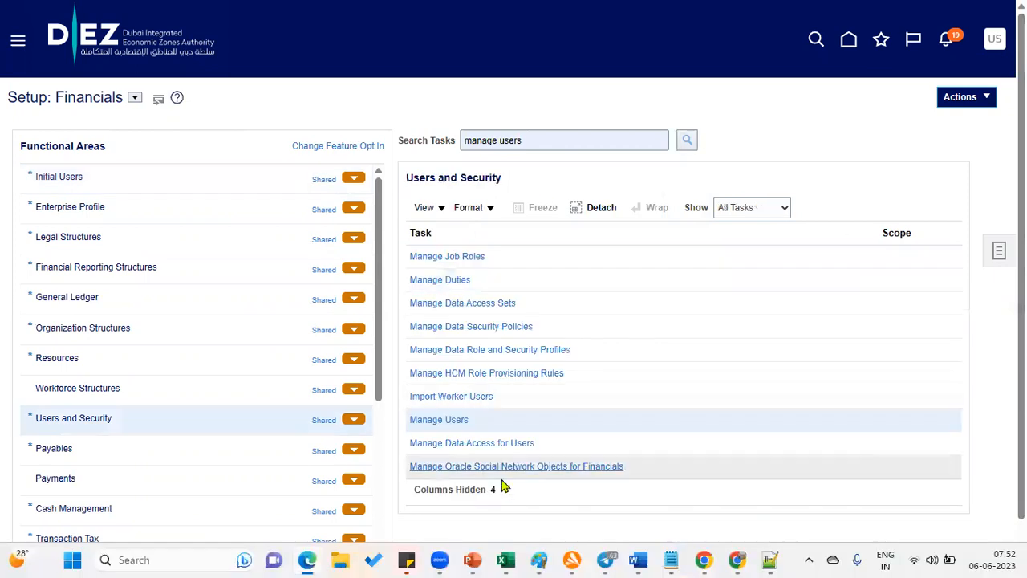
click(460, 420)
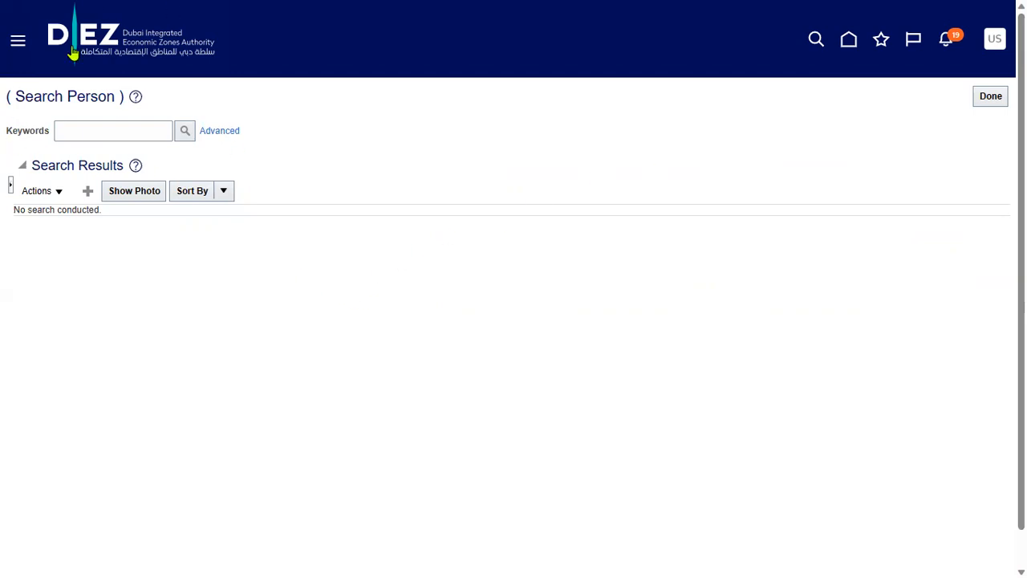
Start a new user record from the Search Results Create button
click(90, 195)
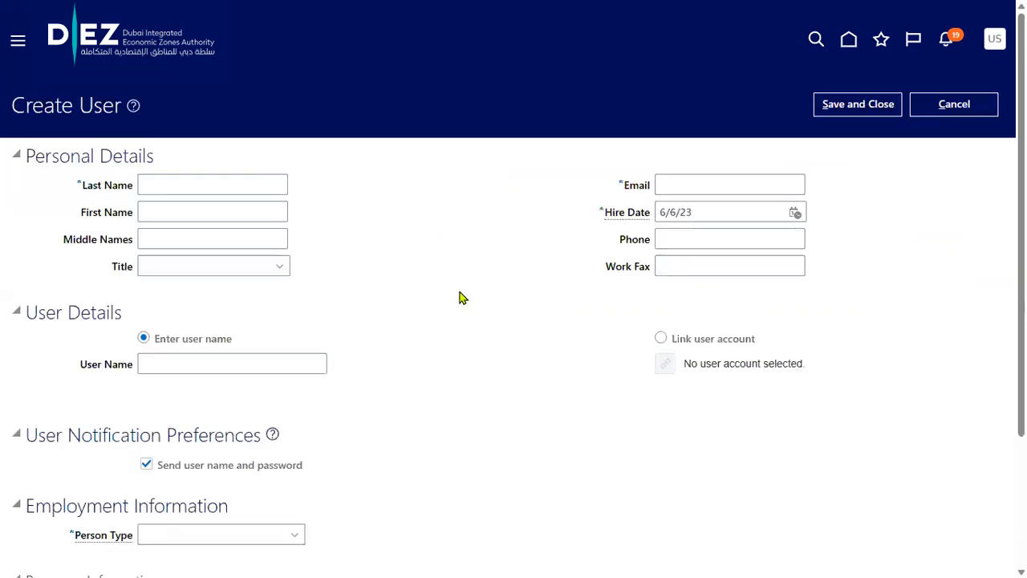
Enter the new user's last name, first name and e-mail address
scroll(119, 419, down, 3)
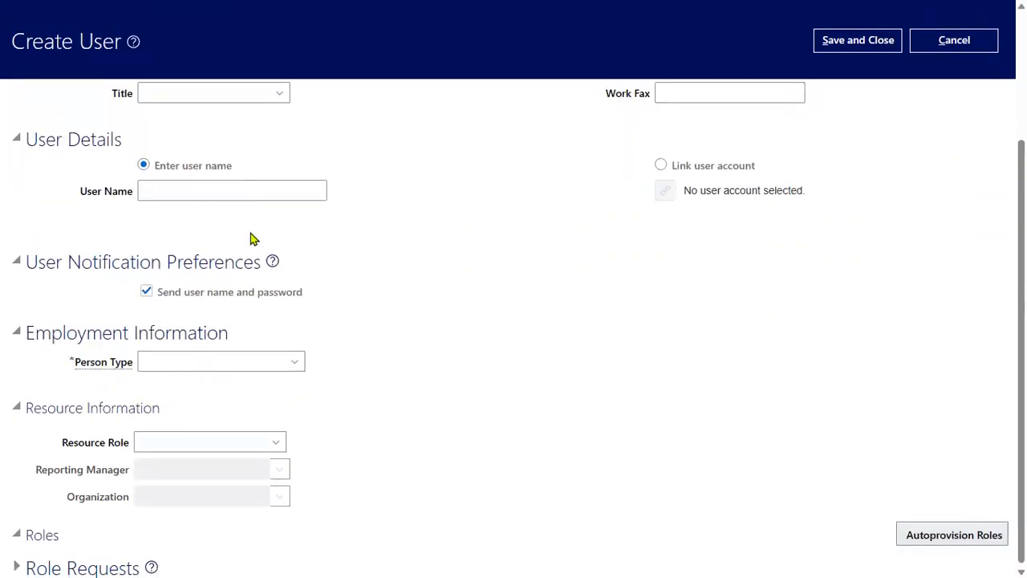
scroll(252, 230, up, 3)
click(239, 187)
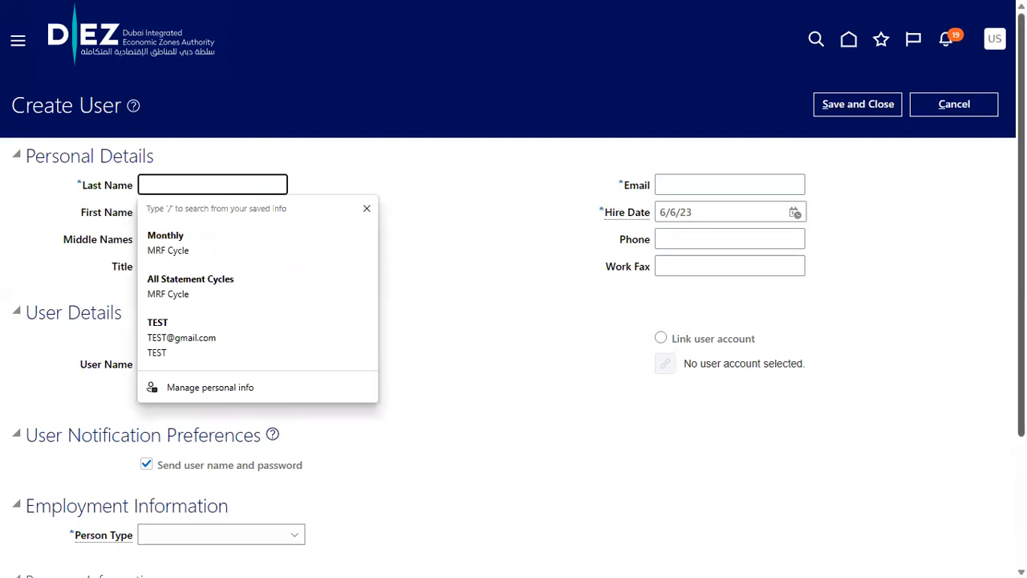
key(Tab)
key(Tab)
key(Tab)
key(Tab)
key(shift+Tab)
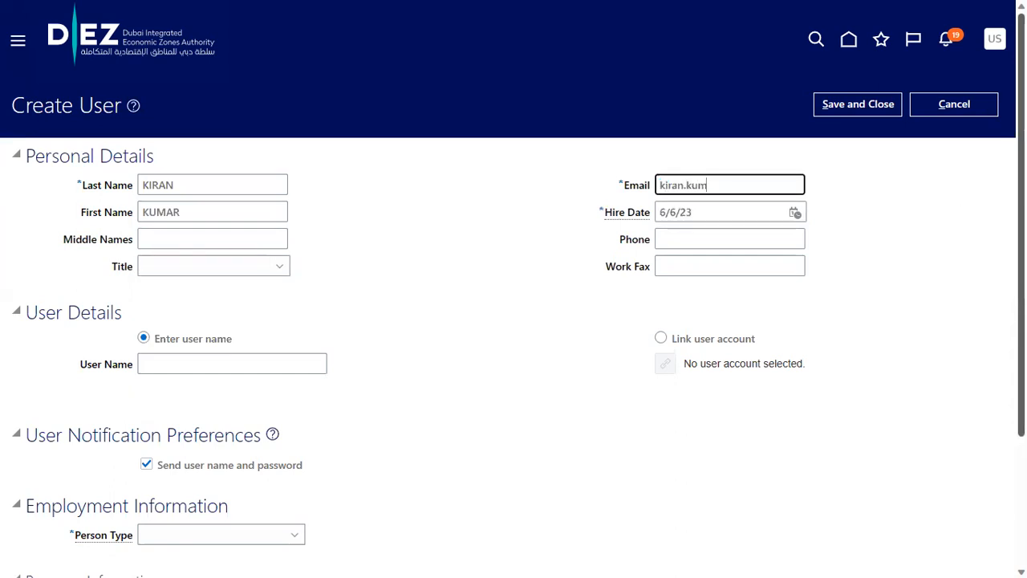
Set Hire Date 1/1/23, enter the user name, and choose Person Type Employee
key(Tab)
text(1/1/23)
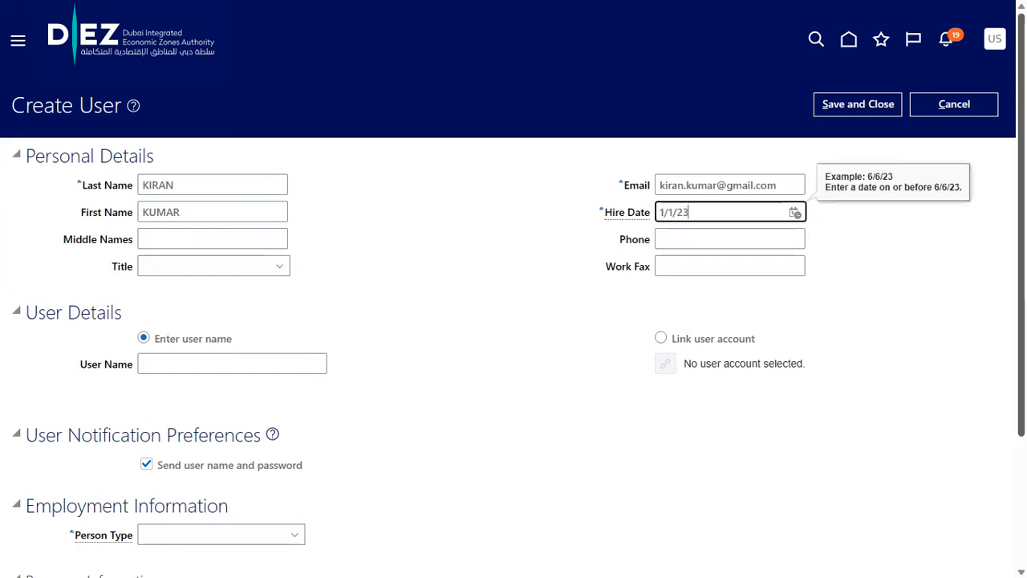
key(Tab)
key(Tab)
key(Tab)
key(Tab)
key(Tab)
text(KIRAN)
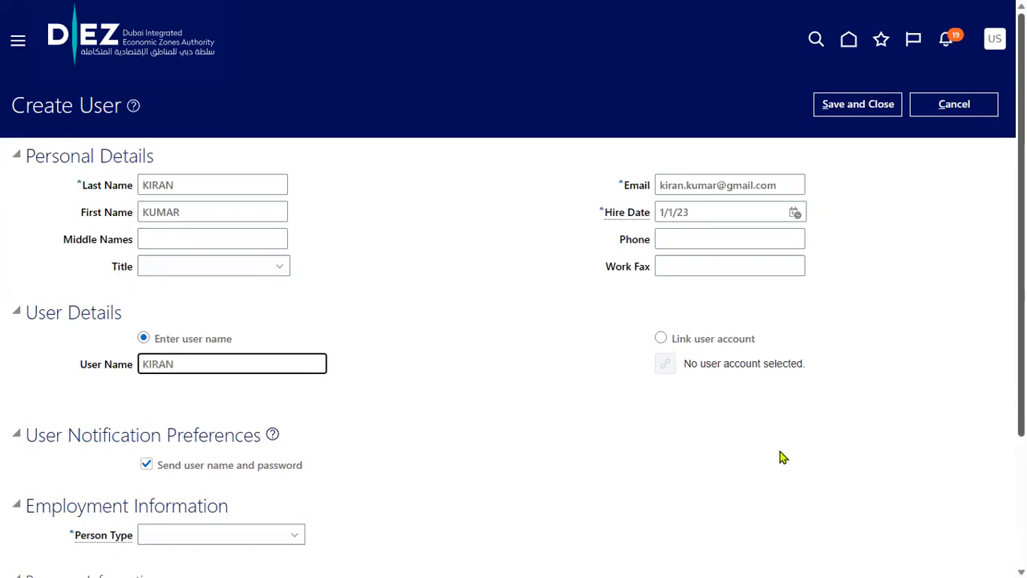
scroll(383, 395, down, 2)
click(268, 361)
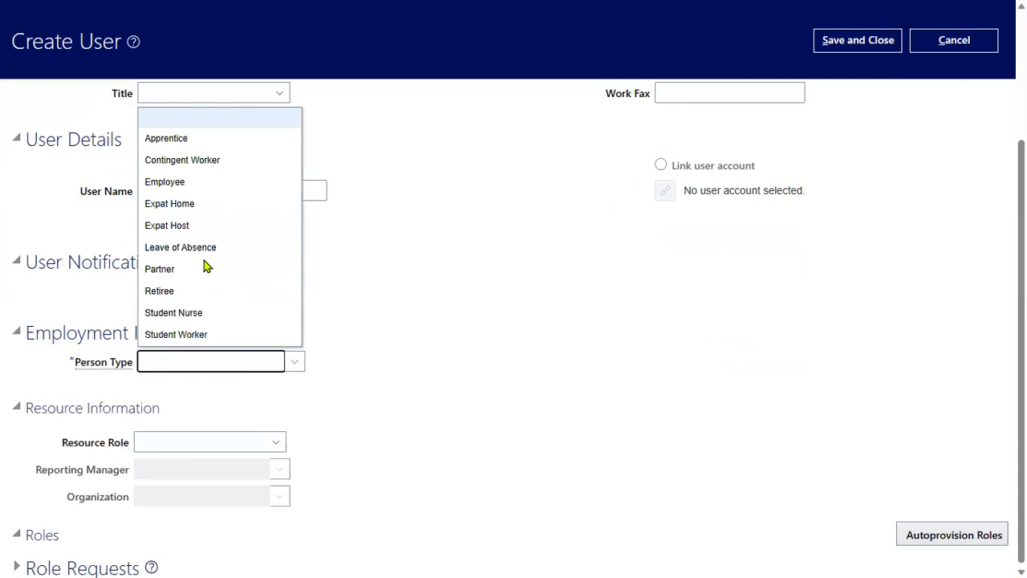
click(207, 183)
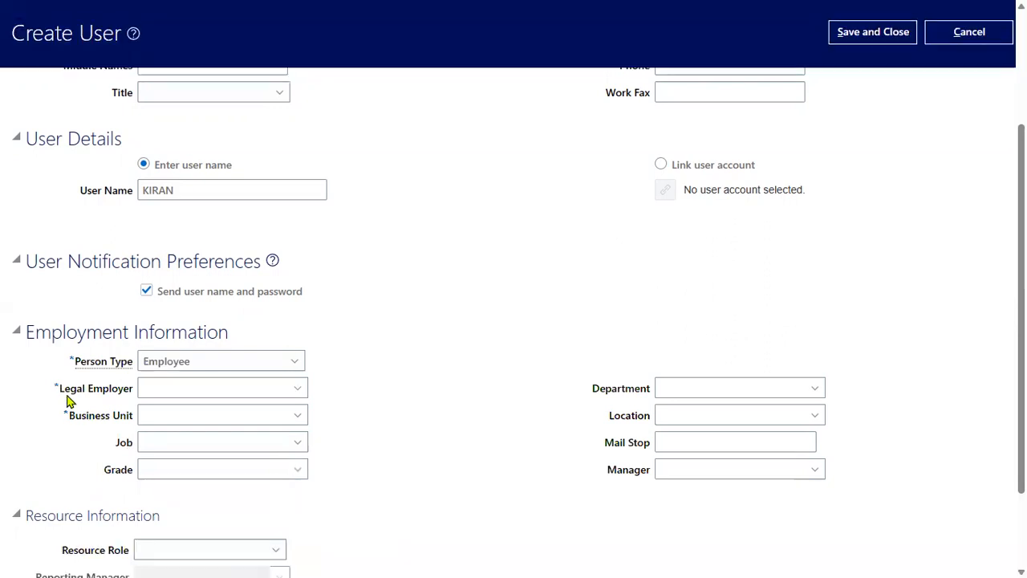
Set the Legal Employer to US1 Legal Entity
drag(125, 394, 135, 394)
drag(69, 416, 134, 419)
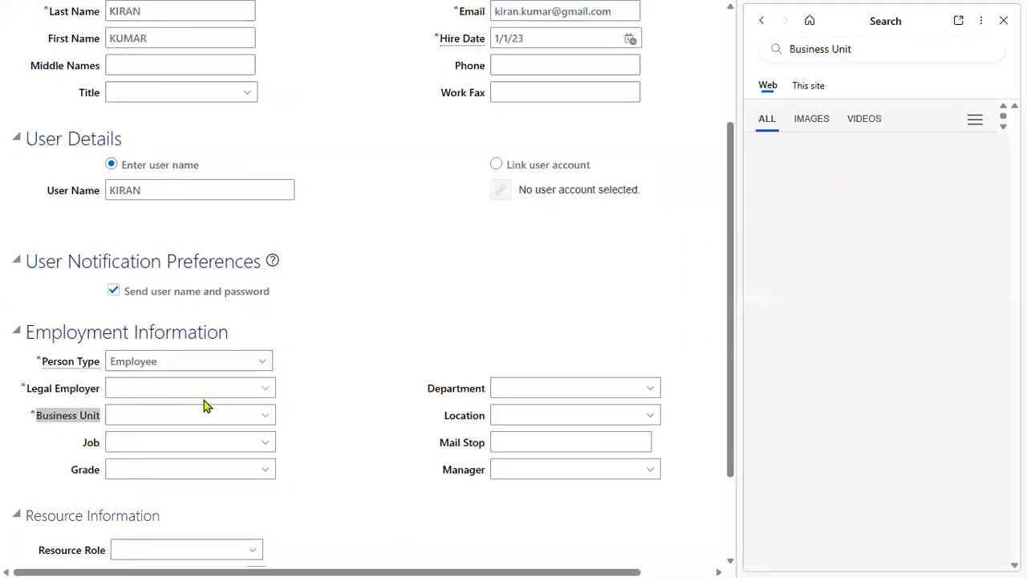
click(1003, 21)
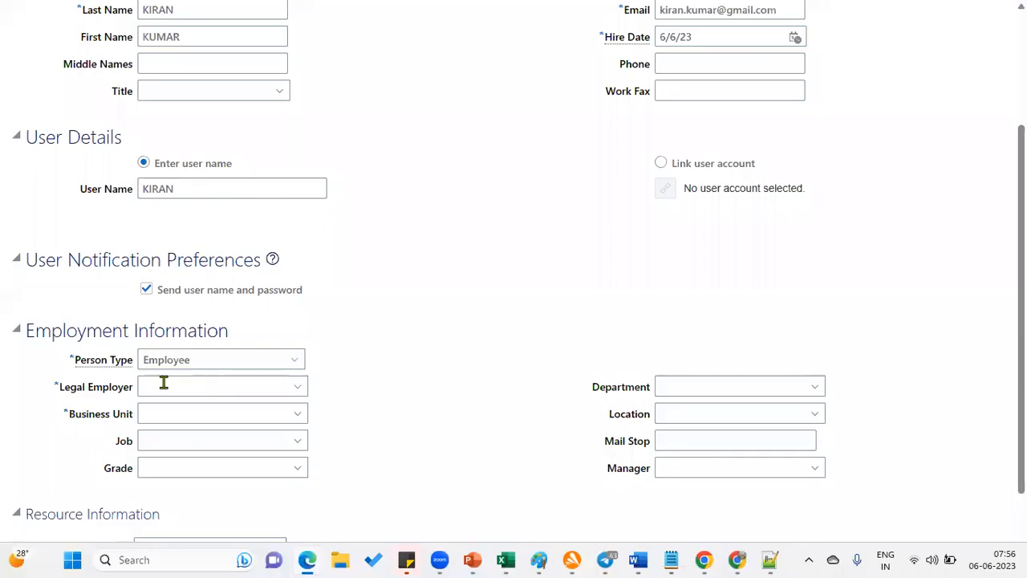
click(161, 384)
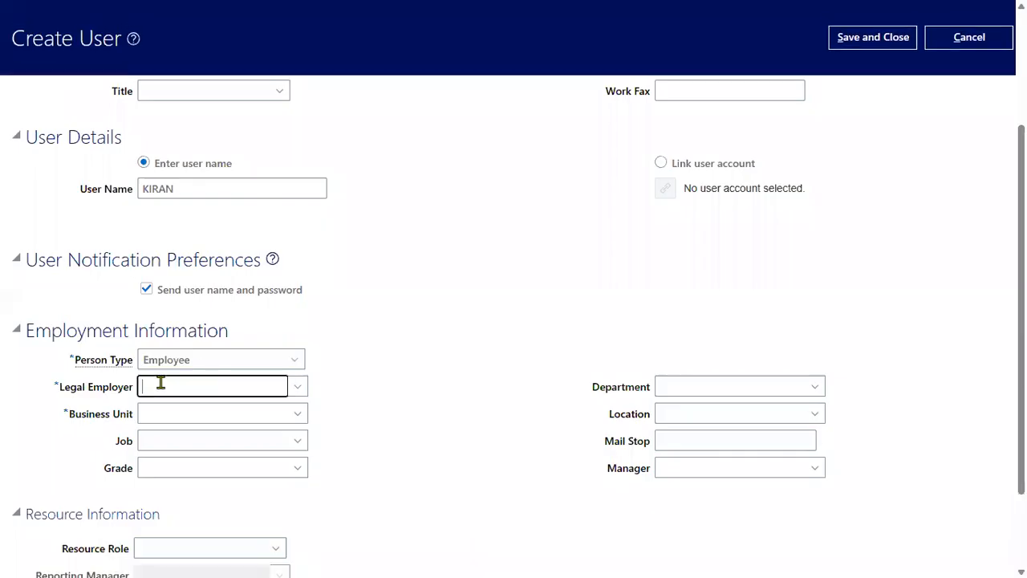
text(us1)
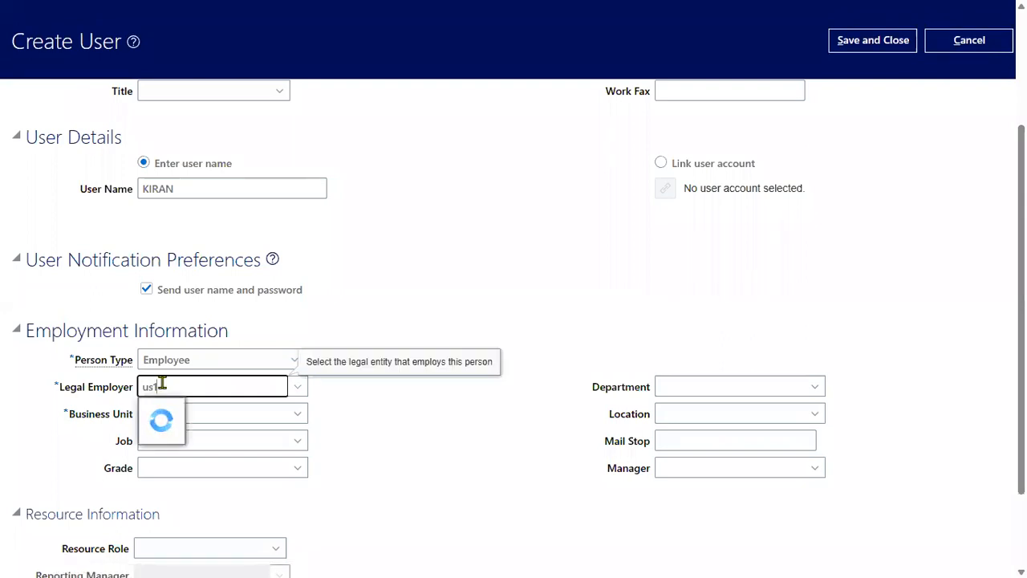
click(192, 411)
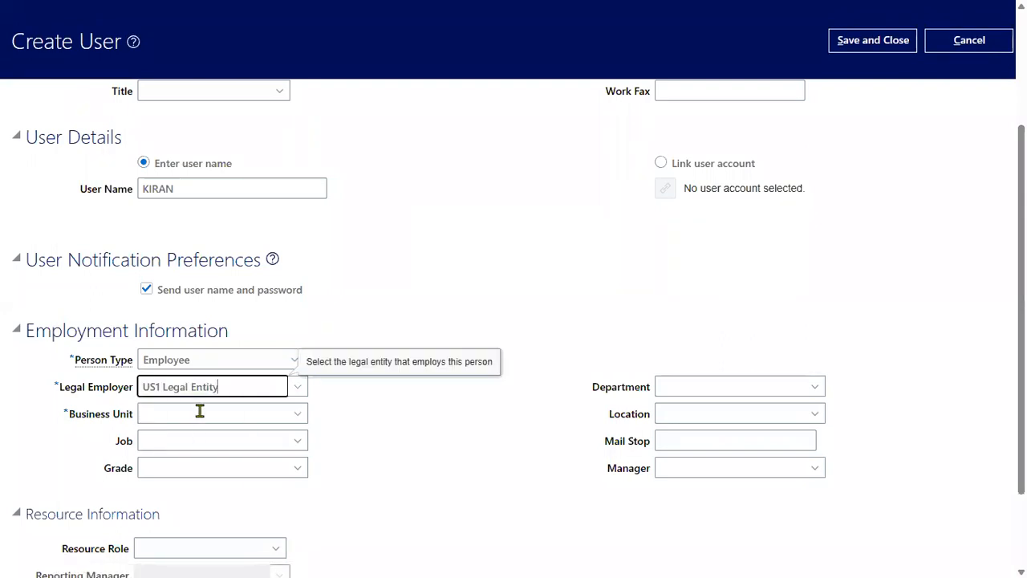
Set the Business Unit to US1 Business Unit and save the user
click(200, 413)
text(US1)
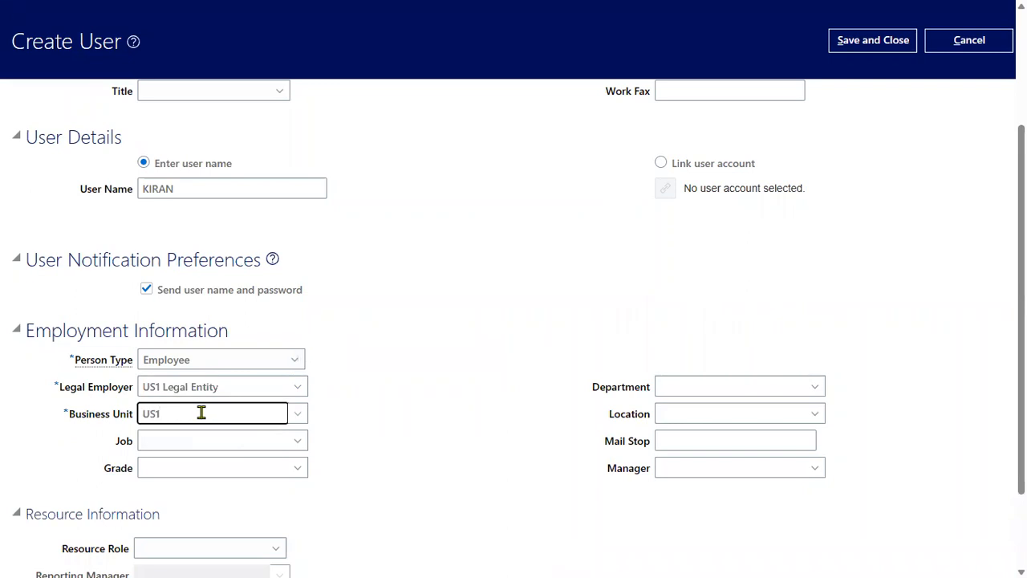
click(212, 438)
scroll(578, 334, up, 3)
click(860, 104)
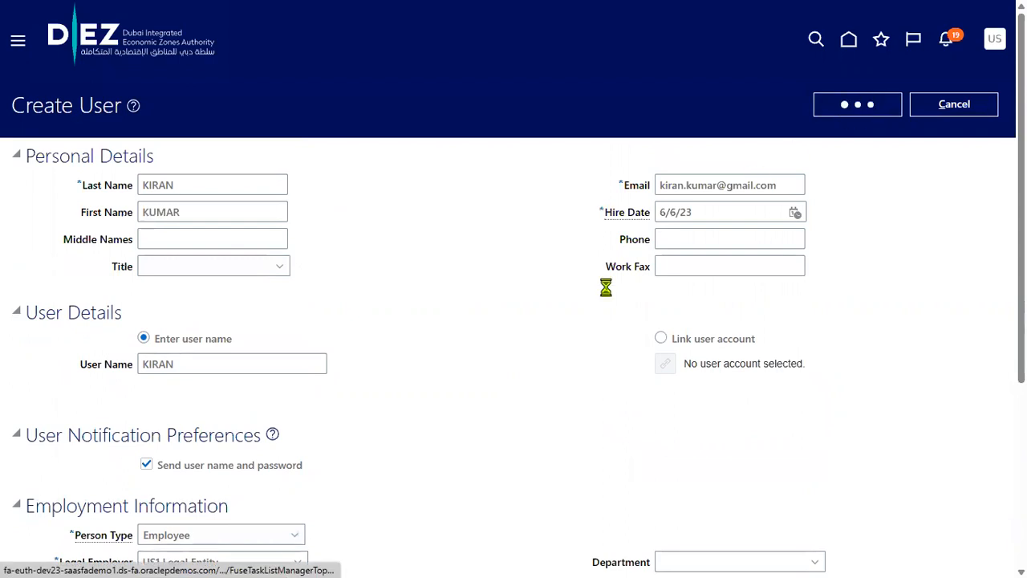
scroll(574, 335, down, 3)
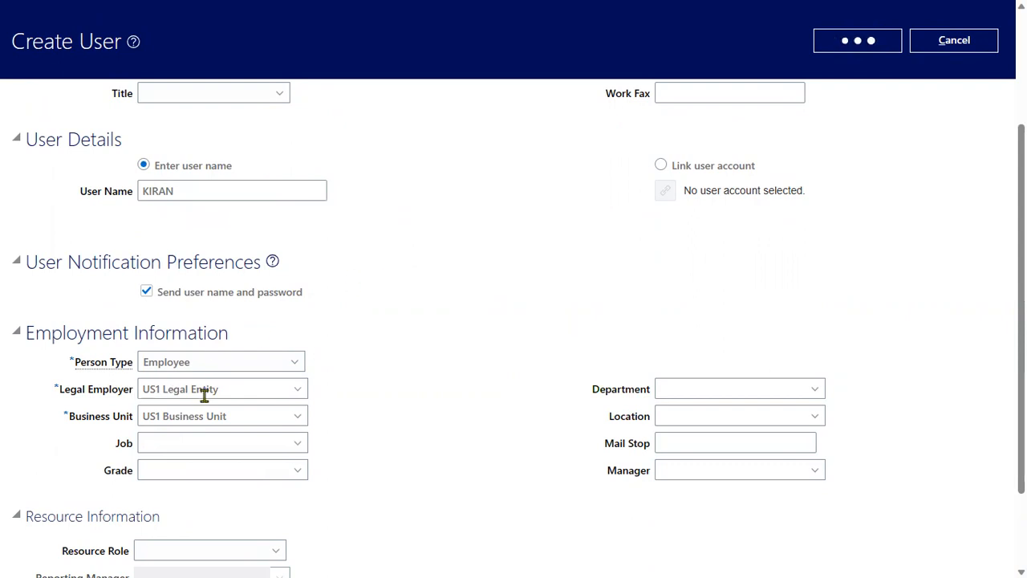
scroll(395, 334, up, 3)
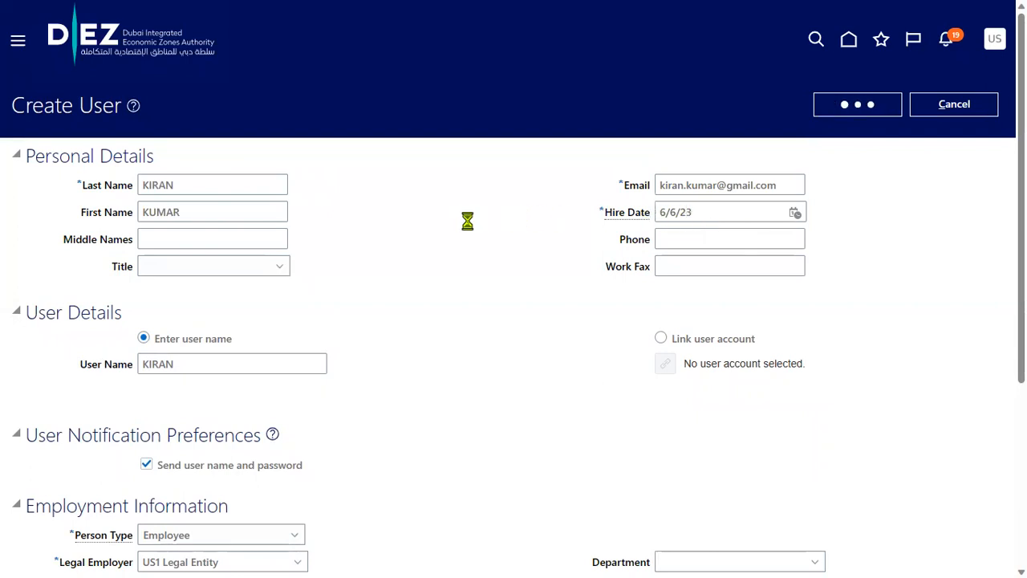
key(super+Tab)
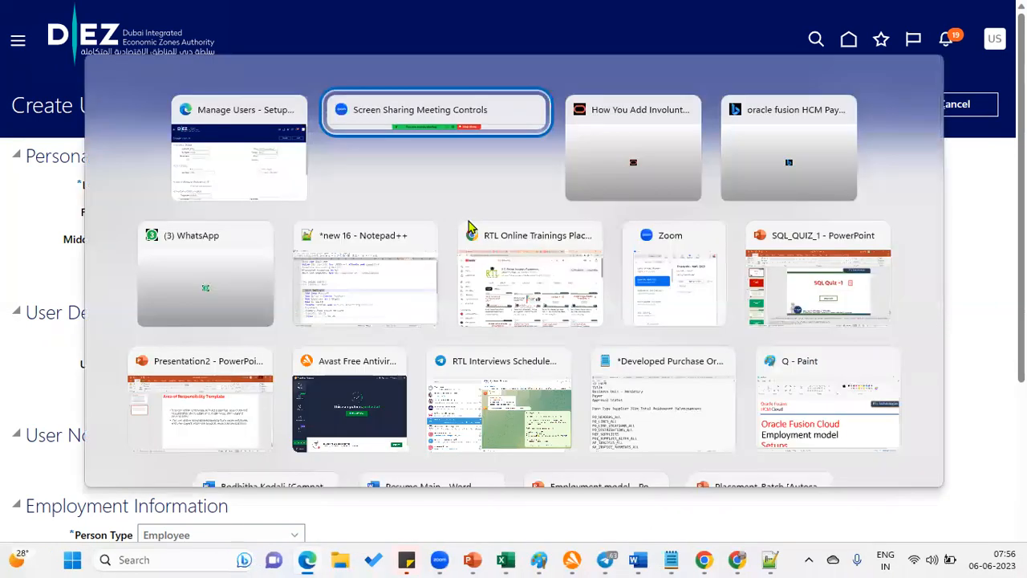
In Notepad++, bookmark lines 11, 12 and 13 of the task notes
key(alt+Tab)
key(alt+Tab)
key(alt+Tab)
key(alt+Tab)
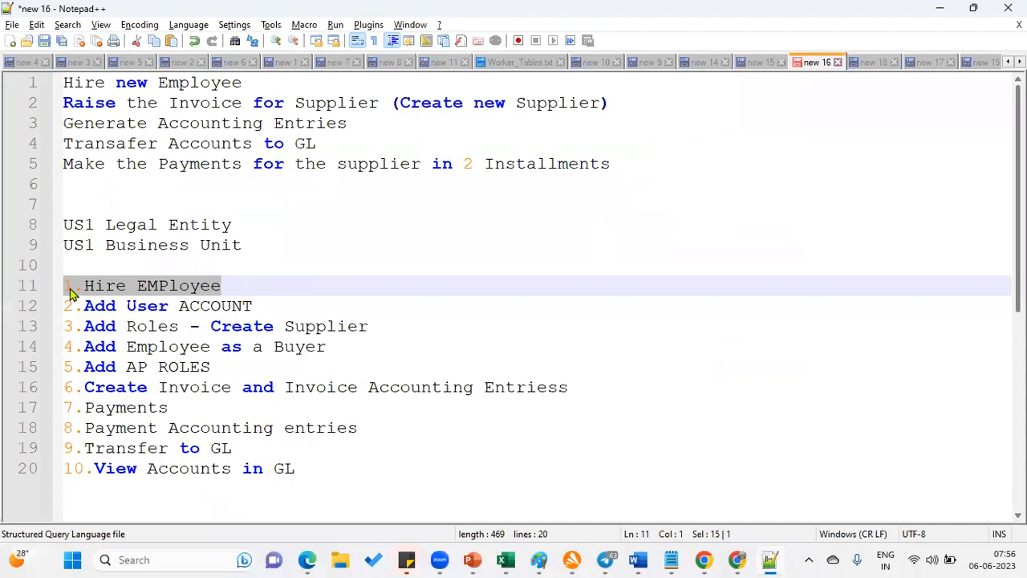
click(46, 287)
click(44, 306)
click(46, 329)
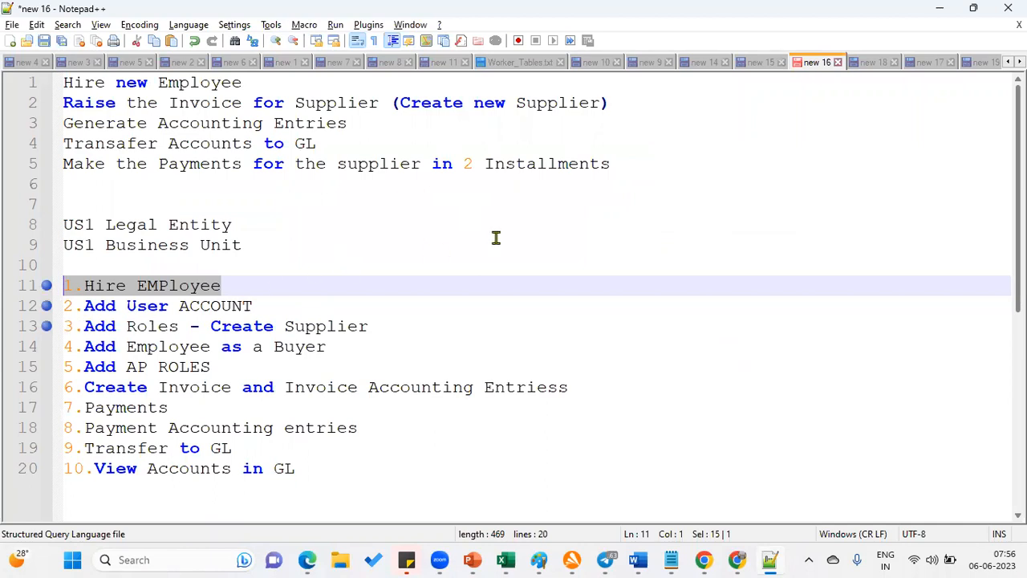
Highlight 'Roles' and 'Create Supplier' on line 13, then go back to Oracle
drag(126, 327, 178, 328)
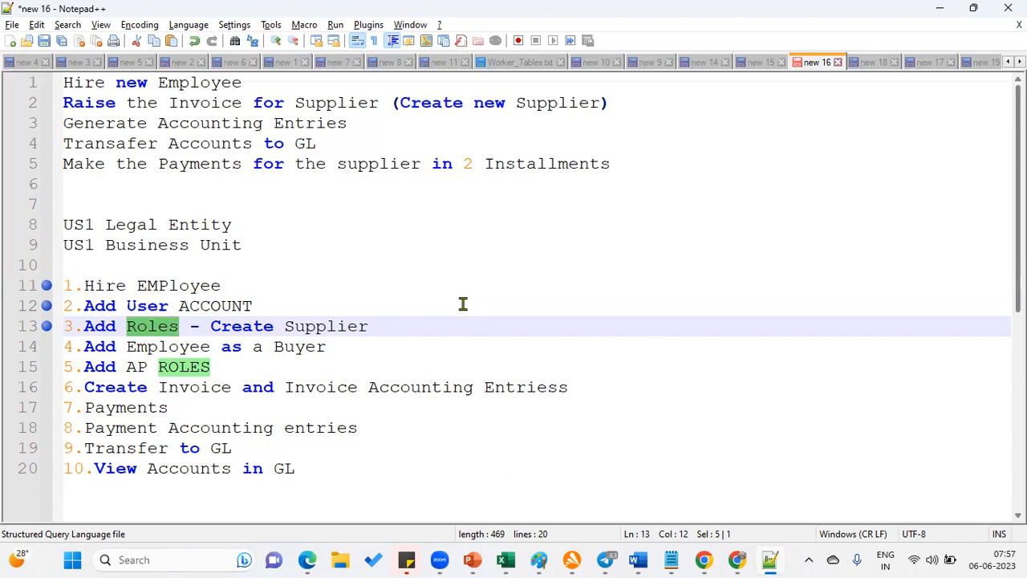
drag(396, 321, 210, 326)
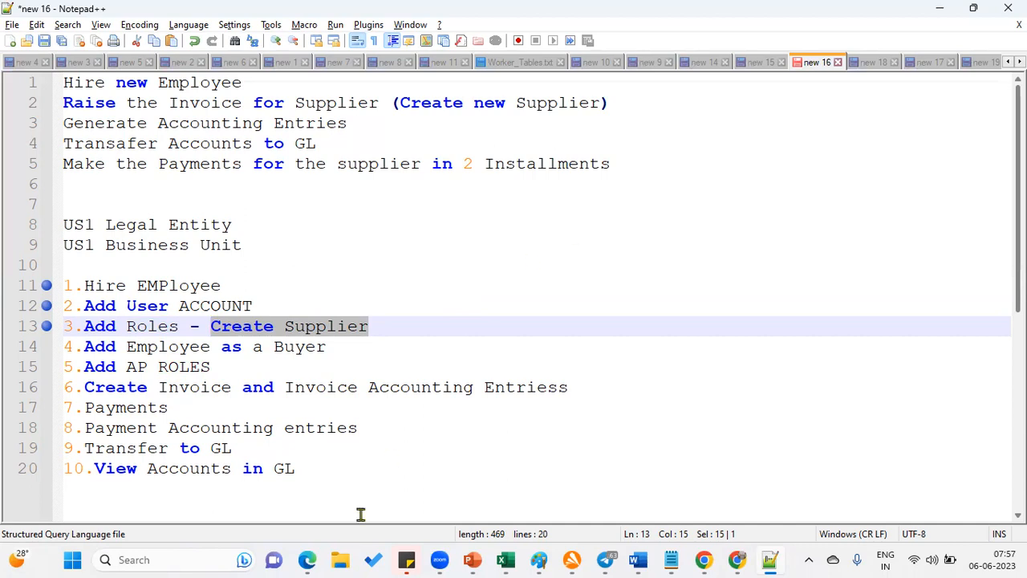
click(312, 559)
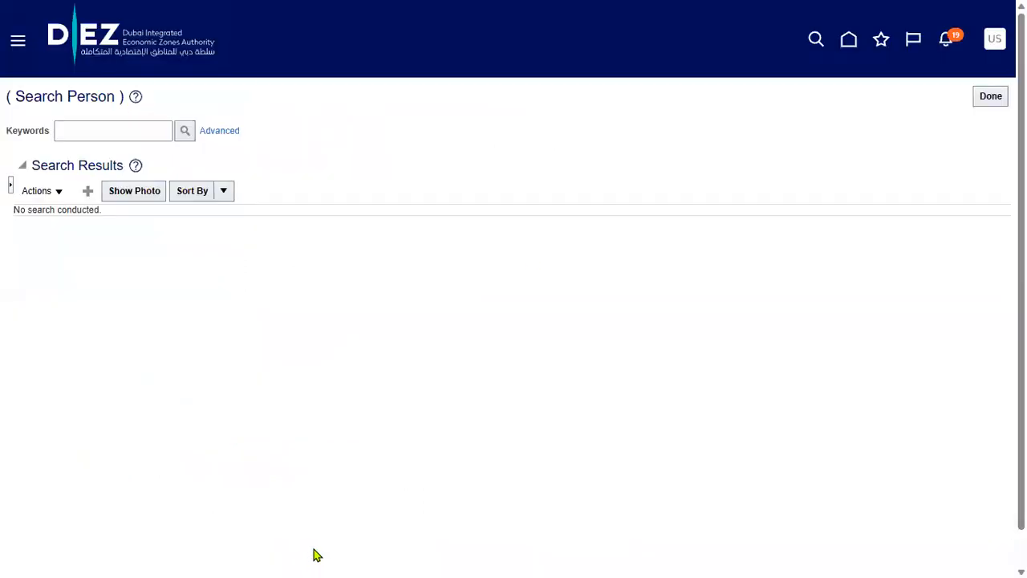
Open the Security Console from the Tools group of the navigation menu
click(18, 48)
scroll(225, 405, down, 4)
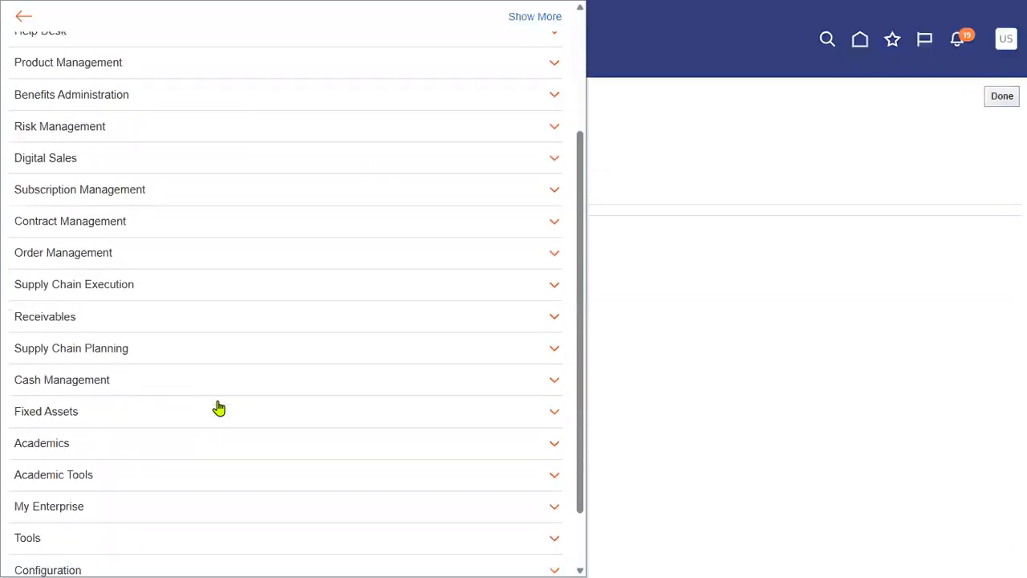
click(133, 460)
scroll(170, 420, down, 3)
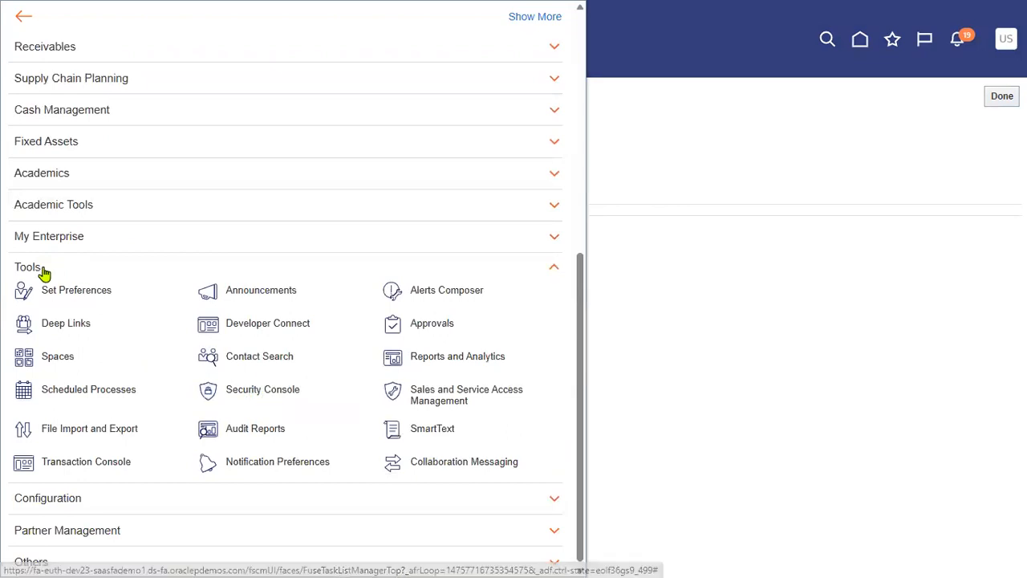
click(252, 392)
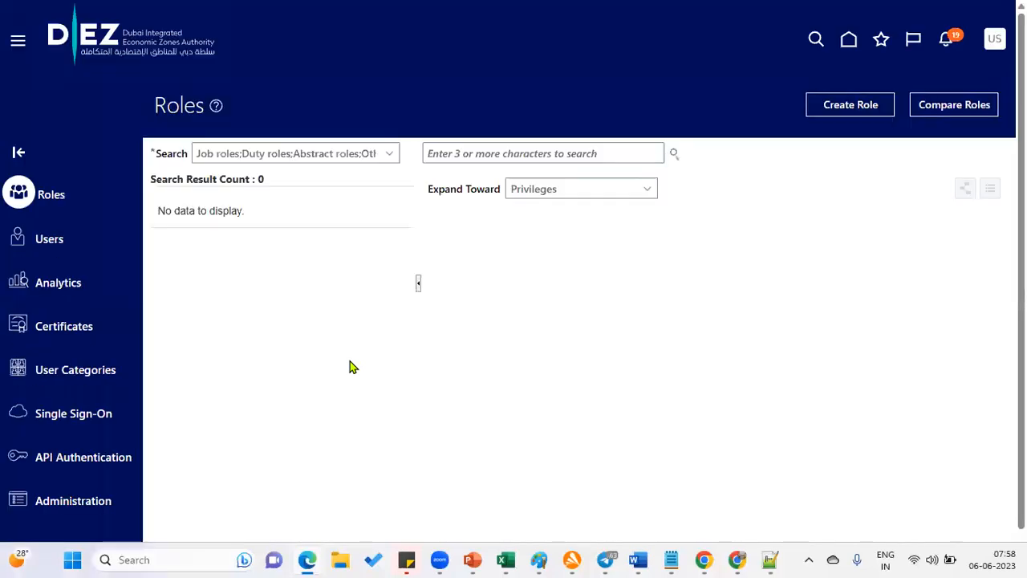
Search the Security Console users for the new employee's account, finding none
click(51, 248)
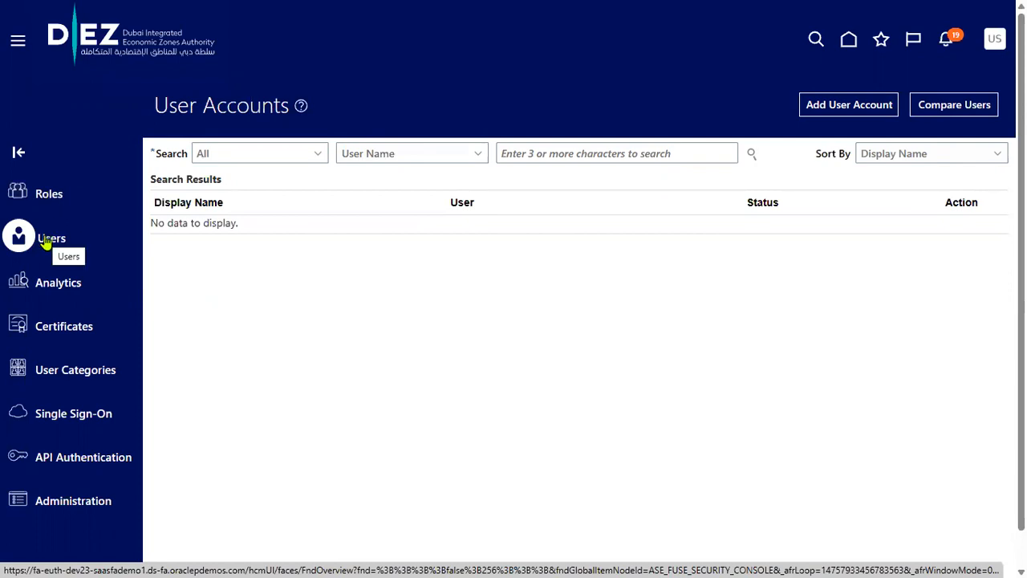
click(568, 148)
text(KIRAN)
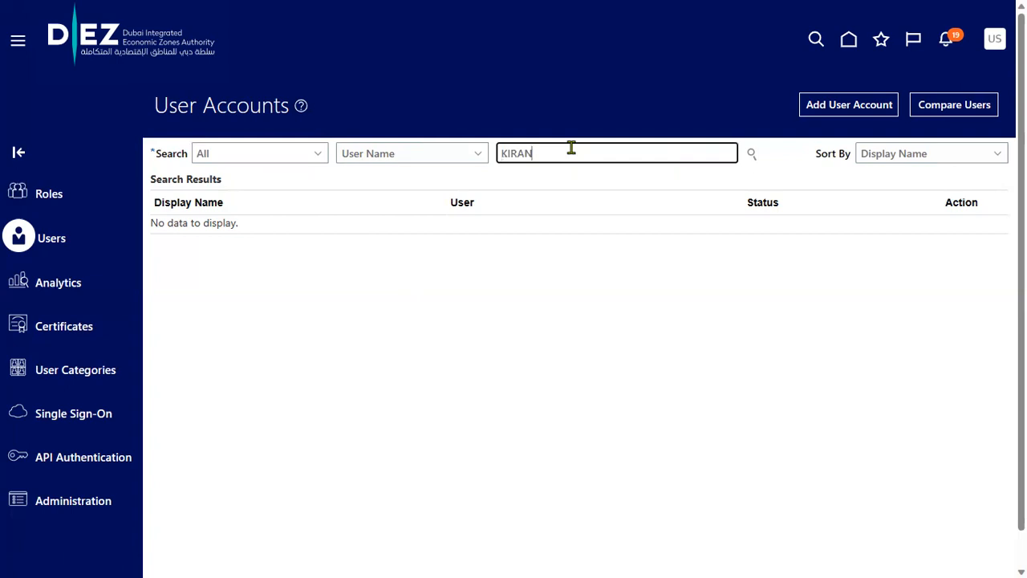
click(752, 155)
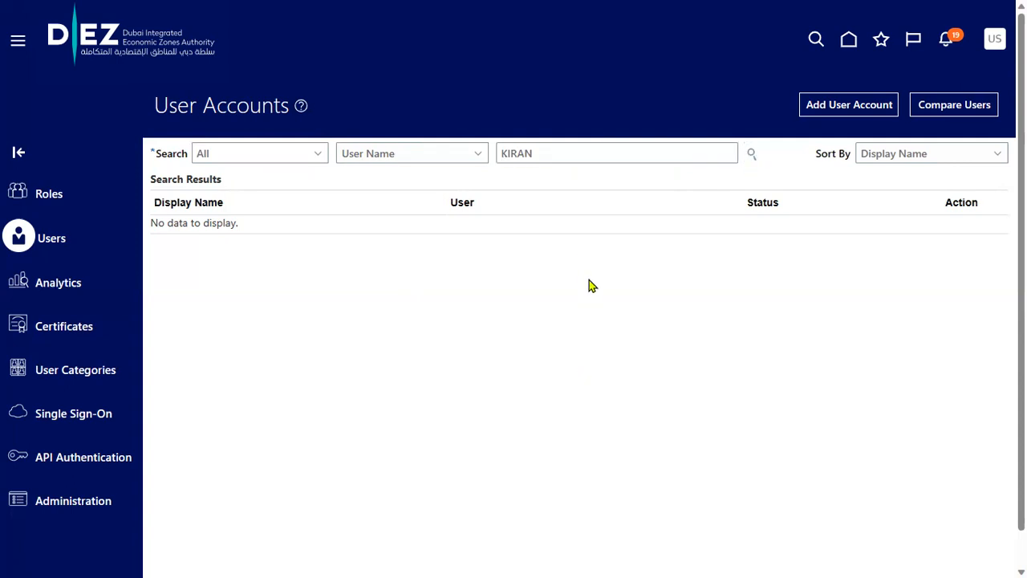
click(751, 154)
click(554, 156)
click(748, 153)
Go to Setup and Maintenance from the Settings and Actions menu
click(995, 42)
click(510, 280)
click(992, 35)
click(760, 267)
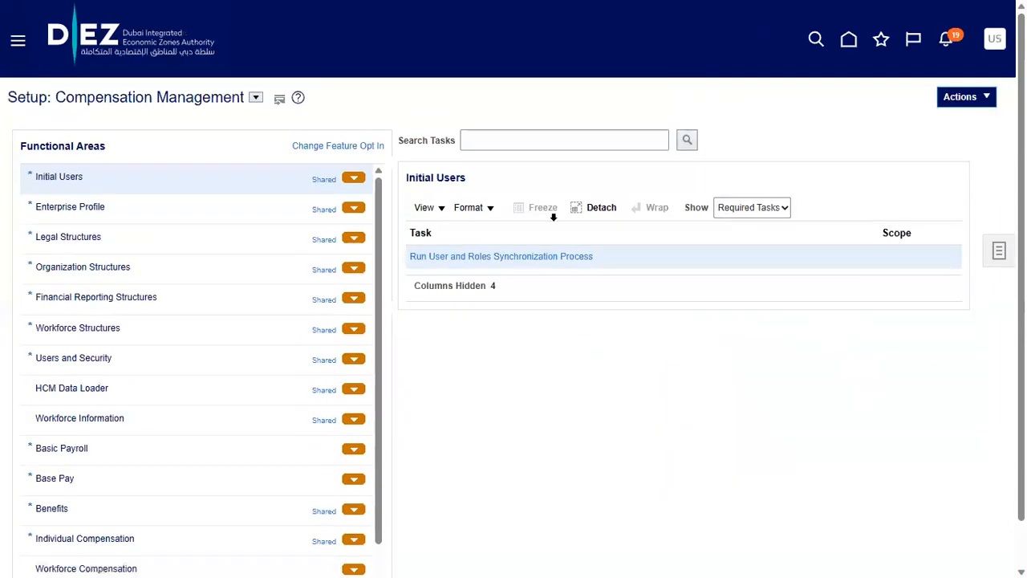
Search setup tasks for 'enterprise HCM' and open Manage Enterprise HCM Information
click(553, 140)
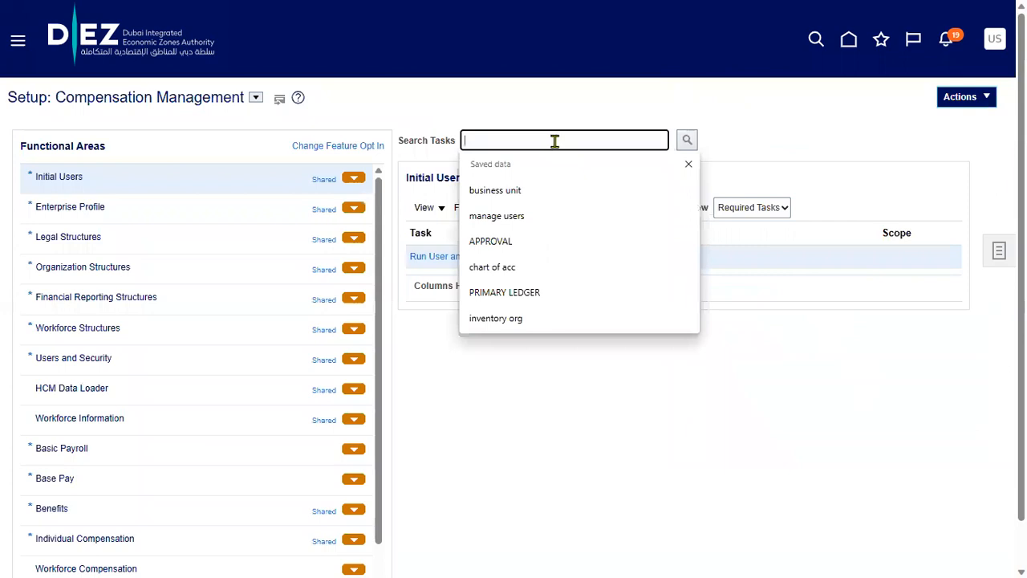
text(enterprise HCM)
click(553, 195)
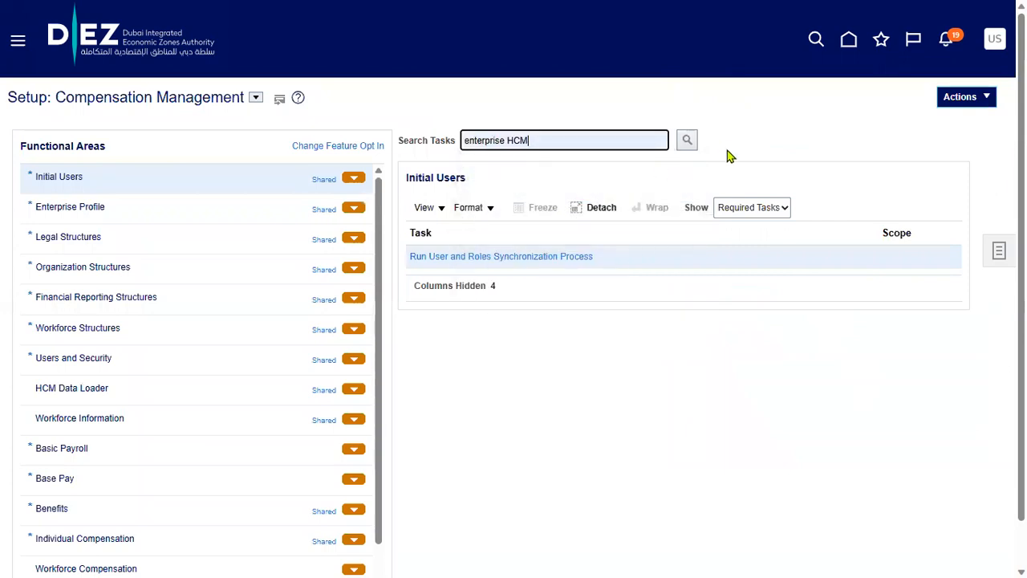
click(688, 140)
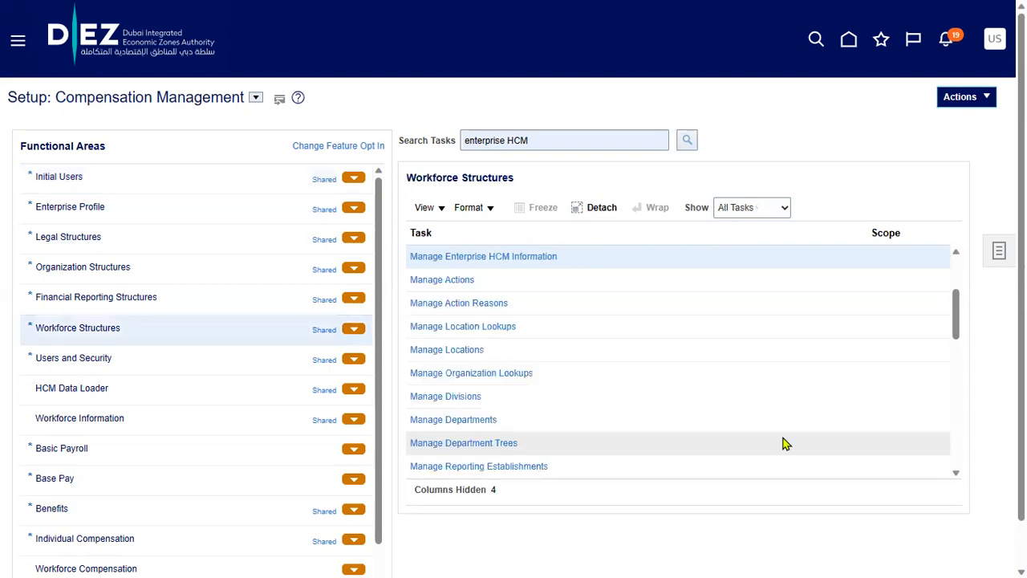
click(482, 258)
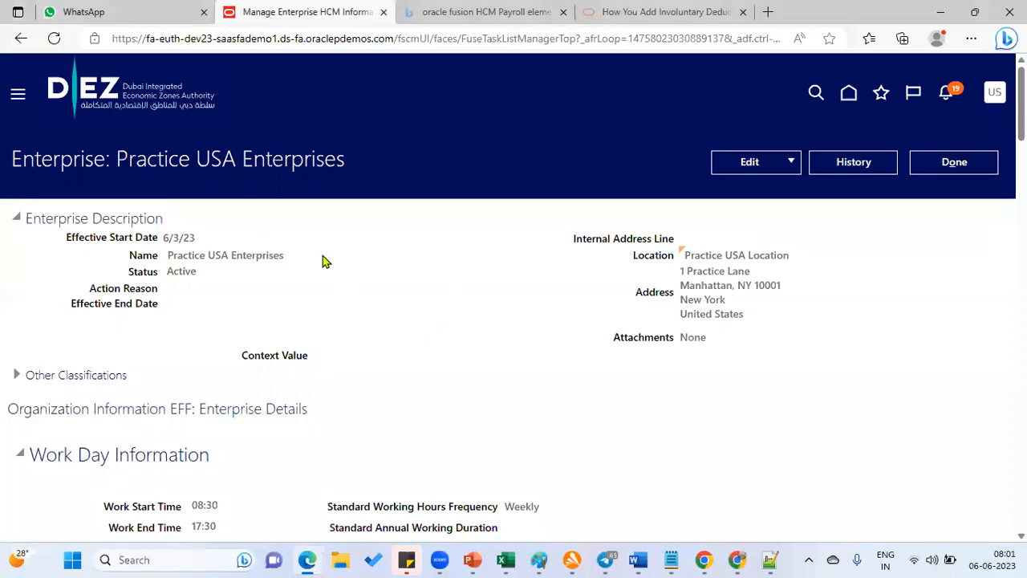
Check that the enterprise's User Account Creation setting is currently None
scroll(219, 321, down, 10)
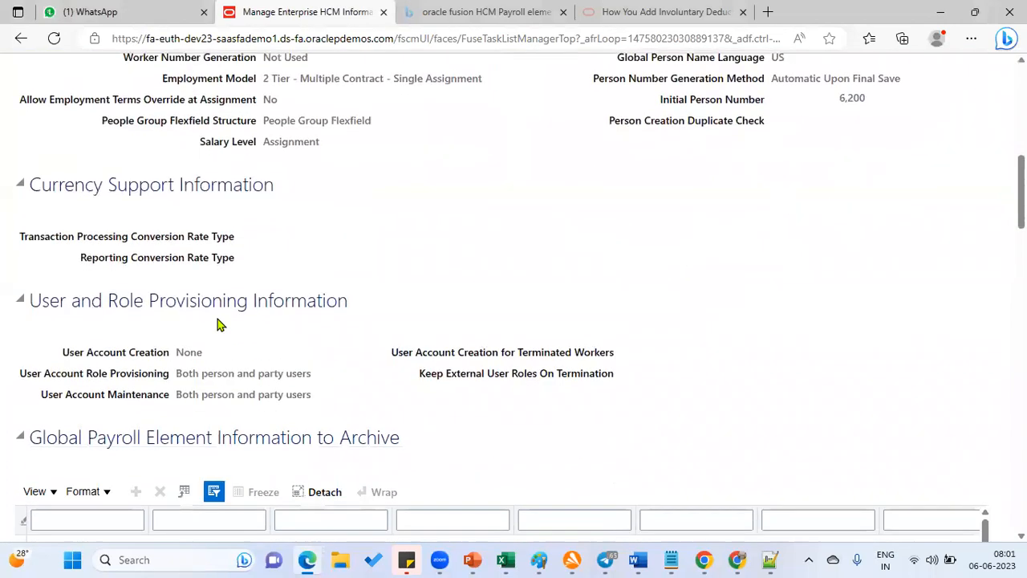
double_click(180, 353)
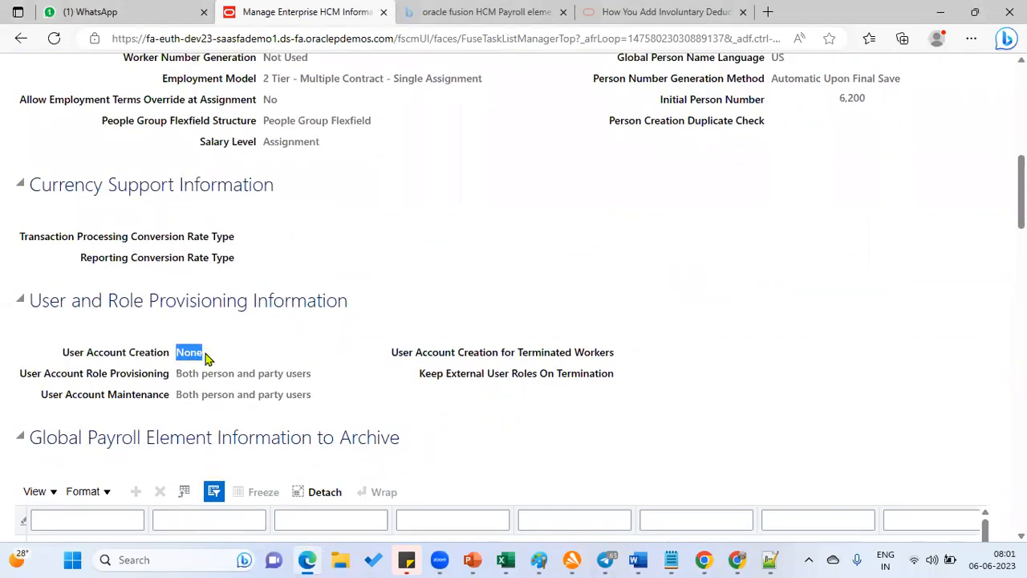
scroll(988, 225, up, 10)
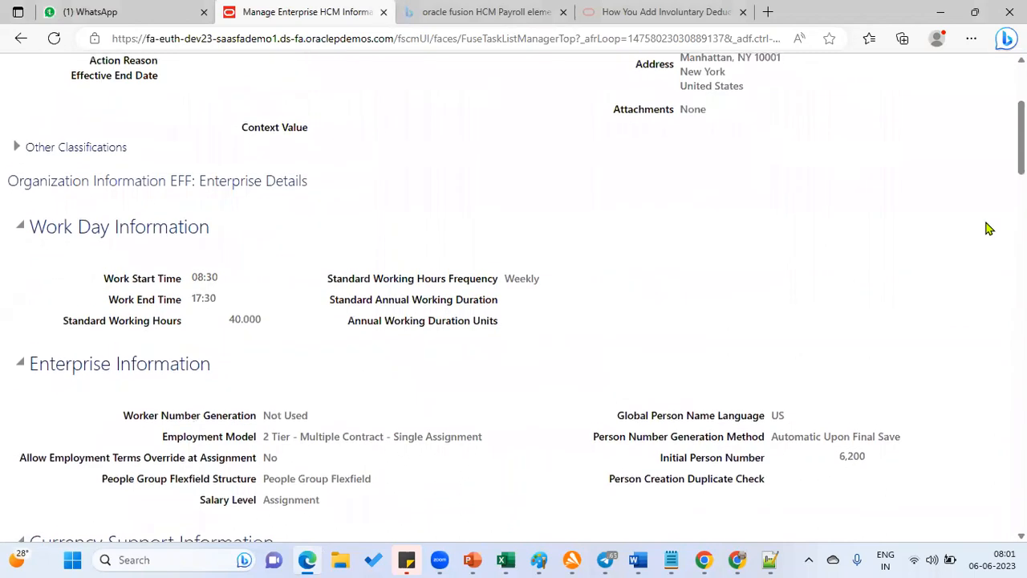
Switch Edge to full screen and open Practice USA Enterprises with Edit > Correct
click(973, 39)
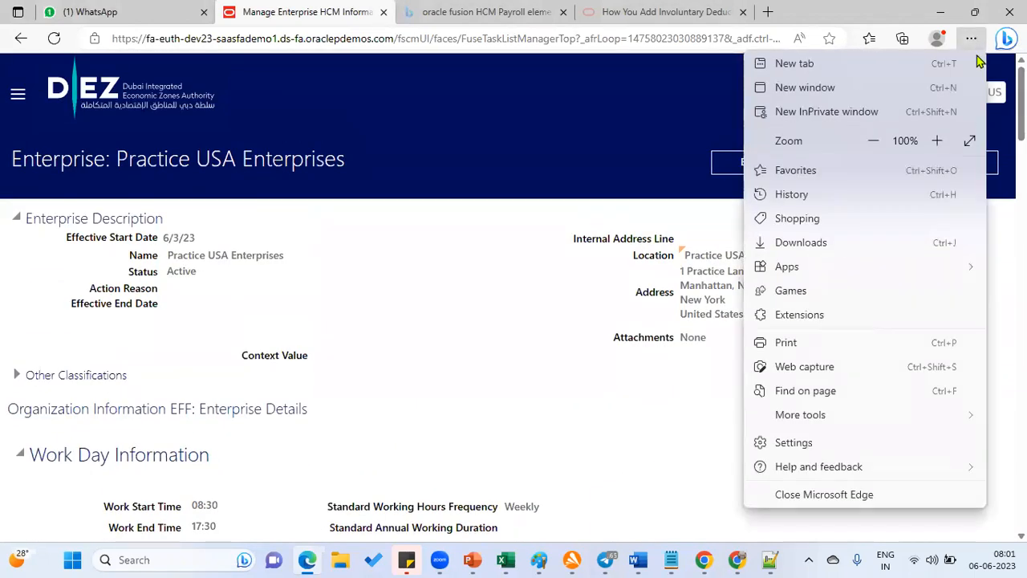
click(973, 142)
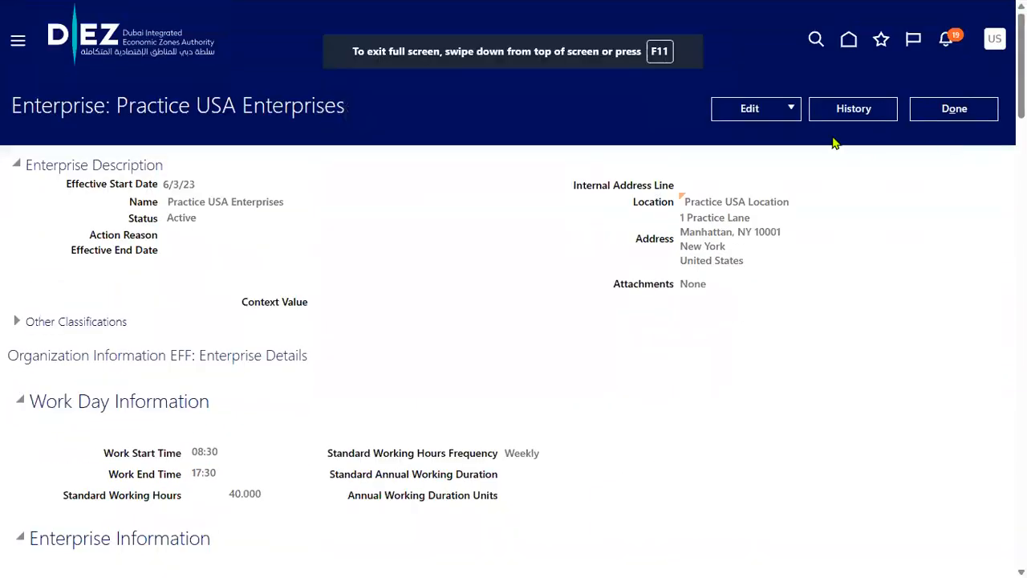
click(769, 114)
click(754, 157)
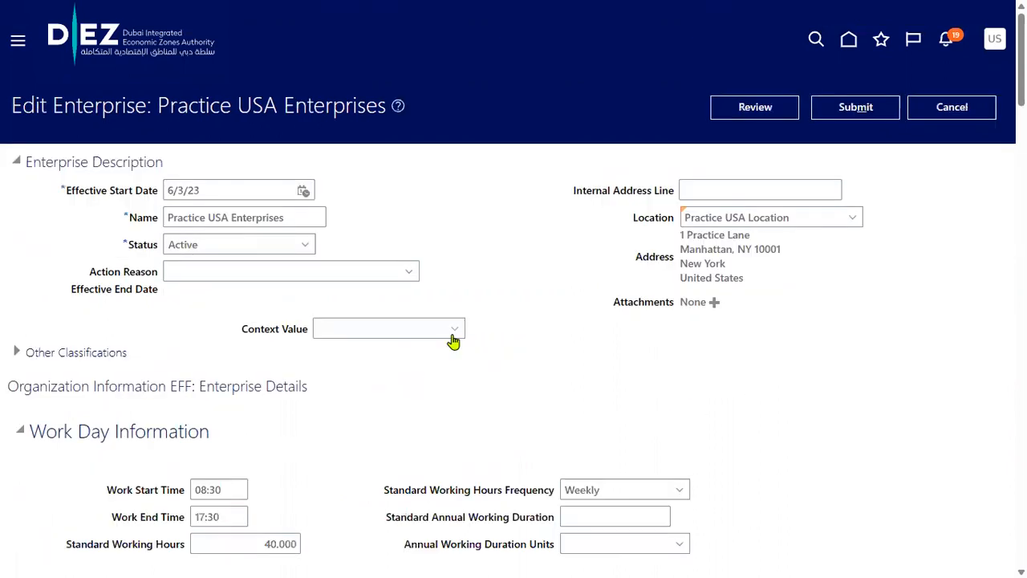
Under User and Role Provisioning, choose 'Both person and party users' for User Account Creation, then Review
scroll(450, 340, down, 10)
scroll(387, 338, down, 2)
click(372, 219)
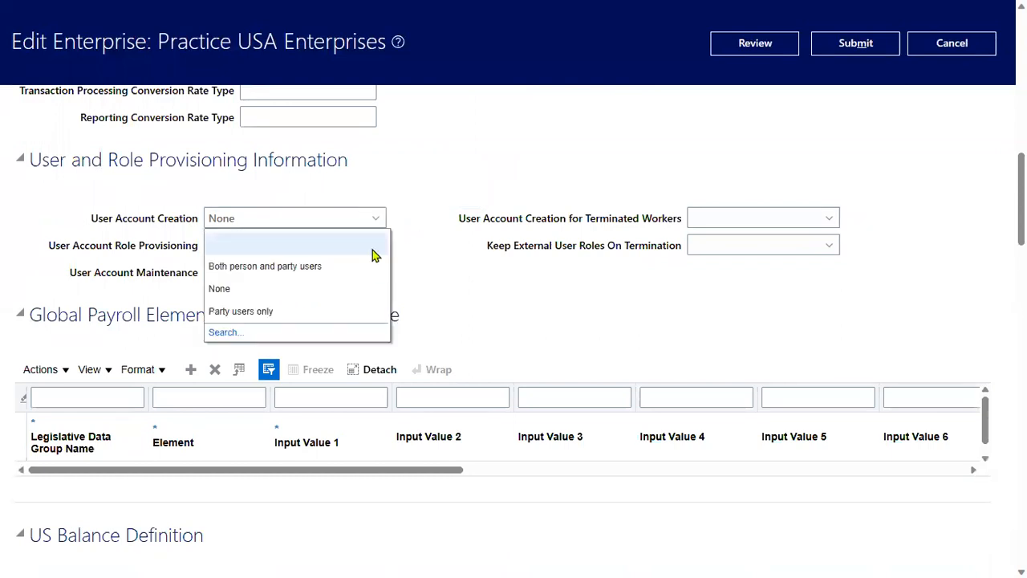
click(269, 271)
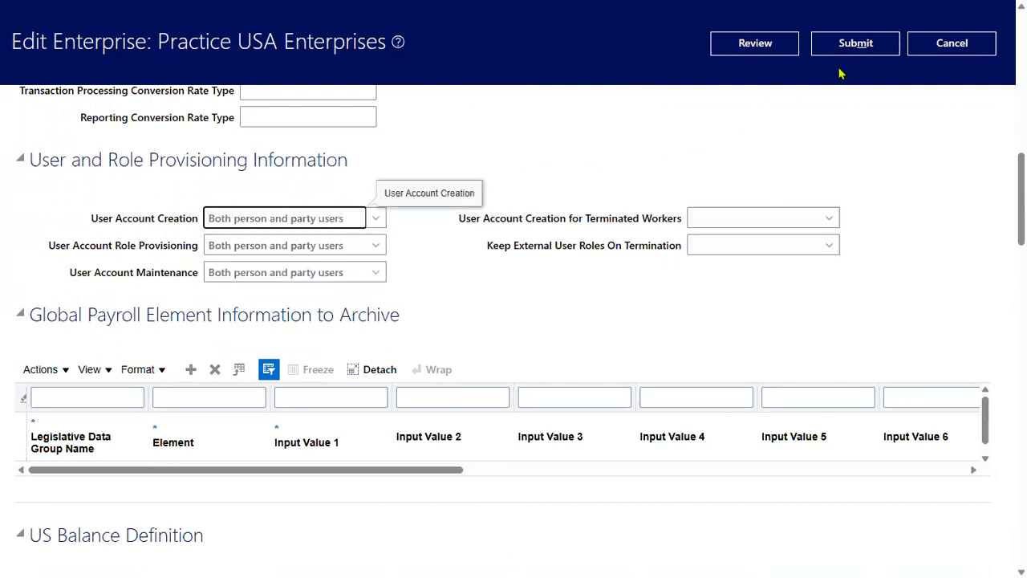
click(717, 42)
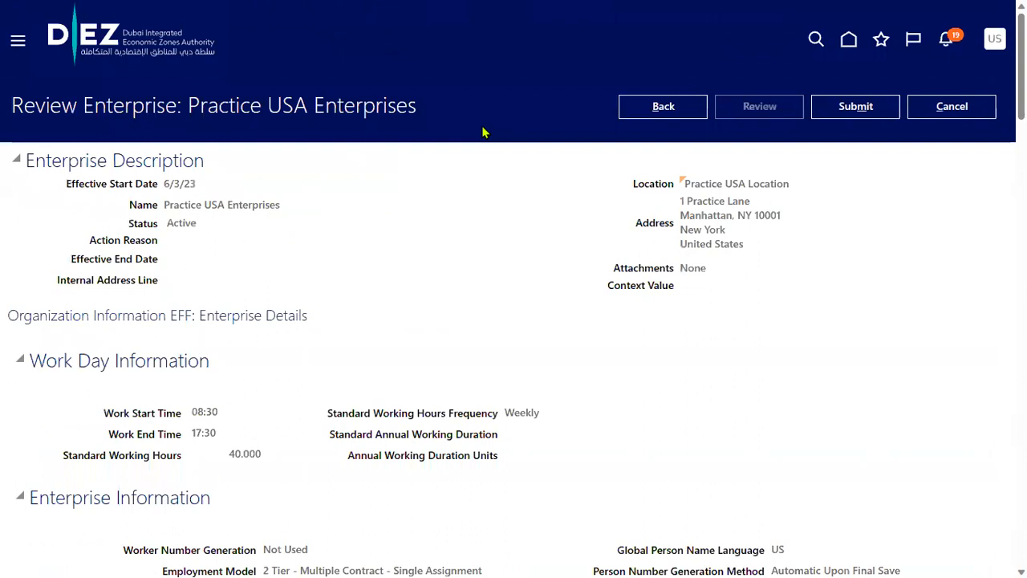
Submit the Practice USA Enterprises correction, answer Yes to the warning, and acknowledge with OK
click(857, 117)
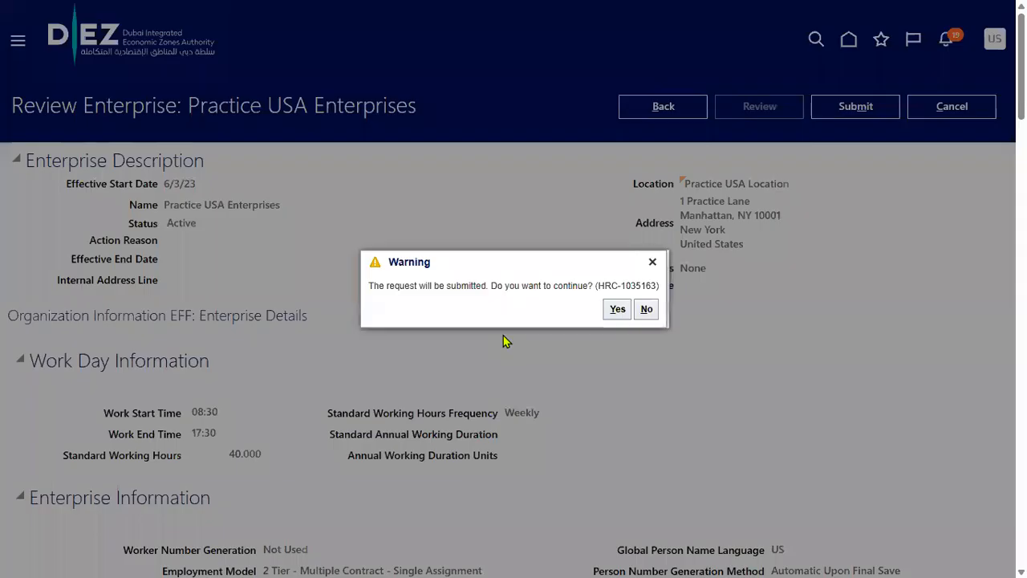
click(618, 309)
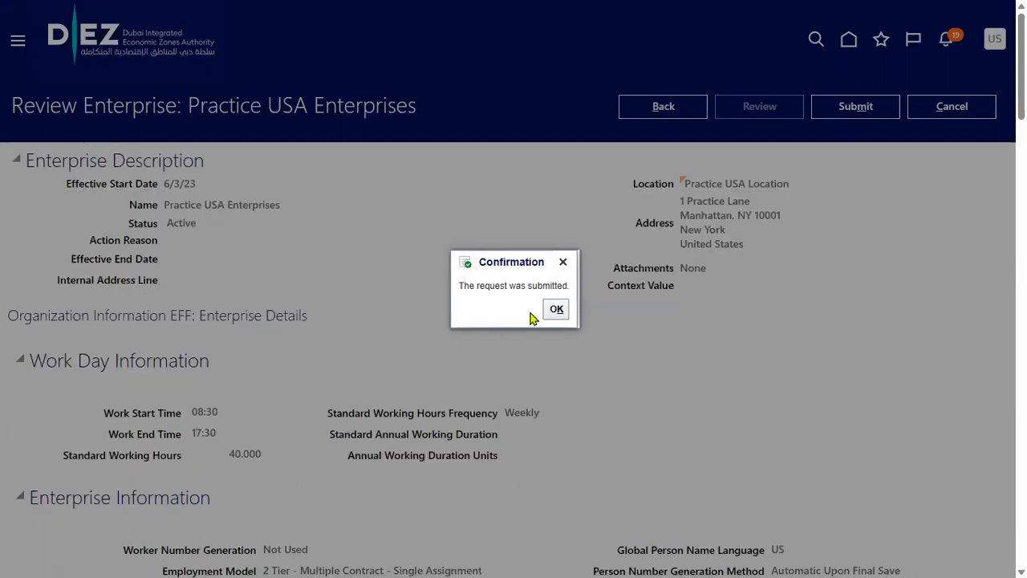
click(554, 310)
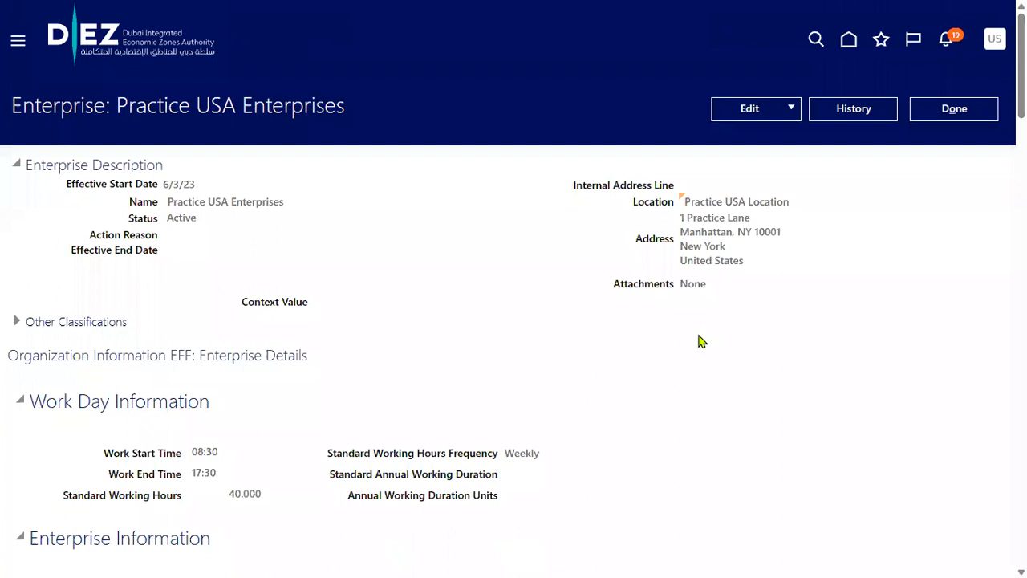
Close the Practice USA Enterprises page with Done
click(959, 108)
Replace the task search text with 'manage user' and pick 'manage users' from saved searches
click(19, 48)
click(780, 126)
drag(621, 134, 250, 150)
text(manage user)
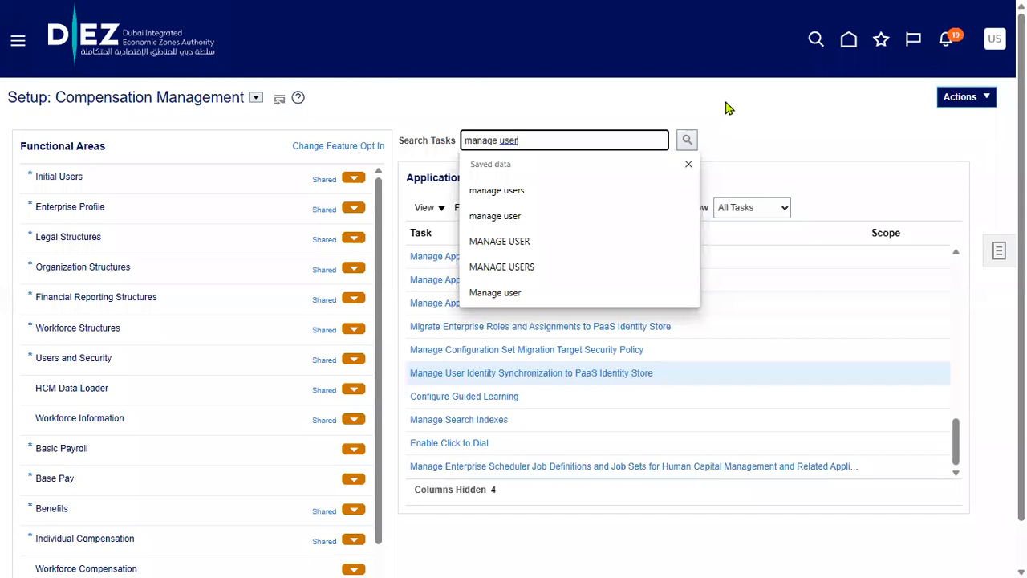
click(499, 192)
Run the 'manage users' task search in Compensation Management and dismiss the no-tasks-found notice
click(687, 143)
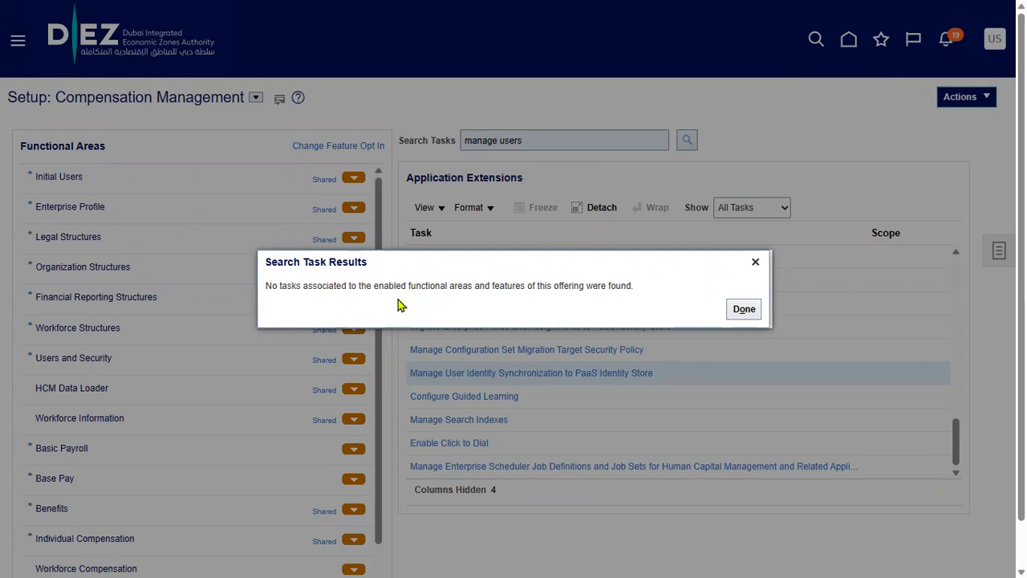
click(739, 313)
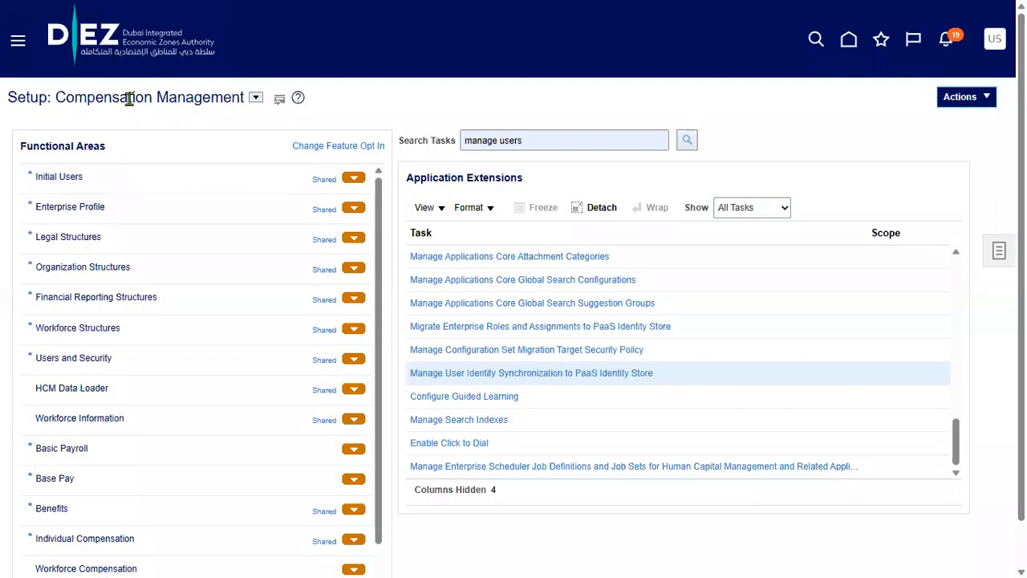
drag(56, 97, 241, 103)
Change the setup offering to Financials, rerun the manage users search, and launch Manage Users
click(361, 110)
click(257, 102)
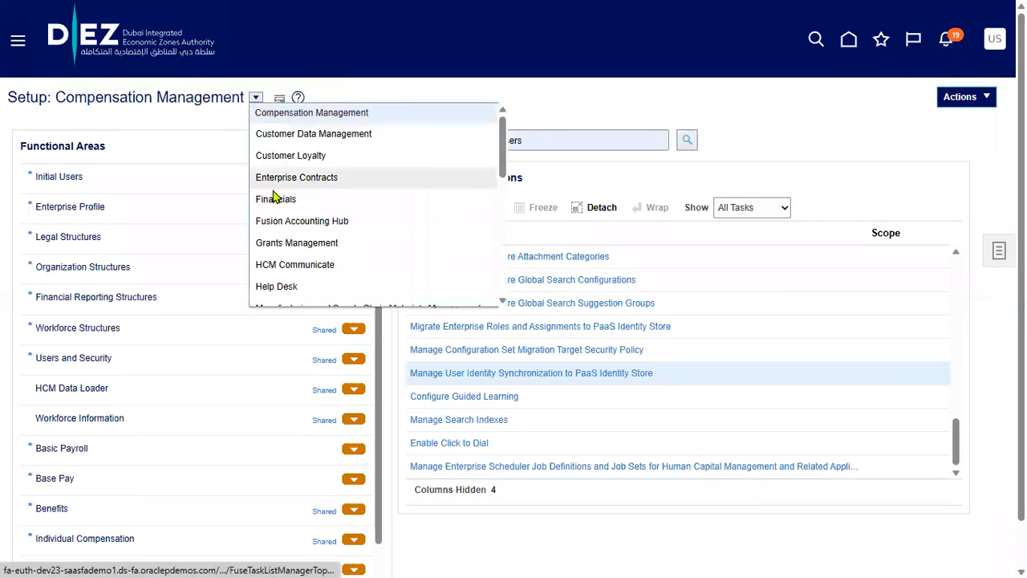
click(273, 198)
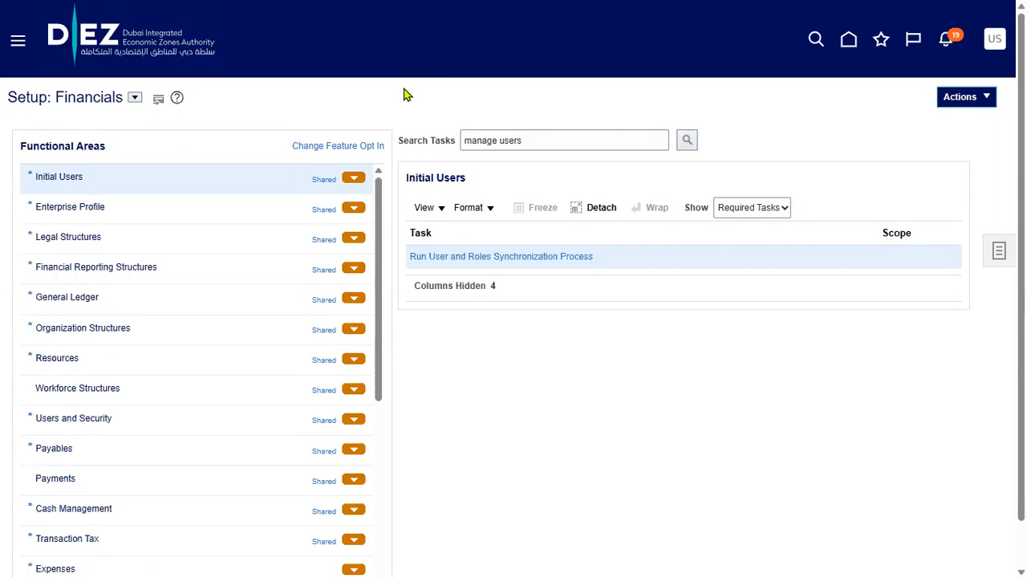
click(687, 141)
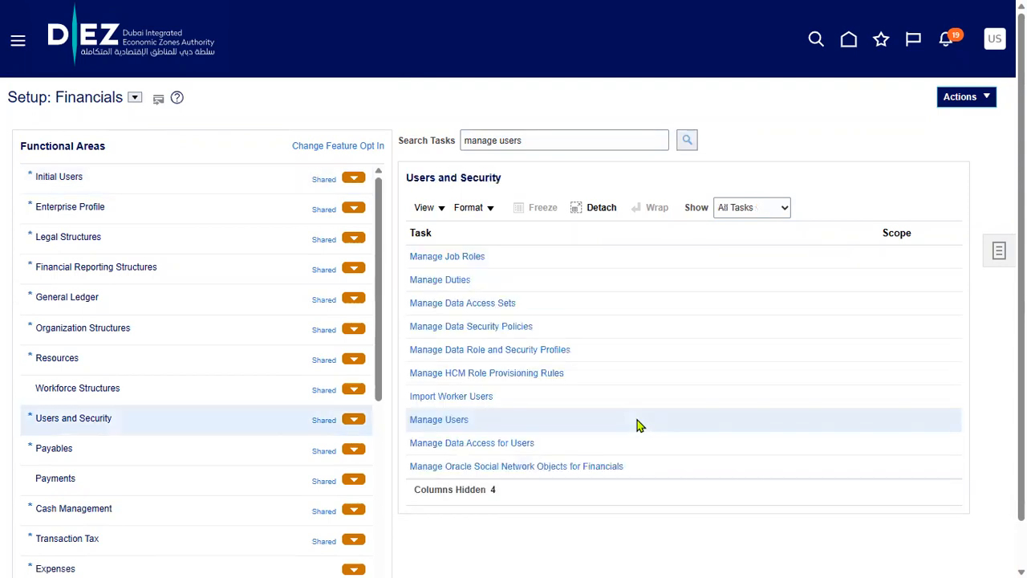
click(441, 419)
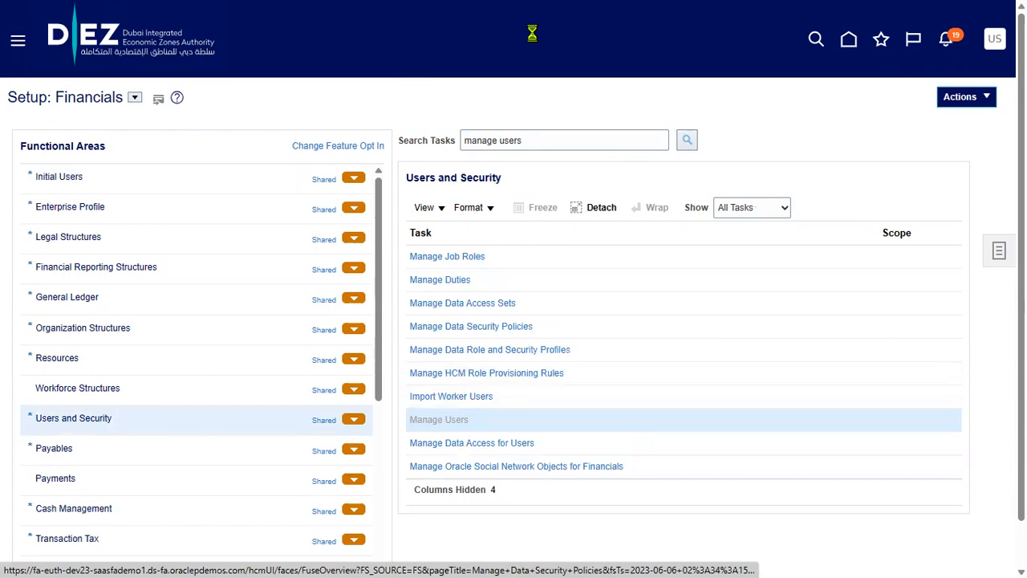
Search persons by the employee's first name as keyword and open the matching user record
click(90, 128)
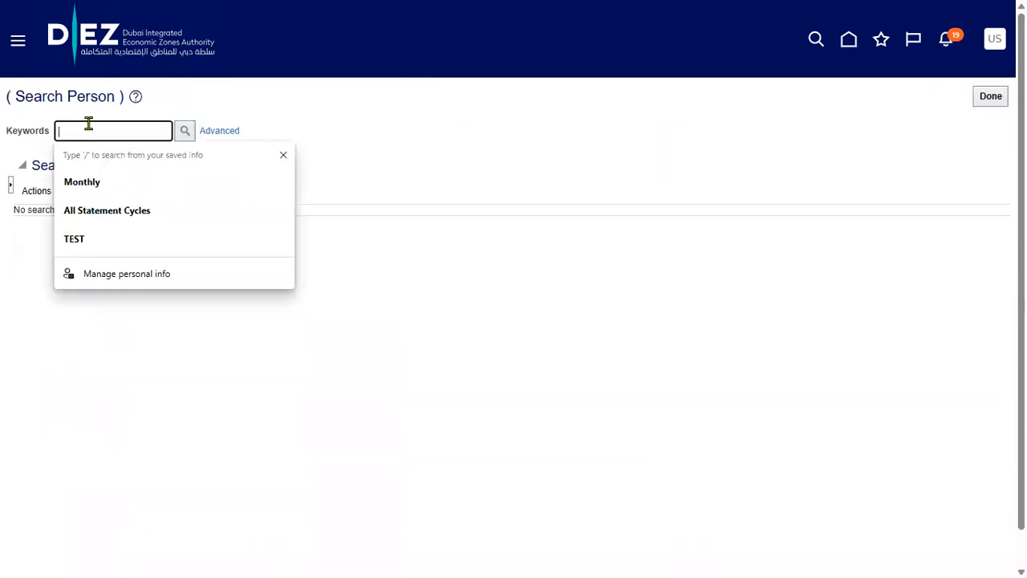
text(KIRAN)
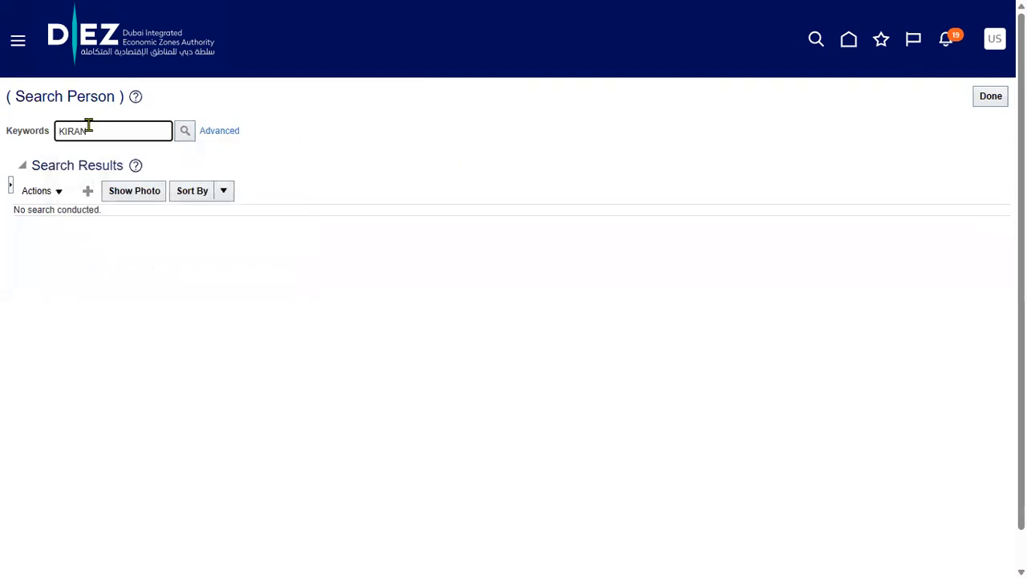
key(Return)
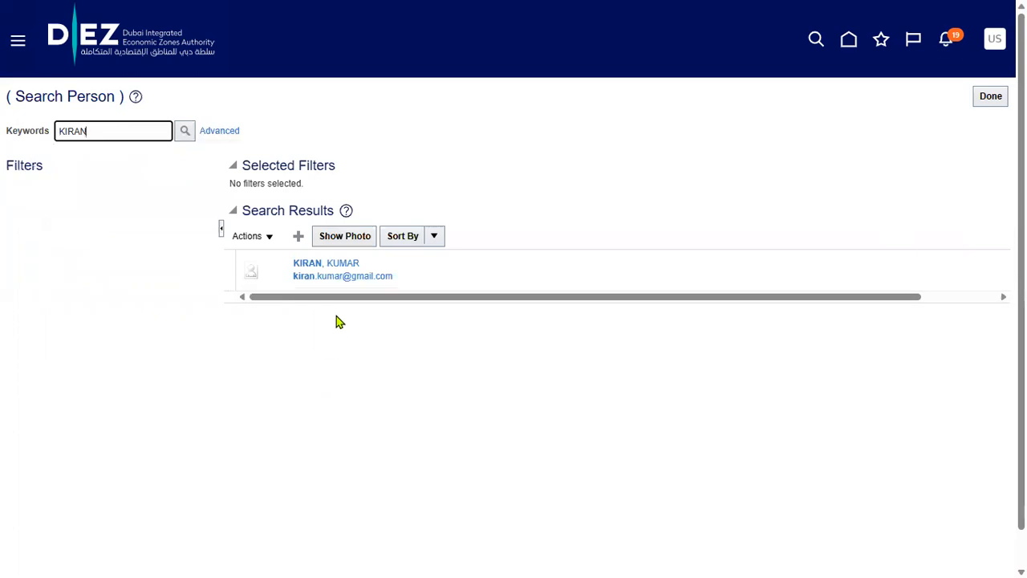
click(335, 273)
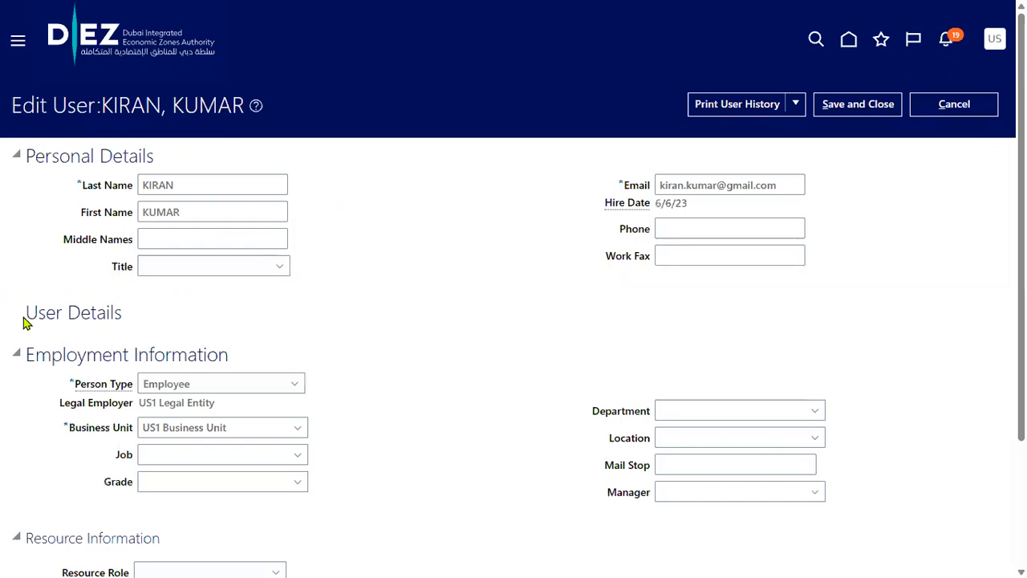
Review the user details for US1 Legal Entity and US1 Business Unit, then Save and Close
drag(31, 313, 135, 320)
click(302, 348)
click(827, 110)
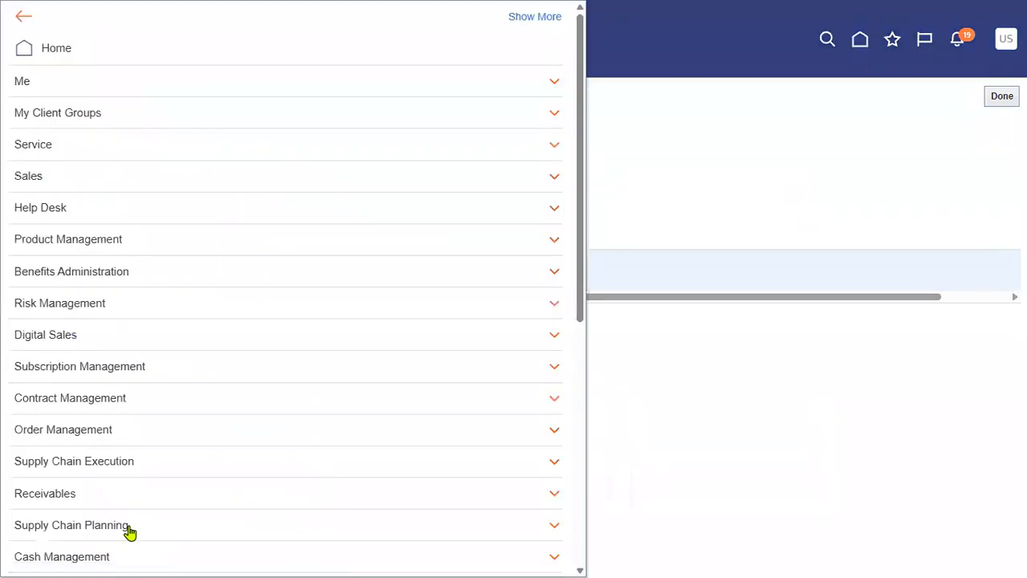
From the Navigator, open the Security Console's Users list and start a new Add User Account form
scroll(133, 504, down, 5)
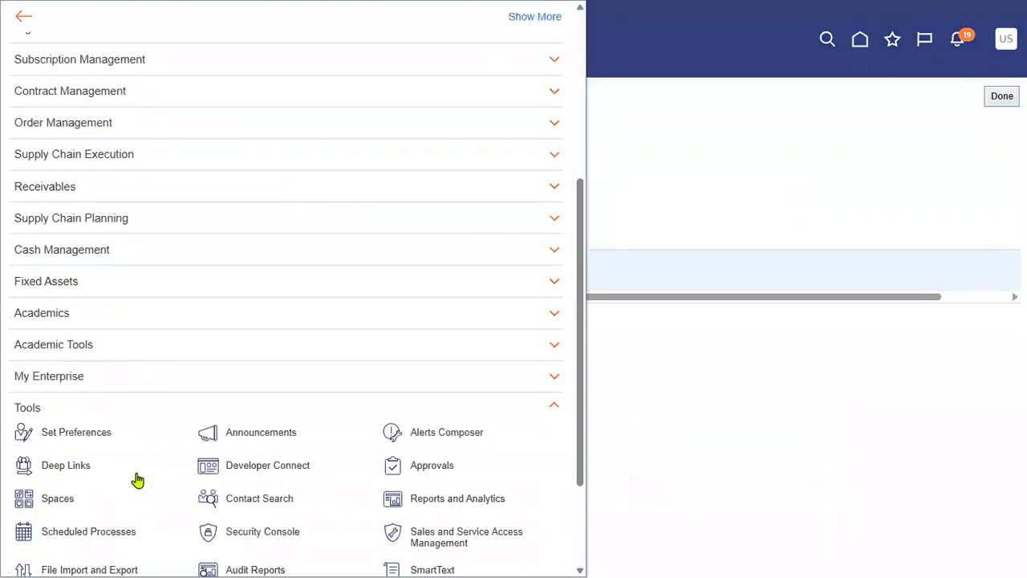
scroll(138, 480, down, 1)
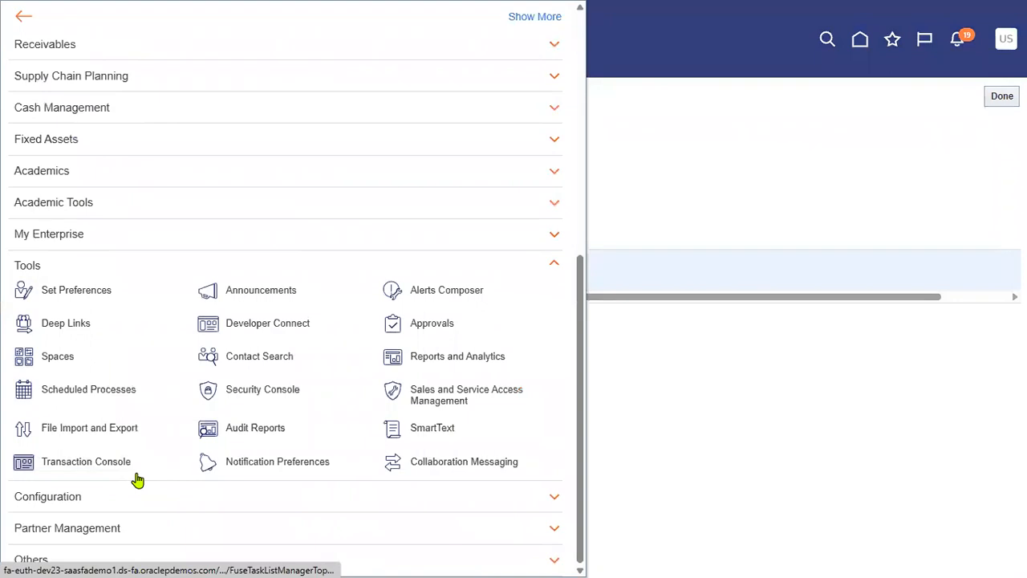
click(292, 392)
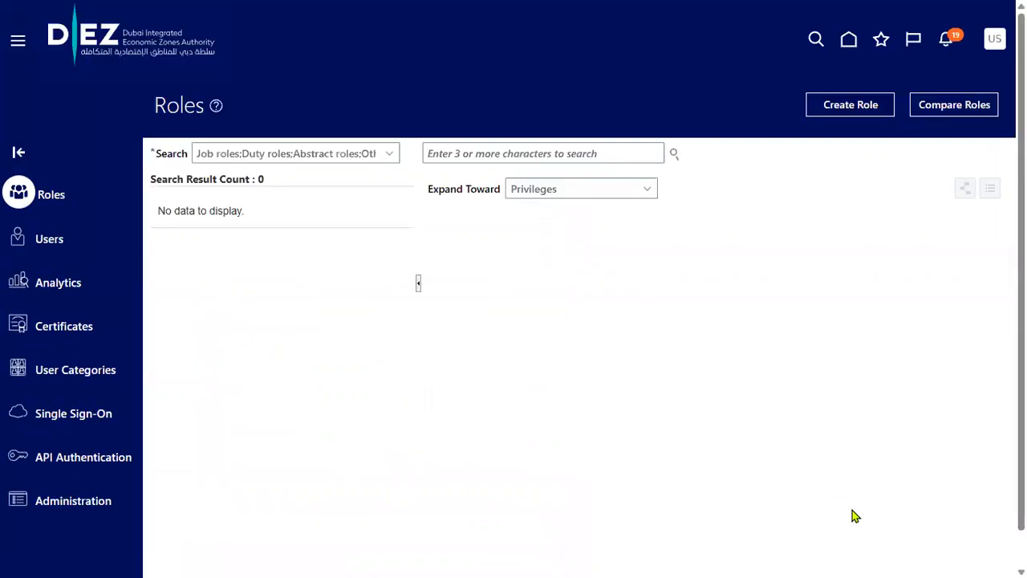
click(23, 239)
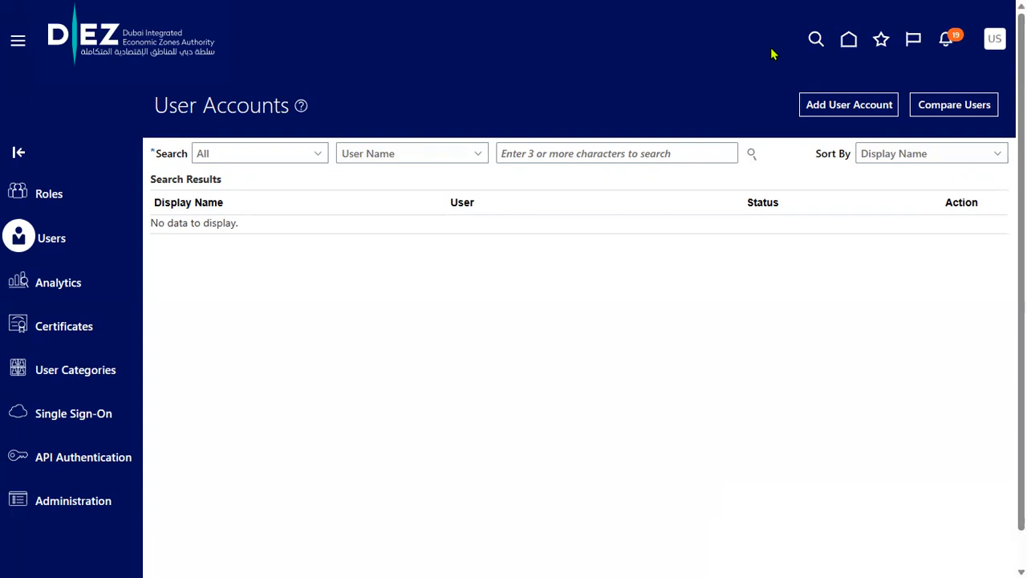
click(867, 116)
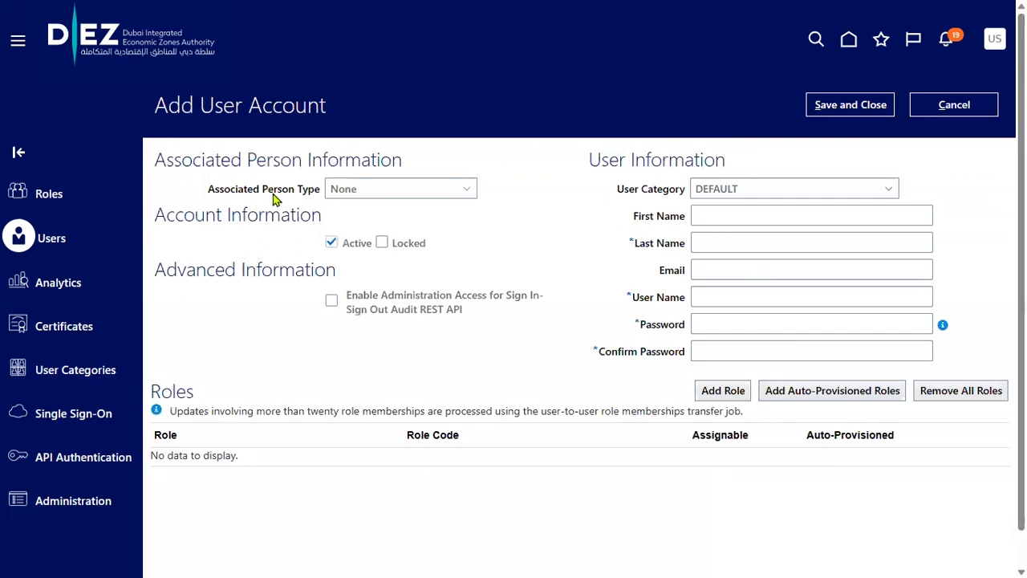
Set the Associated Person Type on the Add User Account form to Worker
drag(212, 197, 480, 198)
click(469, 192)
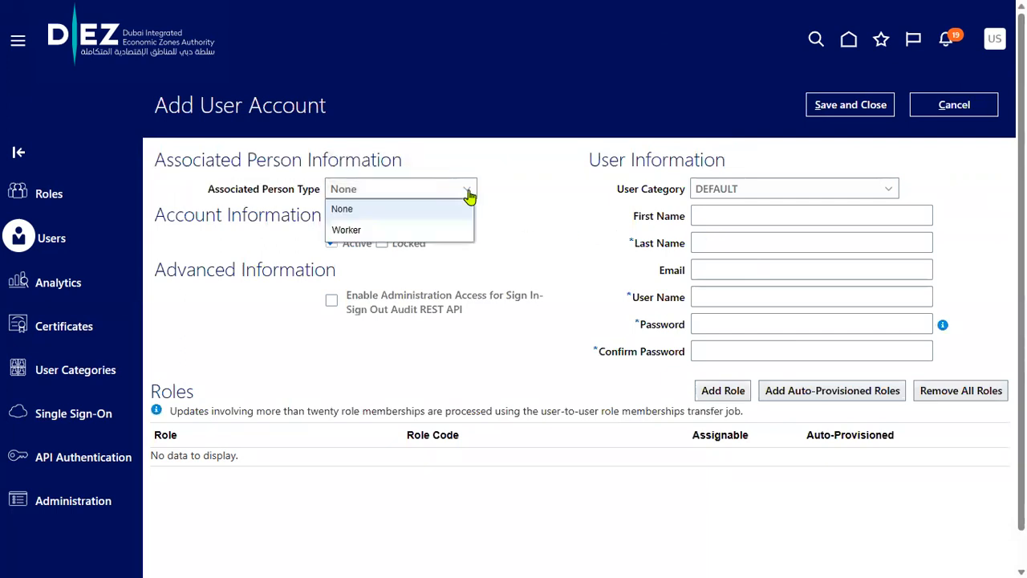
click(374, 231)
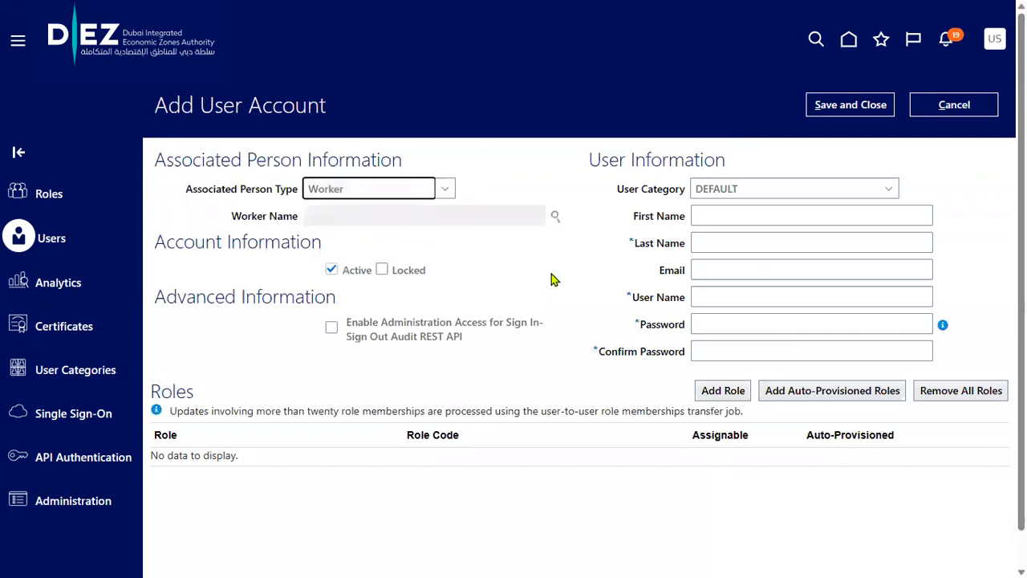
Search the Worker Name lookup by the worker's first and last name, then close it with no match
click(555, 216)
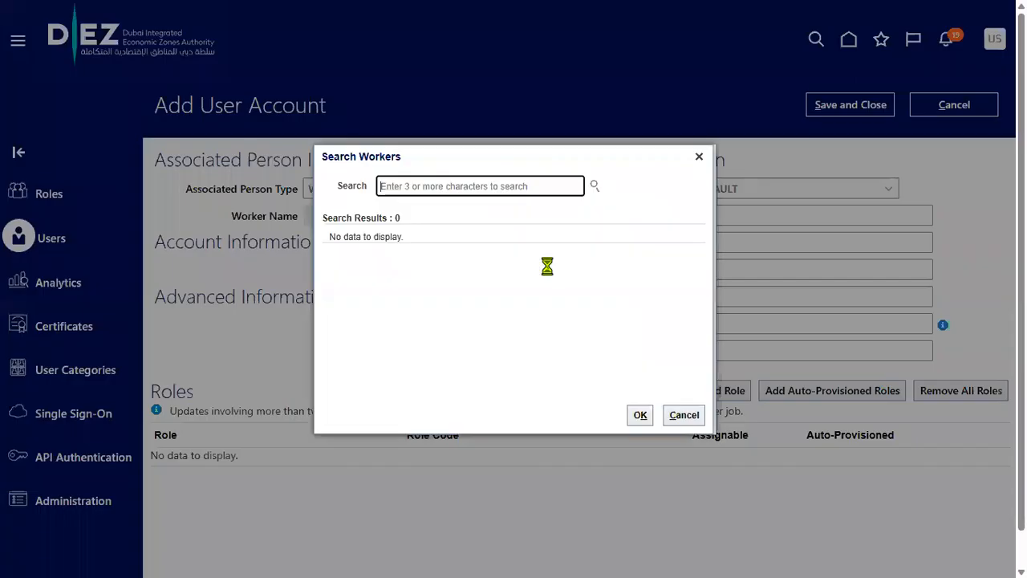
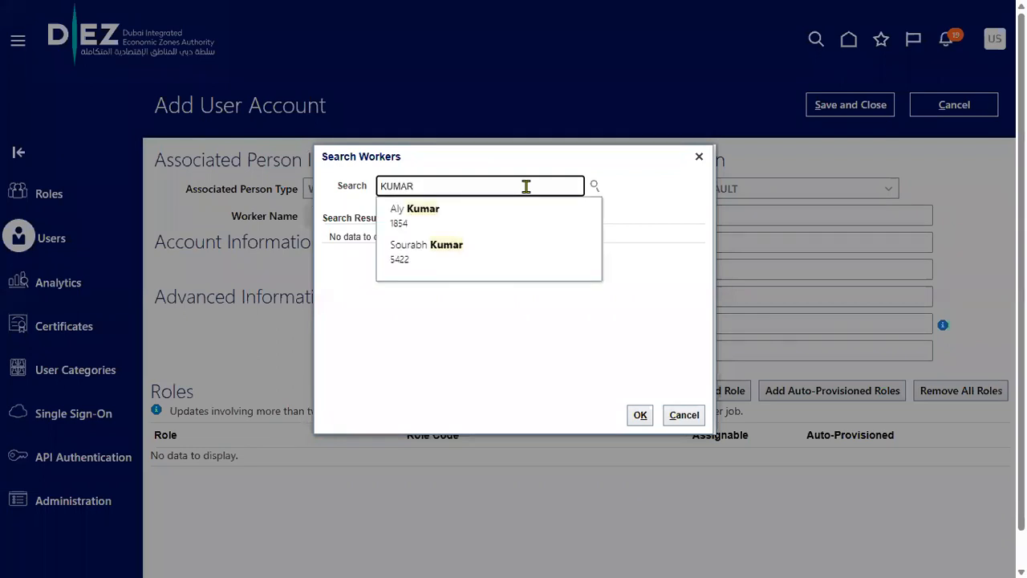
text(kiran)
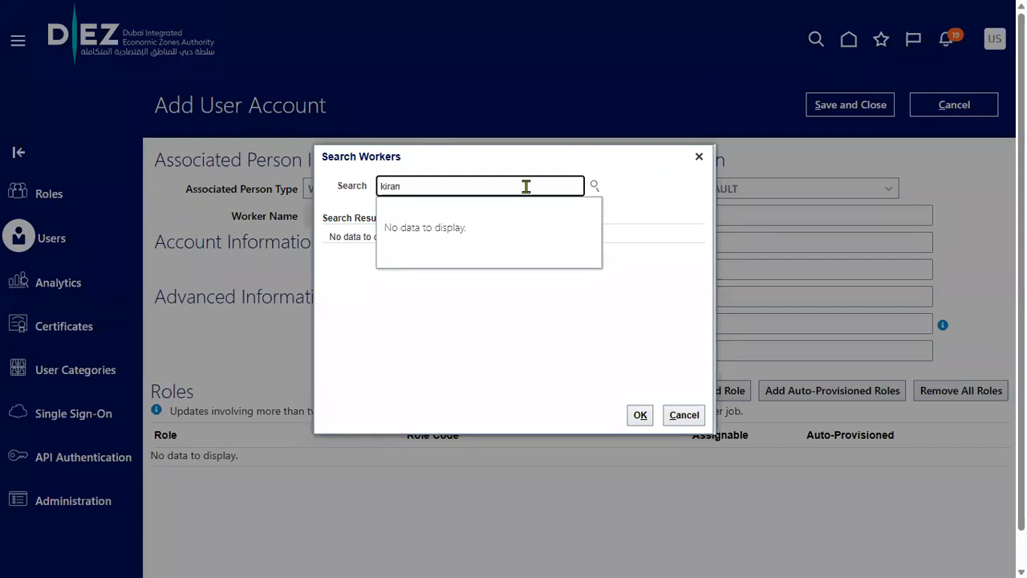
click(699, 157)
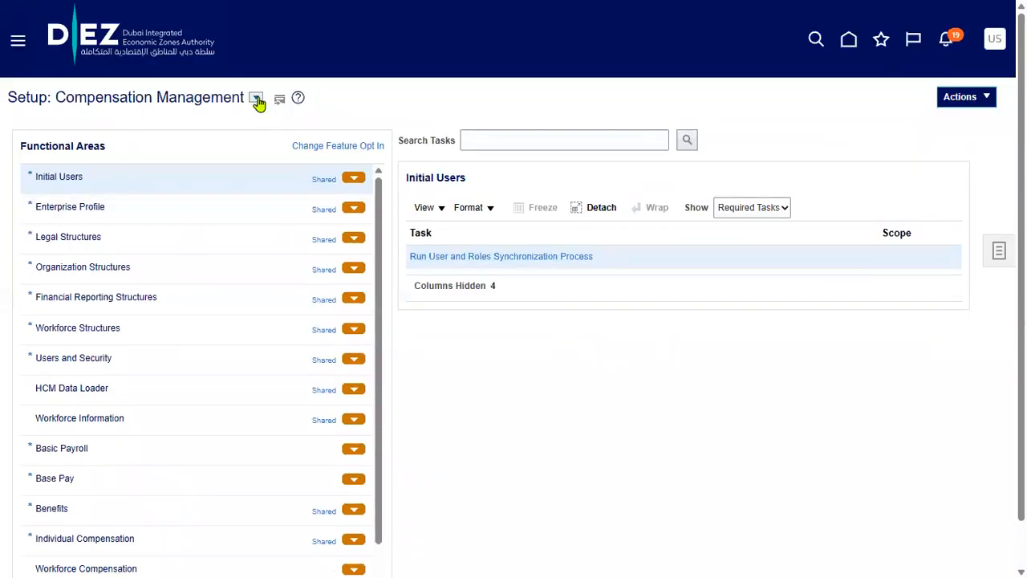
Search the setup tasks for 'manage user' and launch the Manage Users task
click(256, 98)
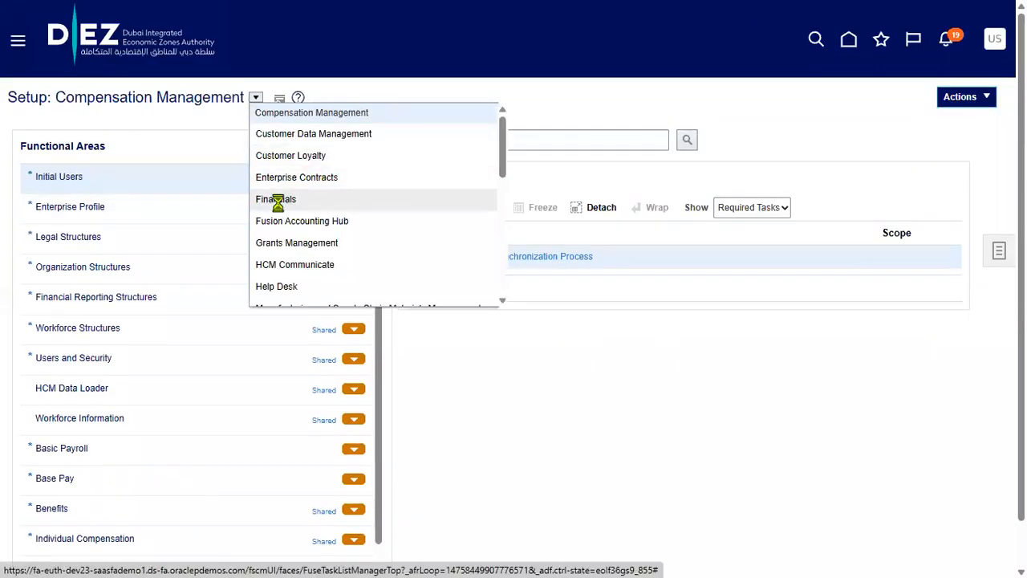
click(578, 134)
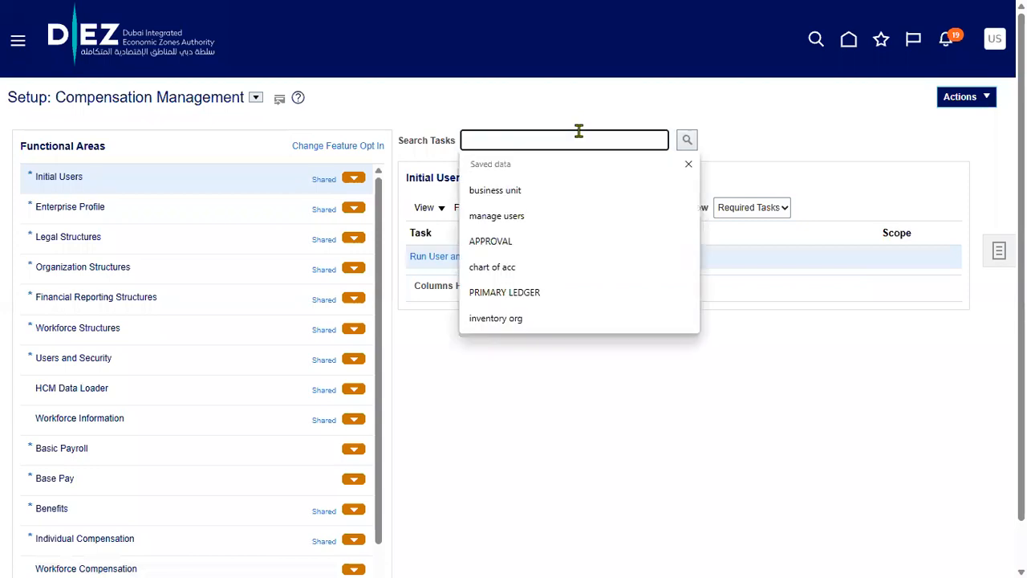
text(manage user)
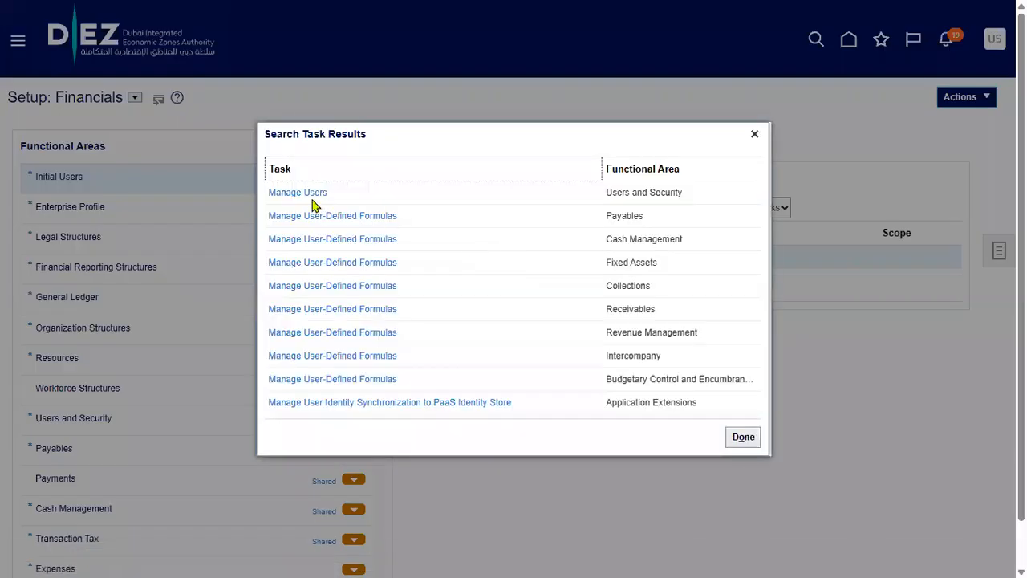
click(311, 195)
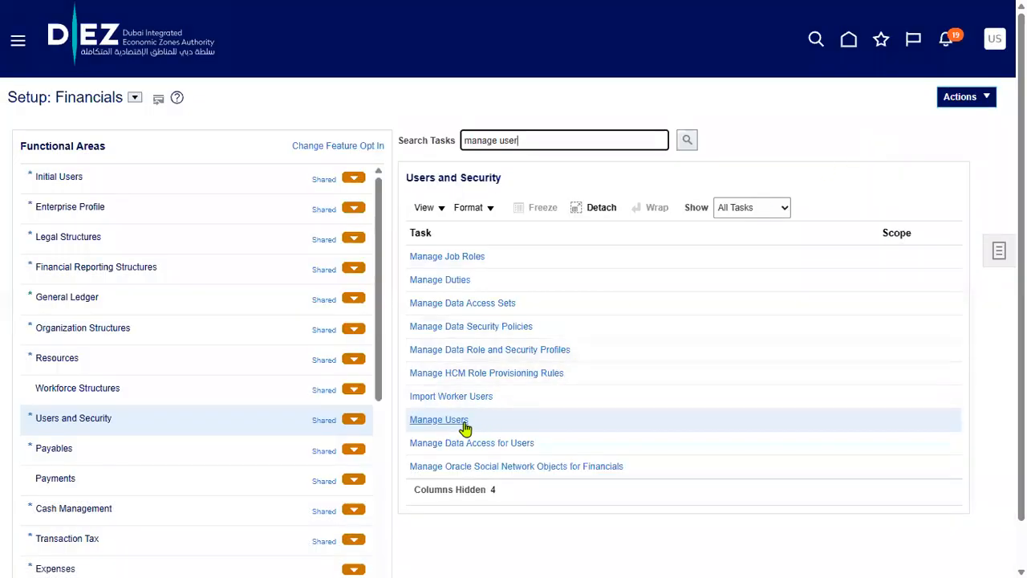
click(458, 419)
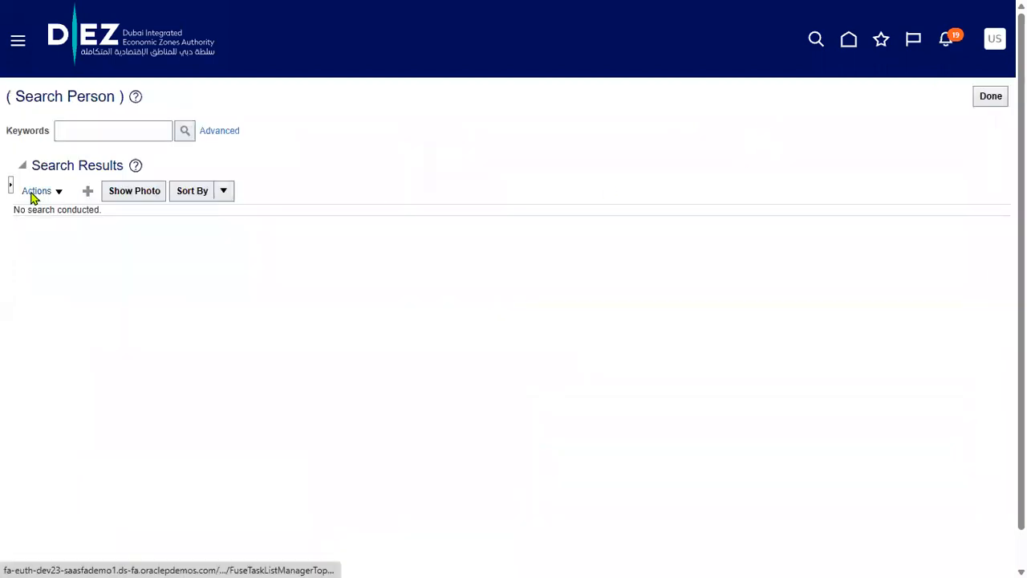
Start a new user and enter its last name, first name and e-mail address
click(88, 194)
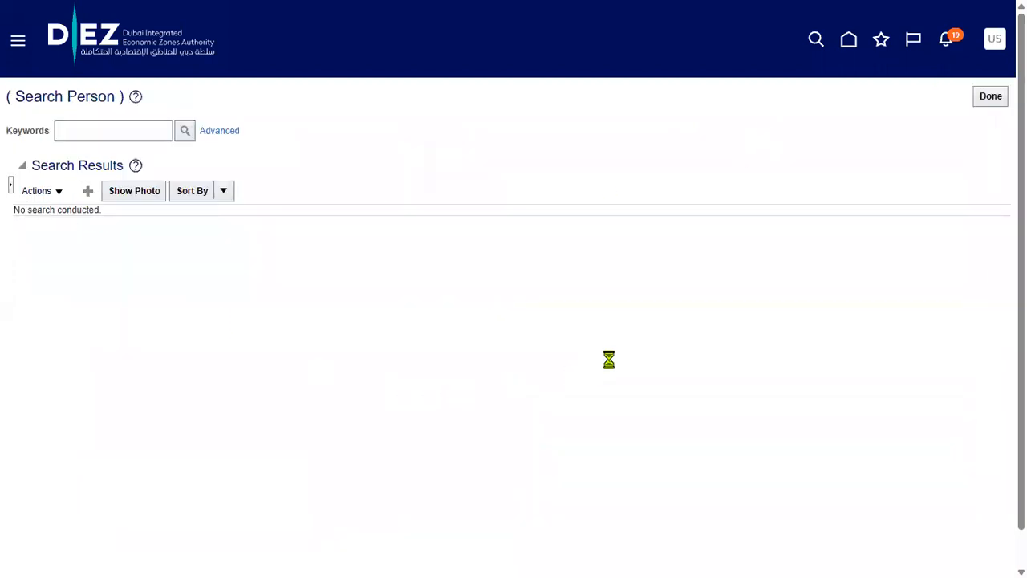
click(211, 183)
key(Tab)
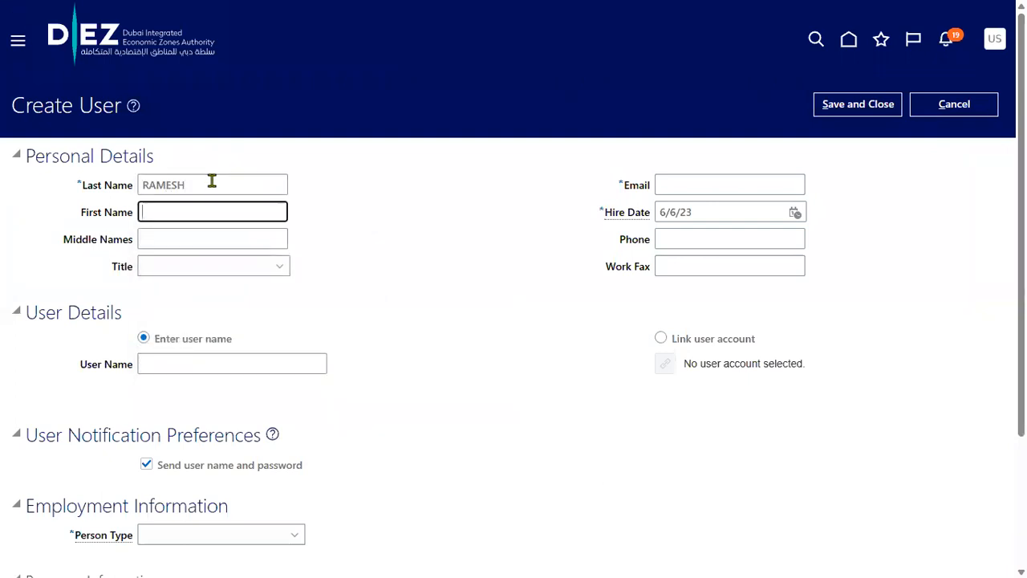
key(Tab)
key(Tab)
key(Tab)
key(Tab)
key(shift+Tab)
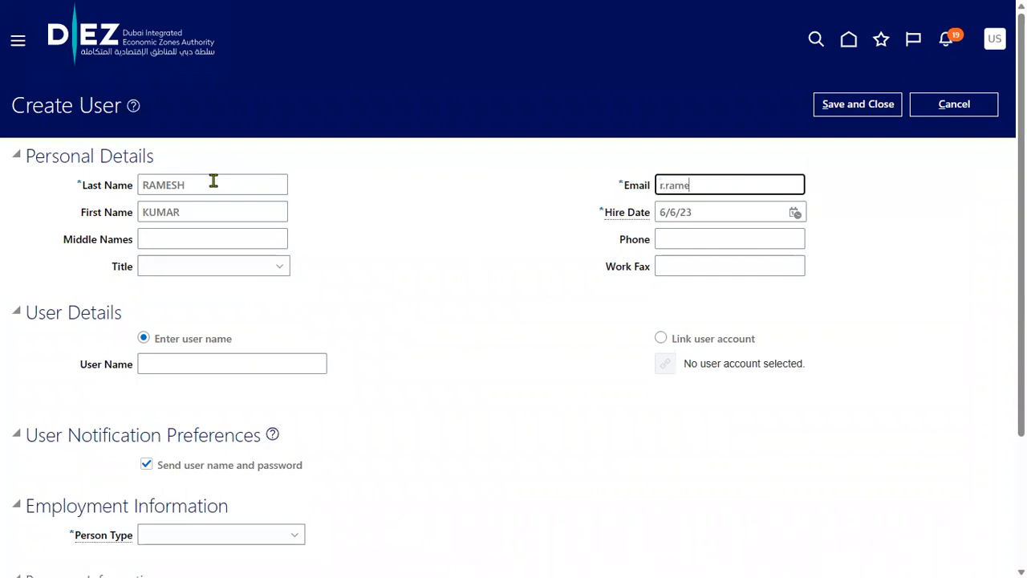
Set the hire date to 1/1/23 and enter the user name
key(Tab)
text(1.)
key(Home)
text(/)
key(BackSpace)
text(/1)
key(ctrl+a)
text(1/1/23)
key(Tab)
key(Tab)
key(Tab)
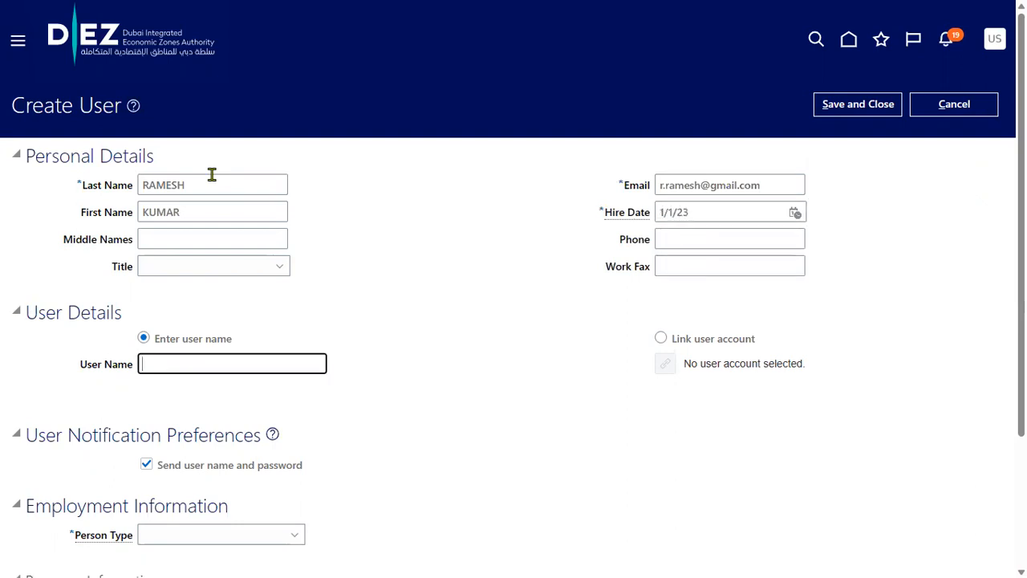
text(RAMESH)
Set the new user's person type to Employee
click(236, 537)
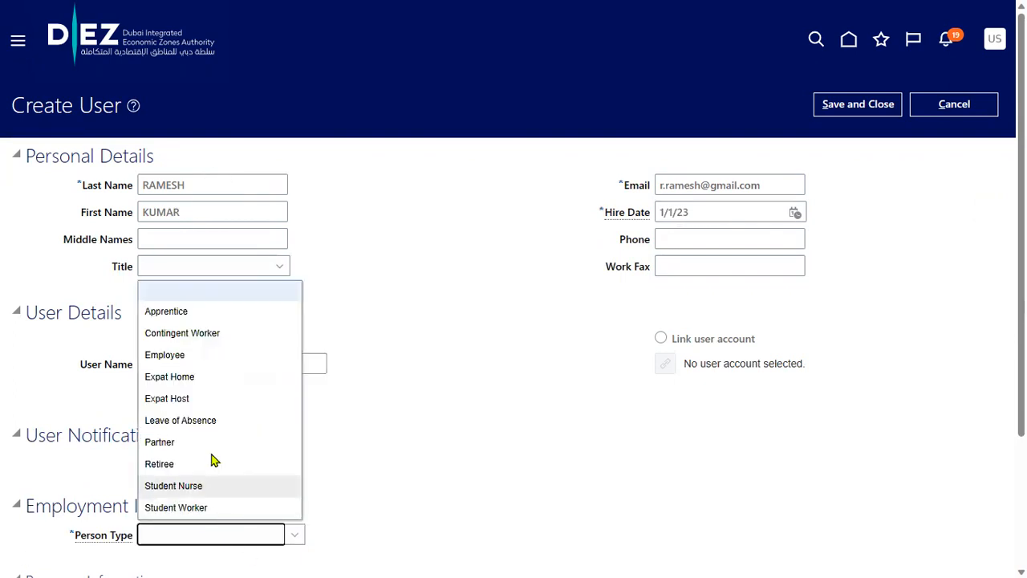
click(165, 355)
scroll(525, 443, down, 3)
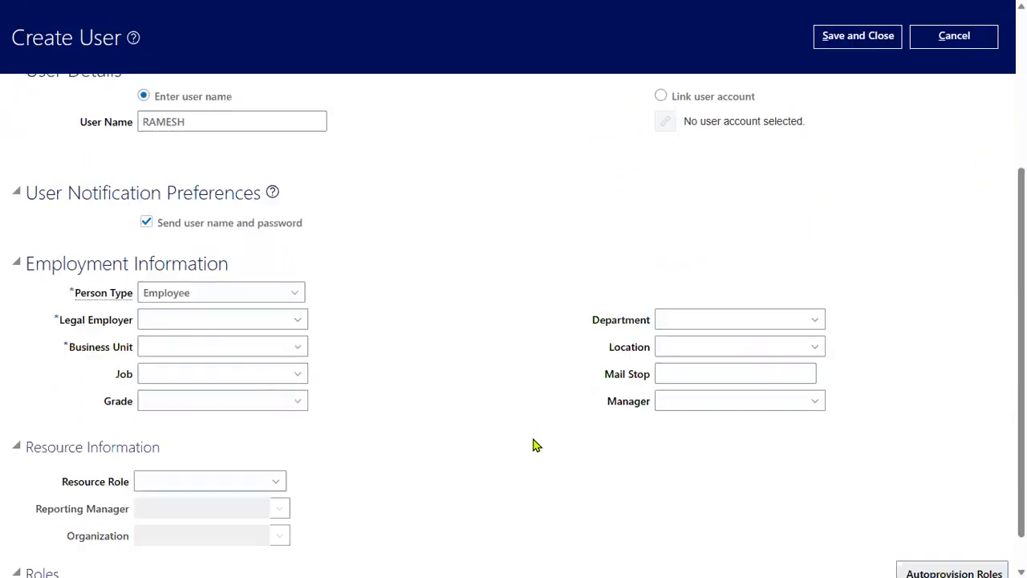
Set legal employer US1 Legal Entity and business unit US1 Business Unit, then save and close
click(205, 298)
text(AJIS)
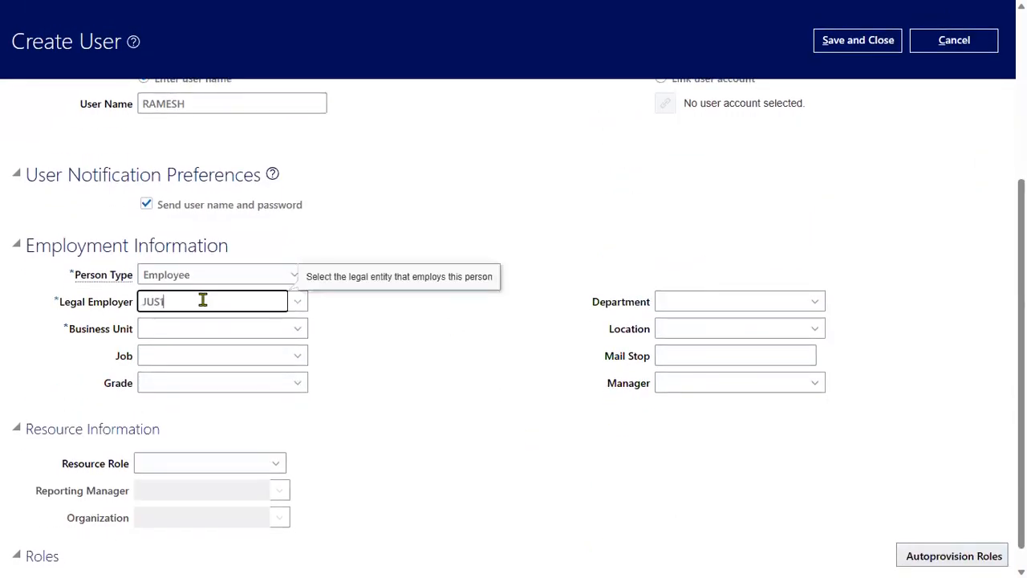
click(167, 275)
click(146, 307)
drag(174, 306, 68, 306)
text(US1)
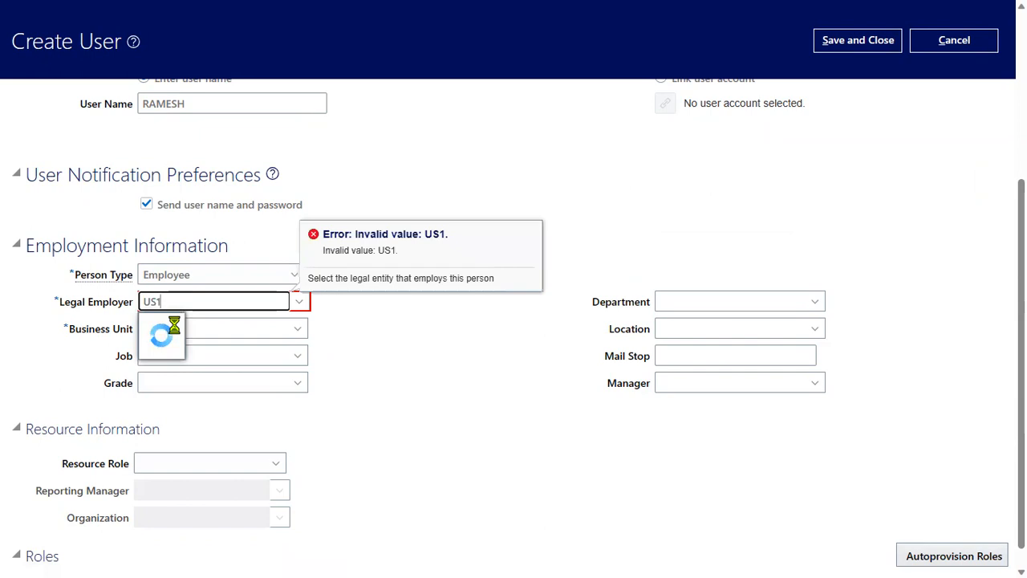
click(178, 326)
click(174, 328)
text(US1)
click(180, 354)
scroll(856, 327, up, 3)
click(866, 112)
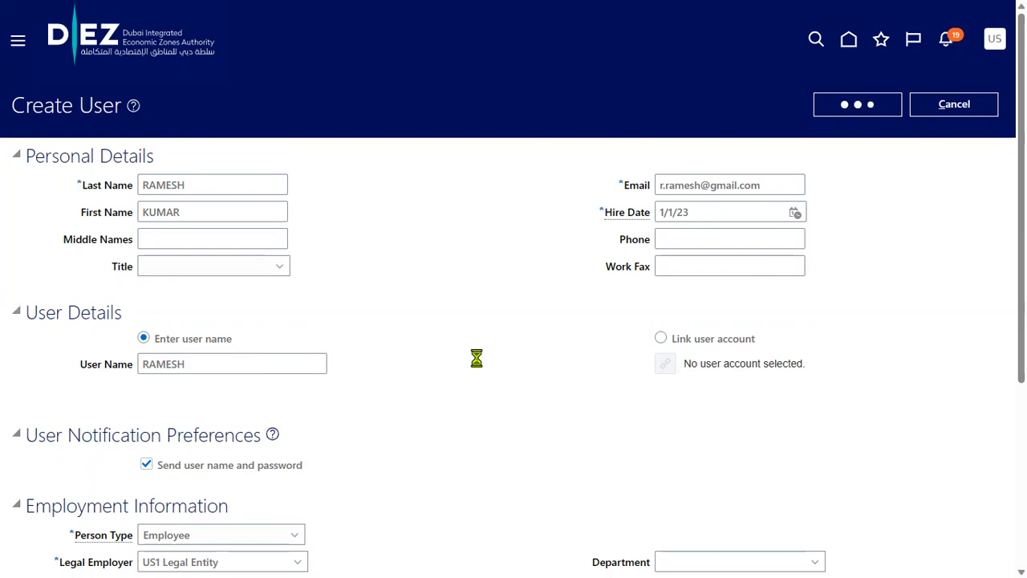
Open the Security Console from the Tools section of the Navigator
click(13, 41)
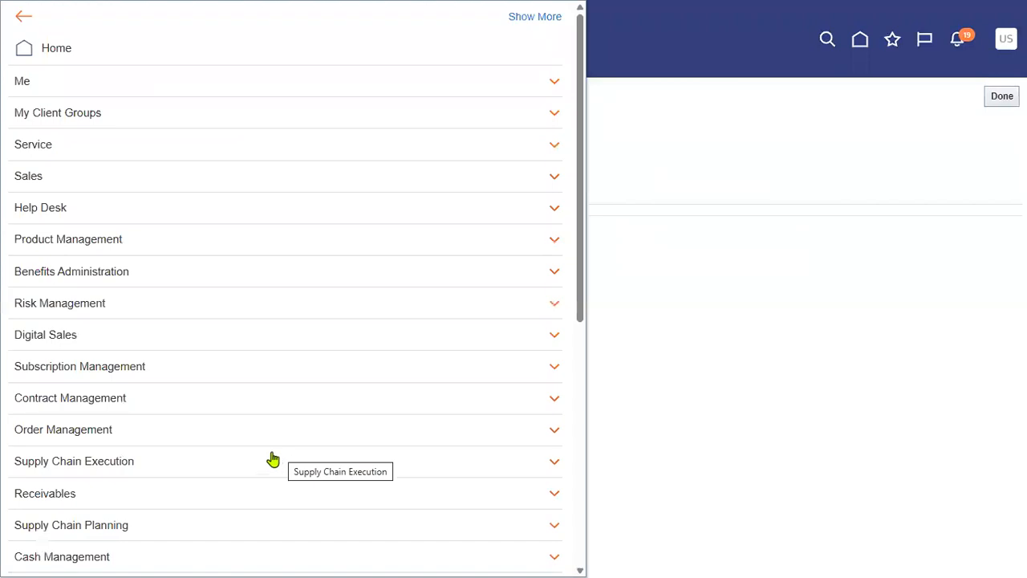
scroll(268, 456, down, 5)
click(237, 400)
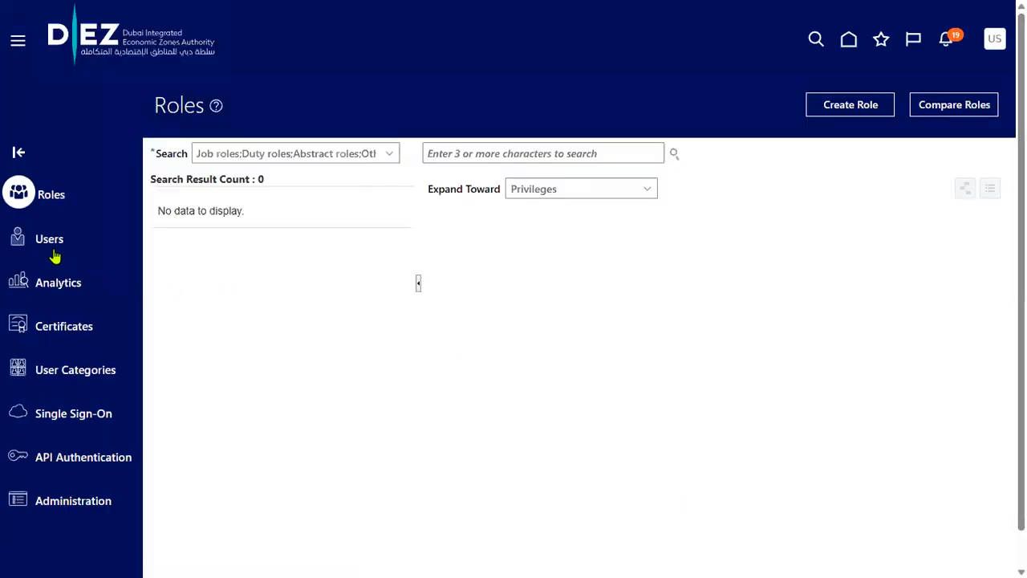
Search Users for the new employee's user name, correcting the misspelled search term
click(57, 239)
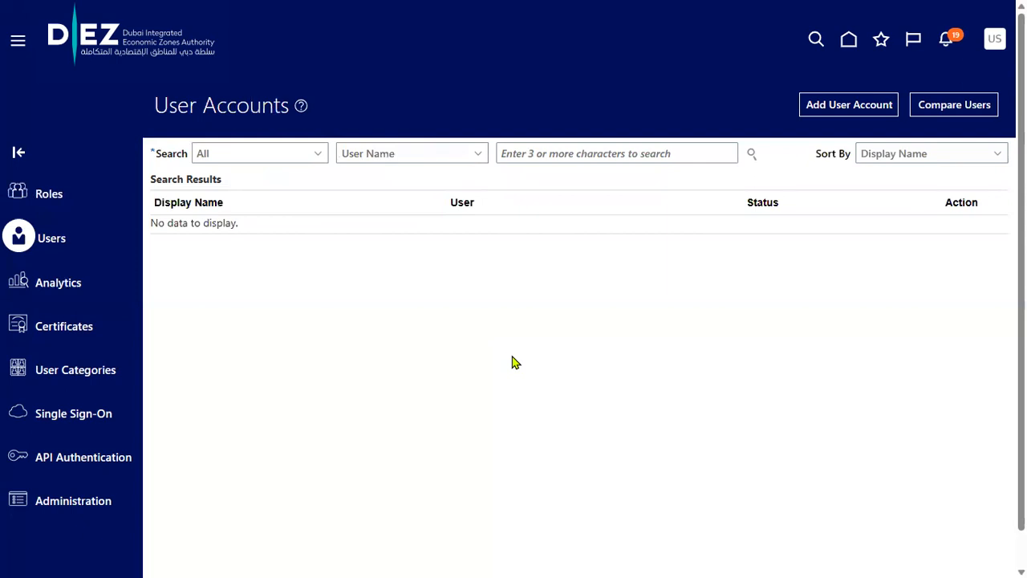
click(642, 155)
text(RAMEHS)
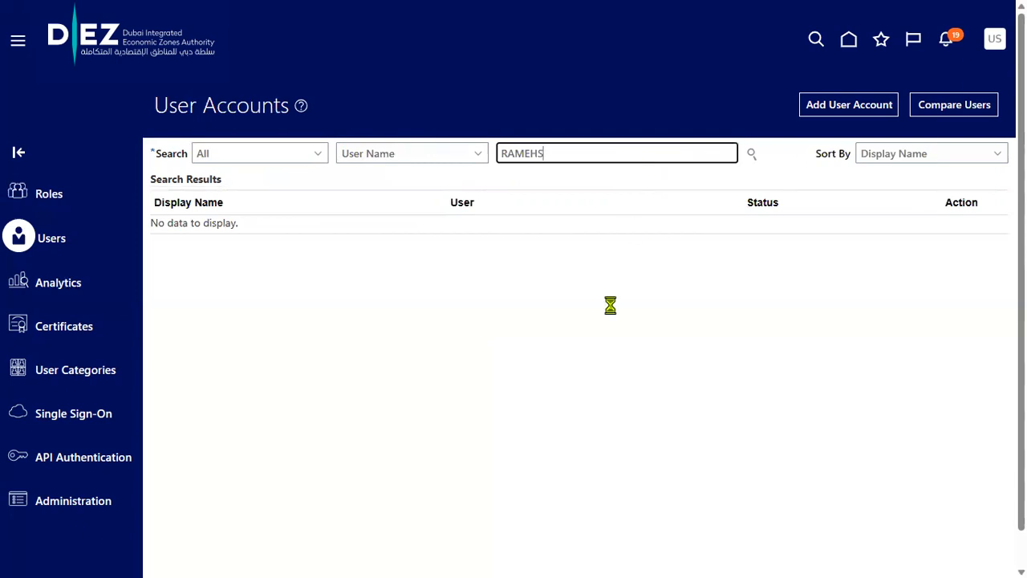
click(755, 157)
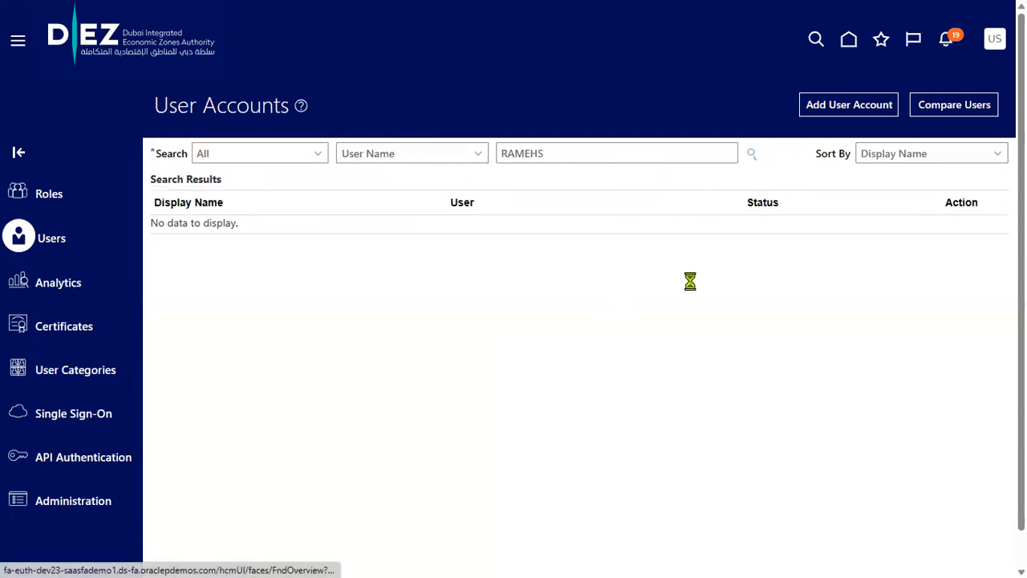
drag(559, 158, 325, 197)
text(RAMESH)
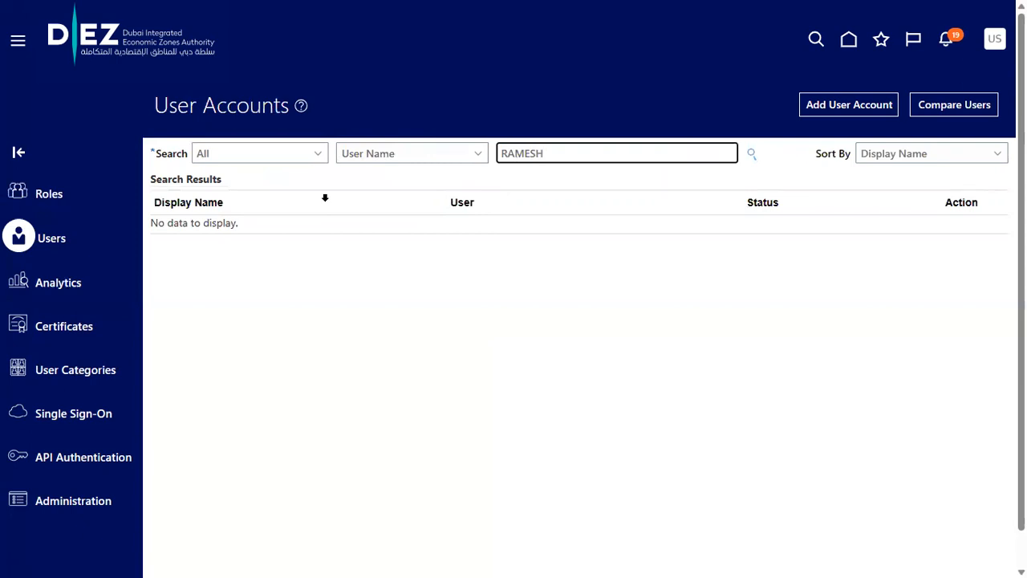
key(Return)
click(753, 156)
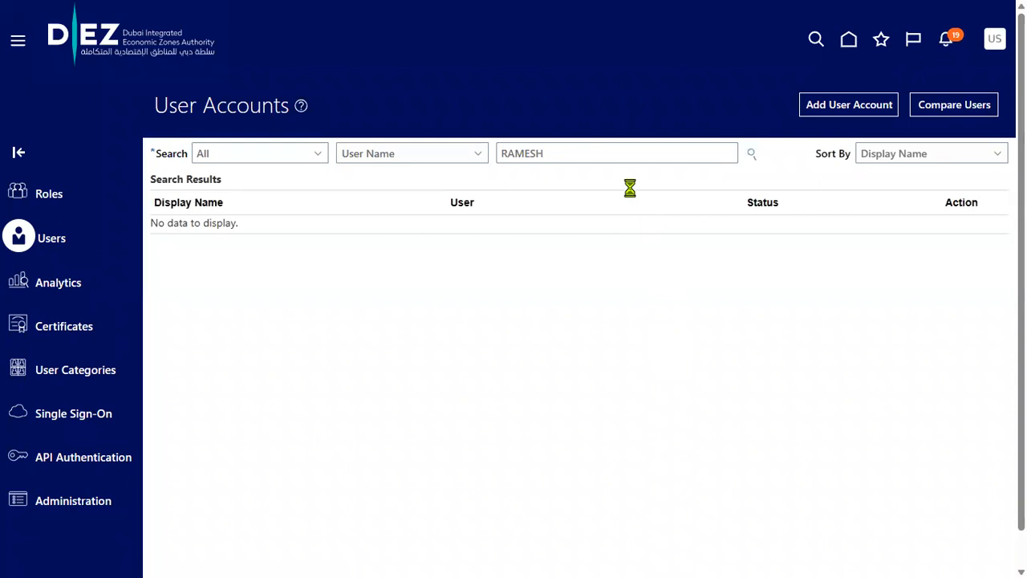
drag(718, 151, 254, 152)
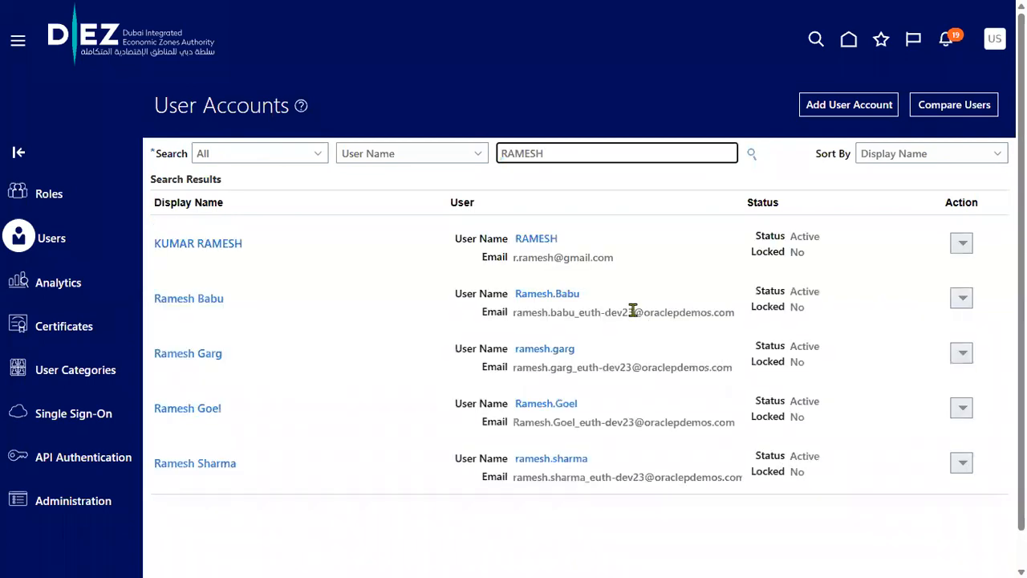
Reset the employee's account password manually, entering and confirming the new password
click(545, 242)
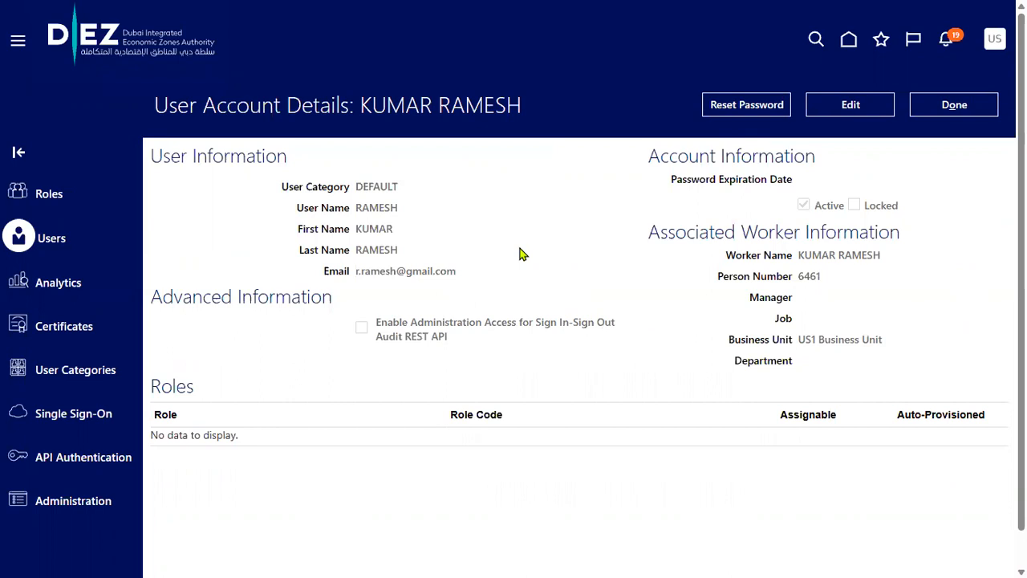
click(732, 105)
click(329, 242)
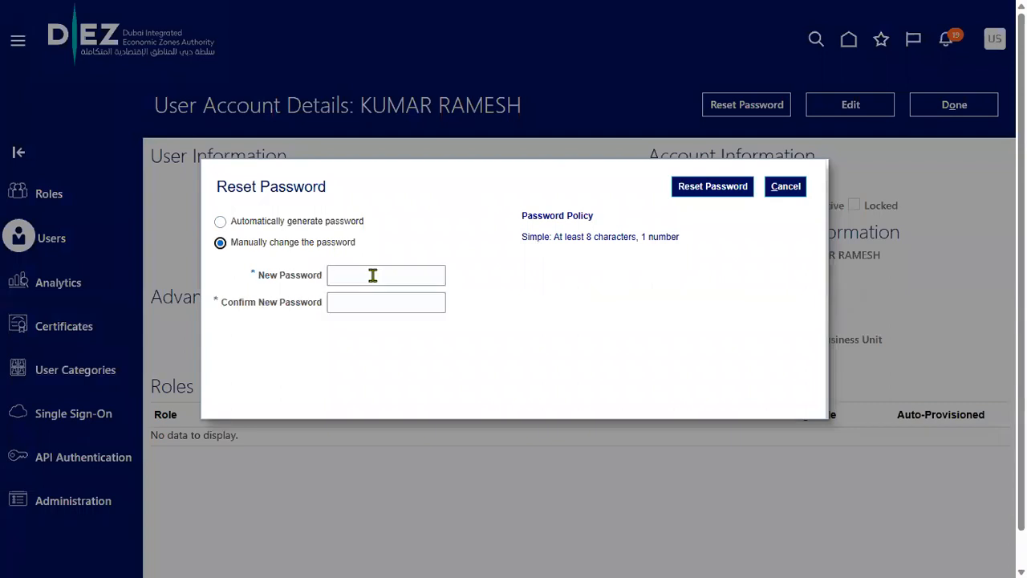
click(372, 277)
text(••••••••)
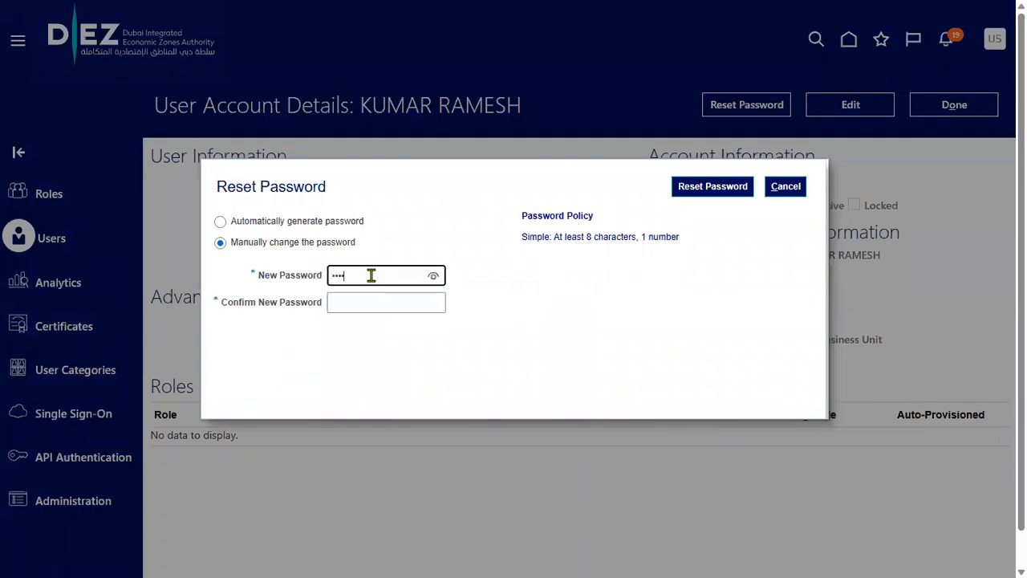
key(Tab)
text(••••••)
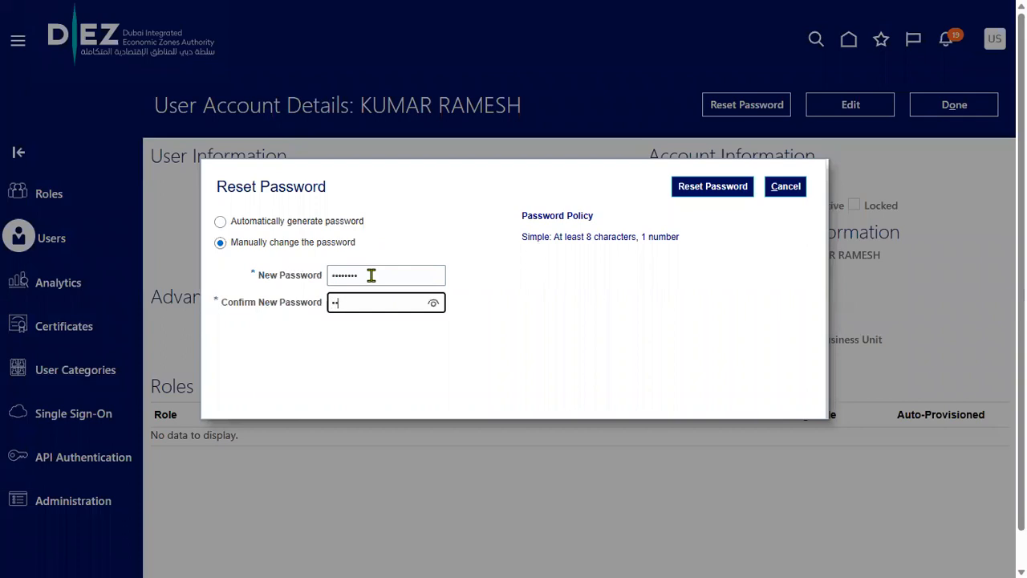
text(••)
click(745, 187)
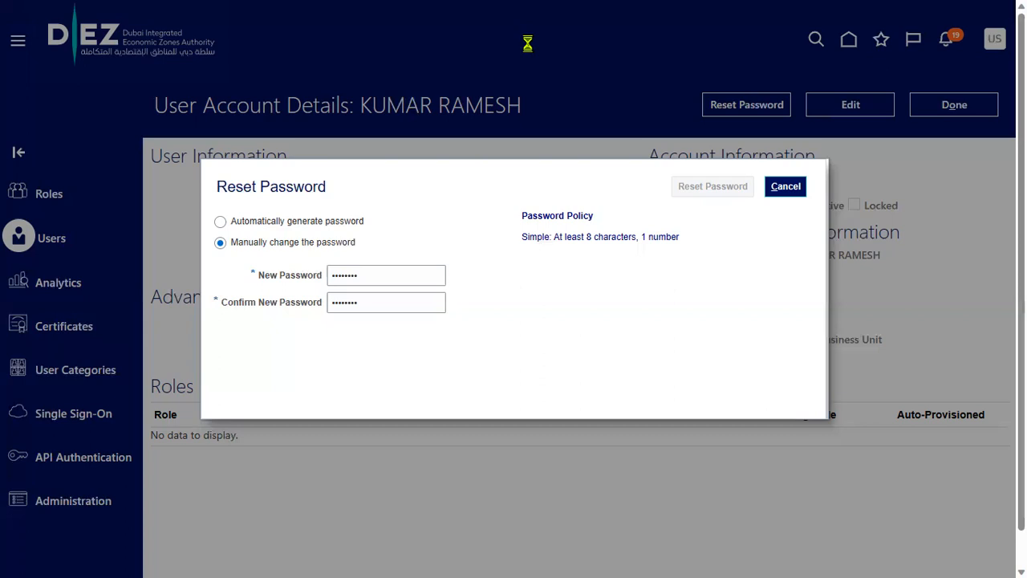
click(846, 108)
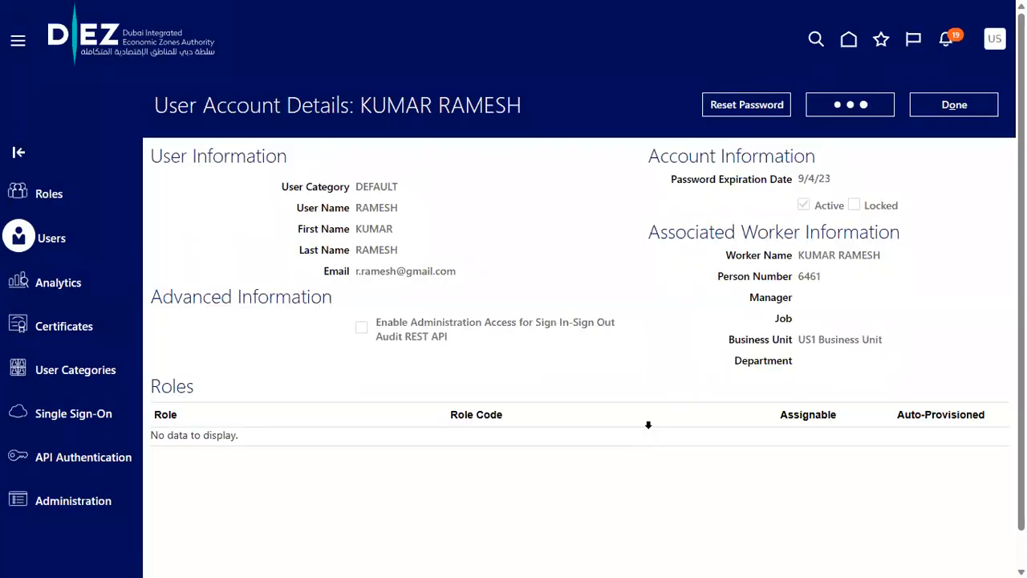
Highlight checklist step 3, 'Add Roles - Create Supplier', in Notepad++
key(alt+Tab)
key(alt+Tab)
key(alt+Tab)
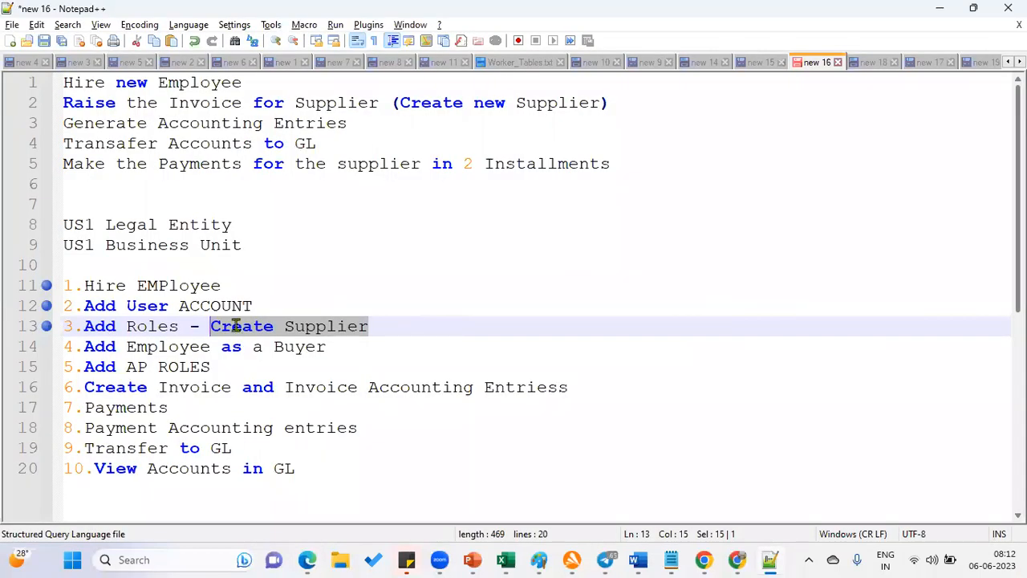
click(233, 326)
drag(207, 326, 429, 328)
drag(84, 326, 372, 326)
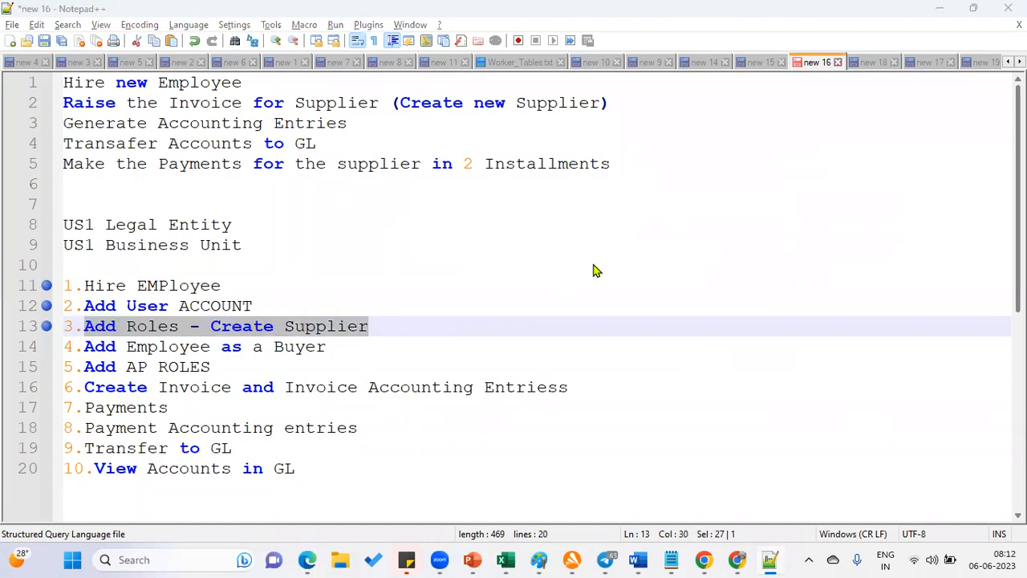
key(alt+Tab)
Add the Supplier Manager role to the employee's user account
click(714, 495)
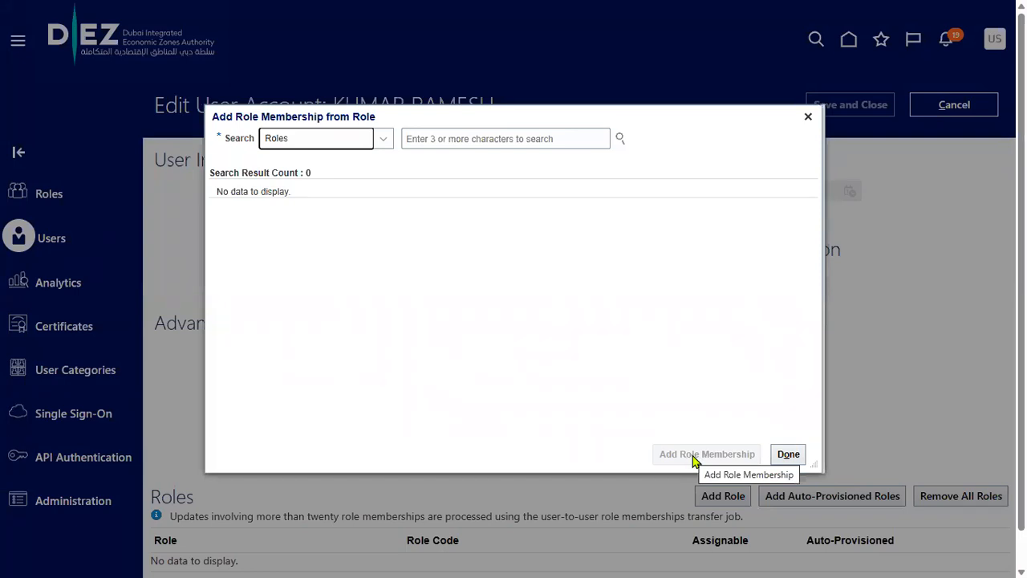
click(486, 139)
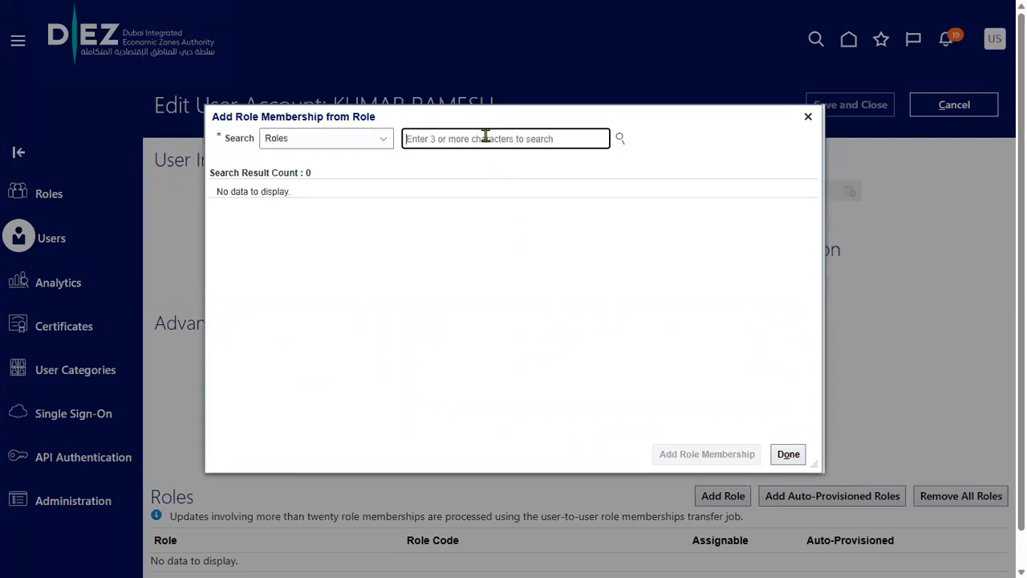
text(Supplier Ma)
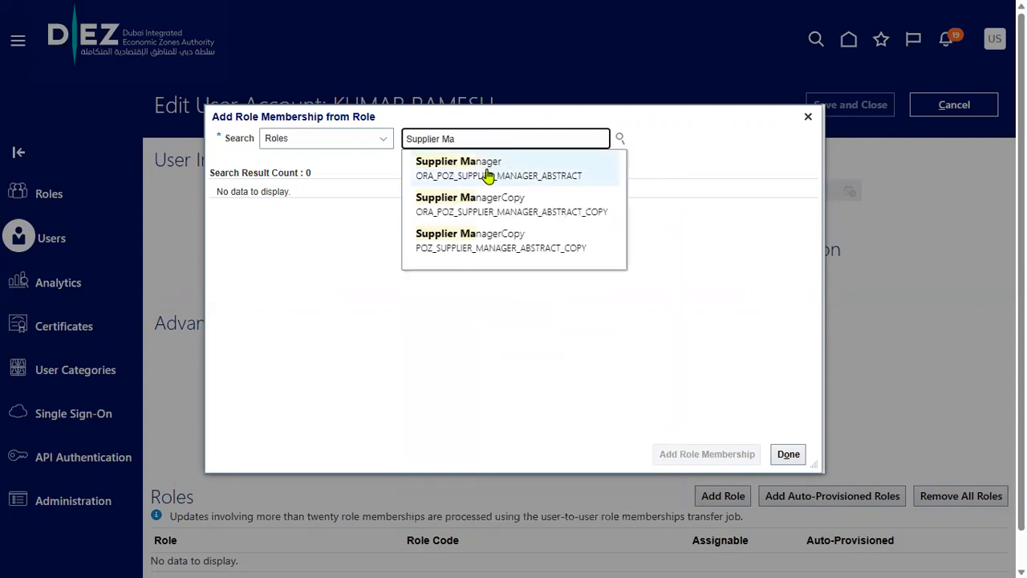
click(488, 175)
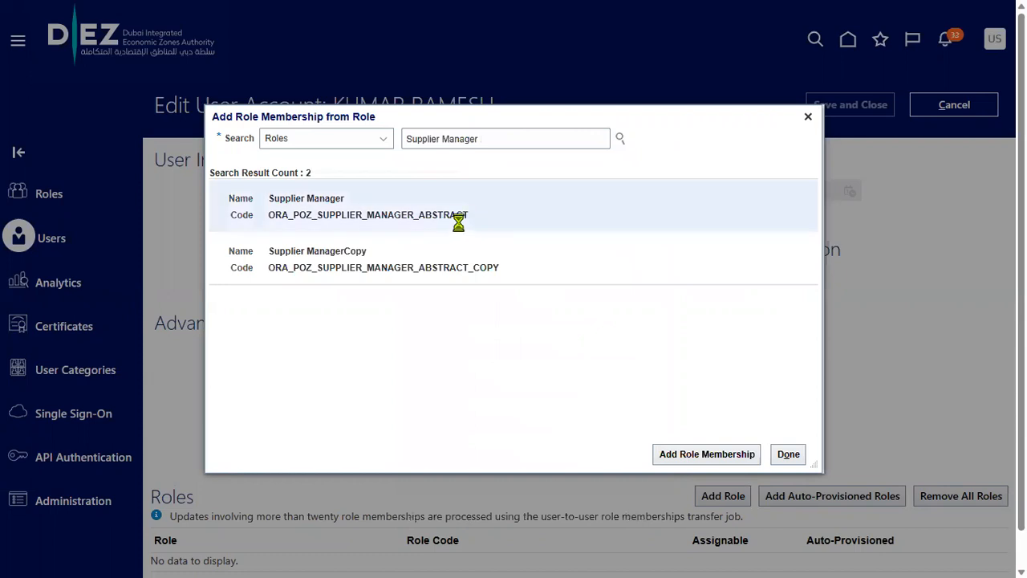
click(692, 455)
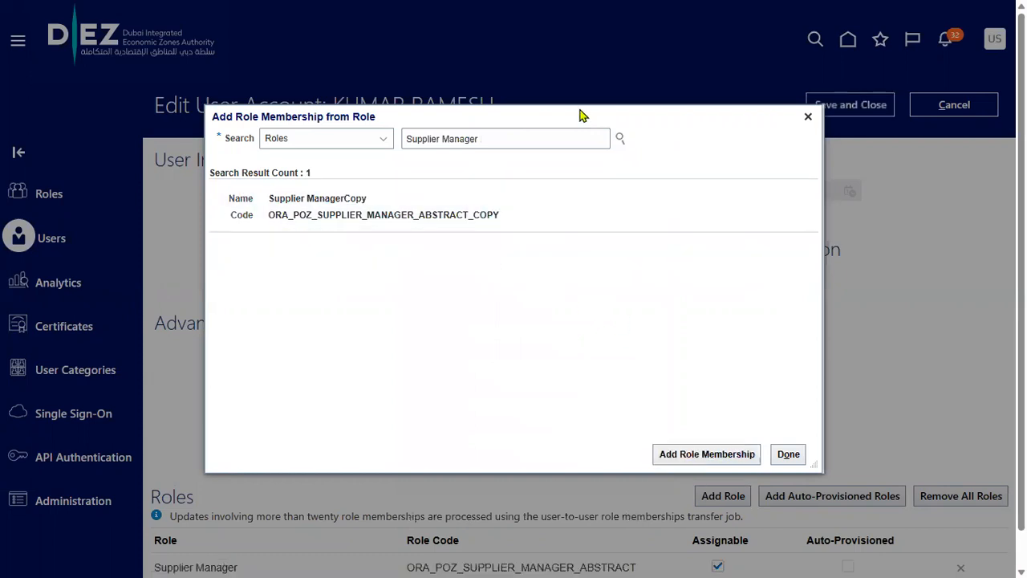
Add the Employee role too, then save the account and return to the search results
triple_click(507, 138)
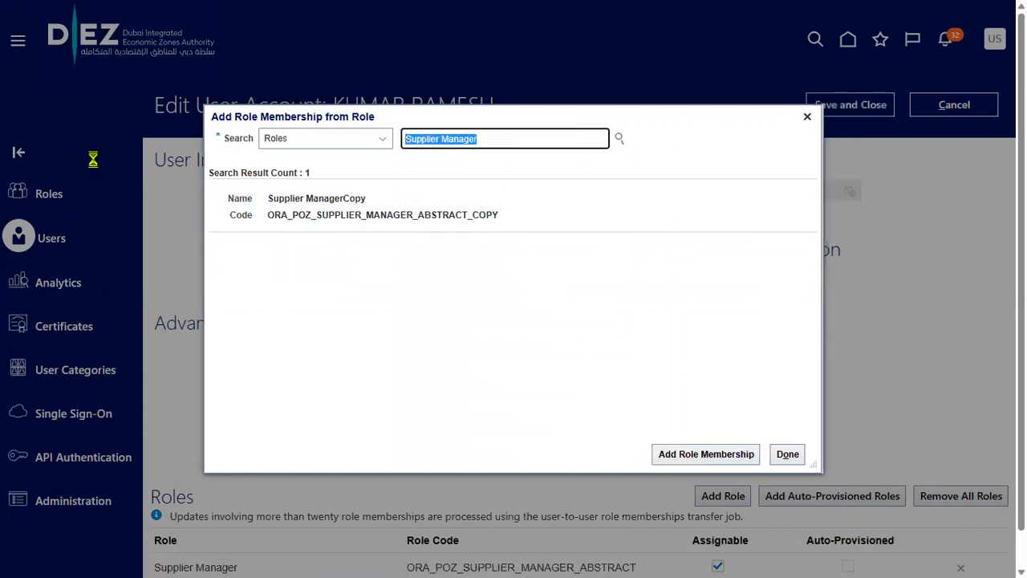
text(Emplo)
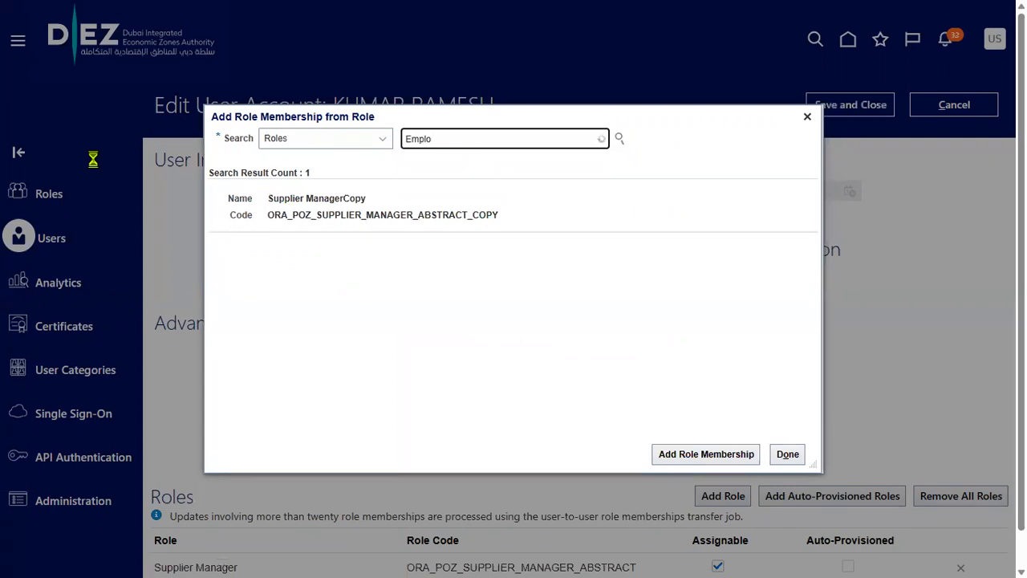
click(481, 167)
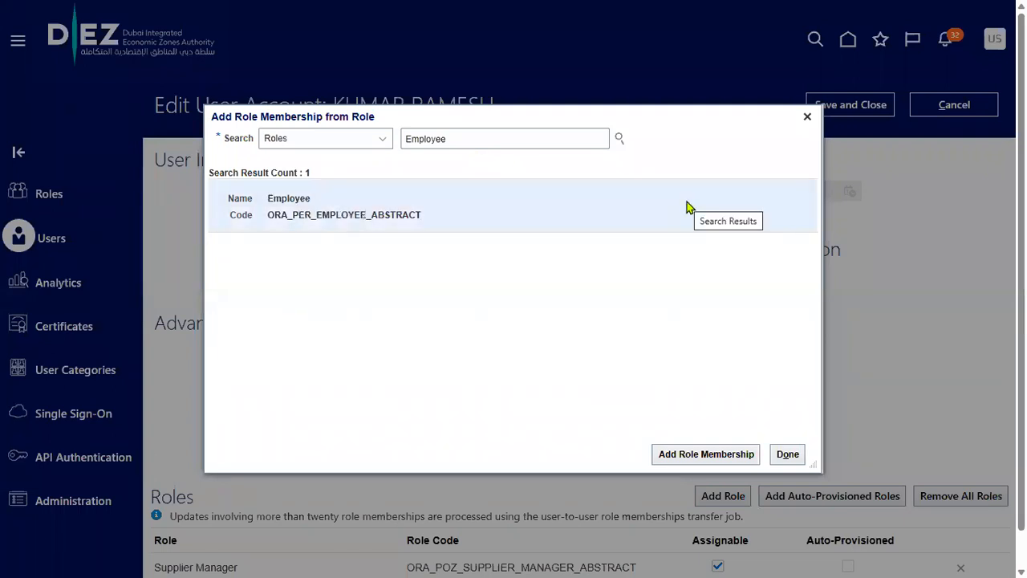
click(700, 454)
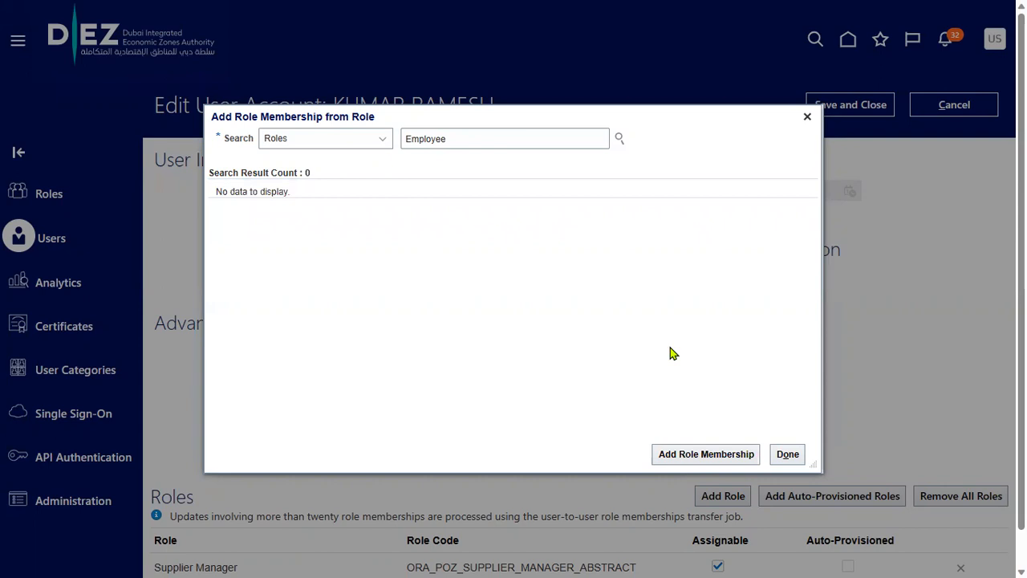
click(784, 454)
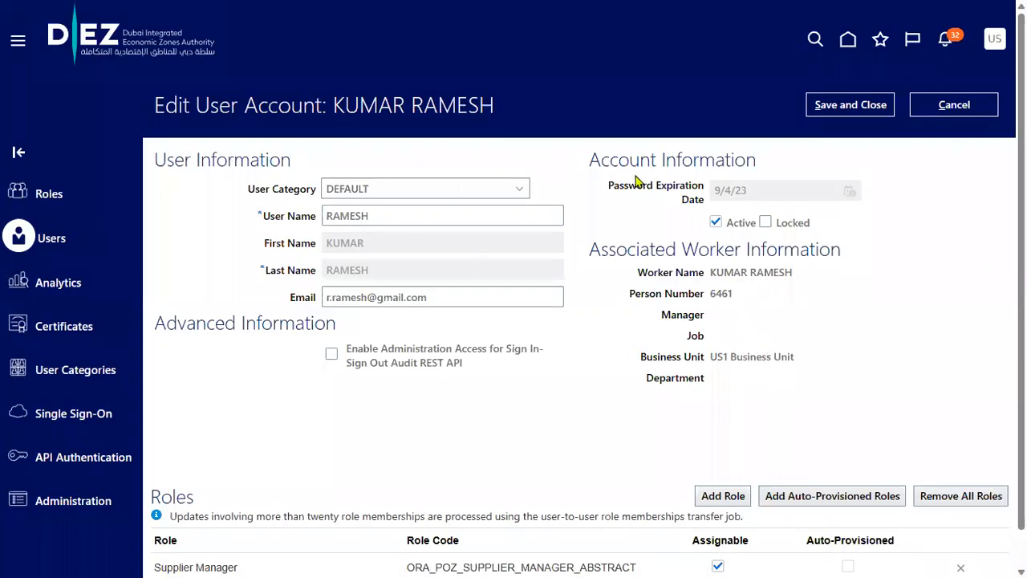
click(827, 117)
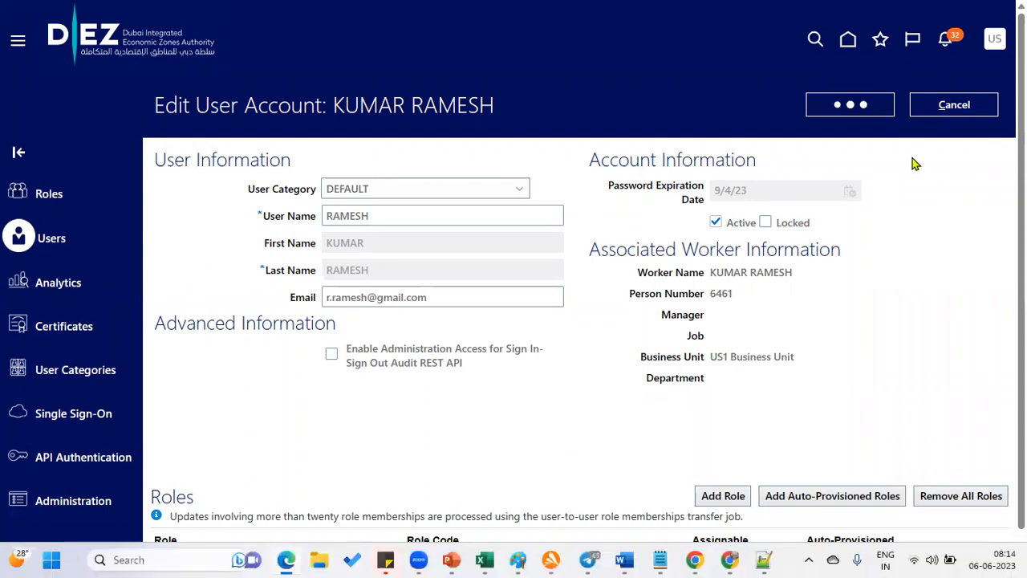
key(alt+Tab)
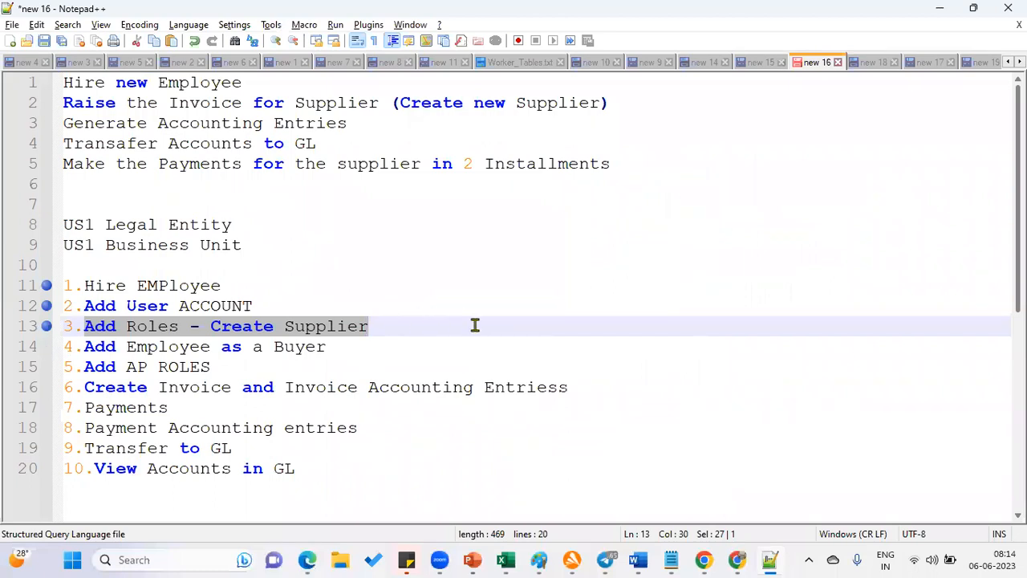
key(alt+Tab)
click(955, 106)
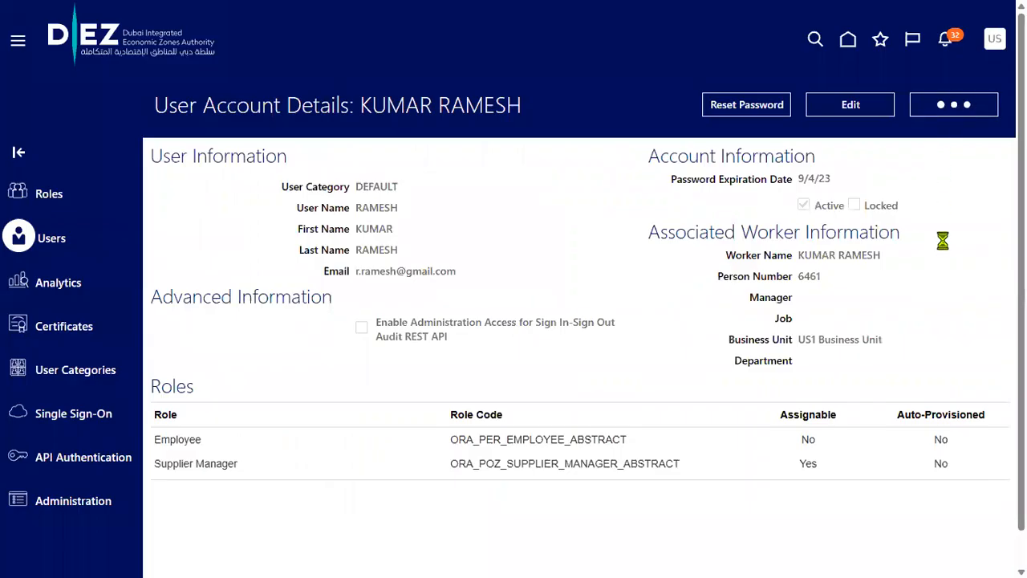
Sign out, then sign back in with the new employee's user ID and password
click(993, 37)
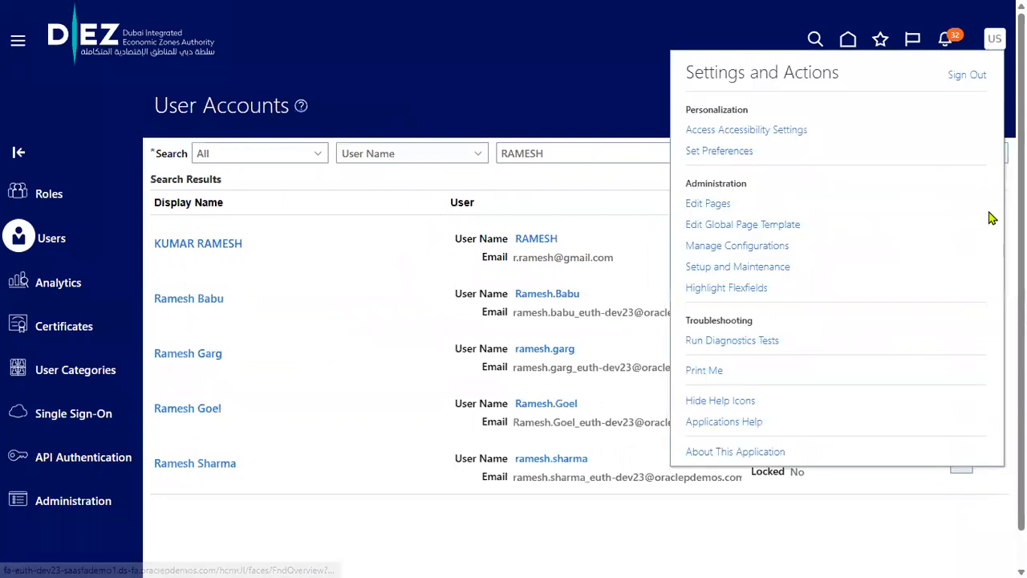
click(968, 74)
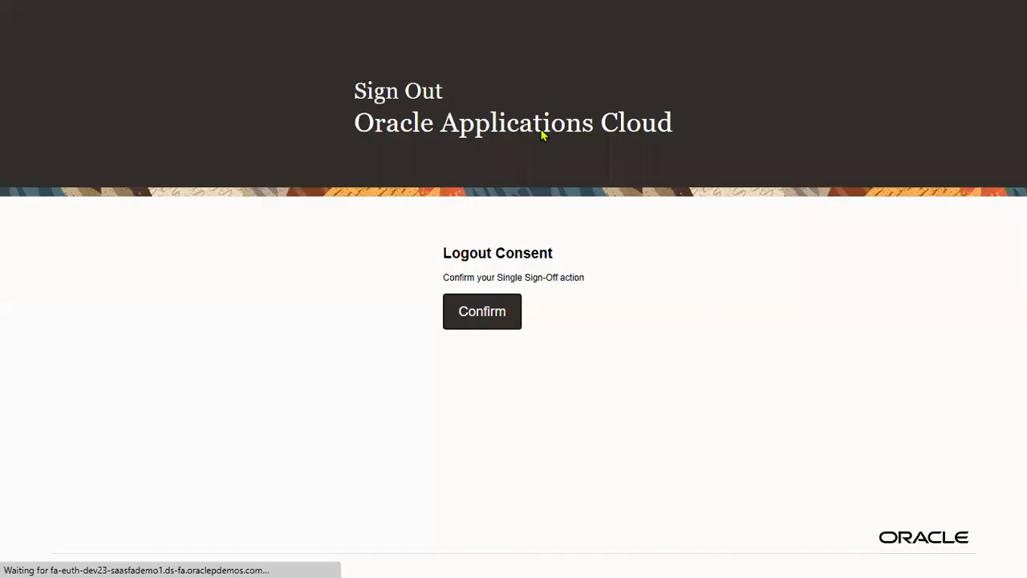
click(502, 321)
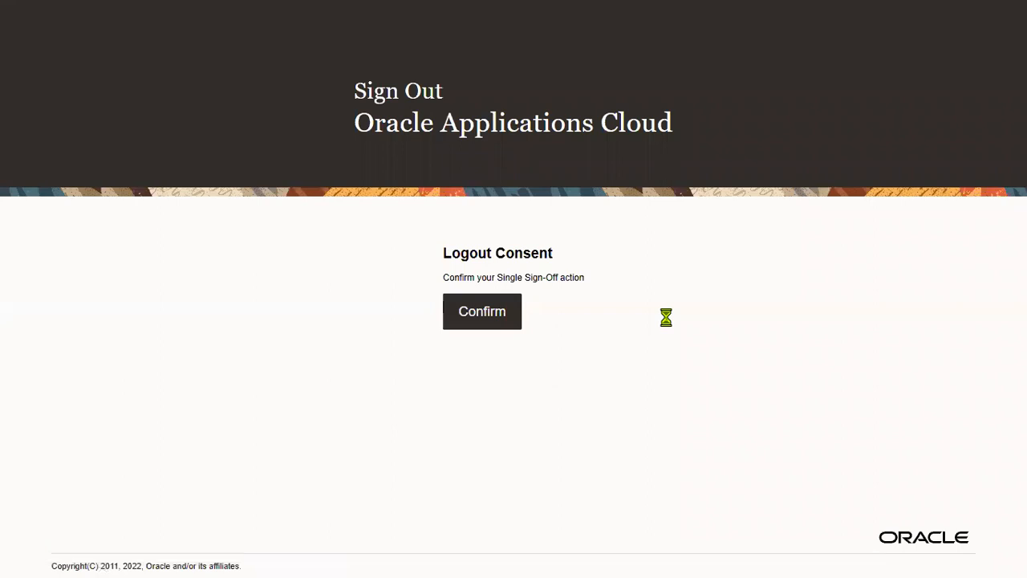
double_click(500, 277)
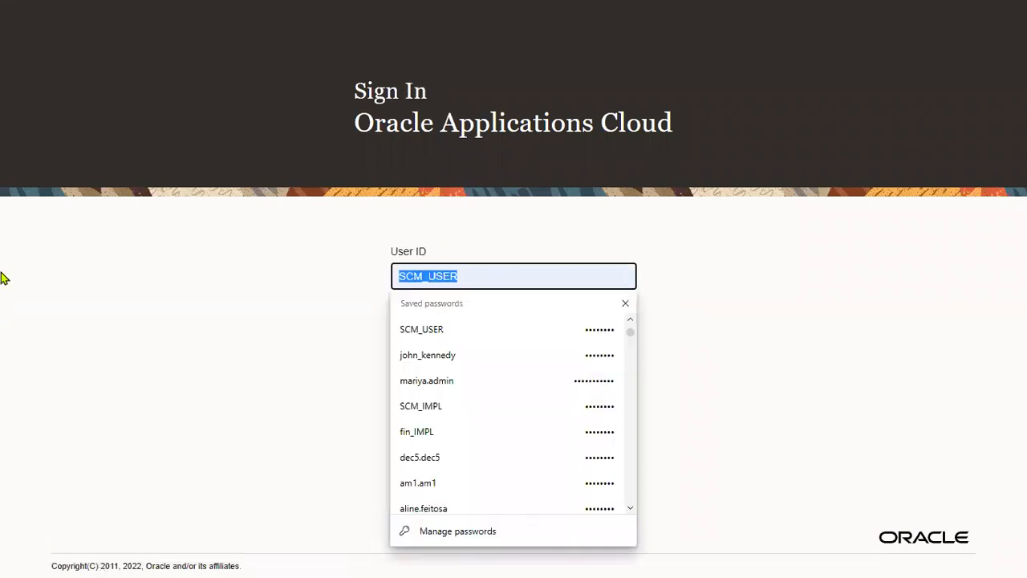
text(RA)
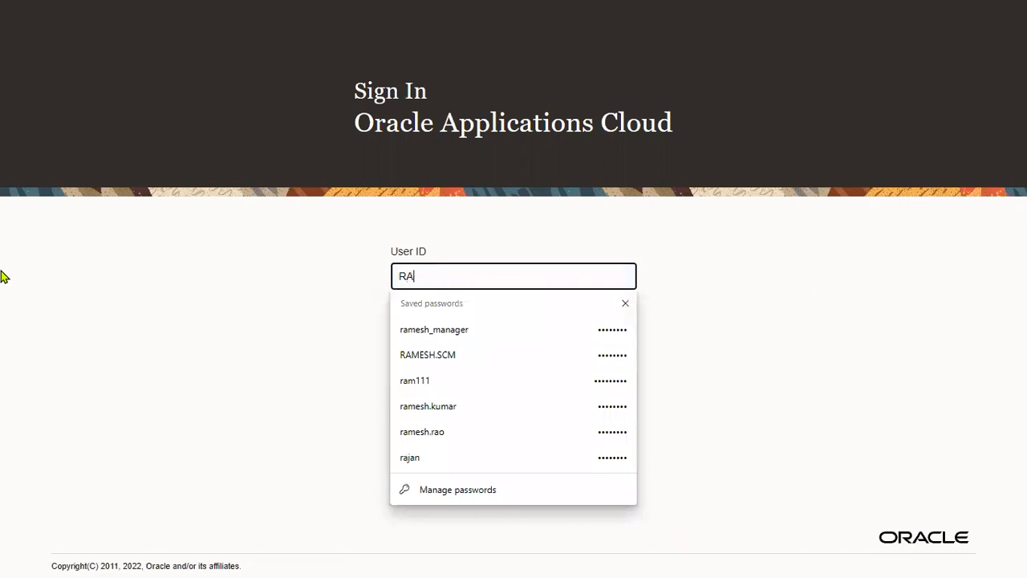
text(MESH)
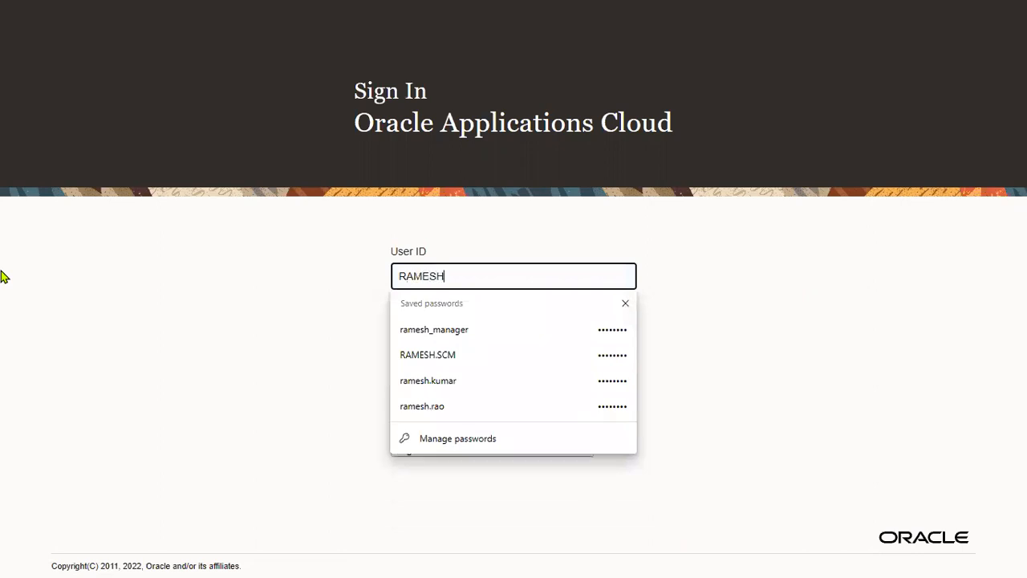
key(Tab)
text(******)
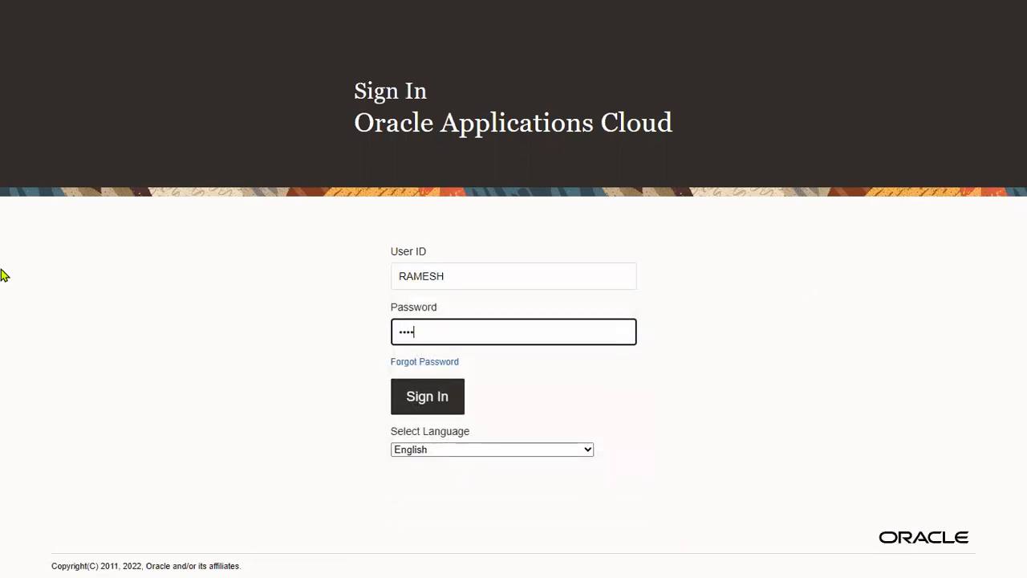
text(**)
click(438, 407)
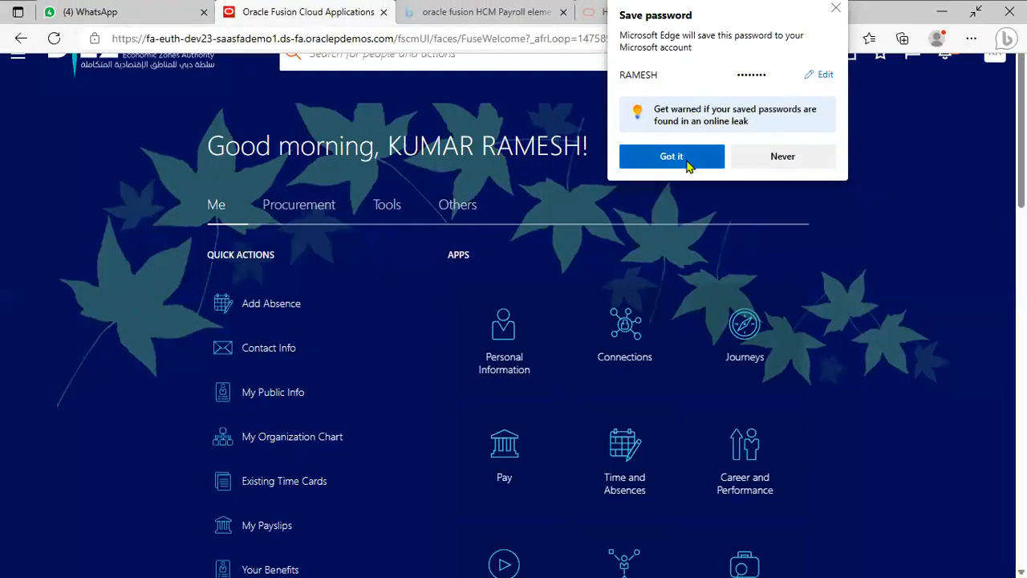
Go to Procurement > Suppliers and launch Create Supplier from the Tasks panel
click(682, 209)
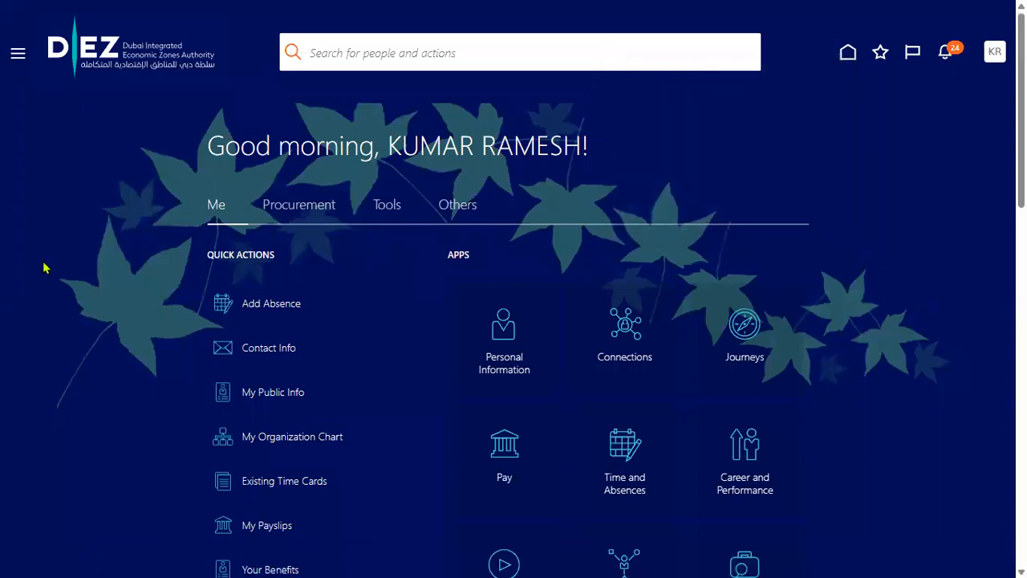
click(14, 59)
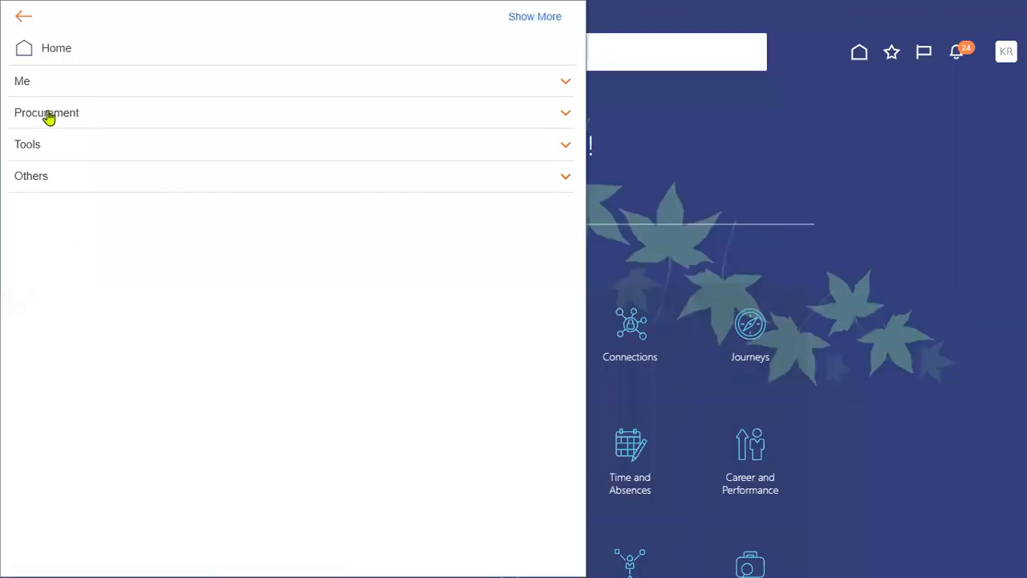
click(48, 116)
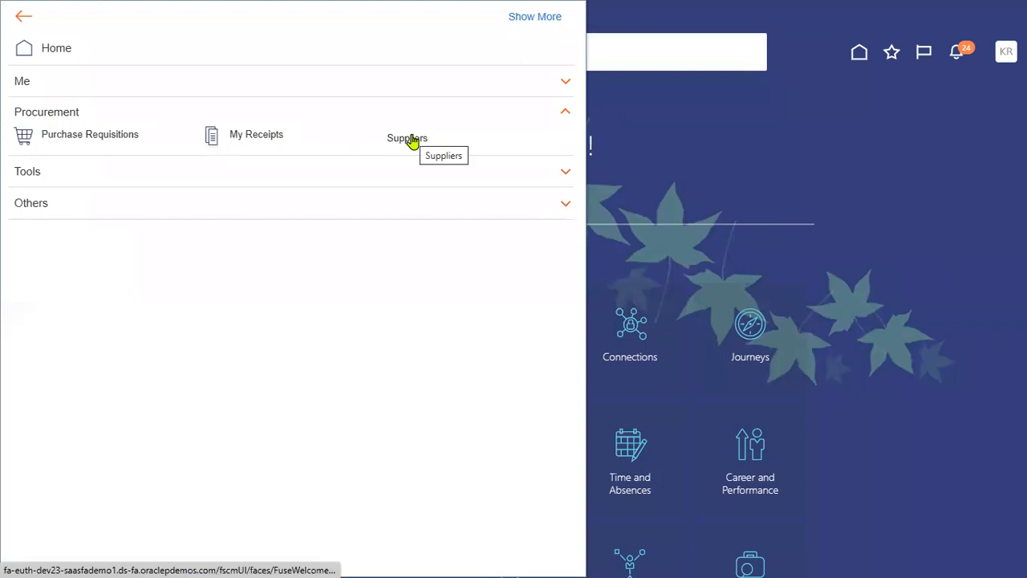
click(409, 139)
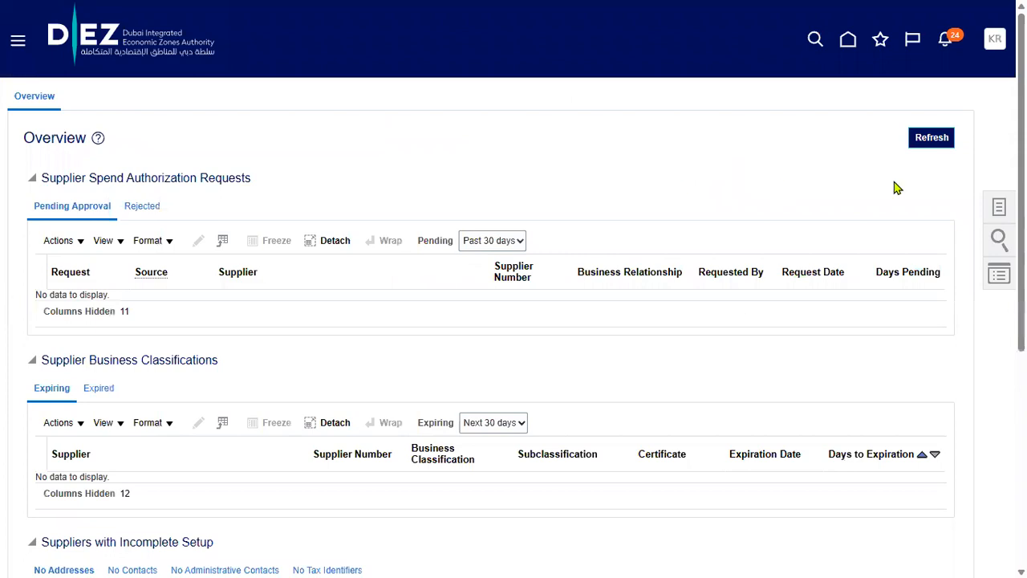
click(988, 202)
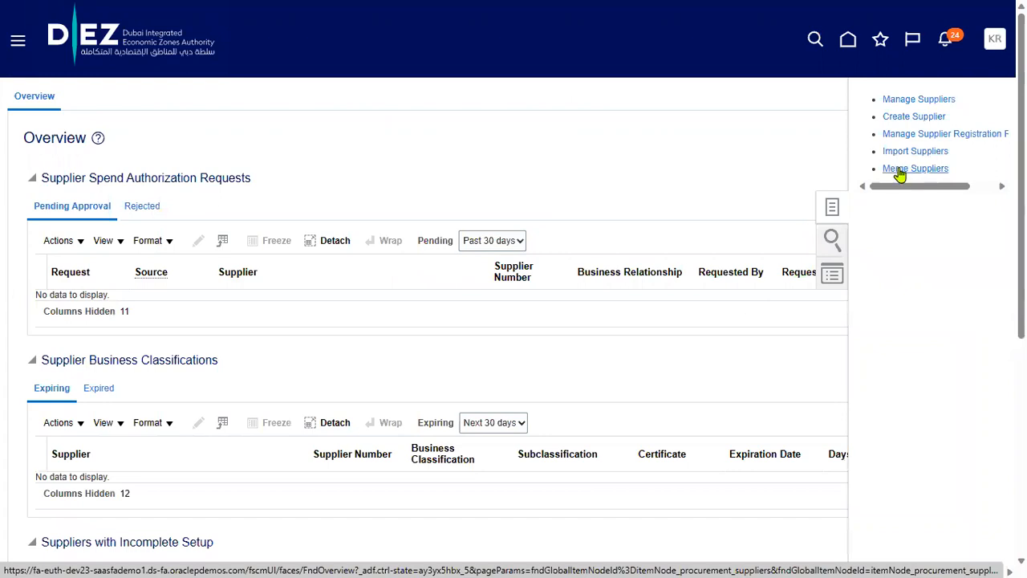
click(906, 119)
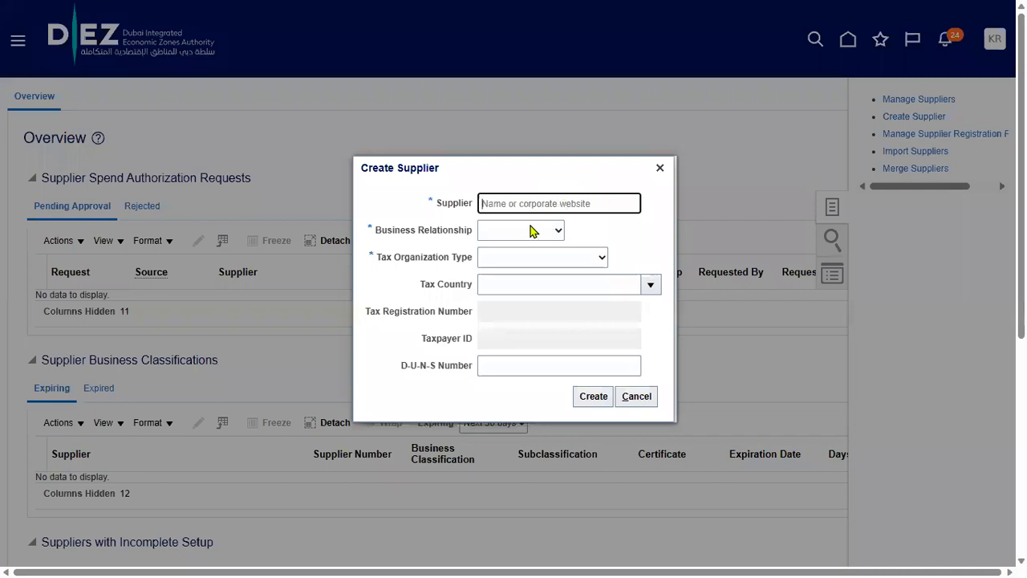
Create supplier 'IBM Corporation USA' as Spend Authorized with tax organization type Corporation
text(IB)
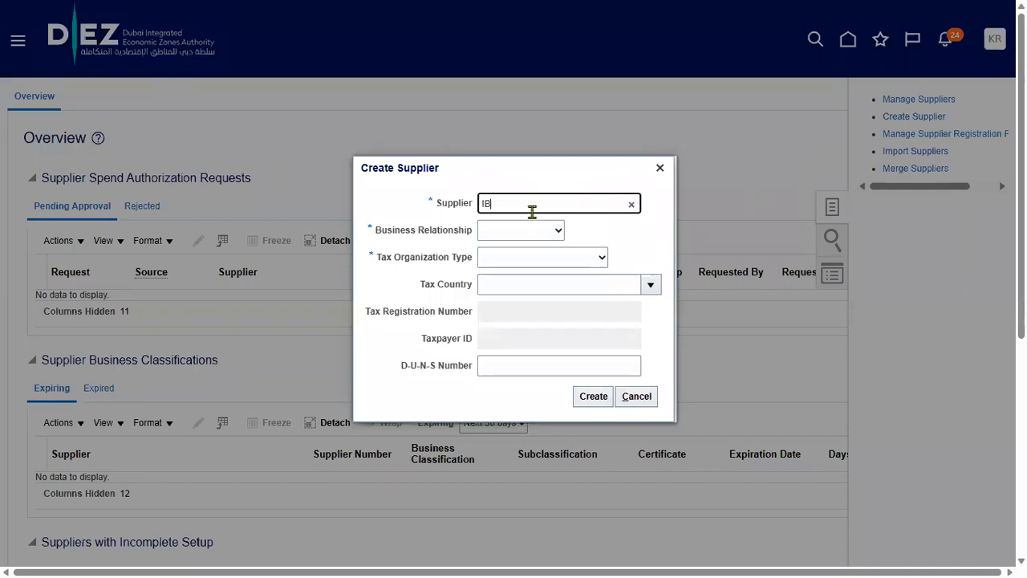
text(M Corporation USA)
key(Tab)
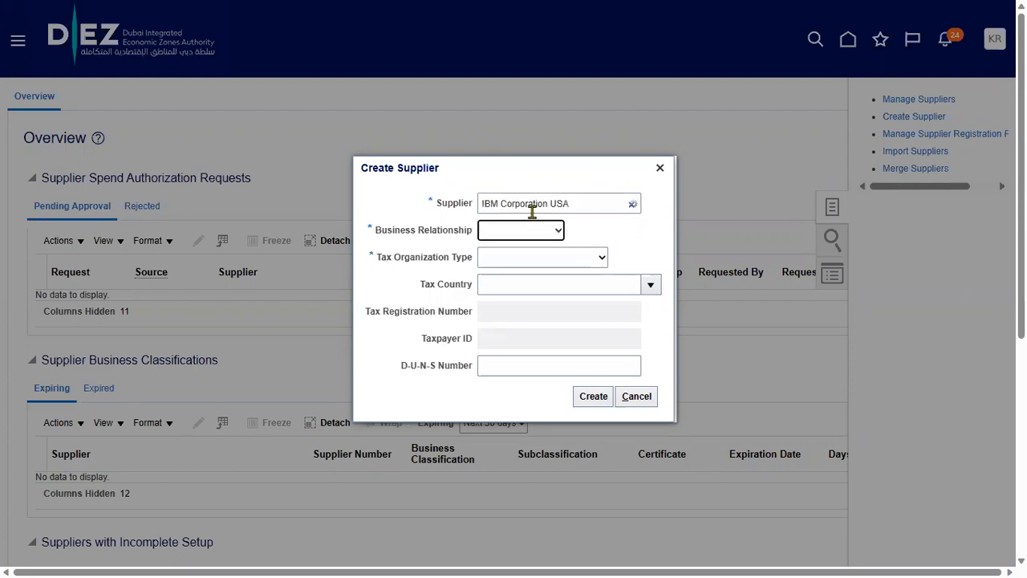
click(541, 232)
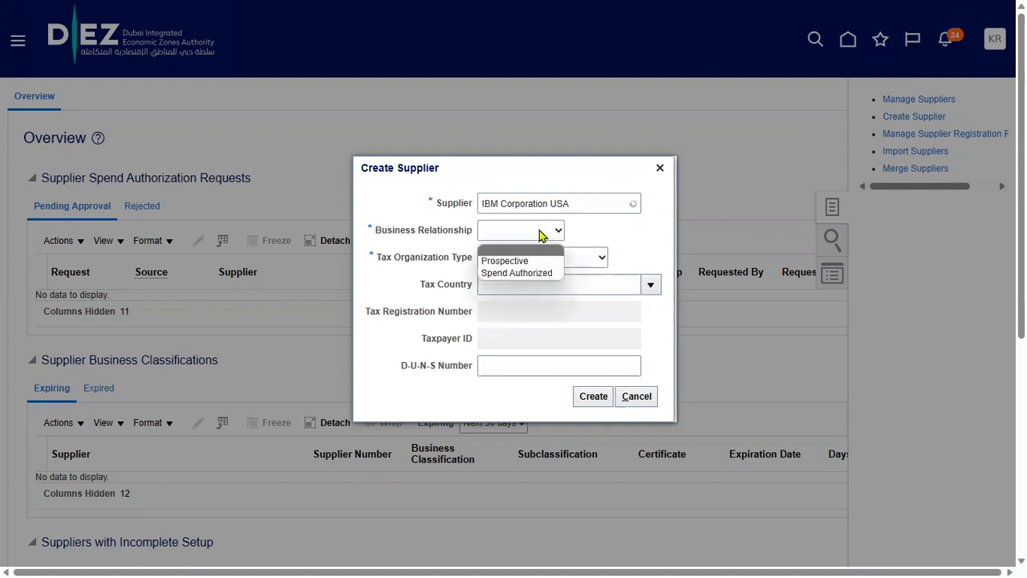
click(526, 273)
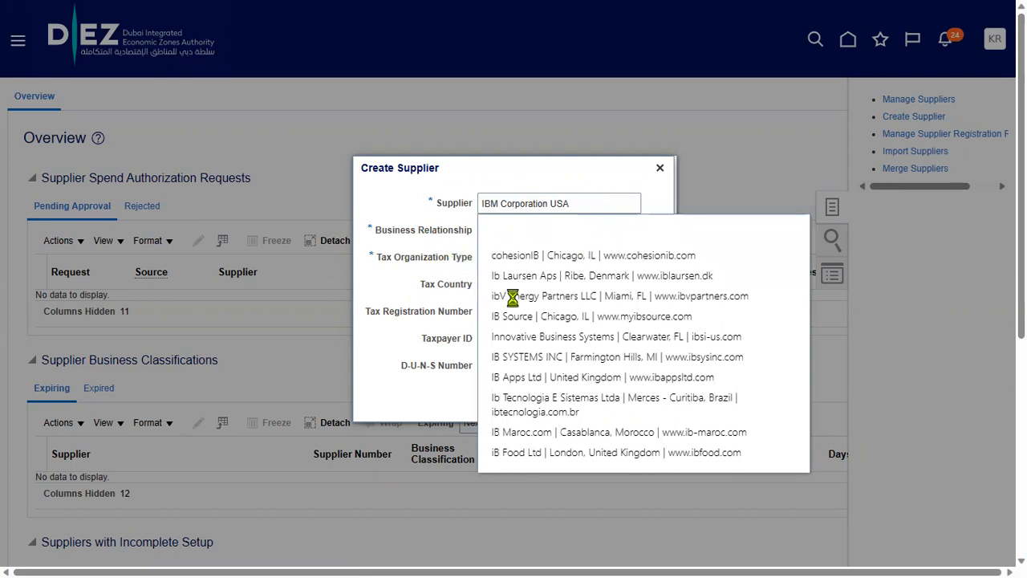
click(412, 313)
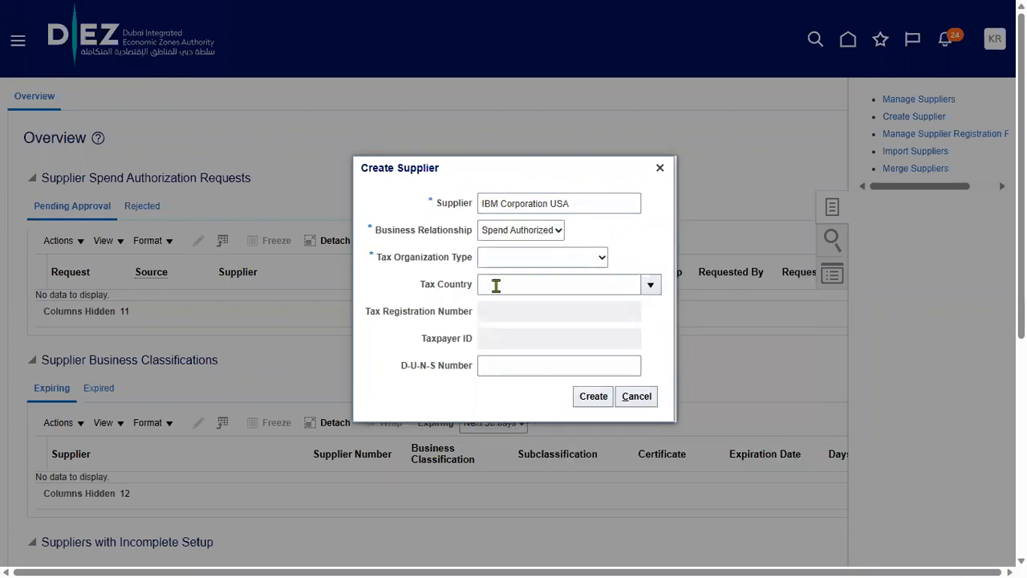
click(551, 266)
click(532, 300)
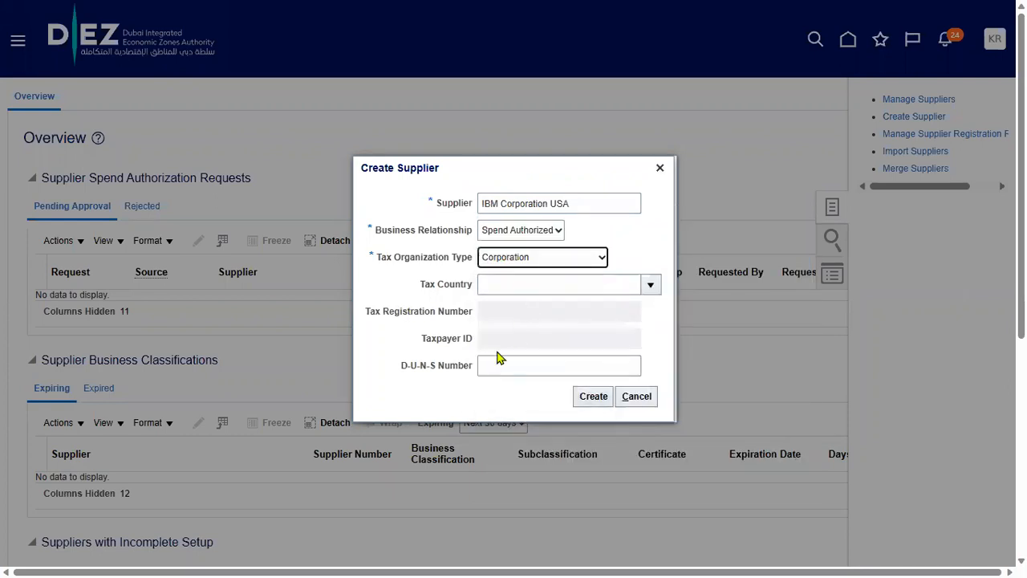
click(594, 396)
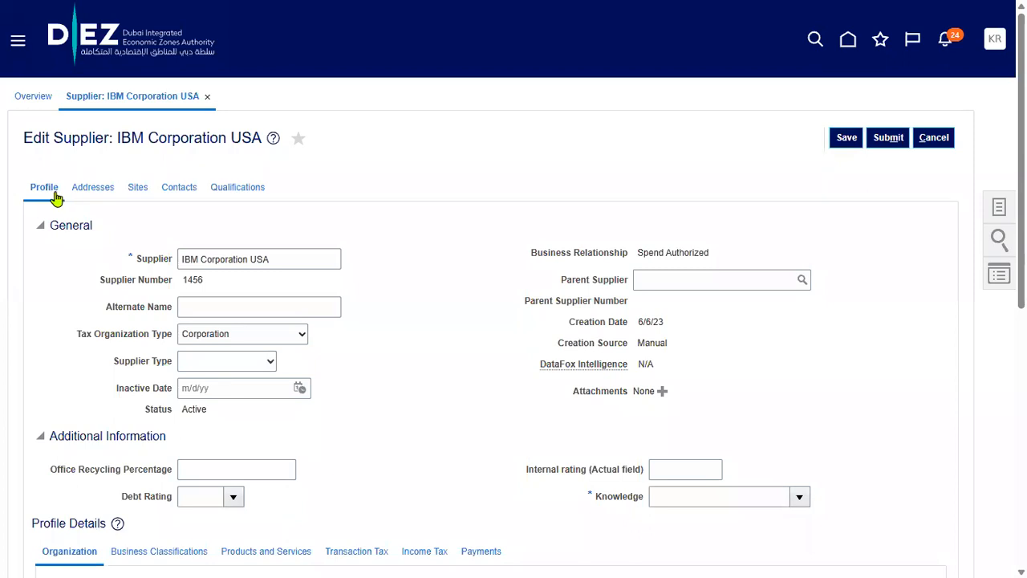
Fill the required Knowledge field with 2 Sub and switch to the supplier's Addresses section
click(92, 191)
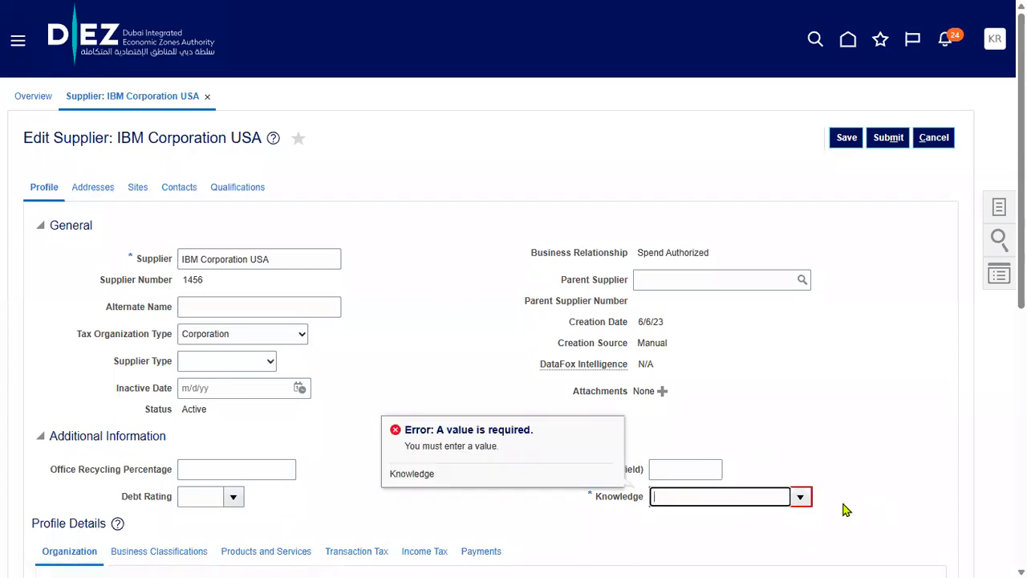
click(635, 521)
click(798, 497)
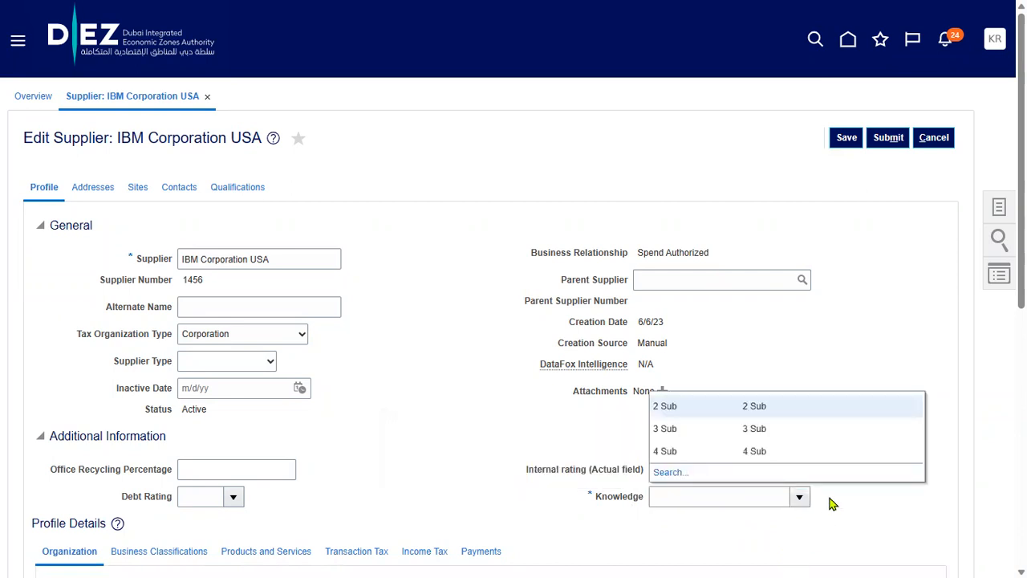
click(703, 408)
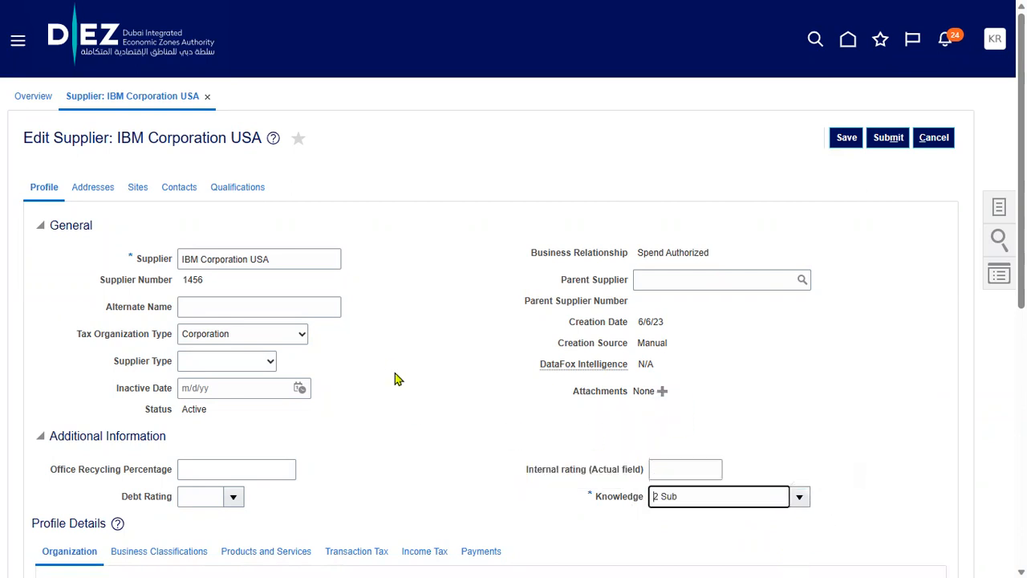
click(100, 189)
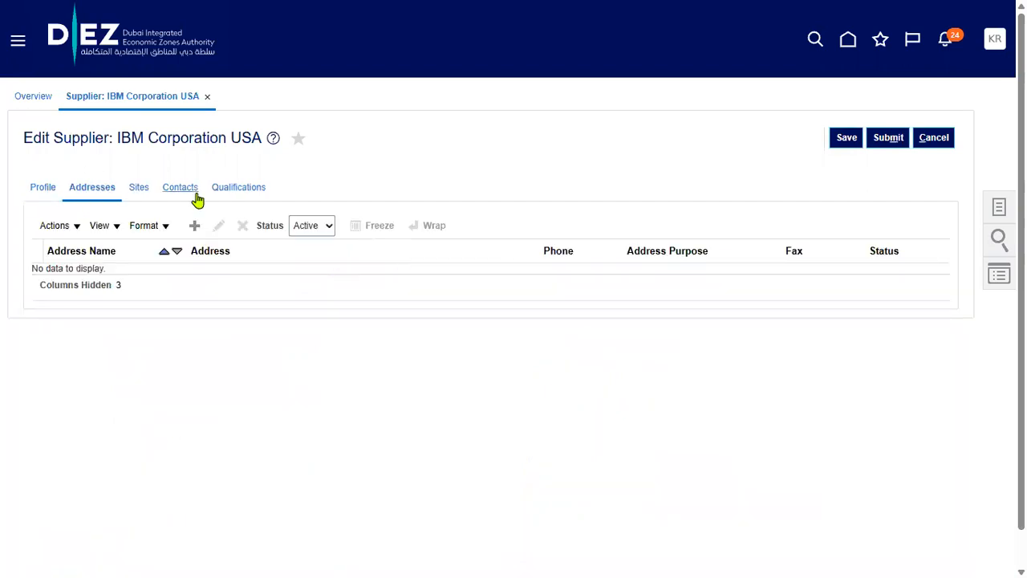
Start a new address for IBM Corporation USA with the Create icon
click(195, 227)
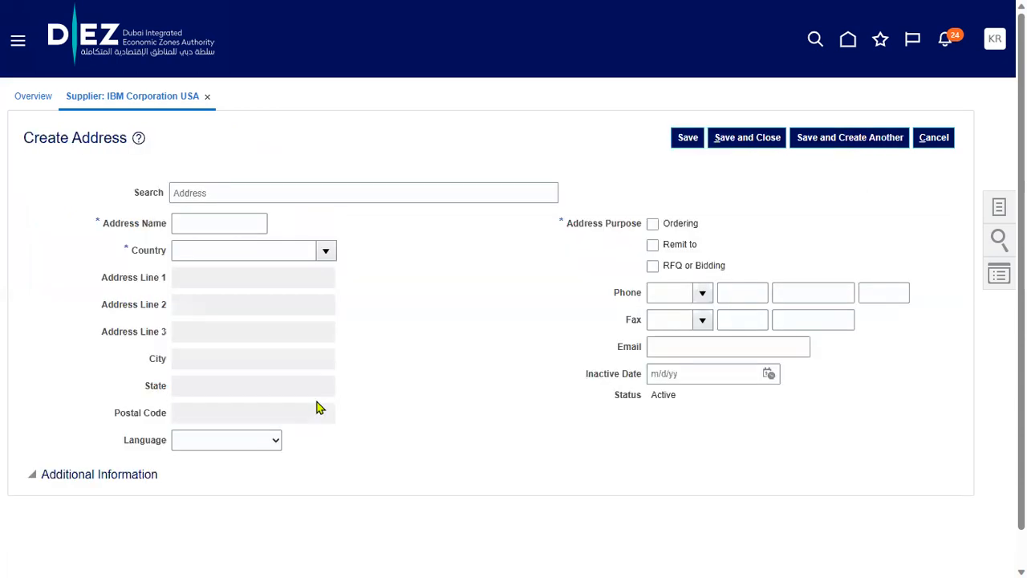
Name the new supplier address 'IBM Address' and set its country to United States
click(215, 224)
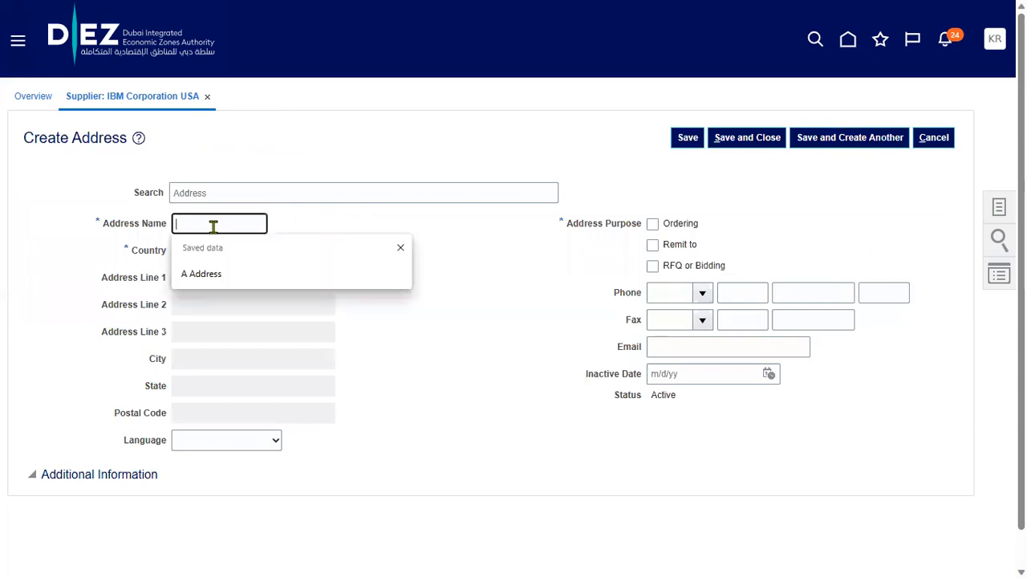
text(IBM)
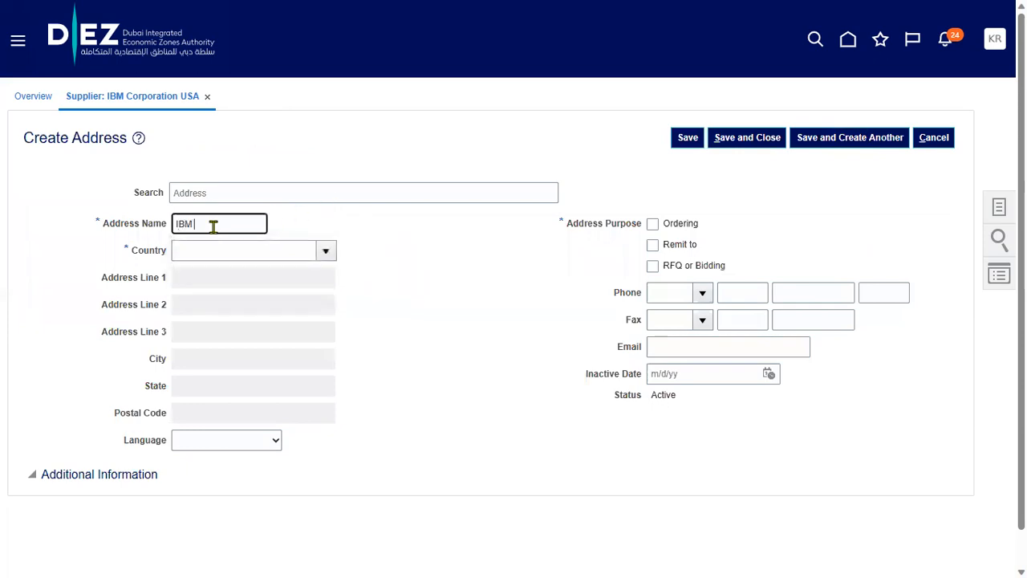
text( Address)
key(Tab)
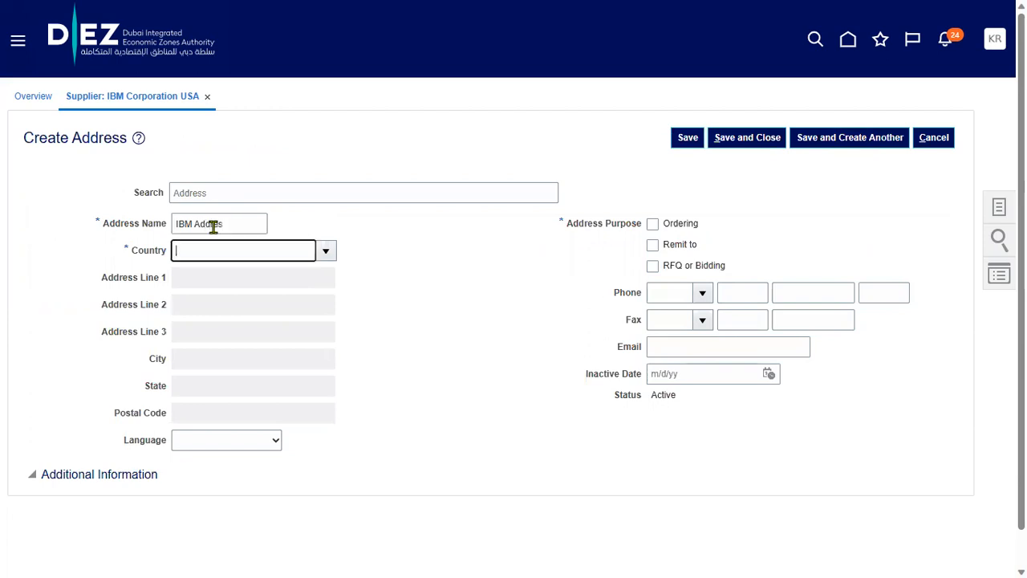
text(United States)
key(Tab)
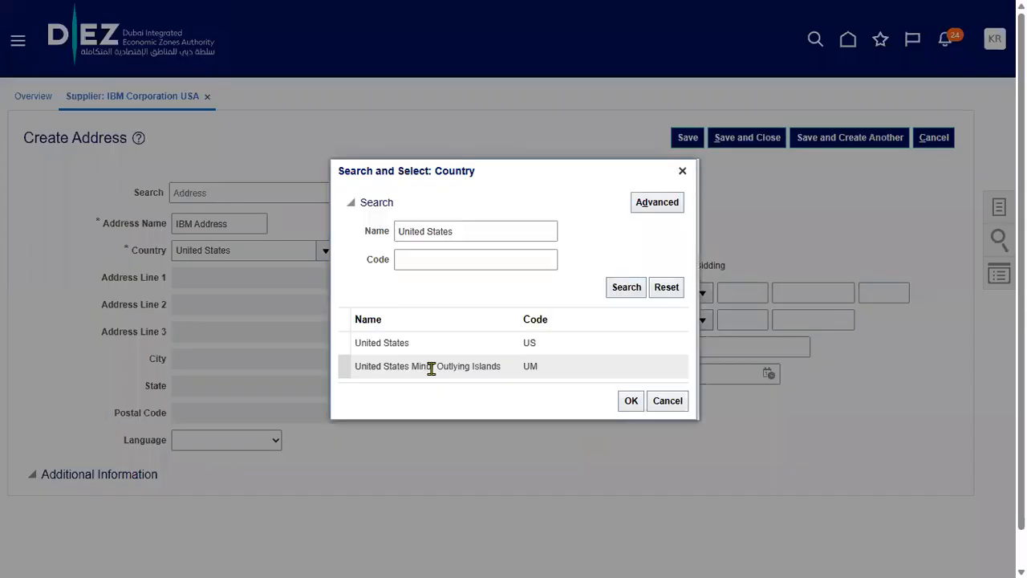
click(437, 345)
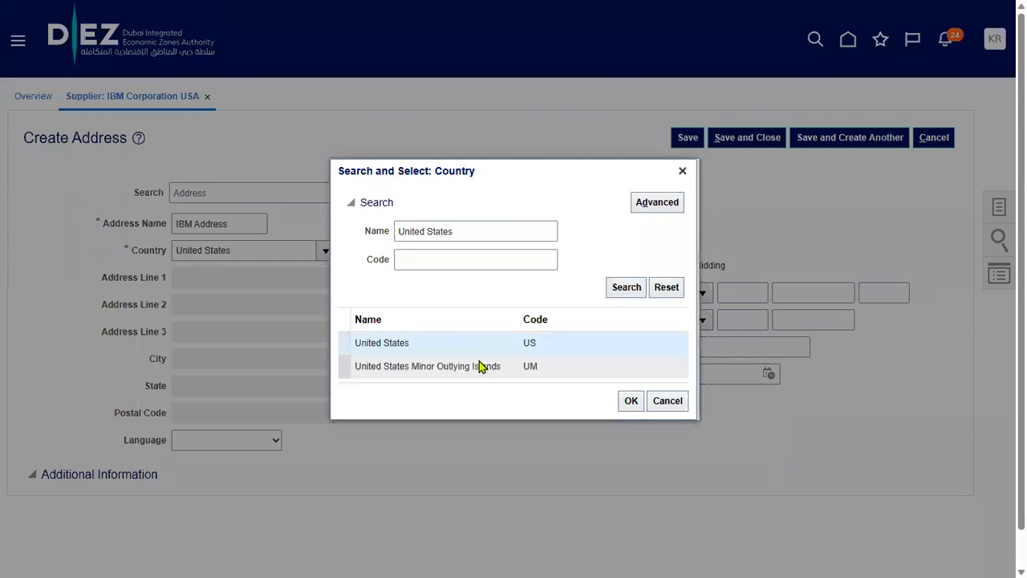
click(630, 400)
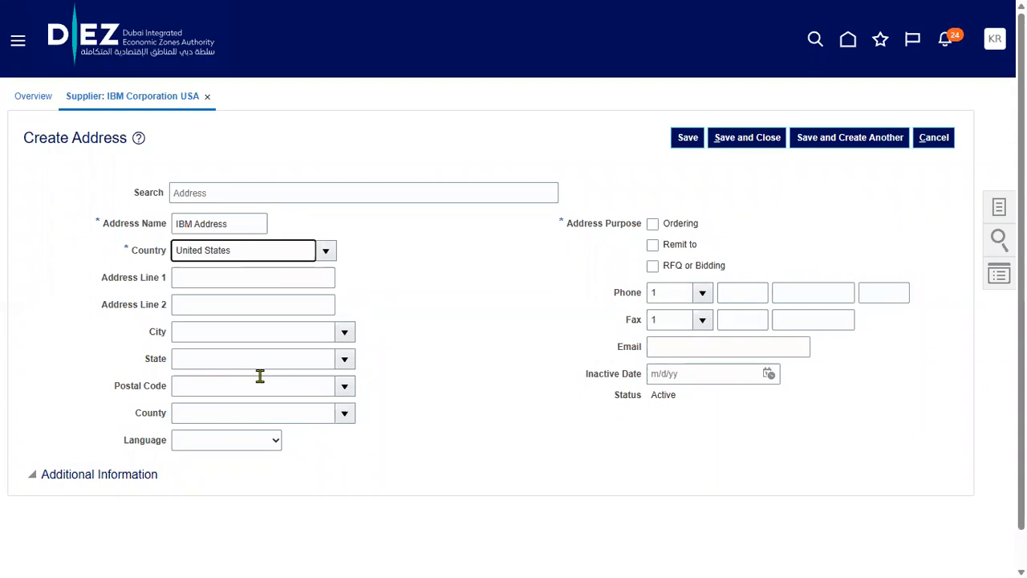
Fill Address Line 1 with 'IBM Address' and postal code 12200, auto-filling Albany, NY
click(459, 49)
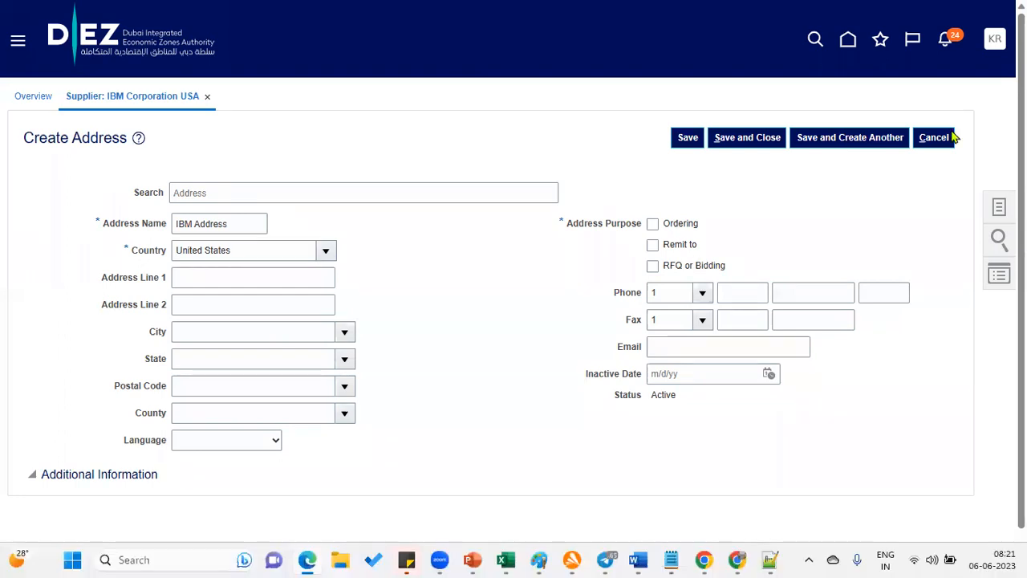
click(209, 358)
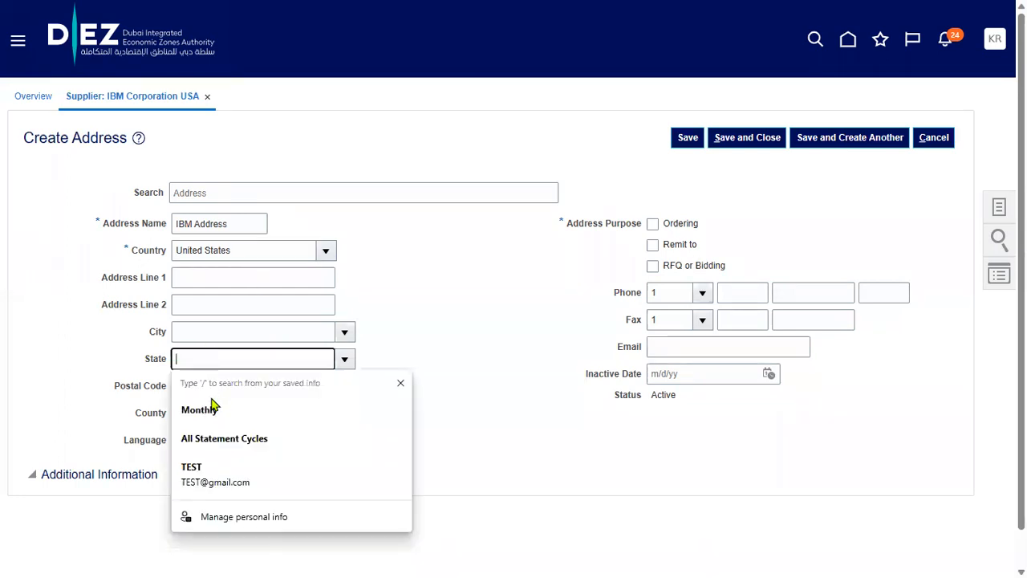
click(126, 402)
click(198, 393)
text(1)
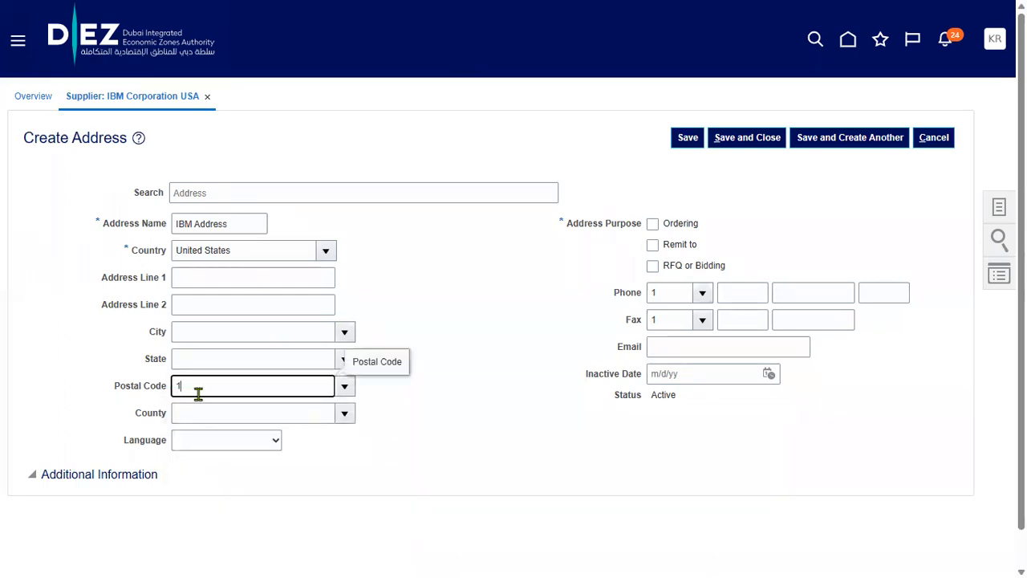
drag(242, 229, 19, 228)
key(ctrl+c)
click(224, 271)
key(ctrl+v)
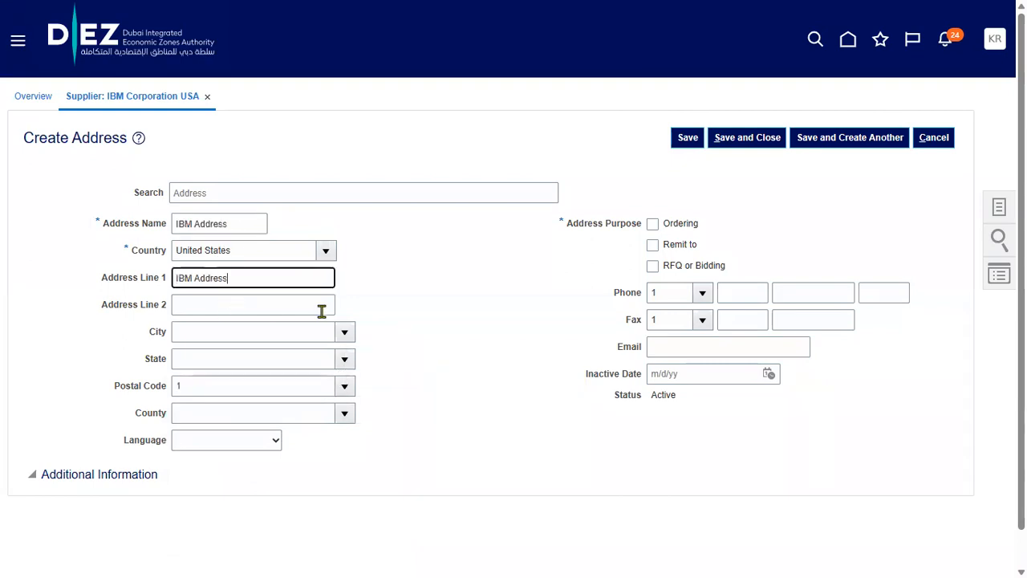
click(278, 387)
text(2200)
click(562, 373)
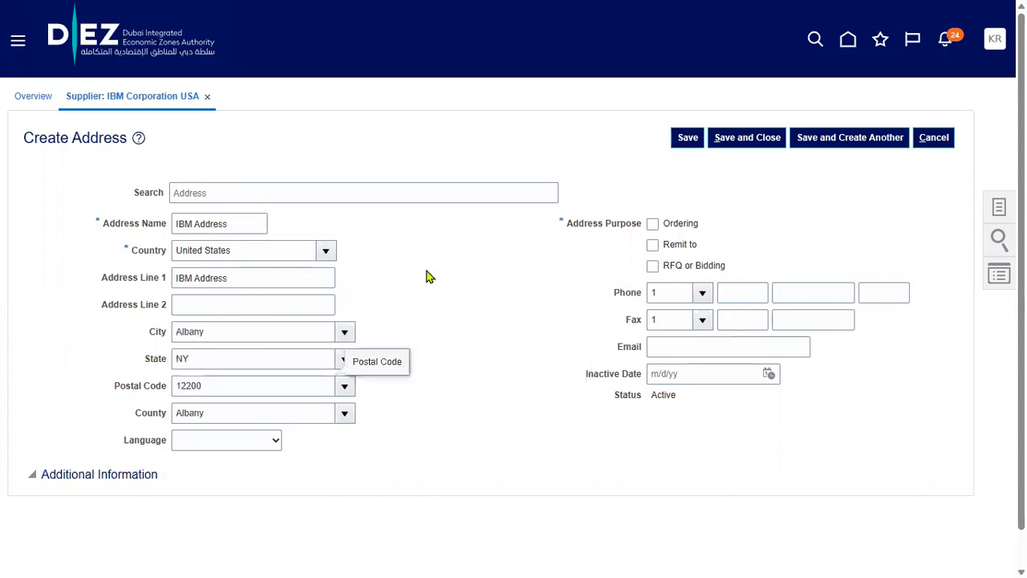
Mark the address for Ordering and RFQ or Bidding, then save and close it
click(673, 227)
click(674, 270)
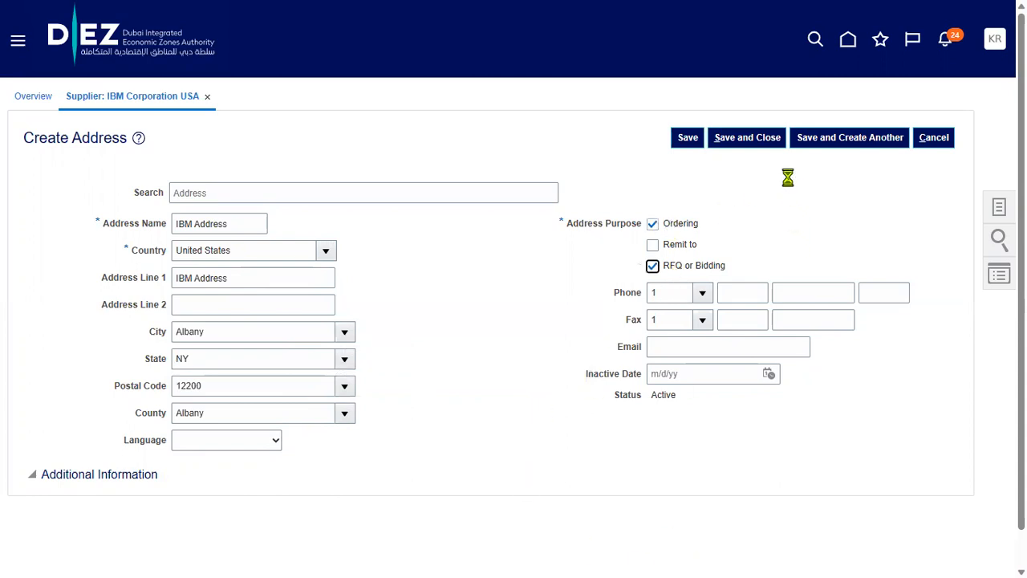
click(772, 139)
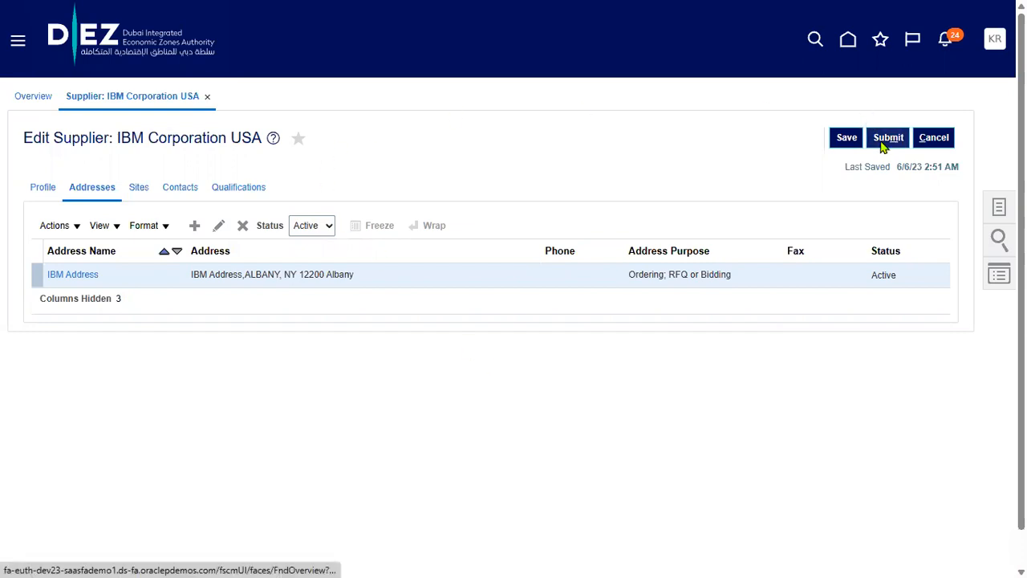
Review the Sites tab's address requirement note and submit the supplier changes for approval
click(133, 195)
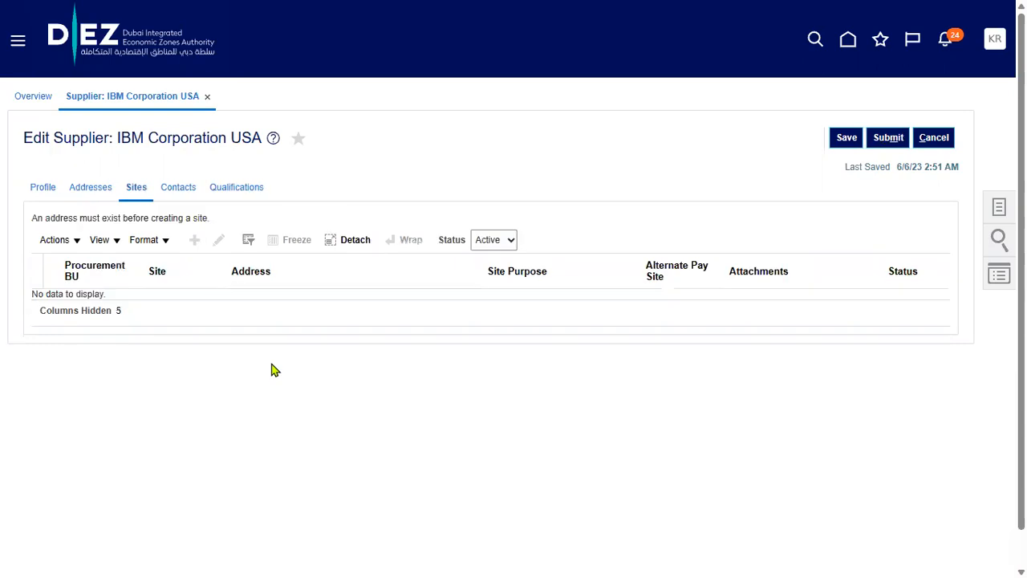
drag(31, 218, 215, 222)
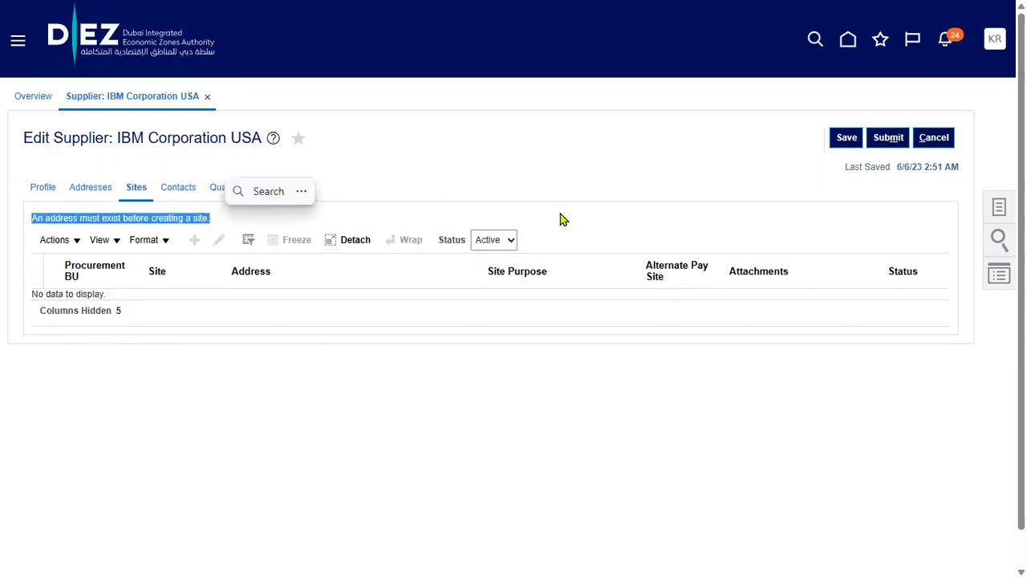
click(883, 143)
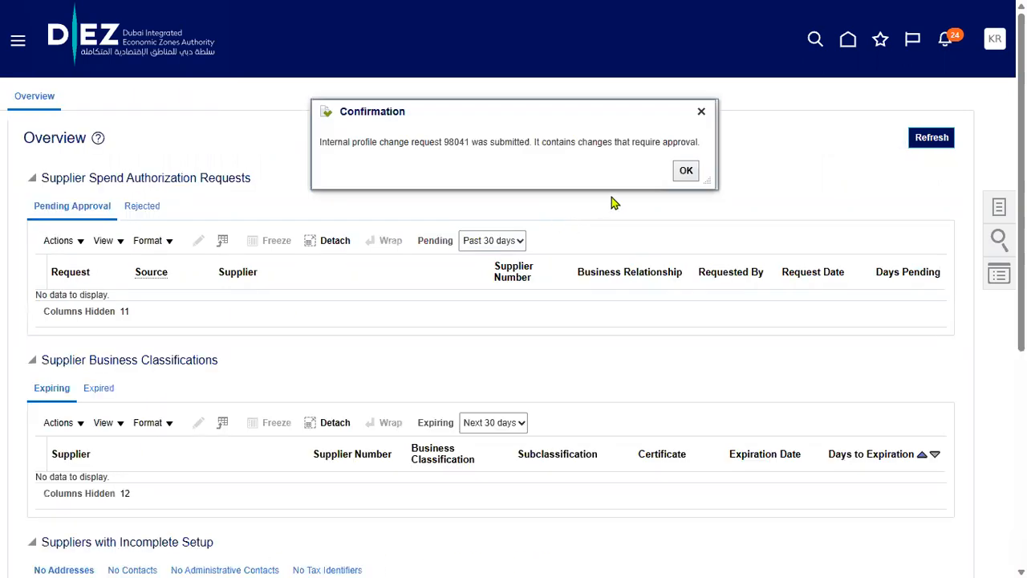
Acknowledge the confirmation and search Manage Suppliers for keyword 'IBM'
click(686, 171)
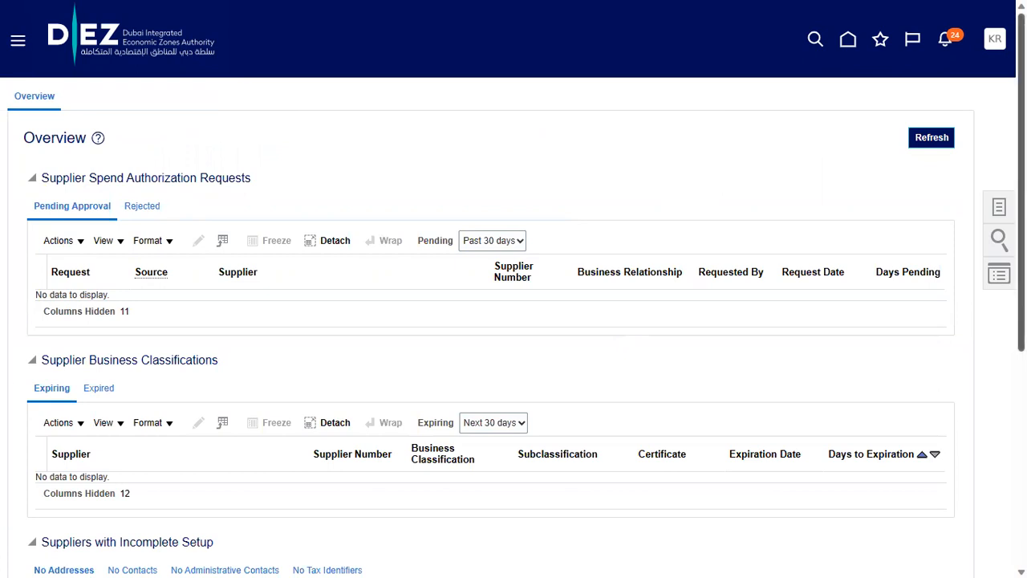
click(999, 207)
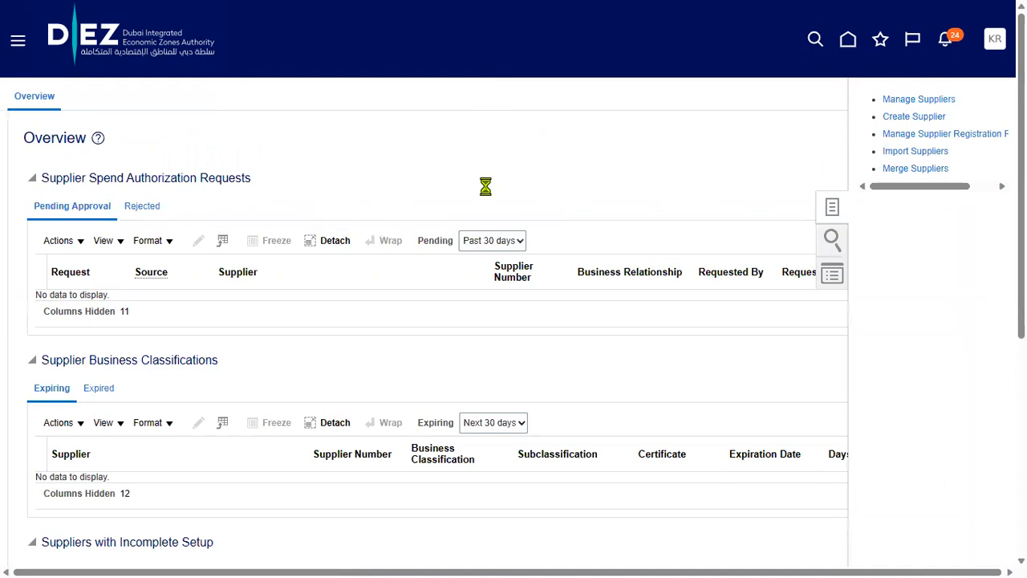
click(452, 223)
text(IBM)
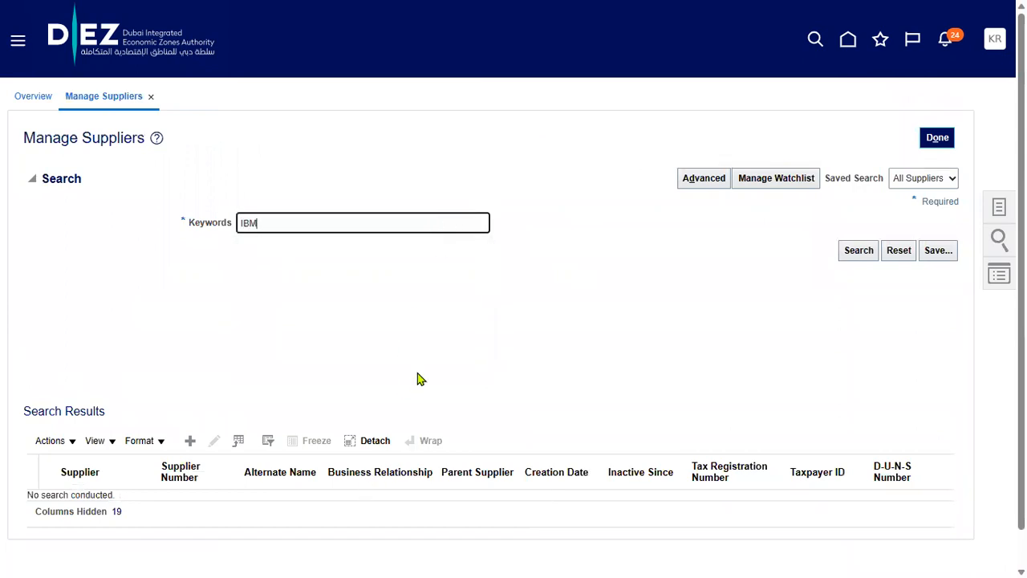
key(Return)
Verify IBM Corporation USA's profile change request is still pending, then return to the checklist
scroll(241, 502, down, 1)
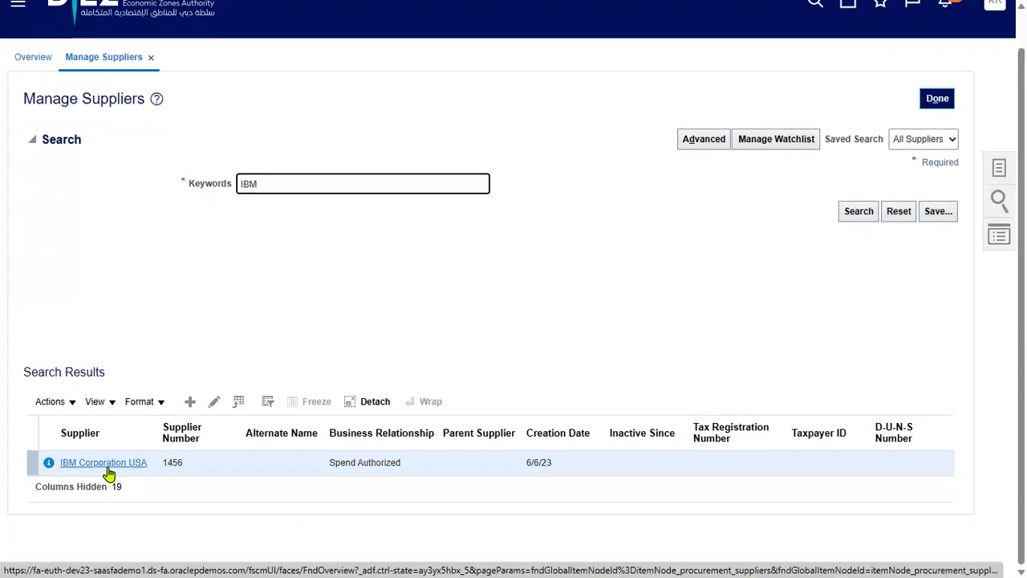
click(49, 465)
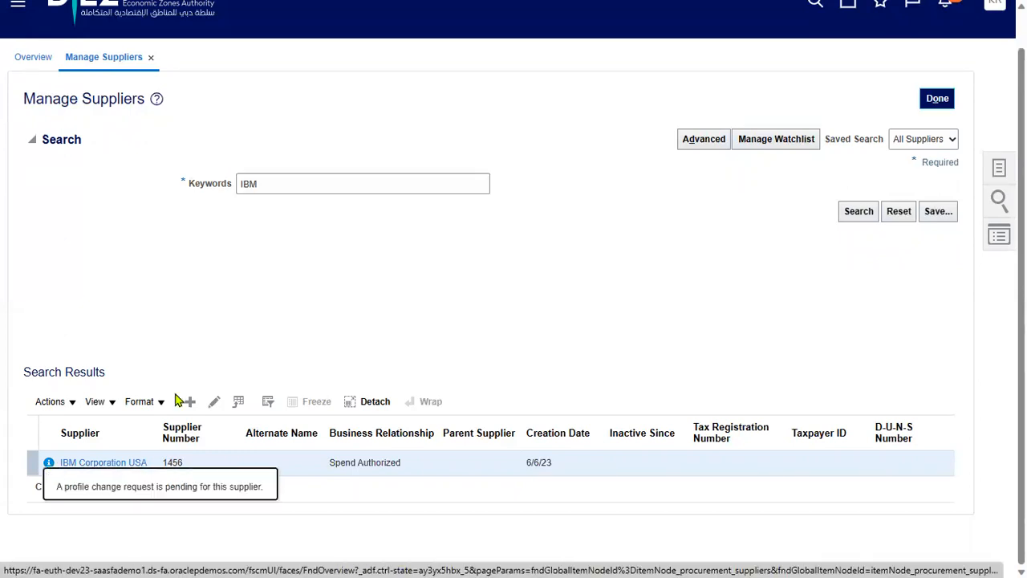
scroll(700, 300, up, 1)
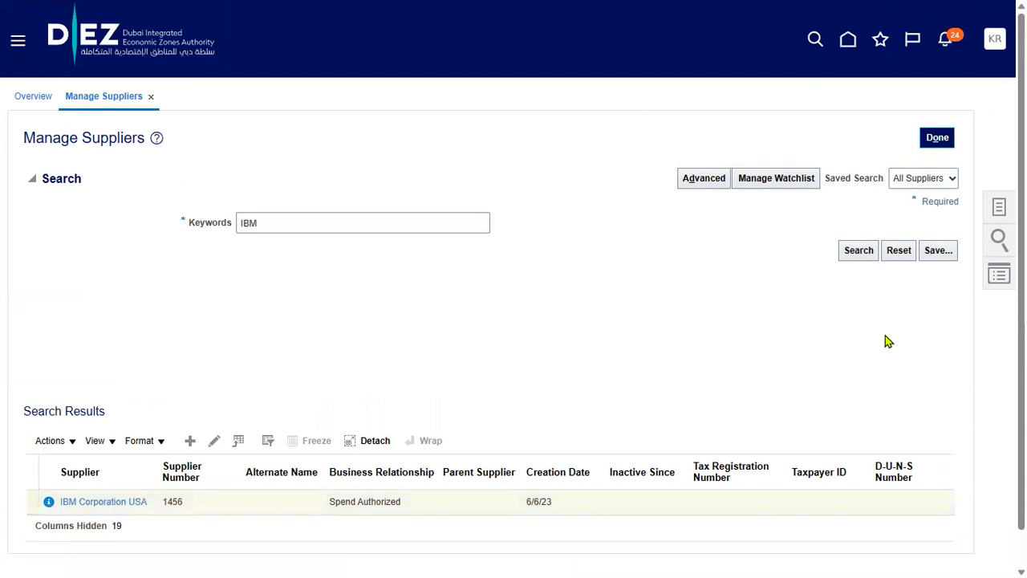
key(alt+Tab)
key(alt+Tab)
key(alt+Tab)
key(alt+Tab)
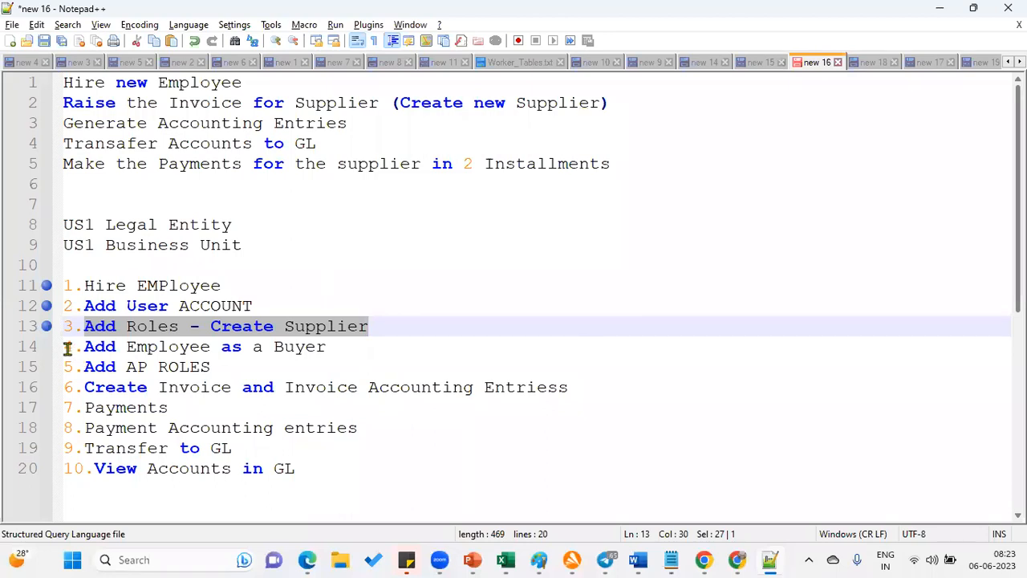
Bookmark checklist line 14 for step 4, Add Employee as a Buyer
click(46, 347)
click(336, 348)
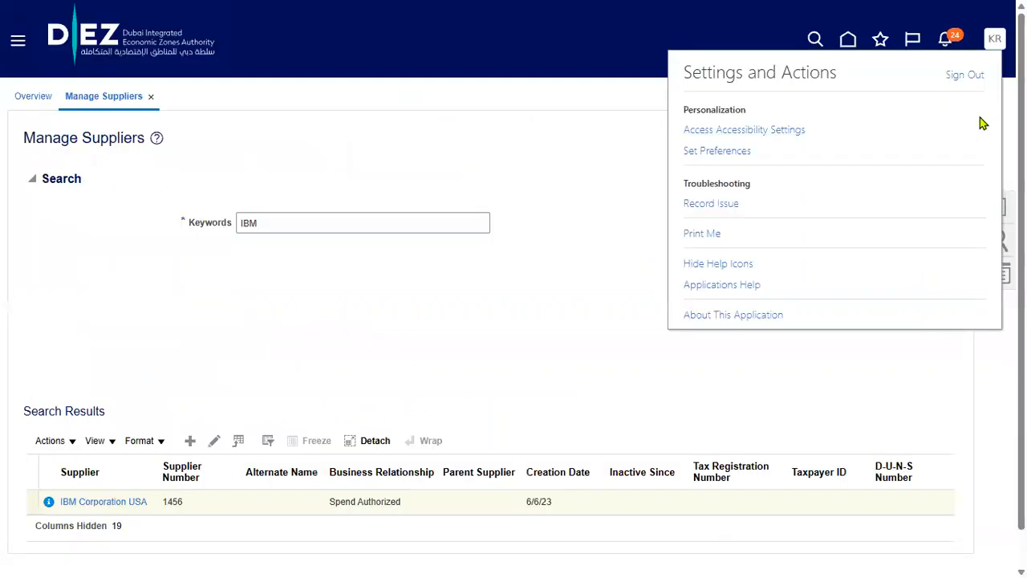
Sign out and sign back in with the saved SCM user credentials
click(967, 75)
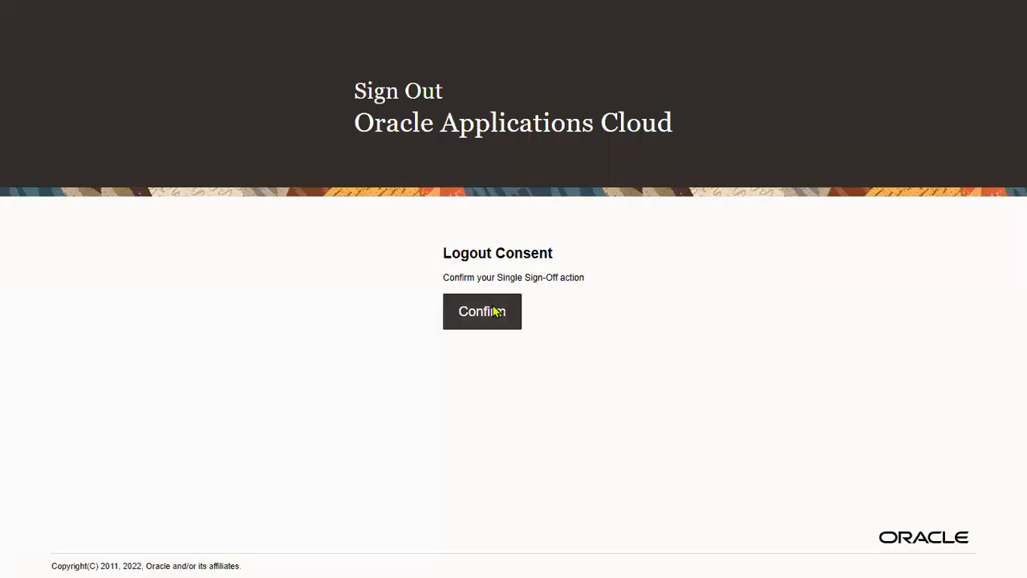
click(495, 310)
click(529, 282)
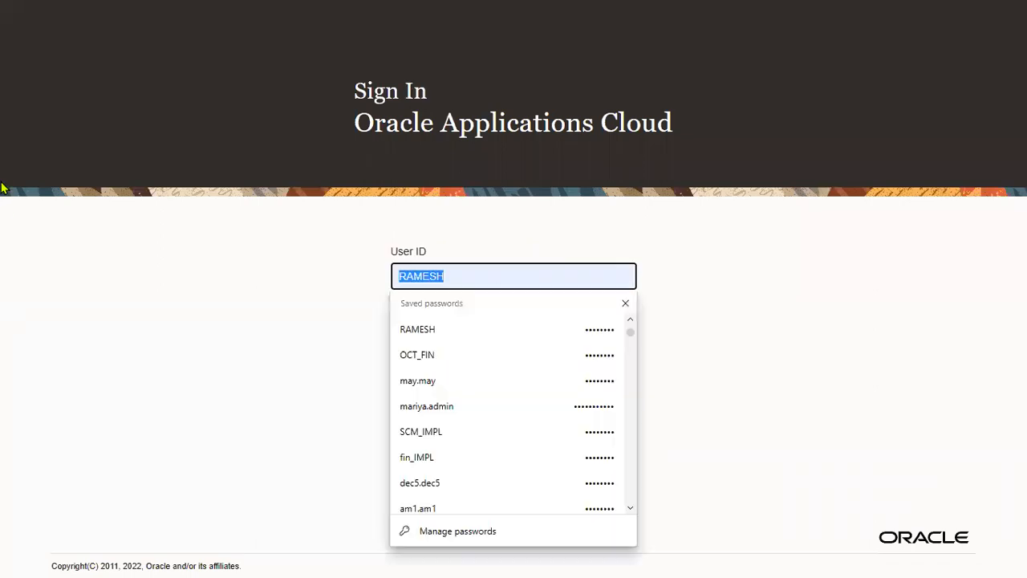
text(sc)
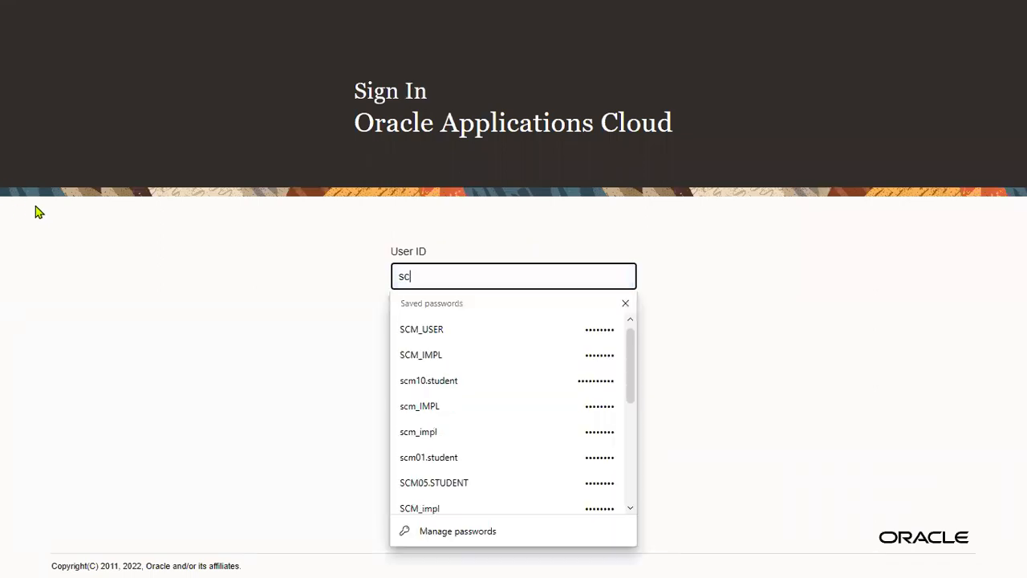
click(452, 330)
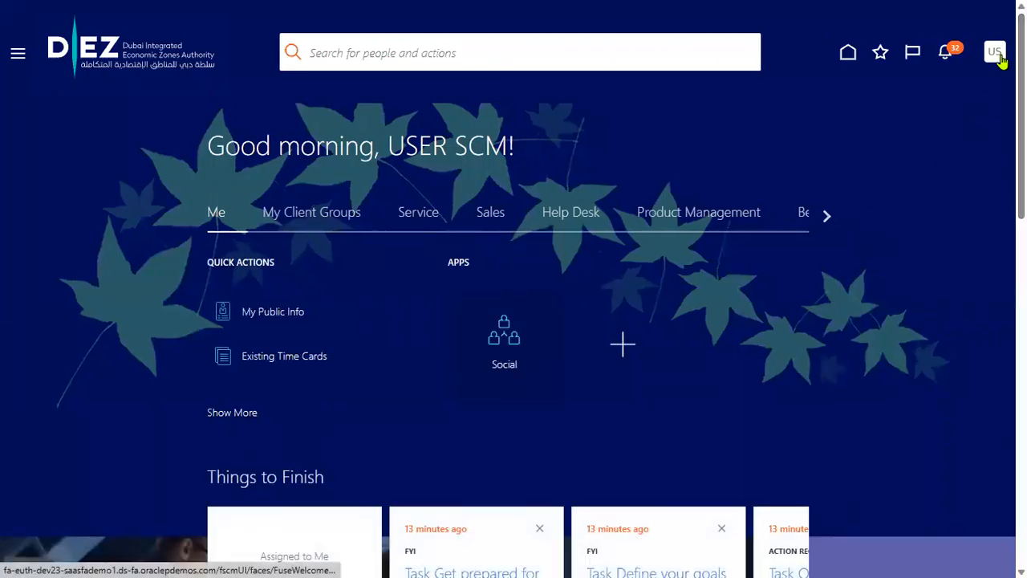
Open the Settings and Actions menu from the new user's home page
click(1000, 58)
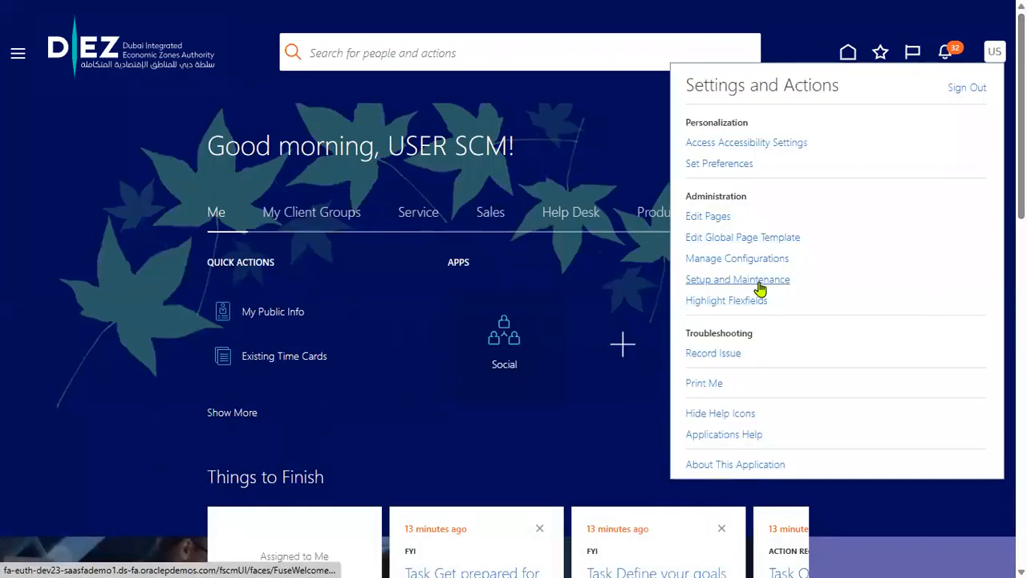
Go to Setup and Maintenance from the Settings and Actions menu
click(760, 284)
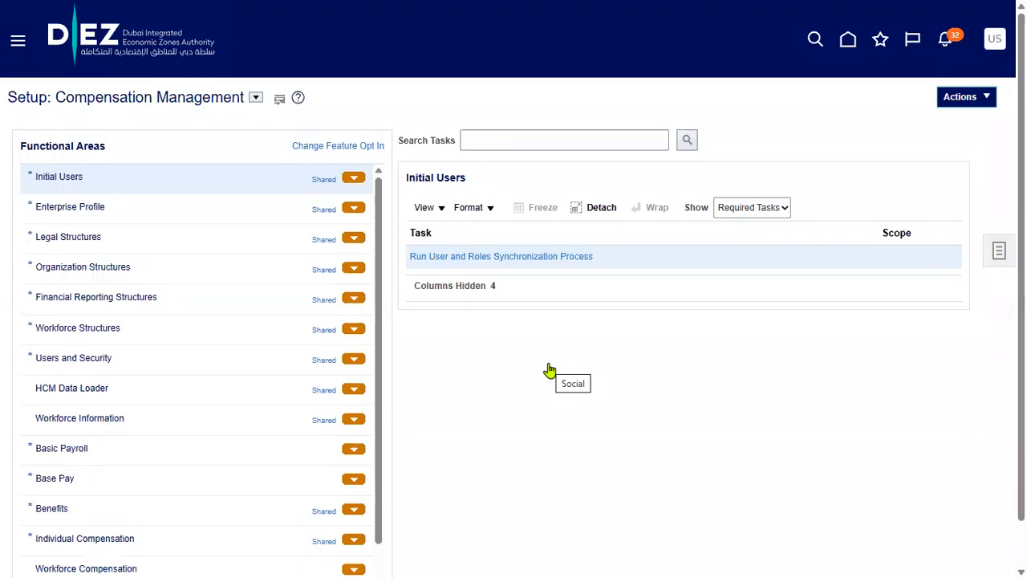
Switch setup to Financials, search tasks for 'agent', and open Manage Procurement Agents' business unit scope
click(255, 98)
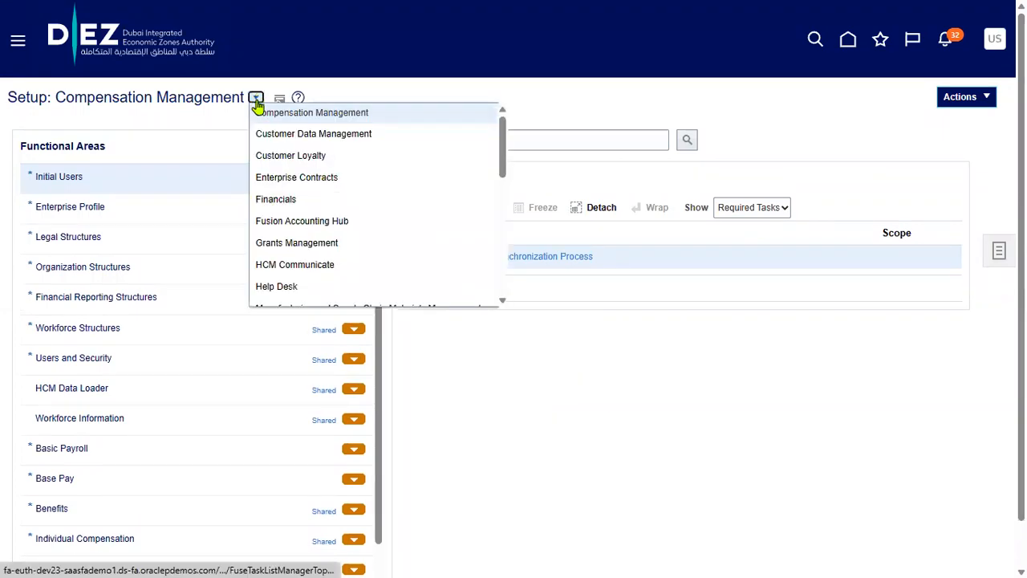
click(270, 200)
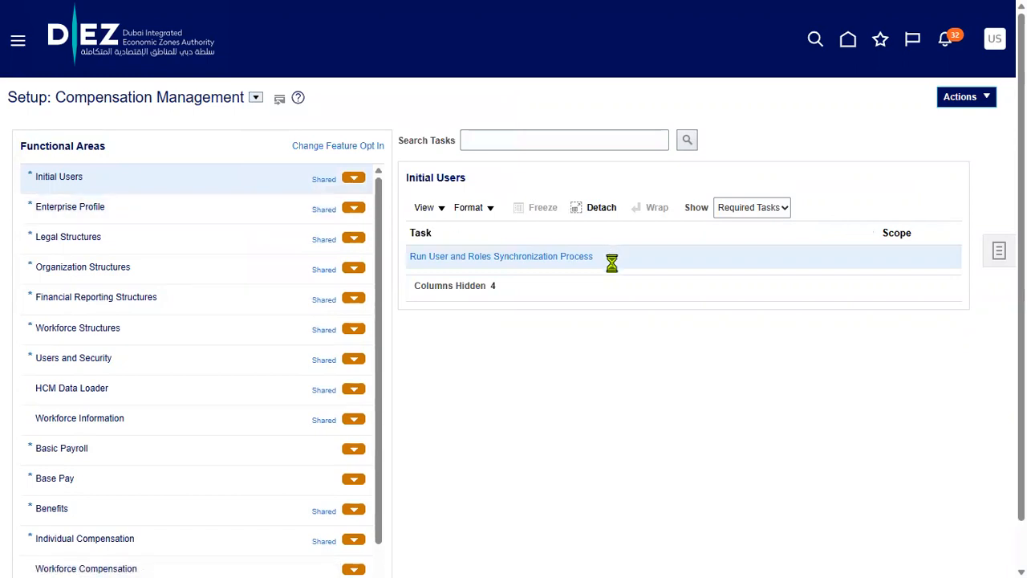
click(550, 139)
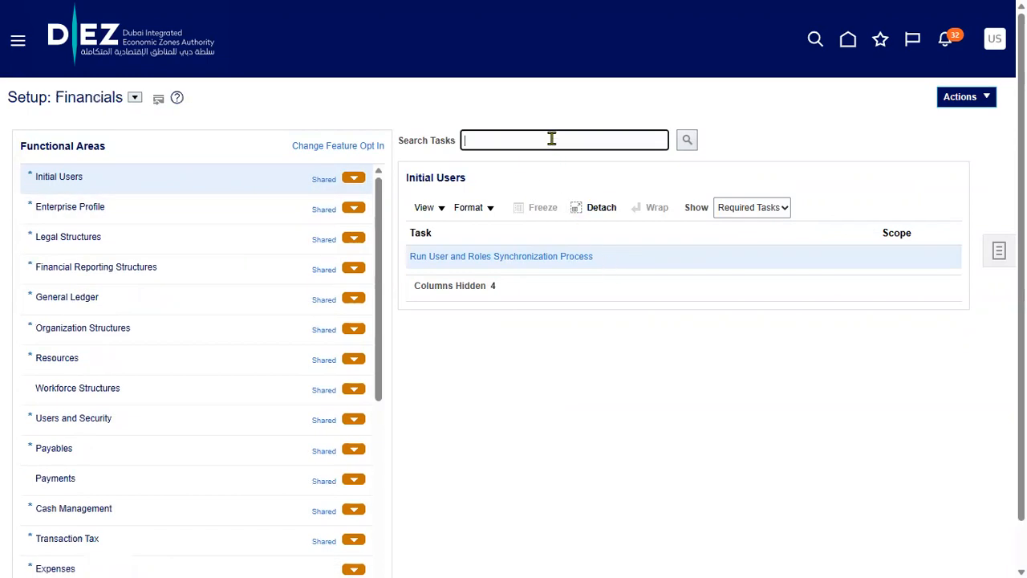
text(agent)
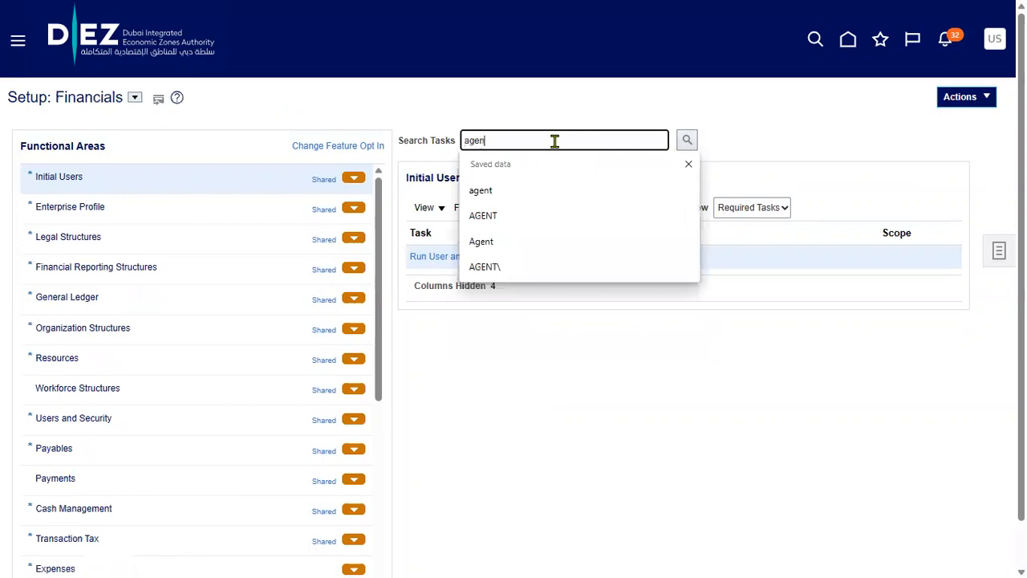
click(526, 216)
click(687, 139)
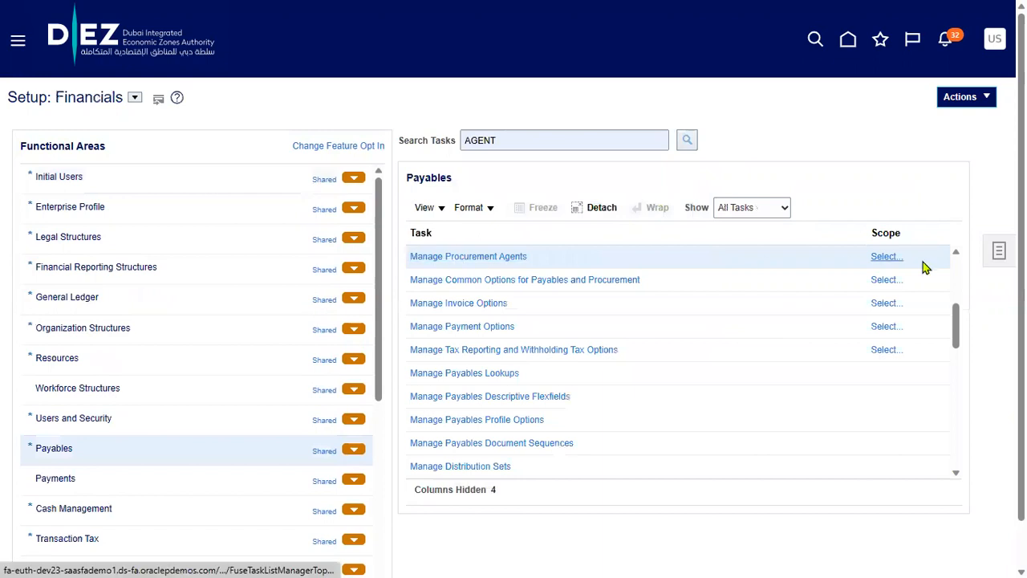
click(888, 257)
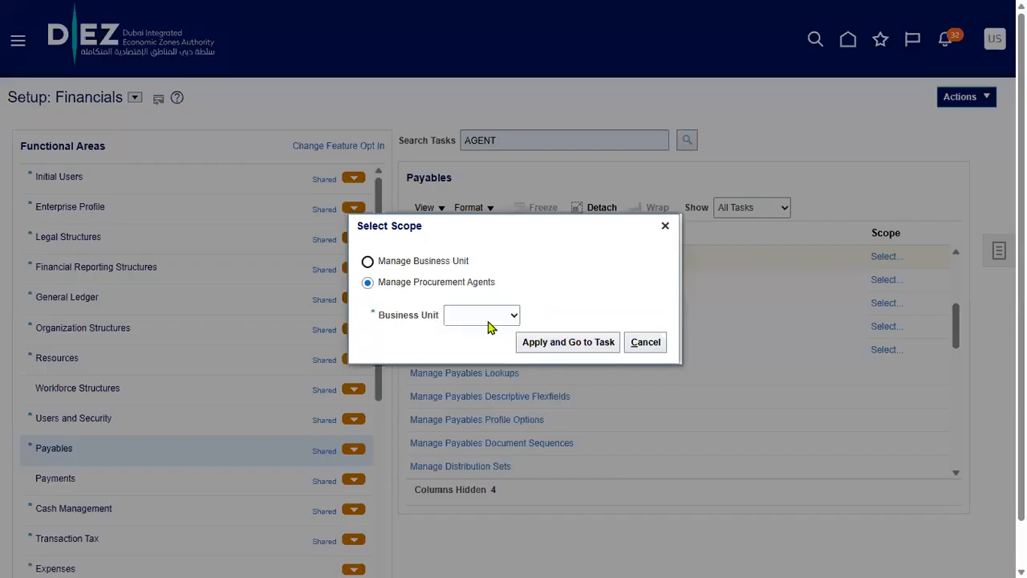
click(489, 321)
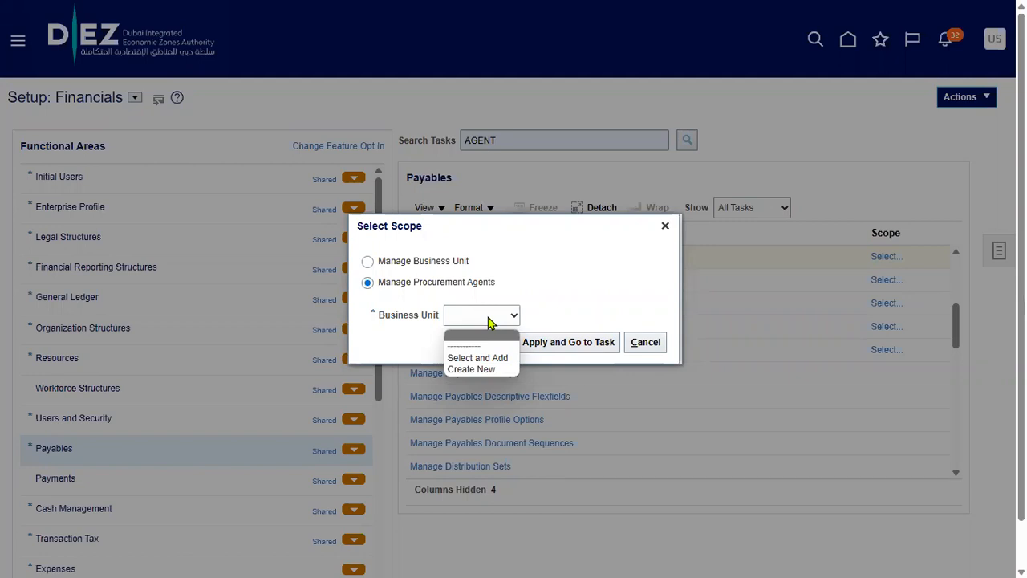
Choose Select and Add for the business unit scope and go to the task
click(488, 320)
click(487, 321)
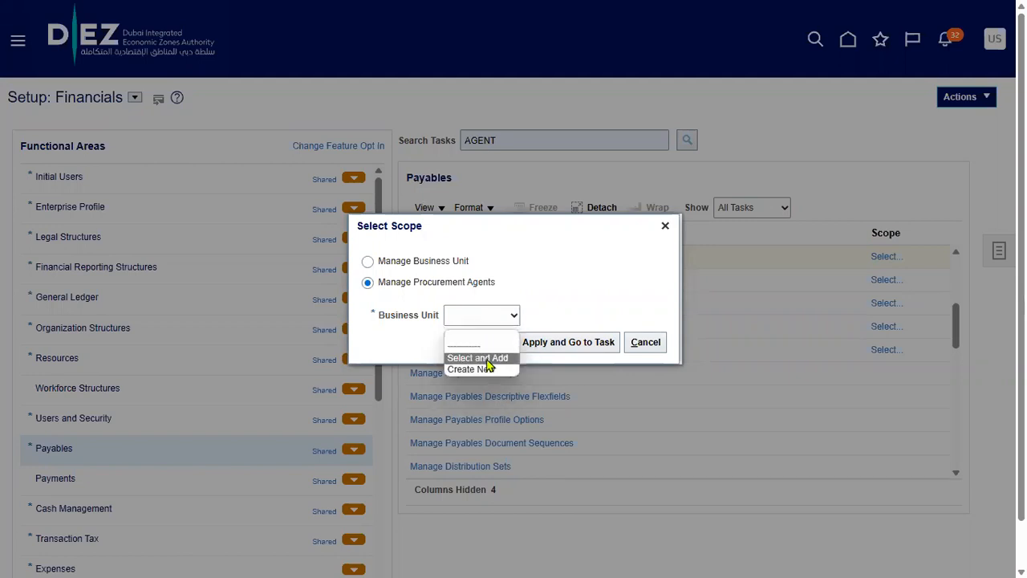
click(486, 358)
click(540, 344)
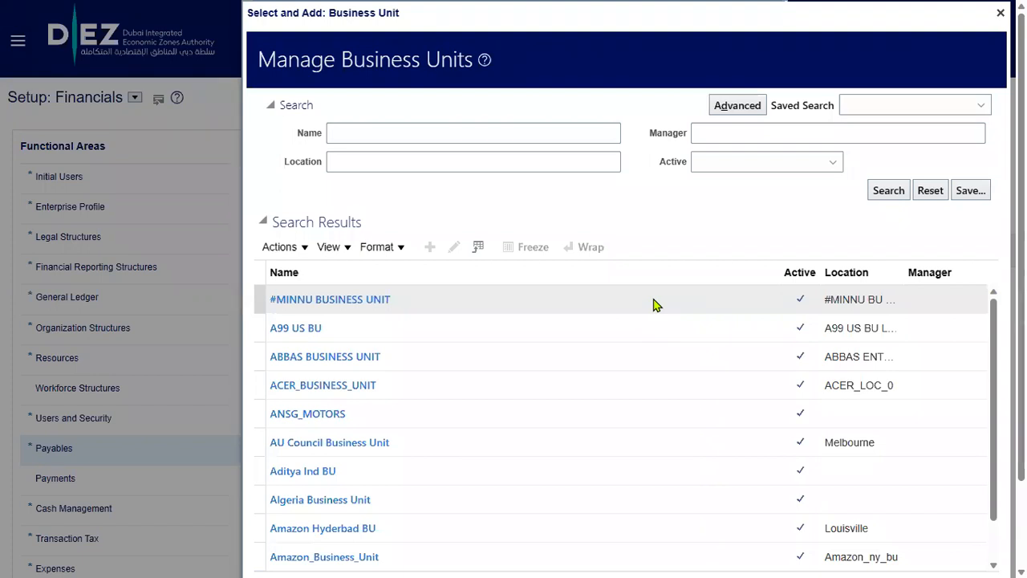
Search for and select US1 Business Unit as the scope, then save and close
click(419, 133)
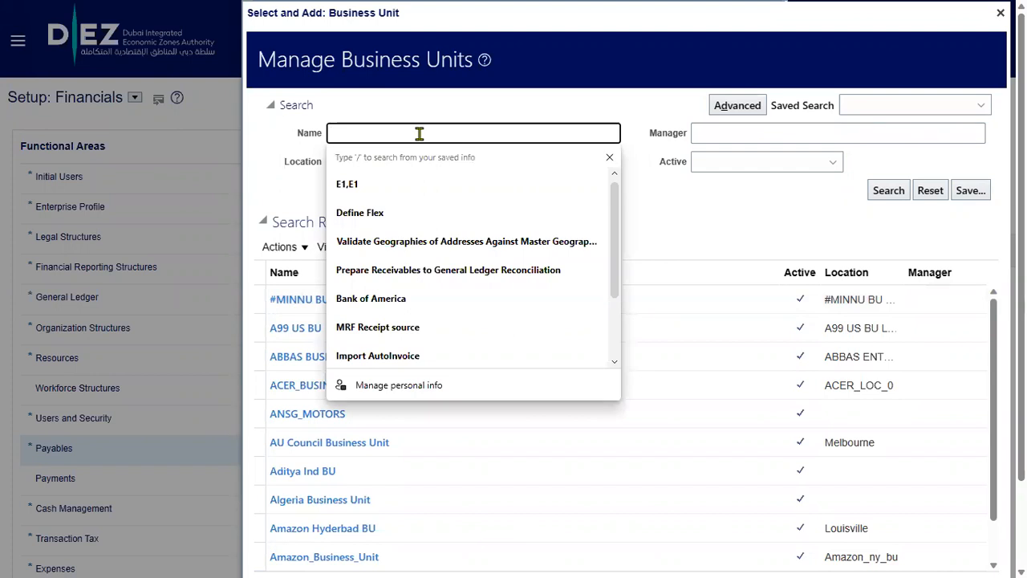
text(US1)
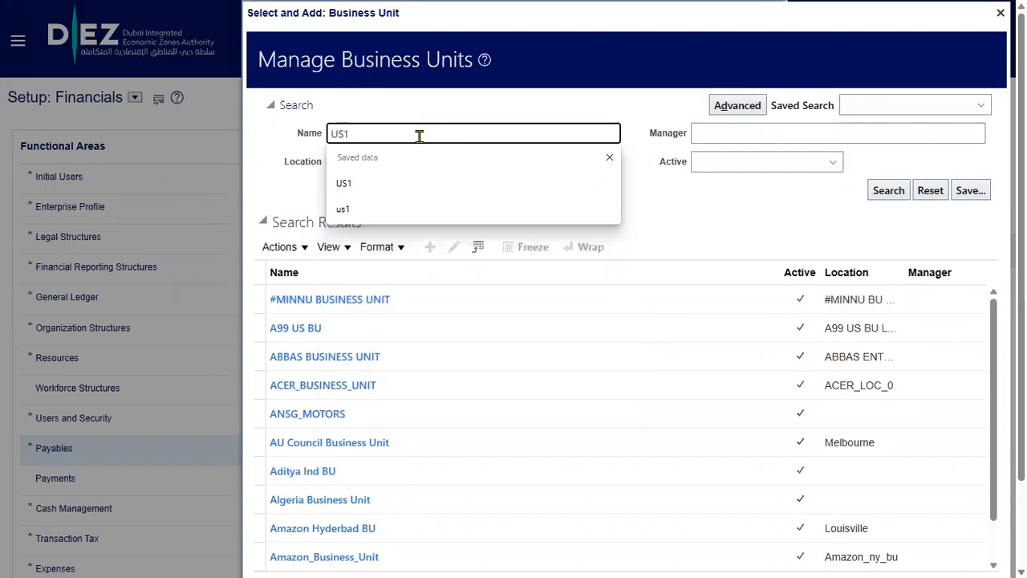
click(887, 190)
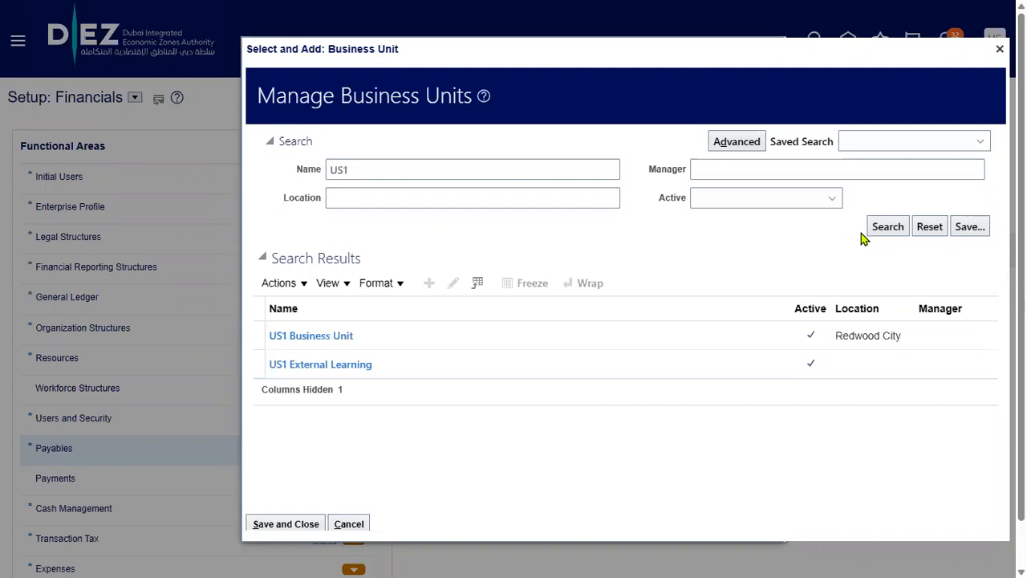
click(449, 335)
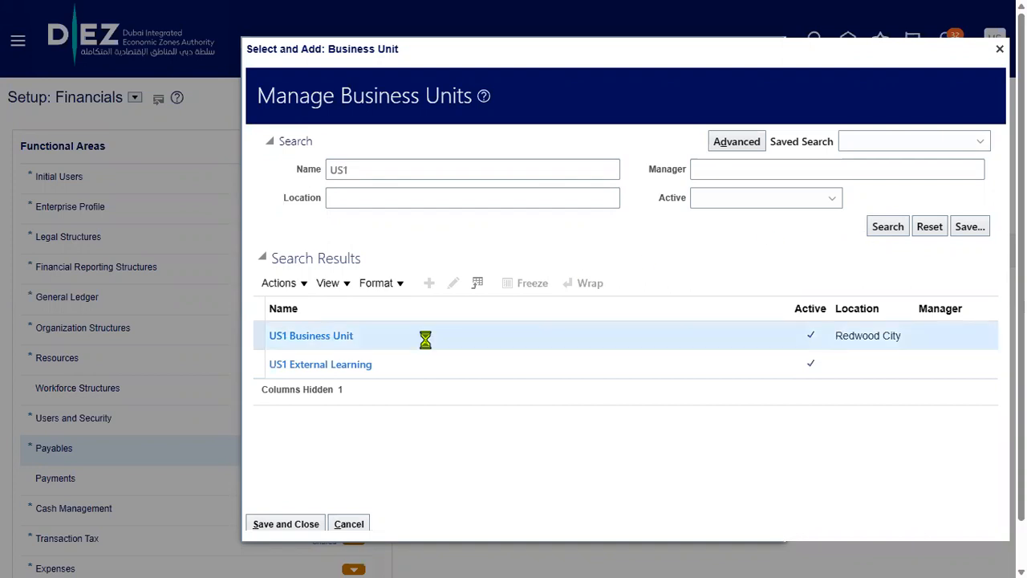
click(293, 525)
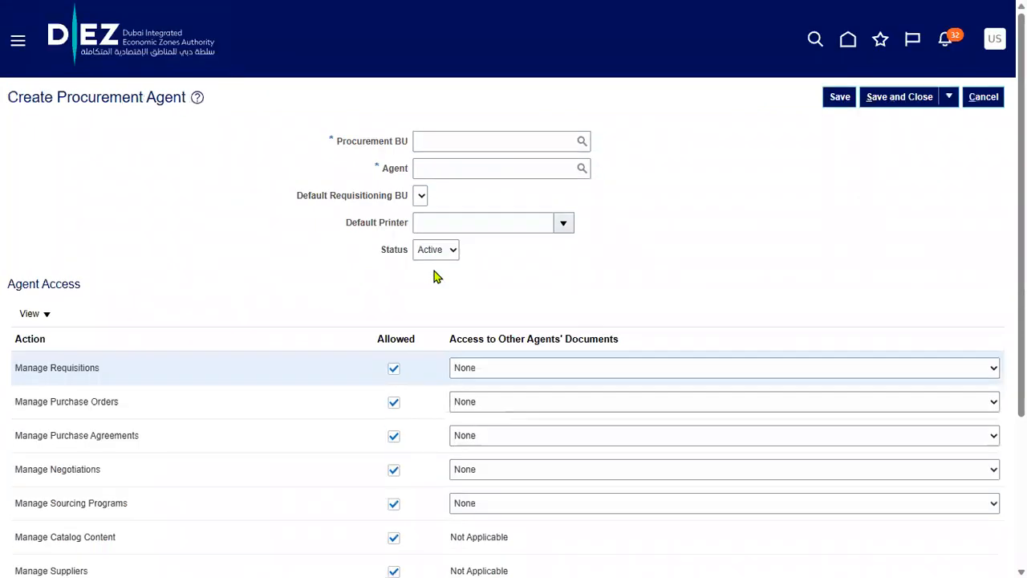
Make the new user a US1 Business Unit procurement agent with US1 as default requisitioning BU, and save
click(466, 136)
text(US1)
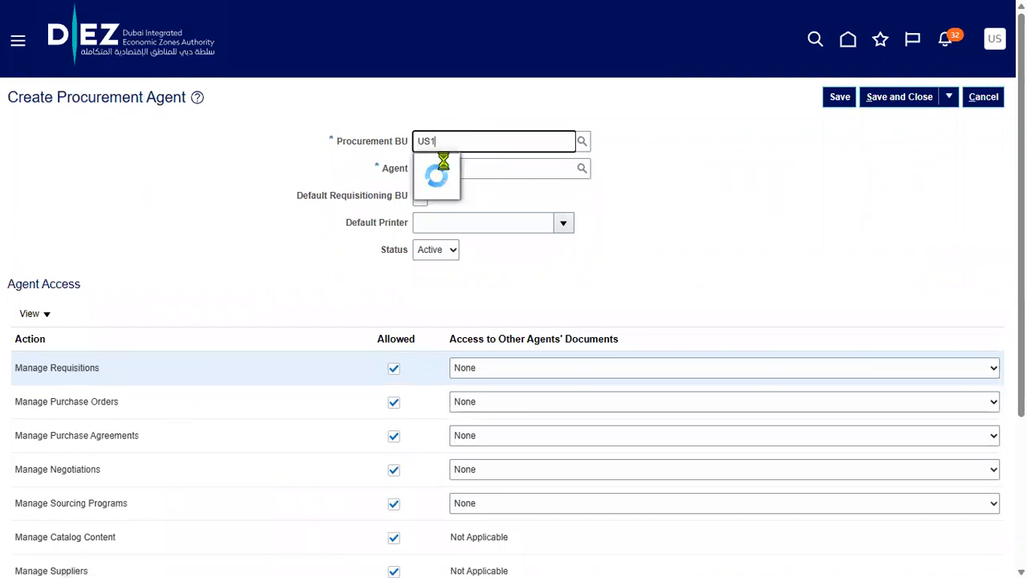
click(448, 165)
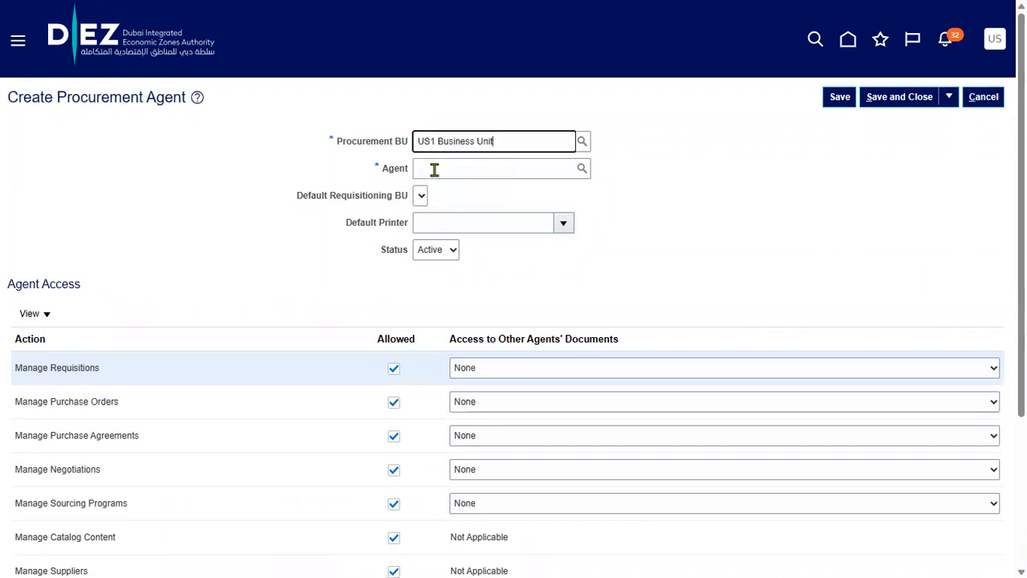
click(430, 170)
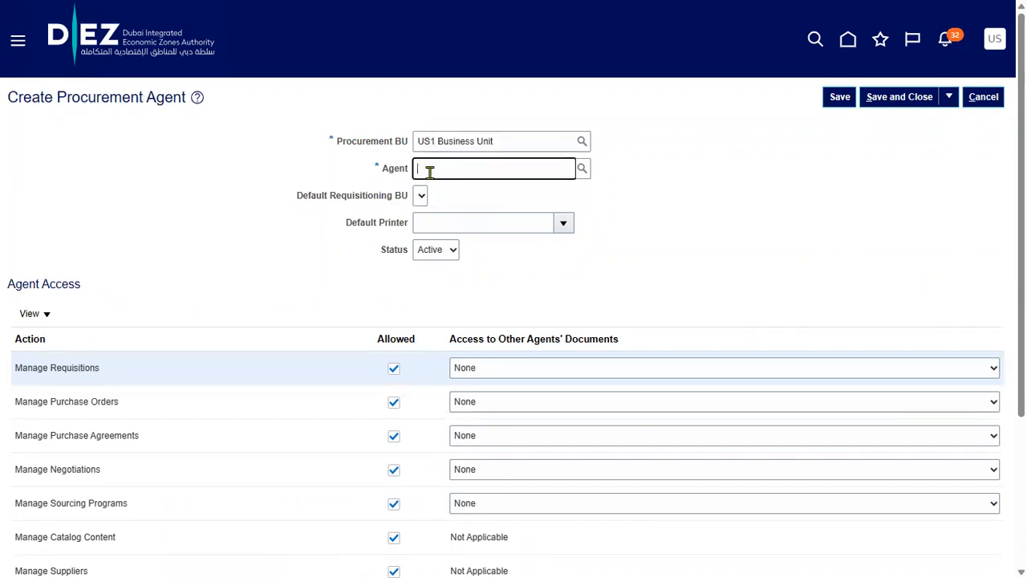
text(RAMESH)
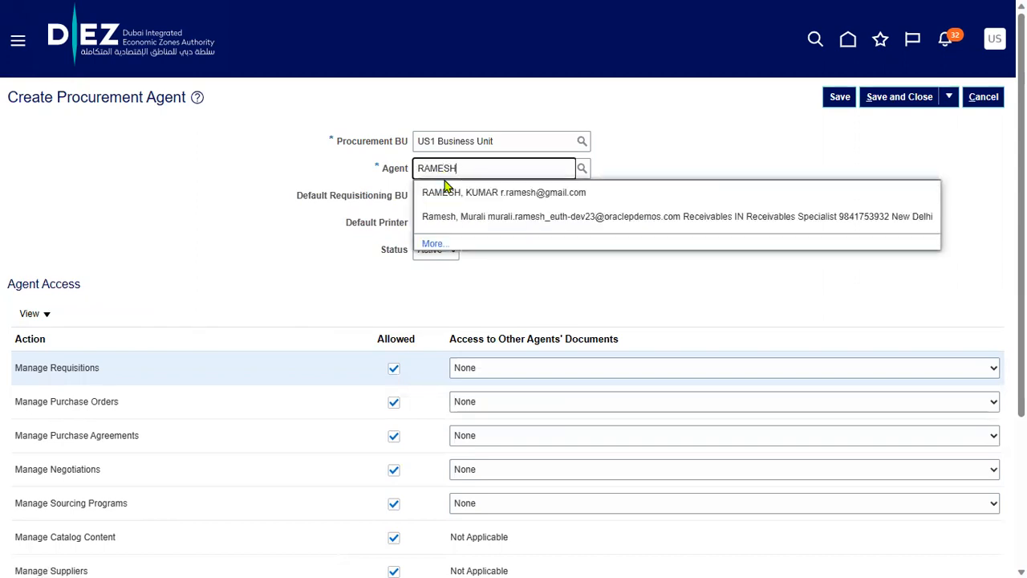
click(462, 193)
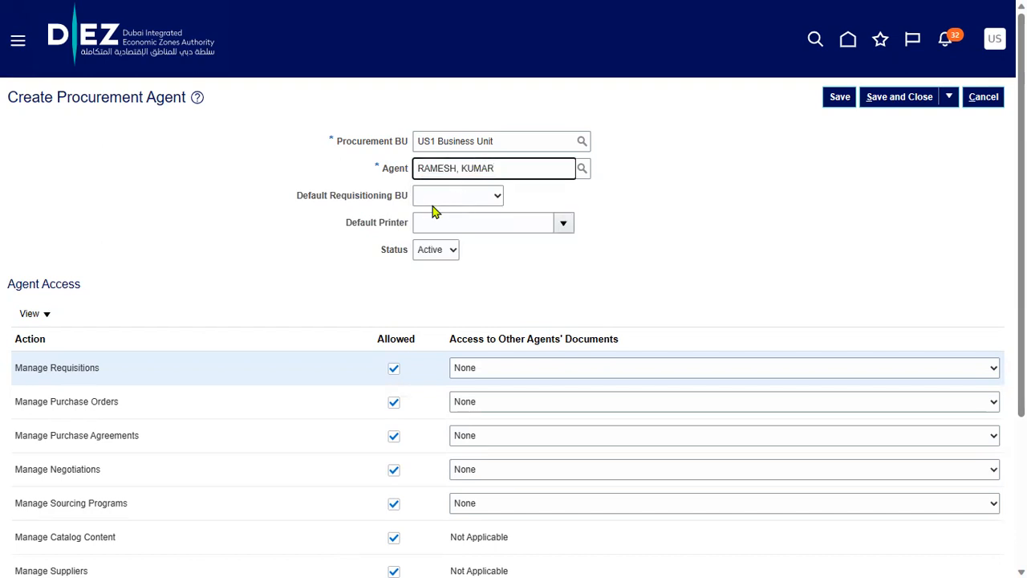
click(433, 204)
click(426, 239)
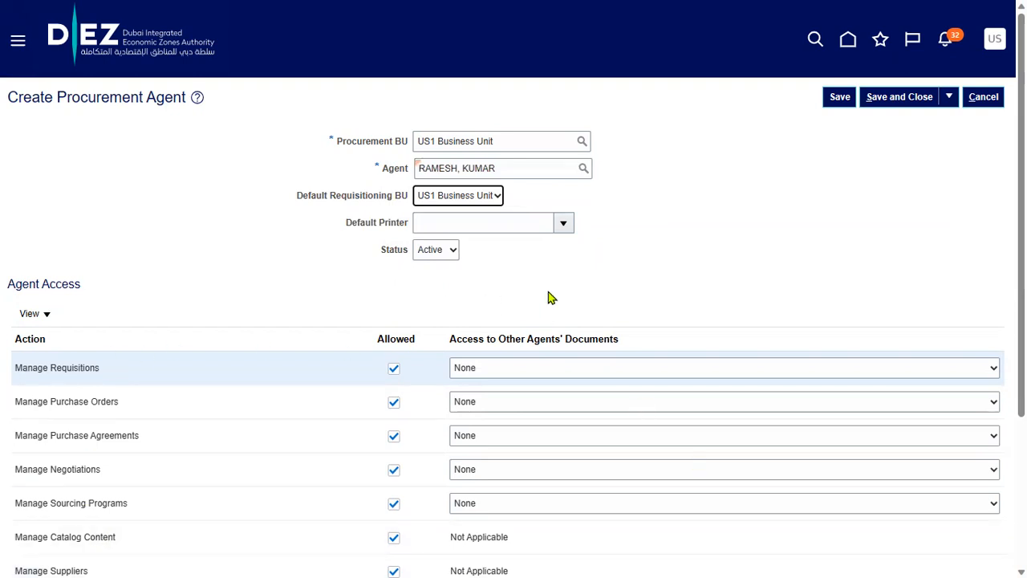
scroll(498, 294, down, 2)
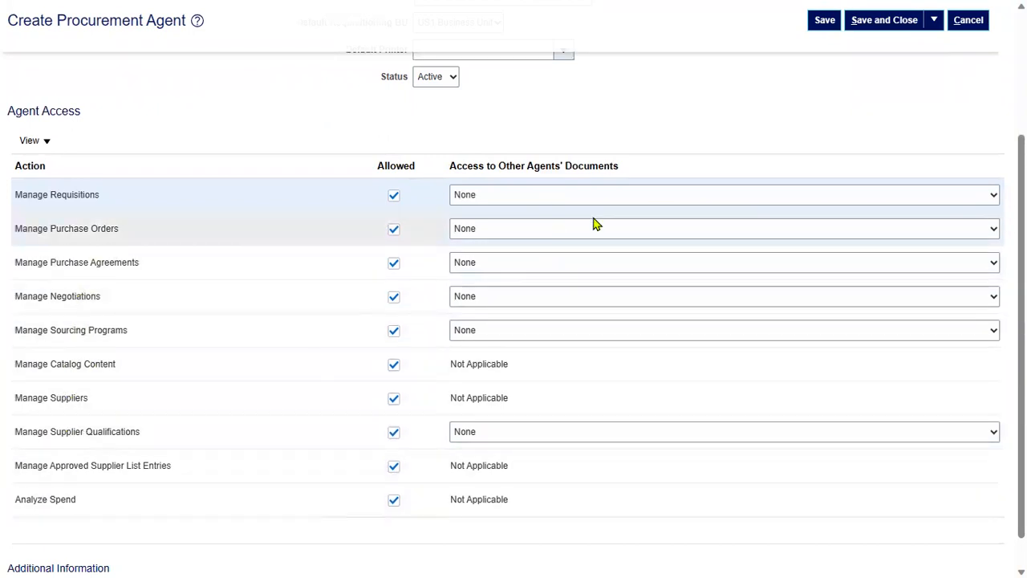
scroll(871, 200, up, 2)
click(889, 98)
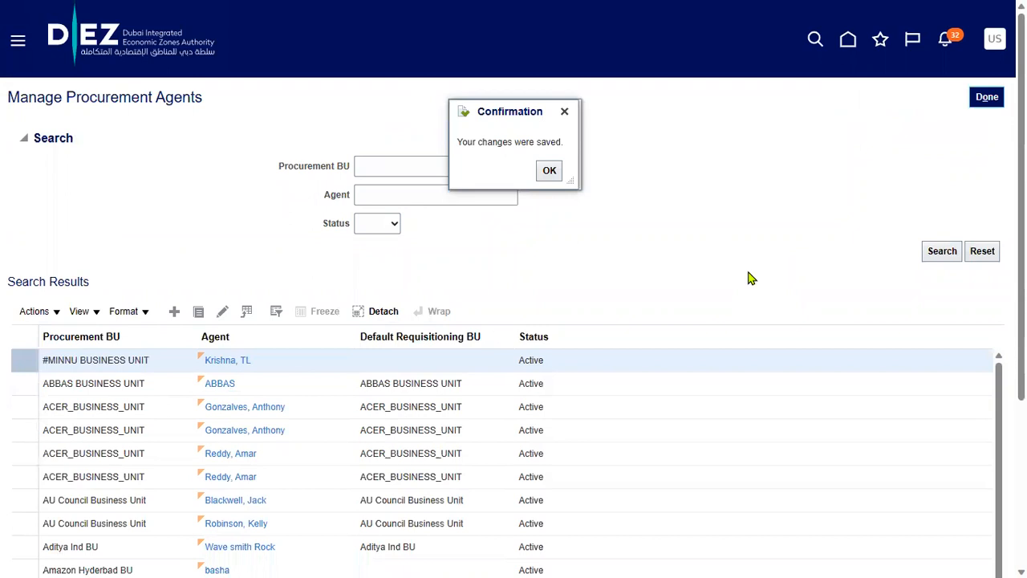
Dismiss the save confirmation, finish setup, and sign out of the admin session
click(550, 171)
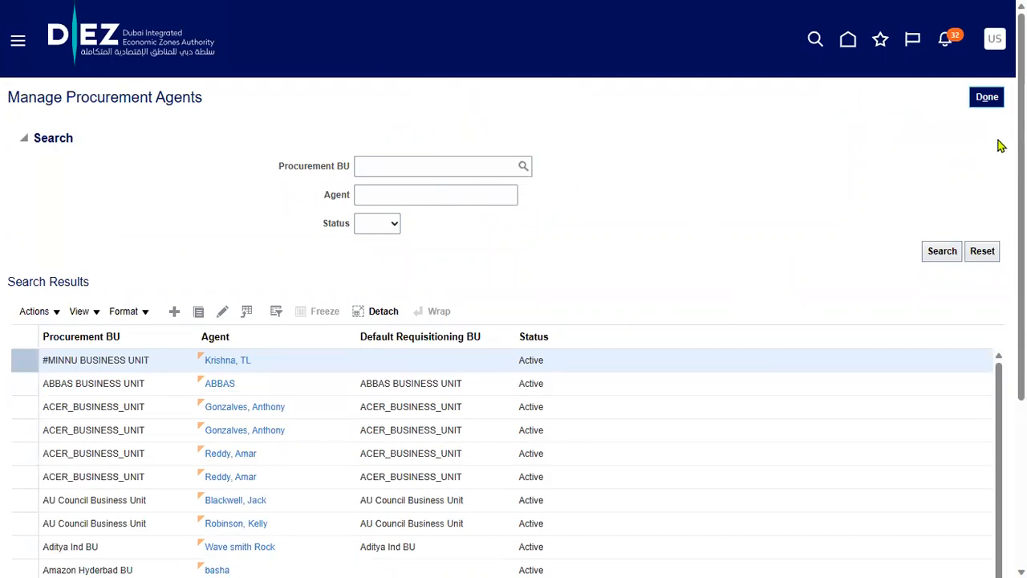
click(989, 98)
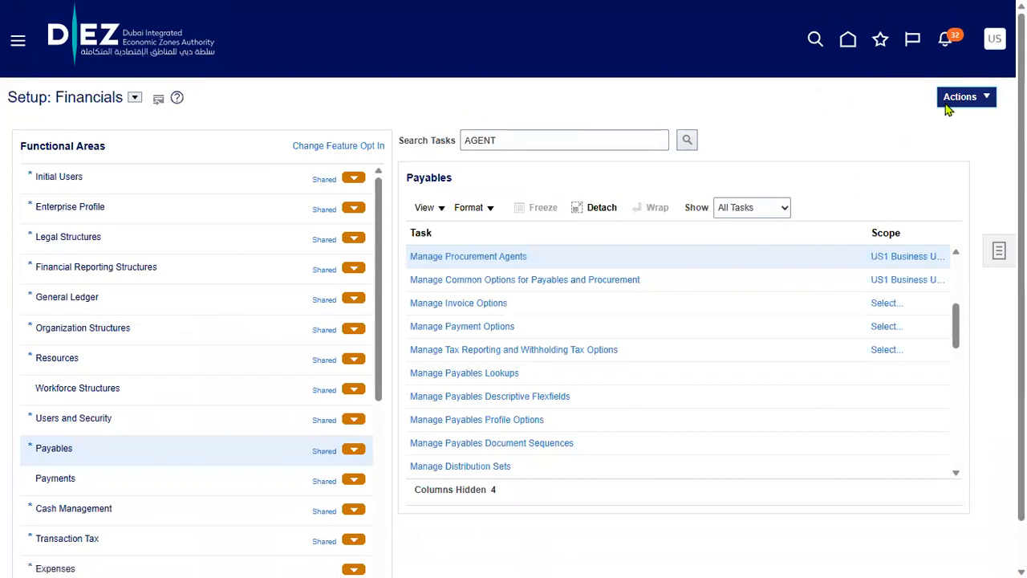
click(996, 40)
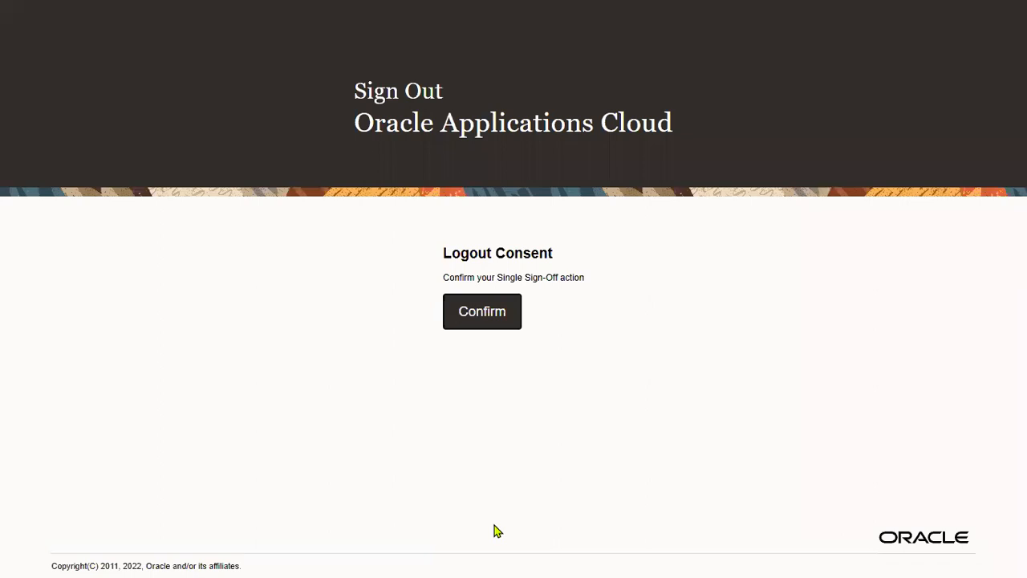
click(501, 306)
Sign back in using the agent user's saved login
drag(496, 275, 1, 275)
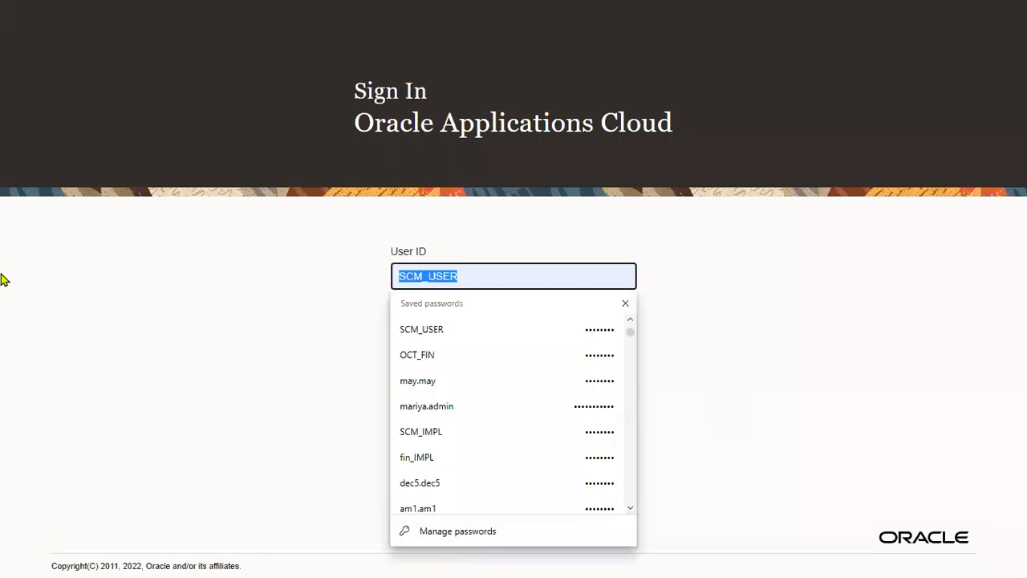
text(RA)
click(446, 325)
click(446, 396)
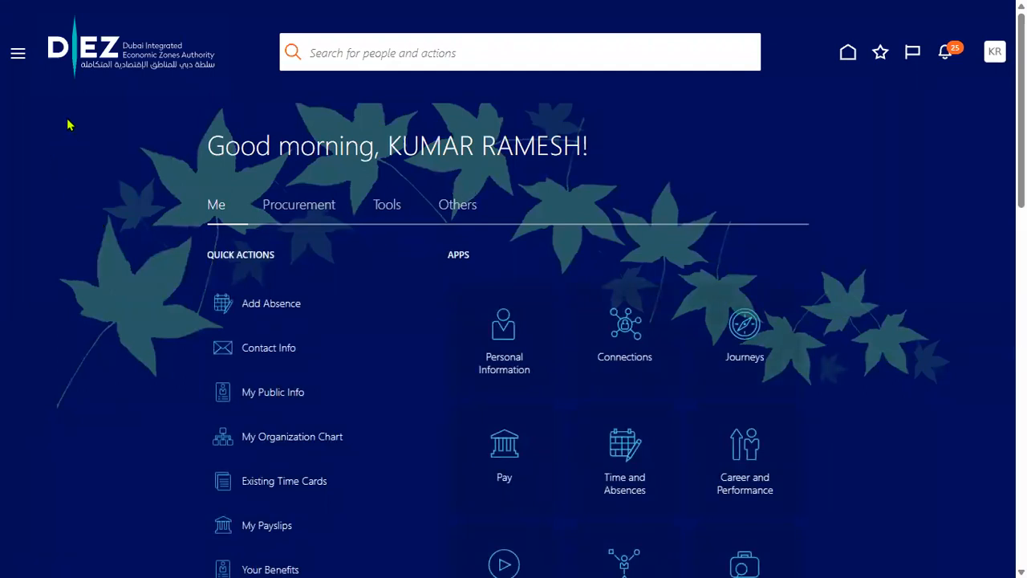
Go through Navigator > Procurement > Suppliers to the Manage Suppliers task
click(18, 57)
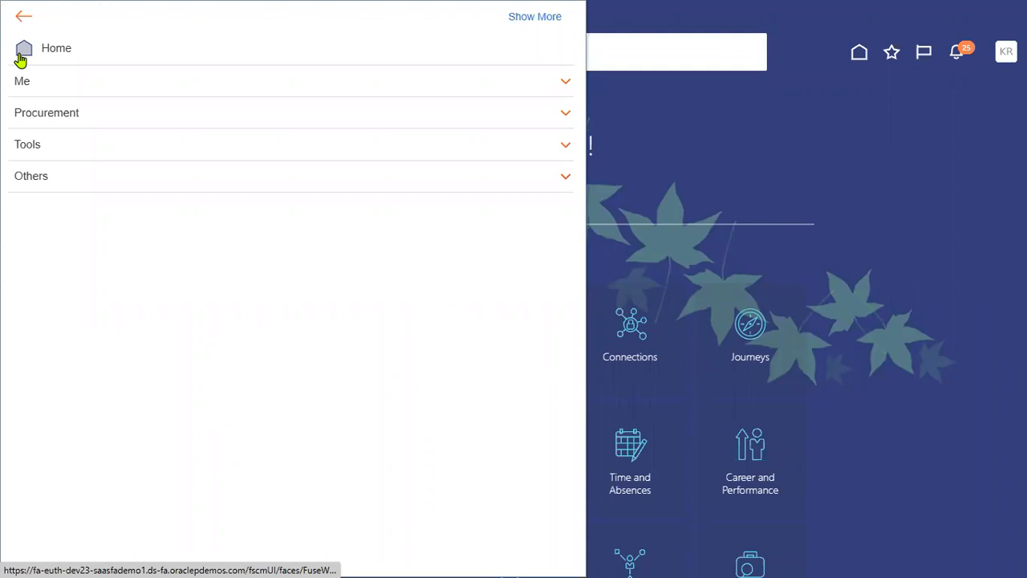
click(32, 122)
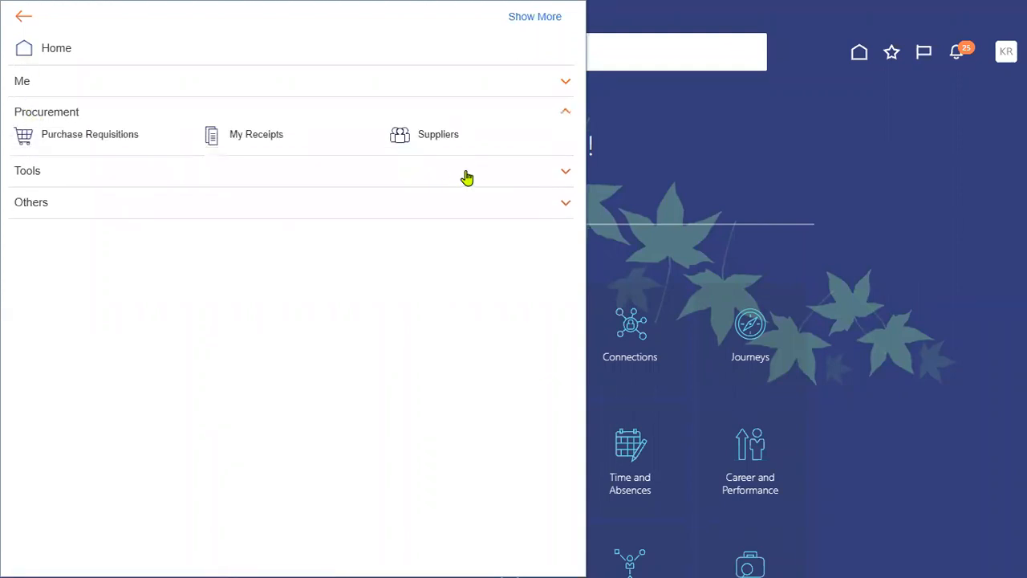
click(449, 137)
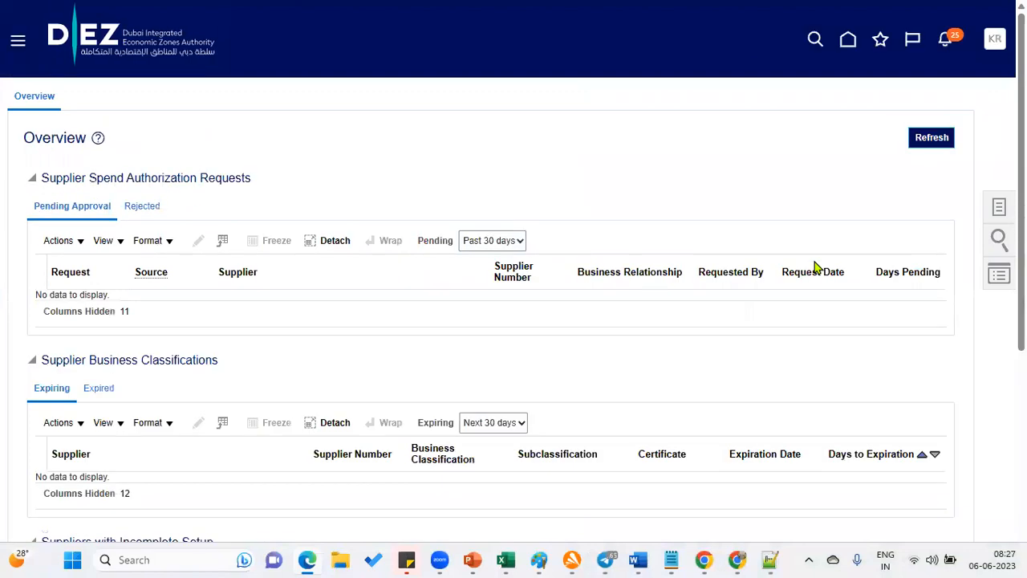
click(994, 210)
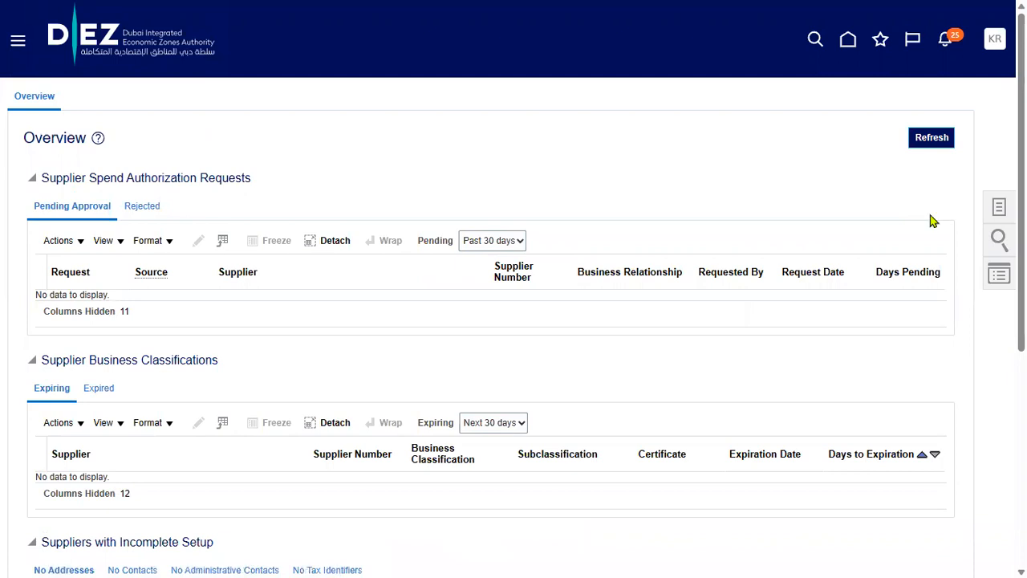
click(915, 103)
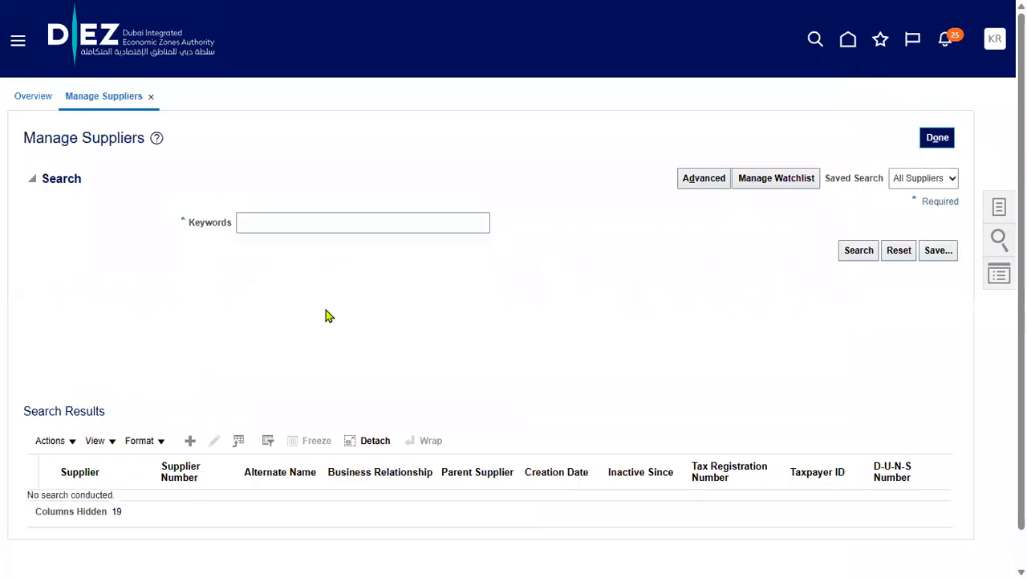
Search suppliers for IBM, edit IBM Corporation USA, and start a new site under Sites
click(295, 223)
text(IBM)
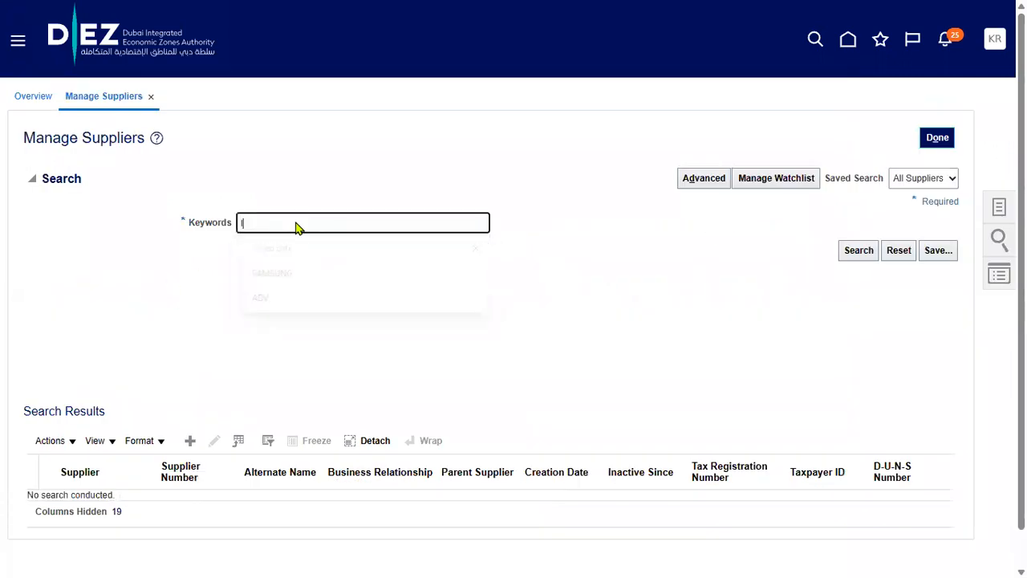
click(650, 384)
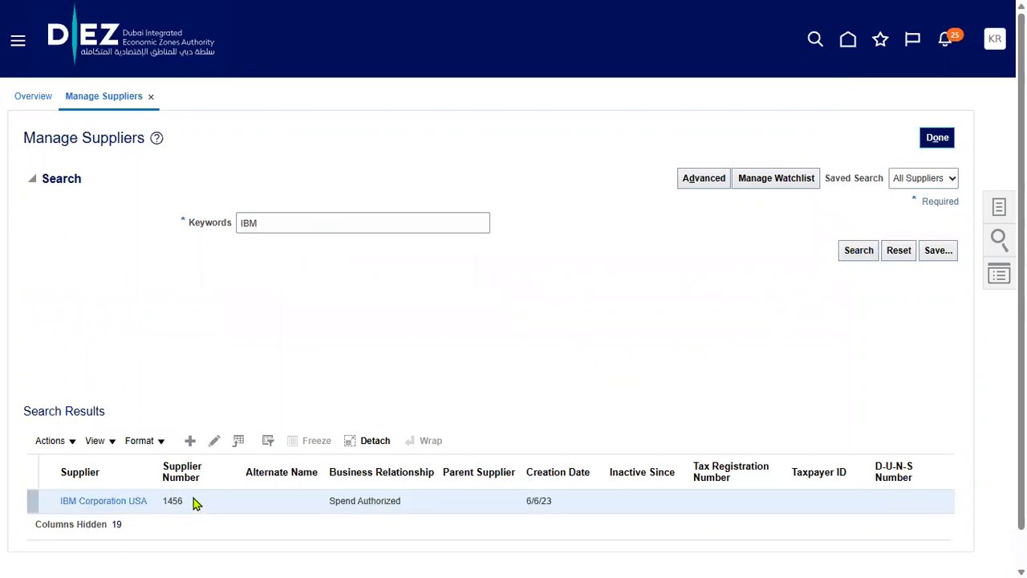
click(212, 443)
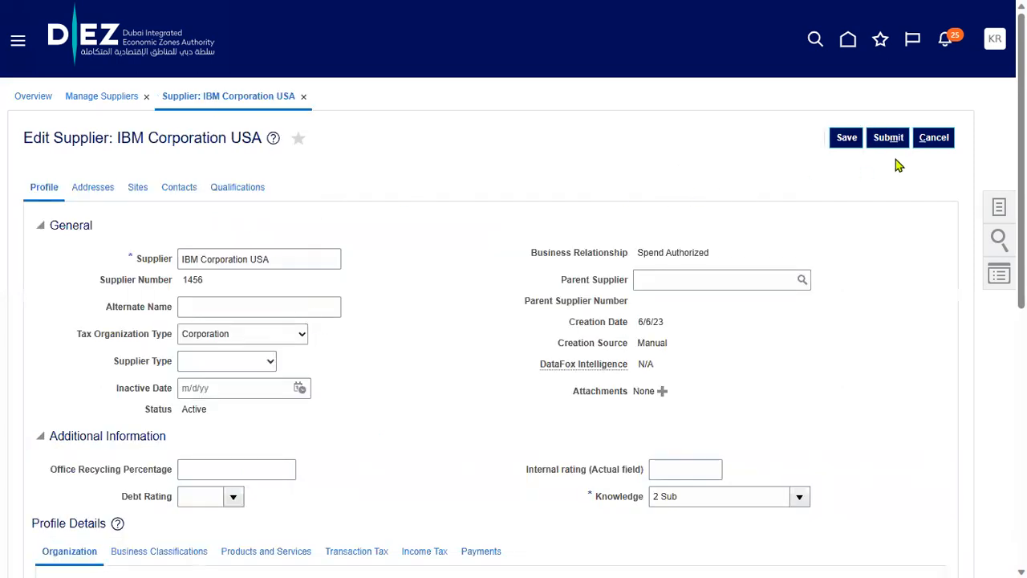
click(140, 187)
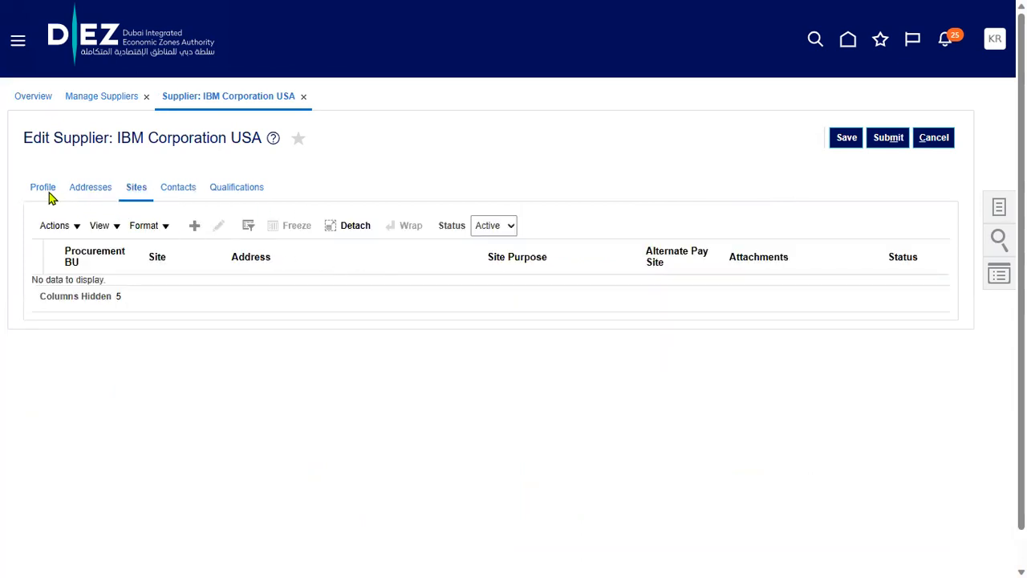
click(195, 226)
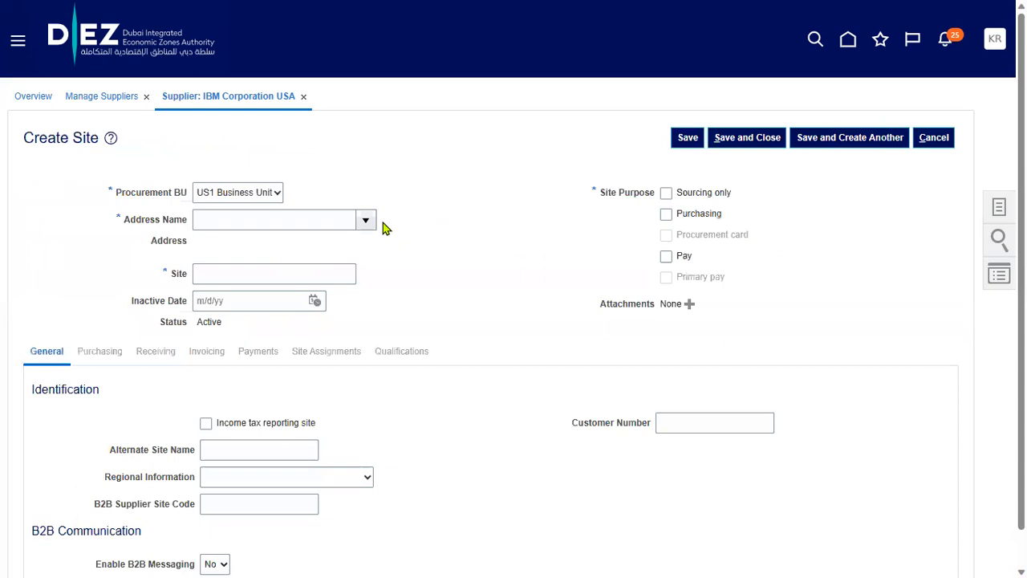
Create site 'IBM NY Site' on the IBM address, enabled for Pay, and save it
click(368, 225)
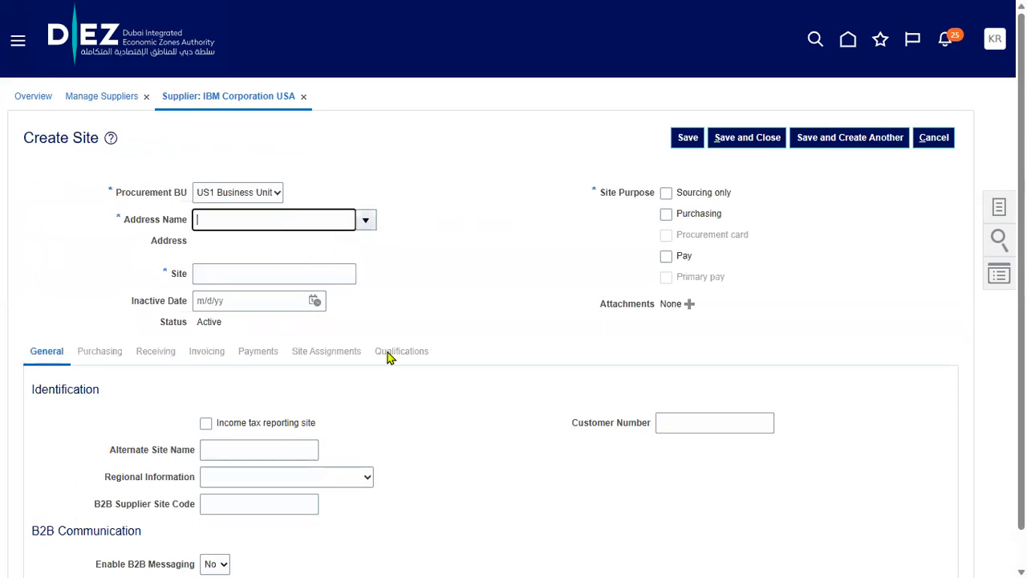
double_click(215, 273)
text(NY Site)
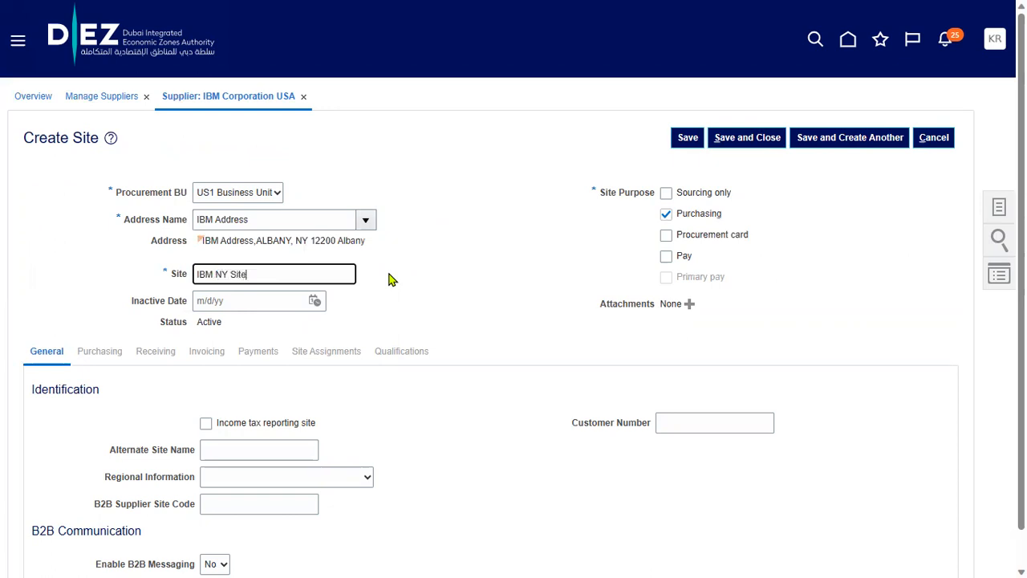
click(564, 274)
click(680, 257)
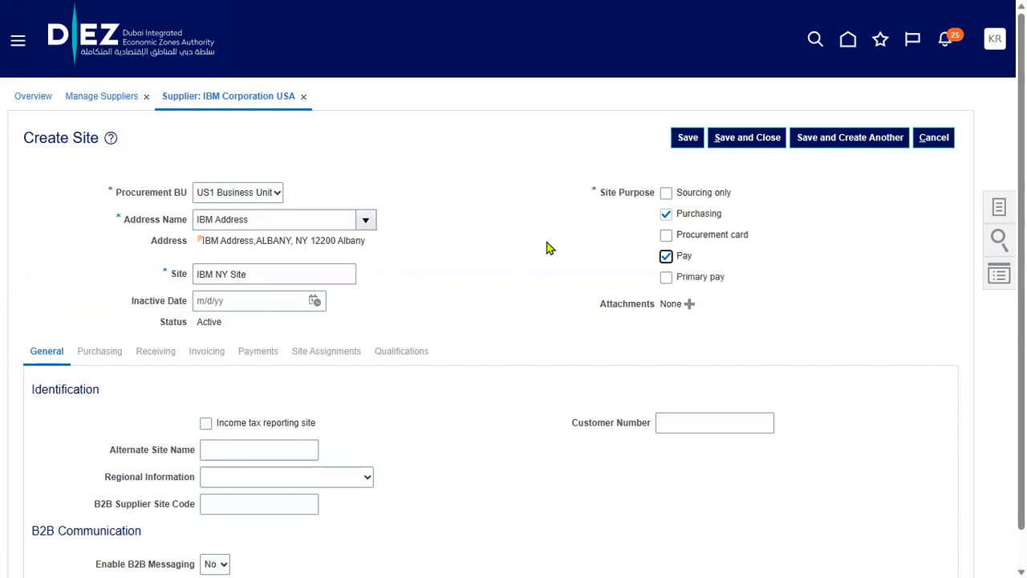
drag(254, 274, 196, 274)
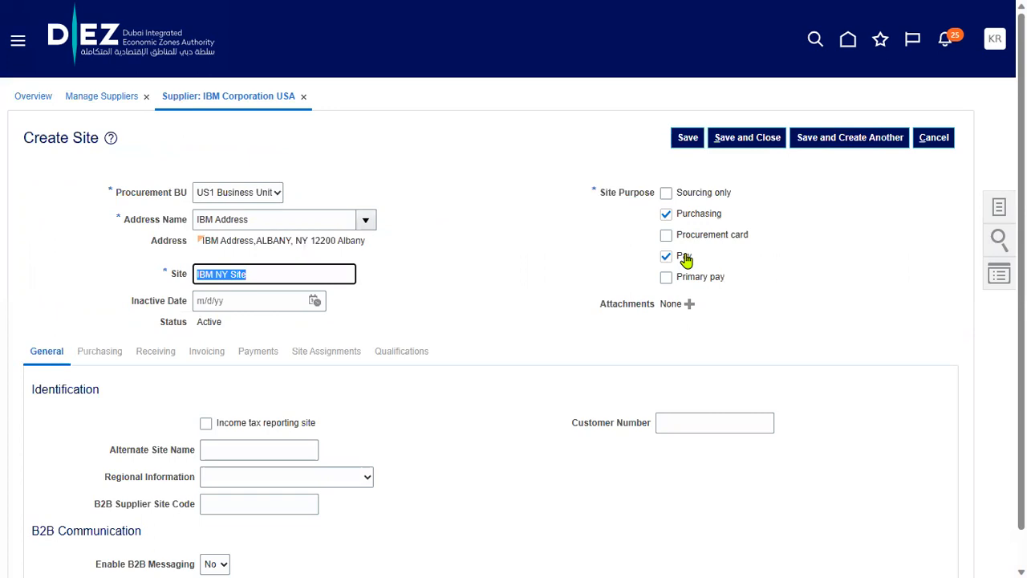
click(688, 138)
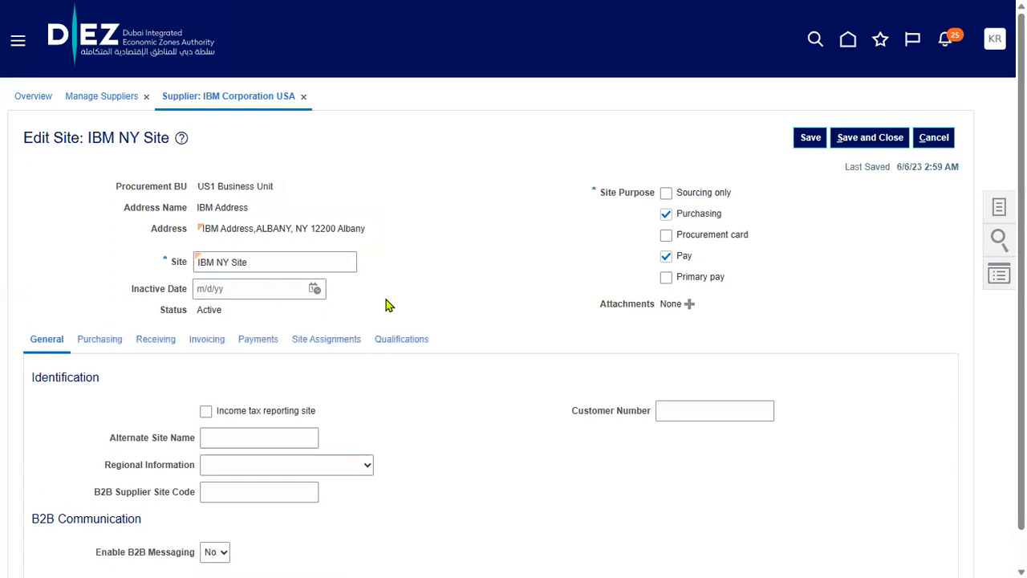
Autocreate the site's business unit assignments and save and close
click(321, 340)
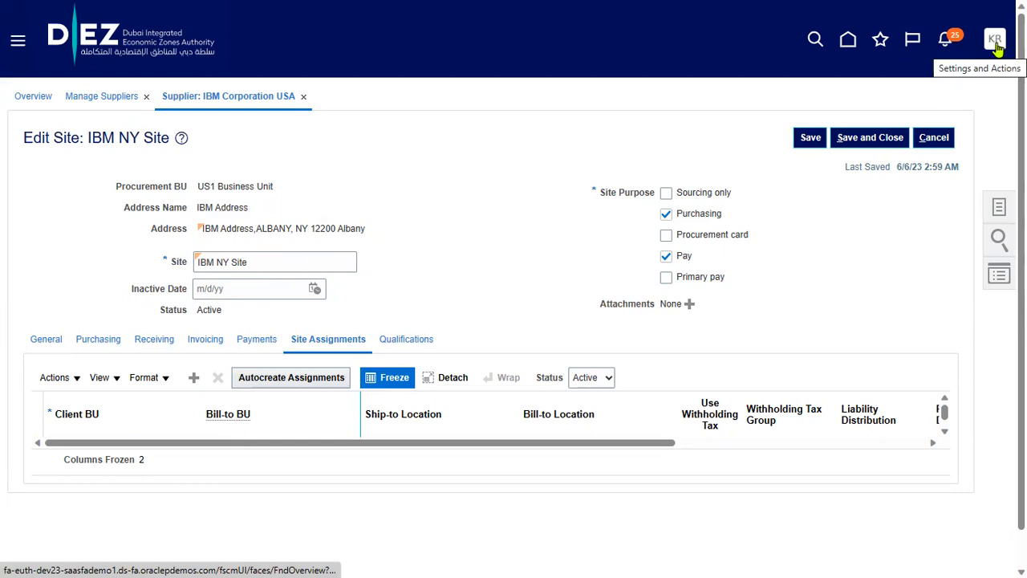
click(293, 377)
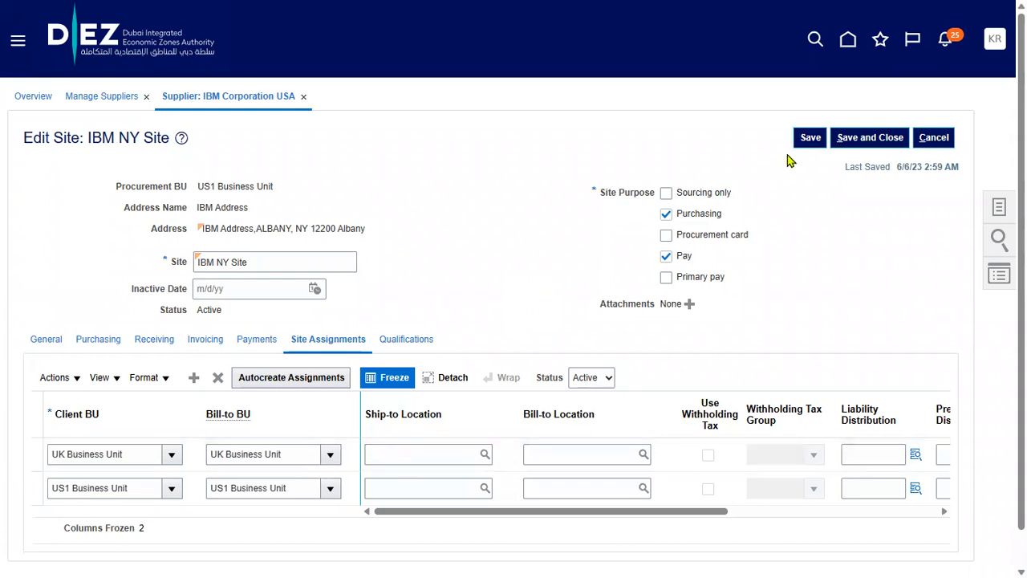
click(864, 139)
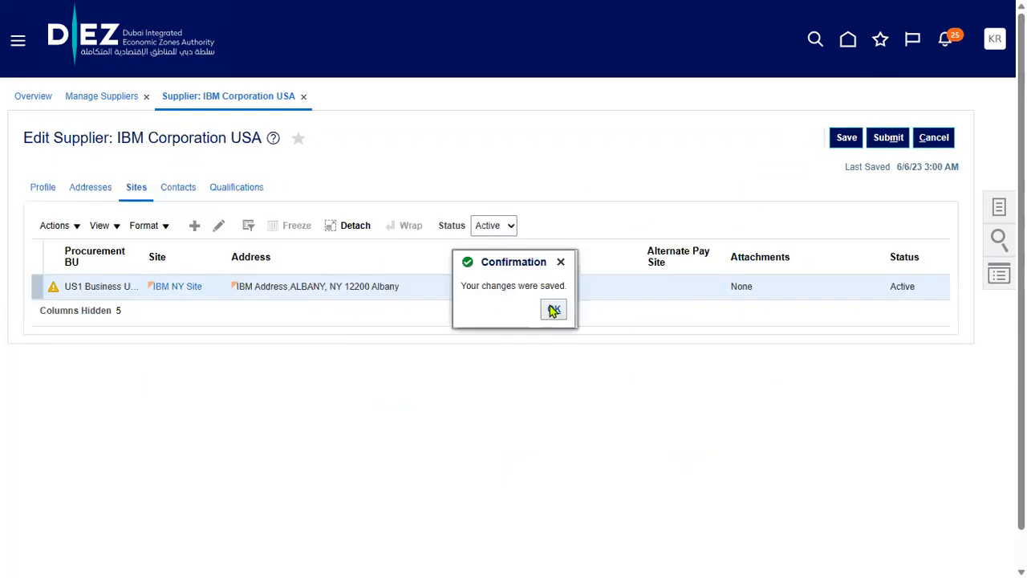
In the Notepad++ checklist, highlight step 5.Add AP ROLES
key(alt+Tab)
key(alt+Tab)
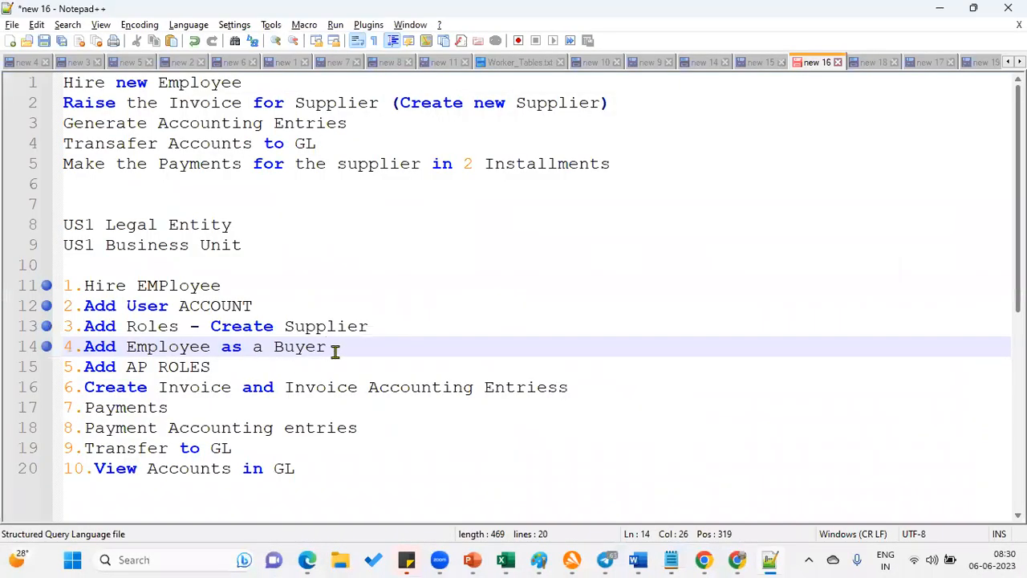
drag(329, 346, 90, 346)
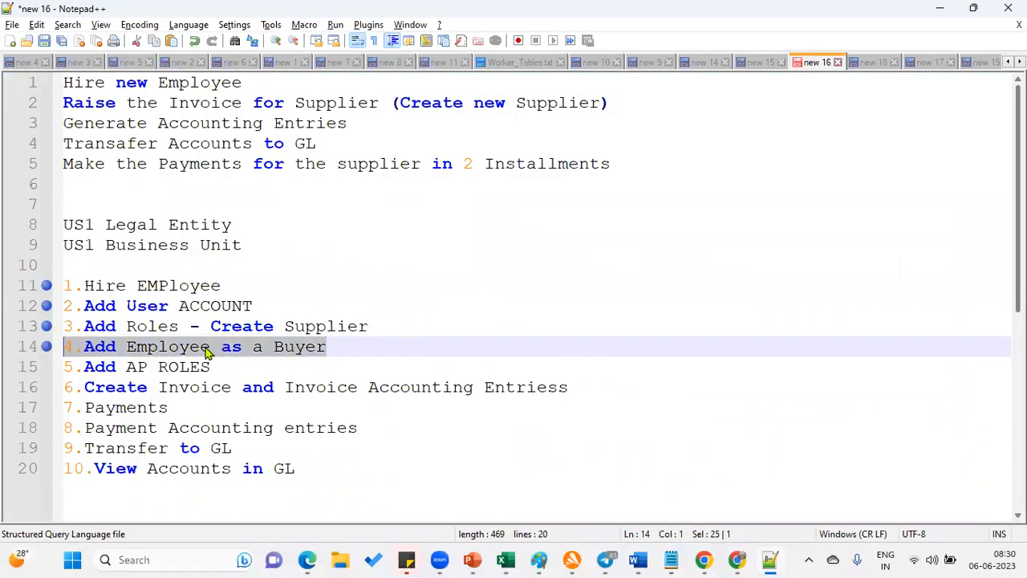
click(223, 367)
drag(223, 367, 64, 367)
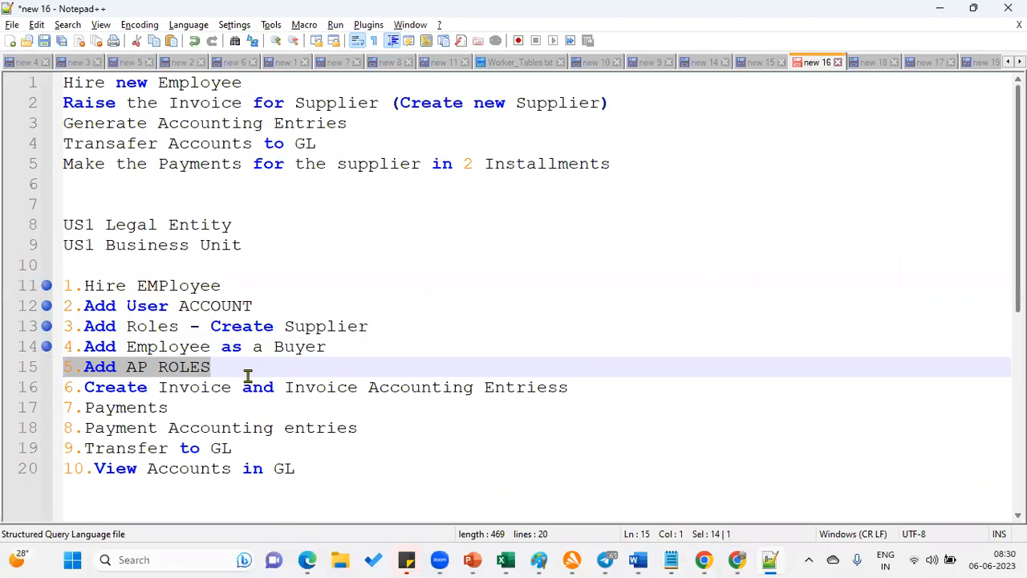
Submit the IBM Corporation USA supplier changes
key(alt+Tab)
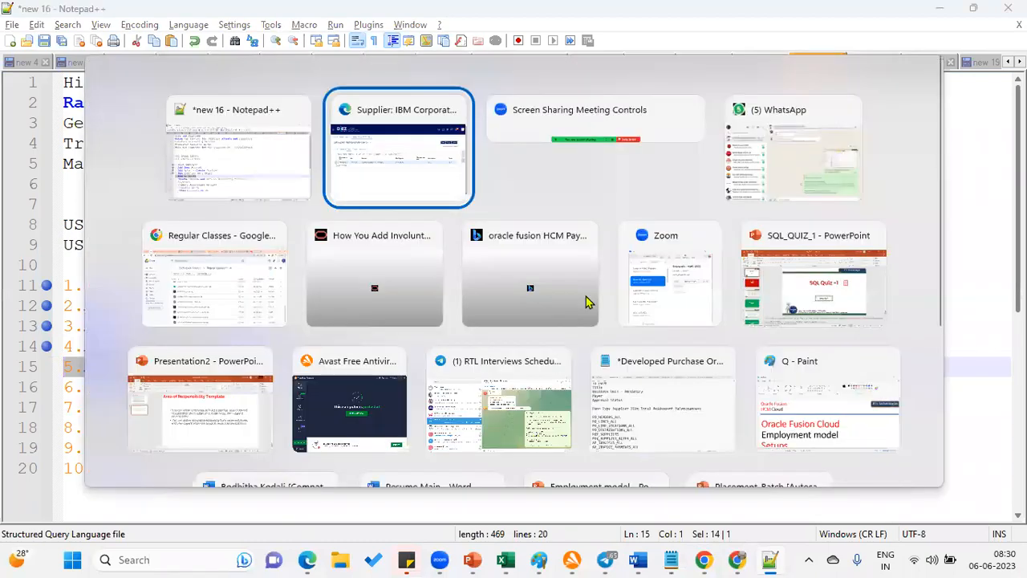
click(889, 143)
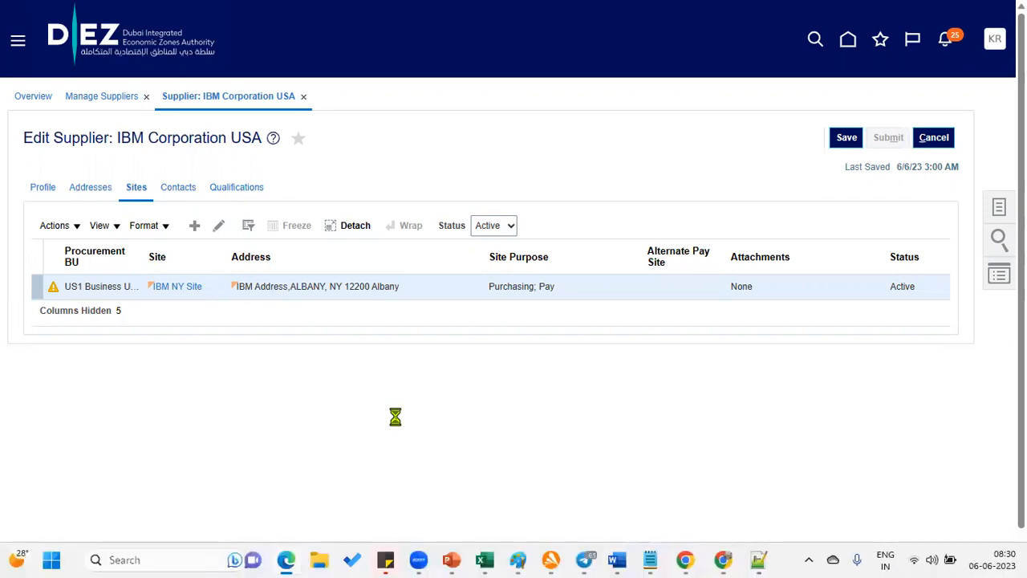
key(alt+Tab)
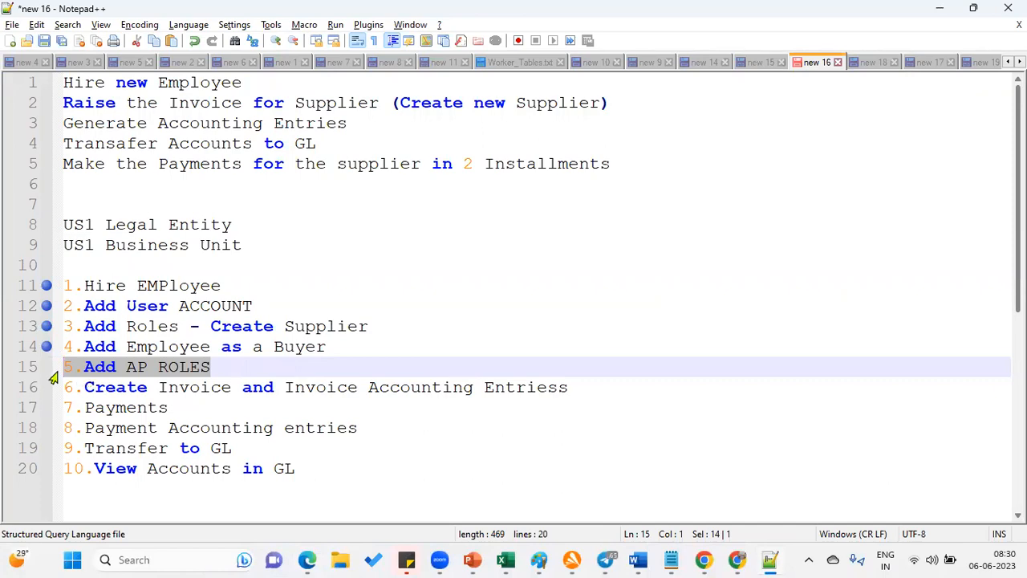
key(alt+Tab)
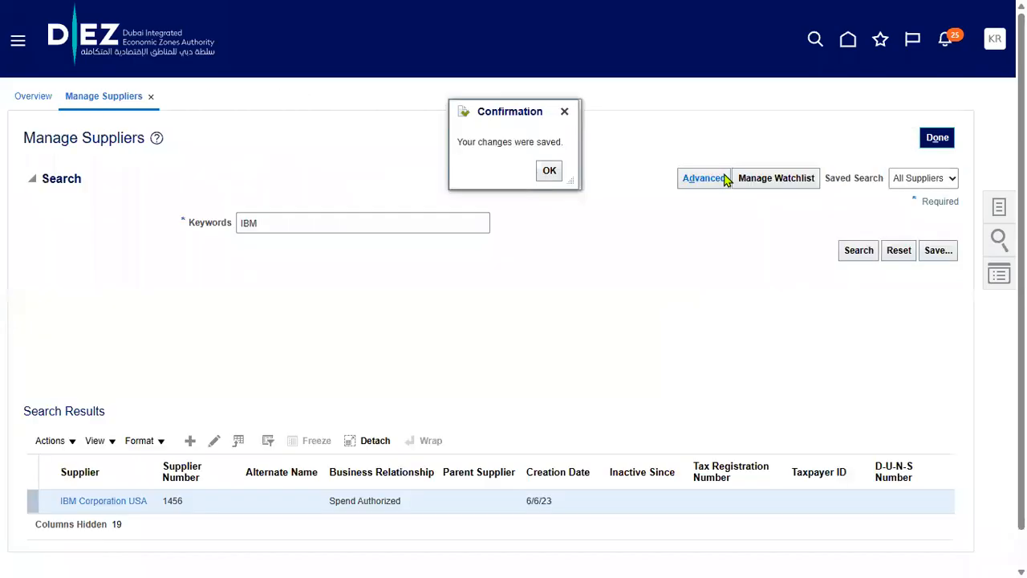
Dismiss the save confirmation and sign out of the application
click(549, 172)
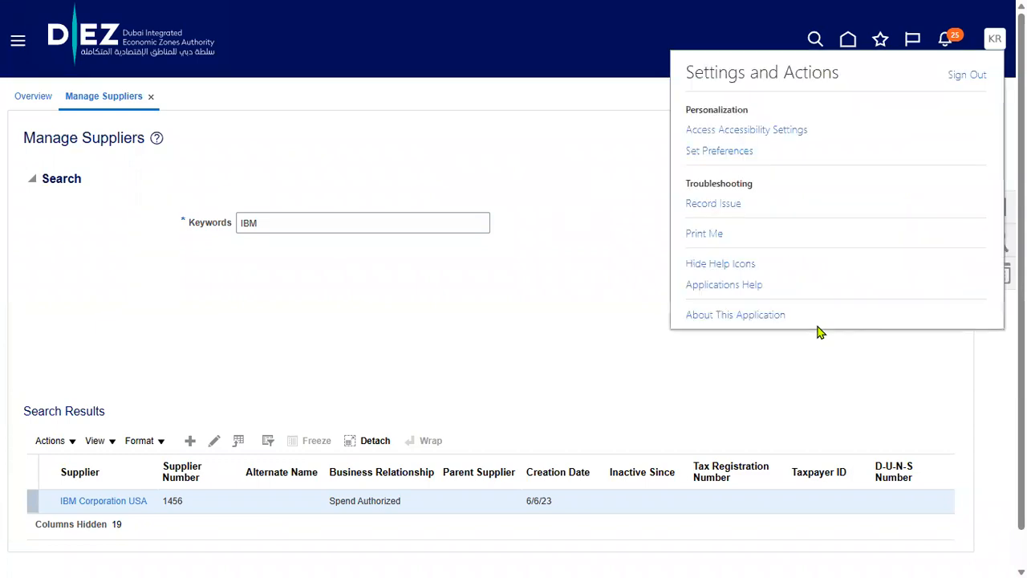
click(967, 74)
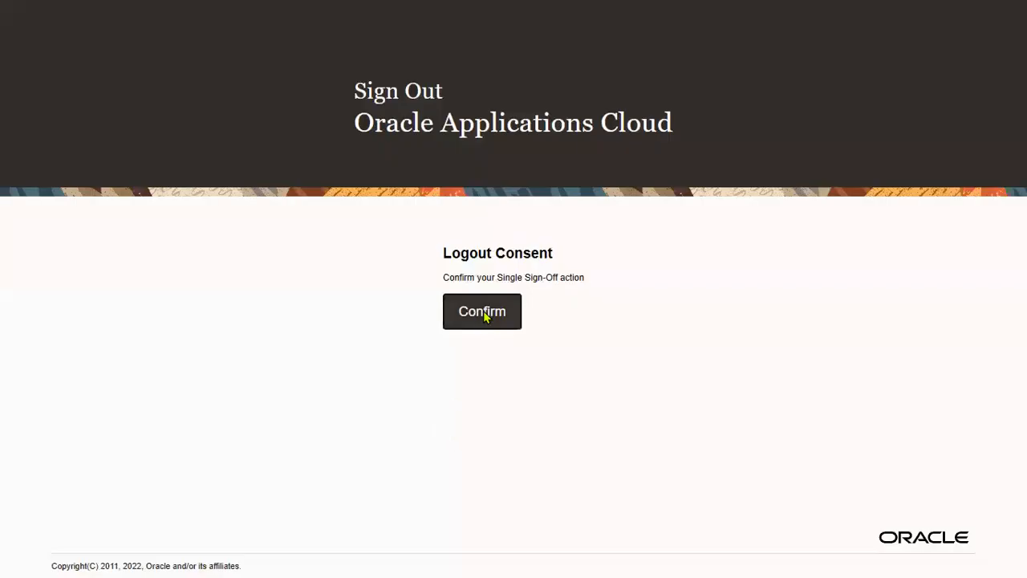
click(484, 313)
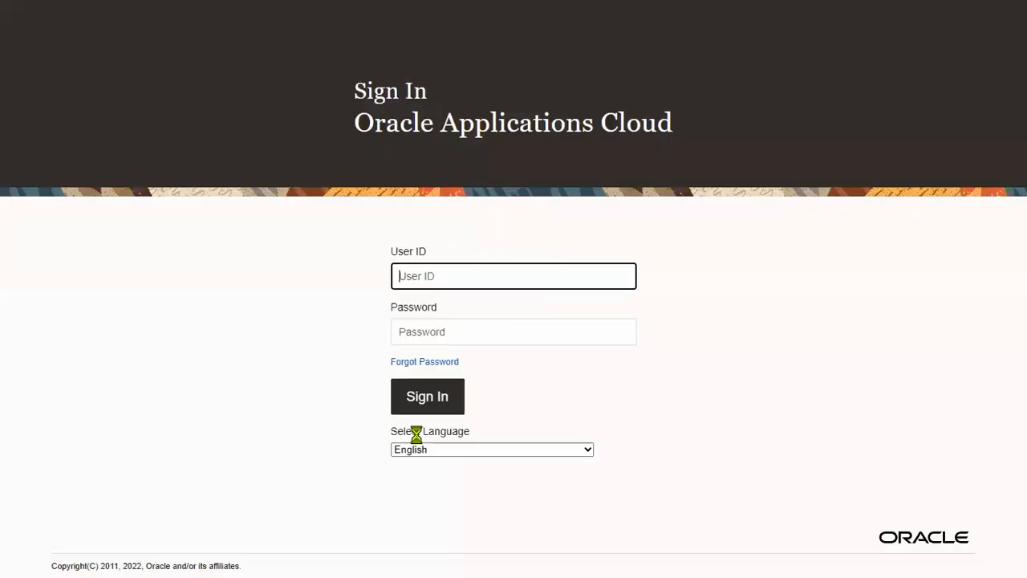
Sign in with a different user's saved login
double_click(488, 286)
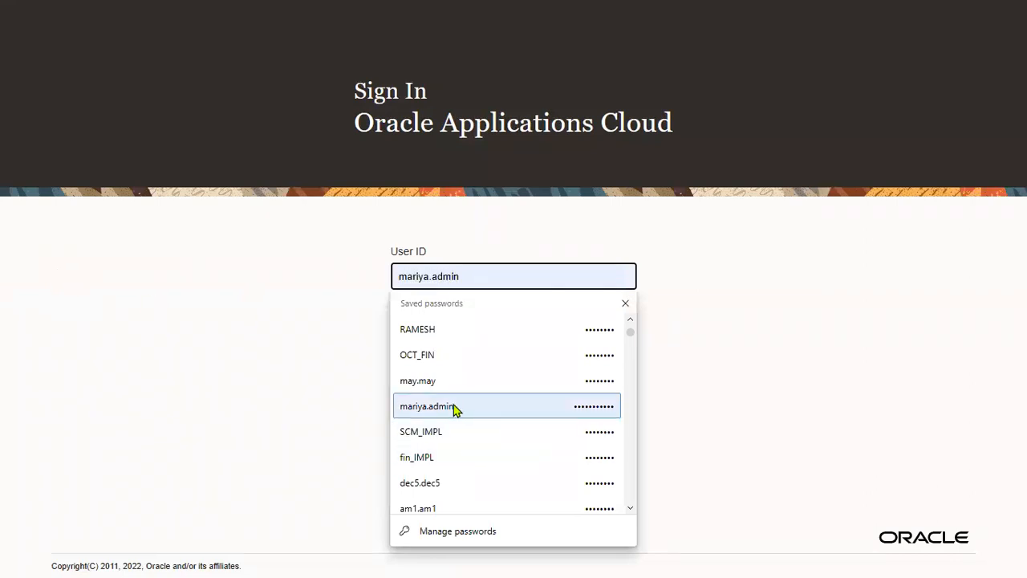
text(s)
drag(475, 285, 225, 279)
text(s)
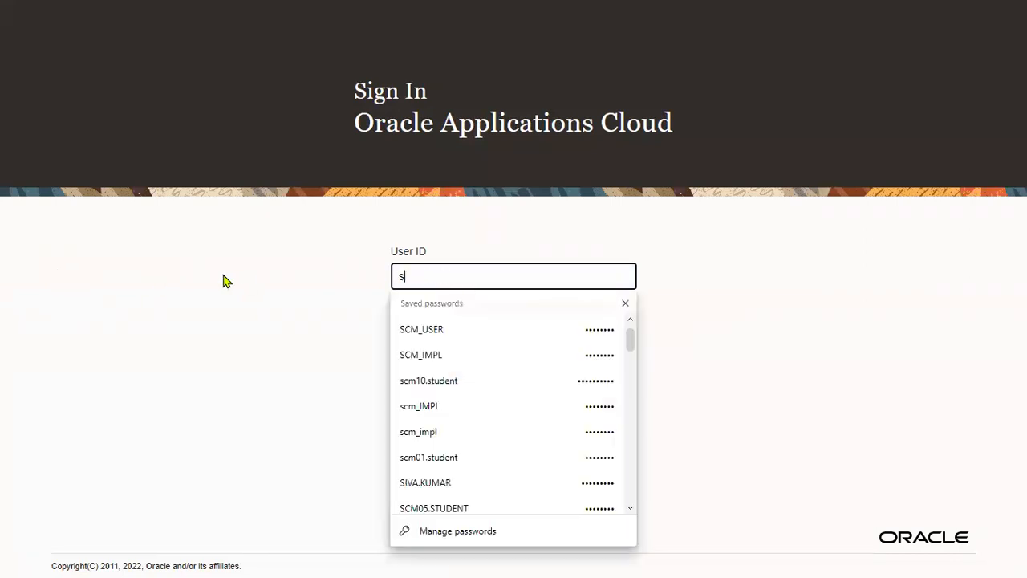
click(396, 330)
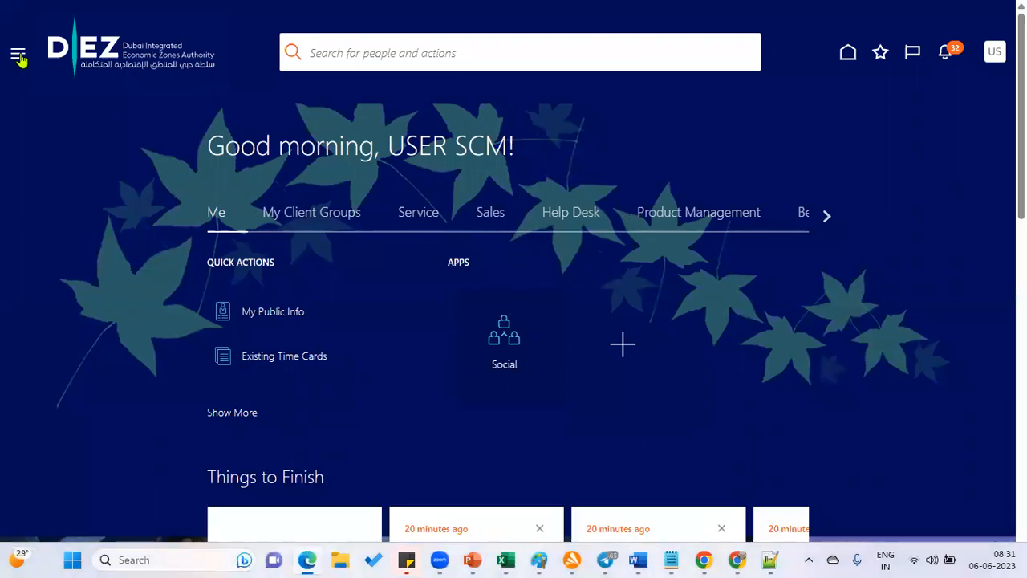
Open the Security Console from the Navigator's Tools section
click(17, 57)
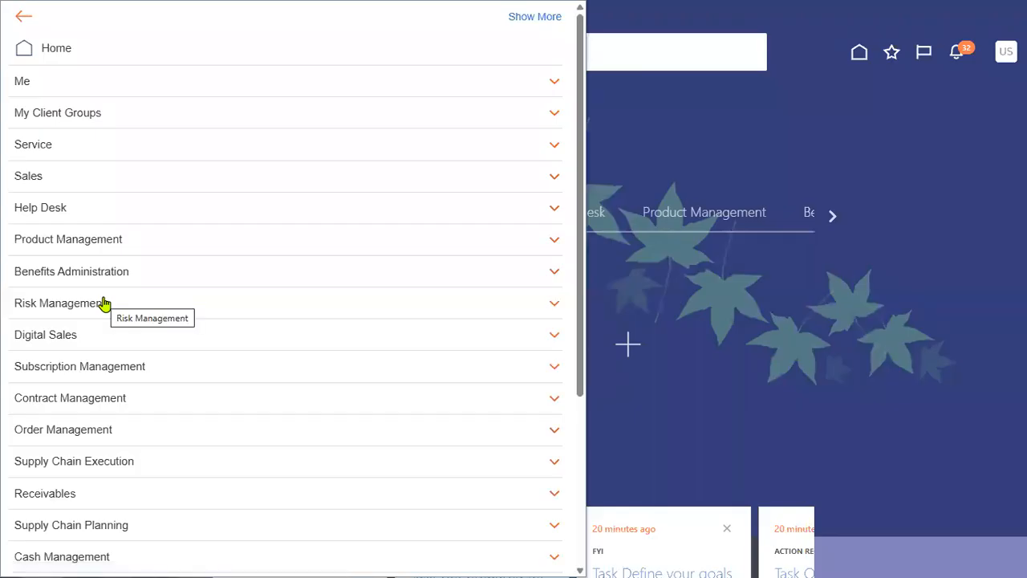
scroll(286, 424, down, 3)
click(188, 464)
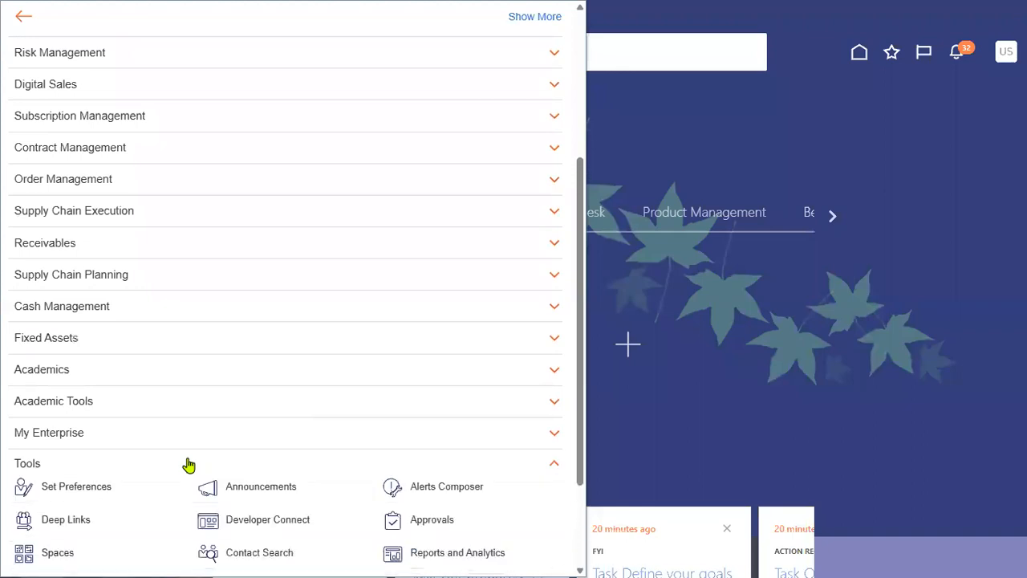
scroll(189, 466, down, 2)
click(261, 471)
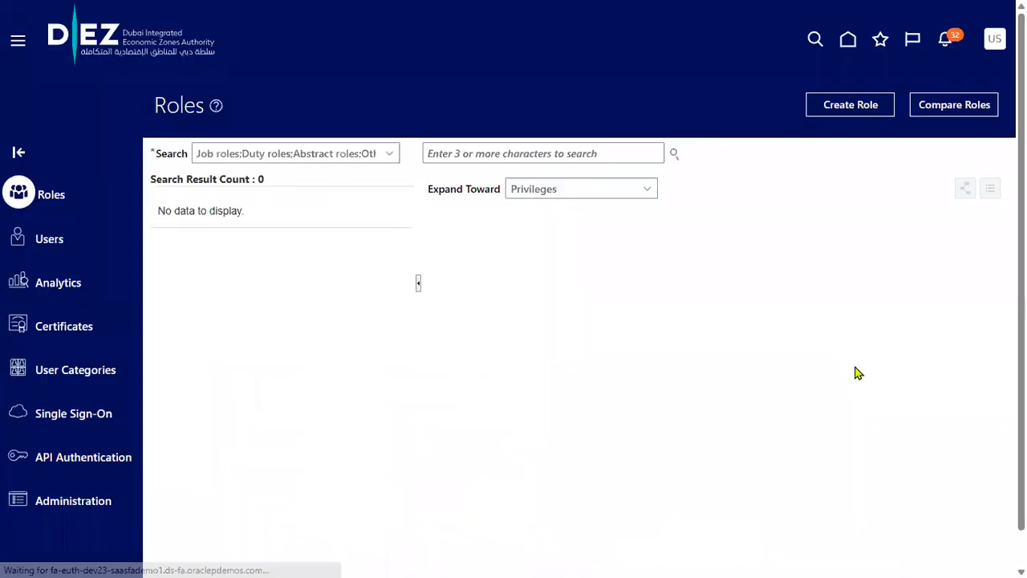
Find the employee's user account in Users, edit it, and open Add Role Membership
click(50, 239)
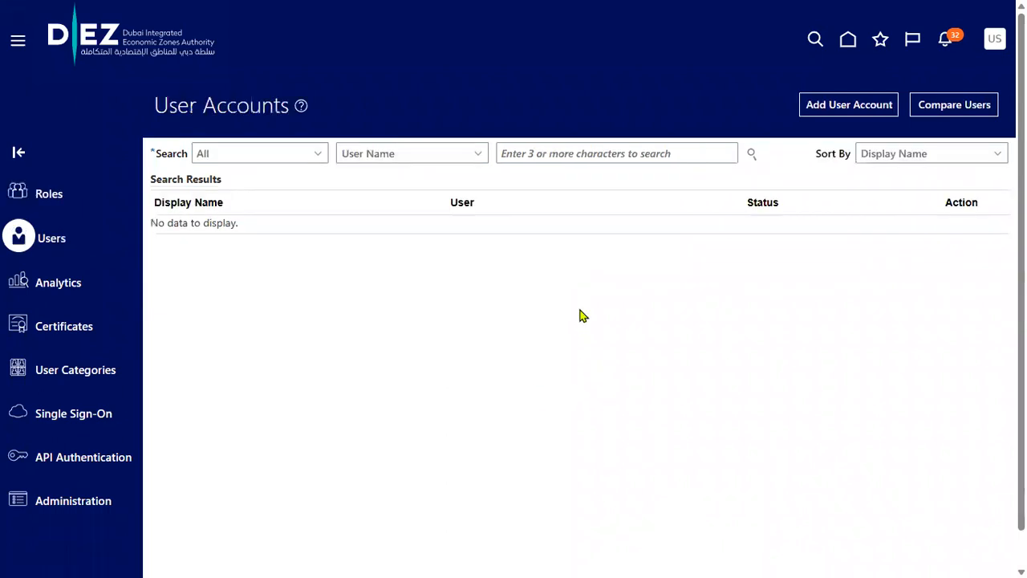
click(575, 157)
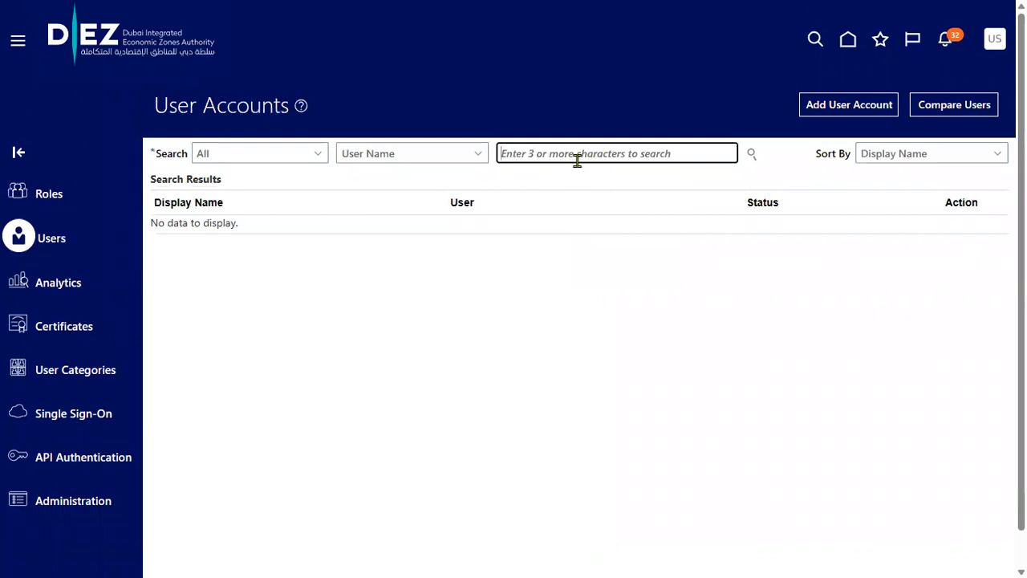
text(RAM)
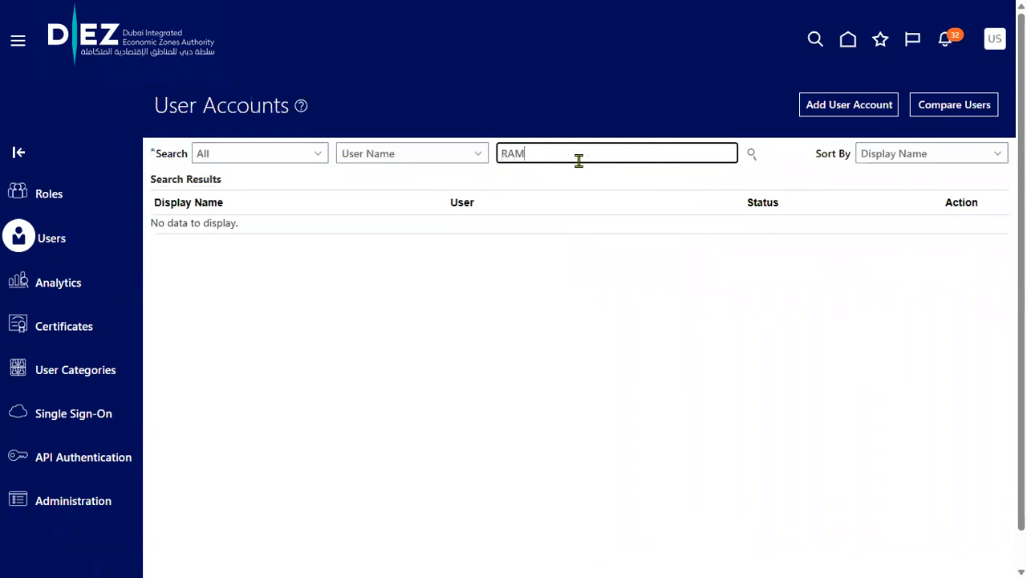
text(ESH)
key(Return)
click(536, 238)
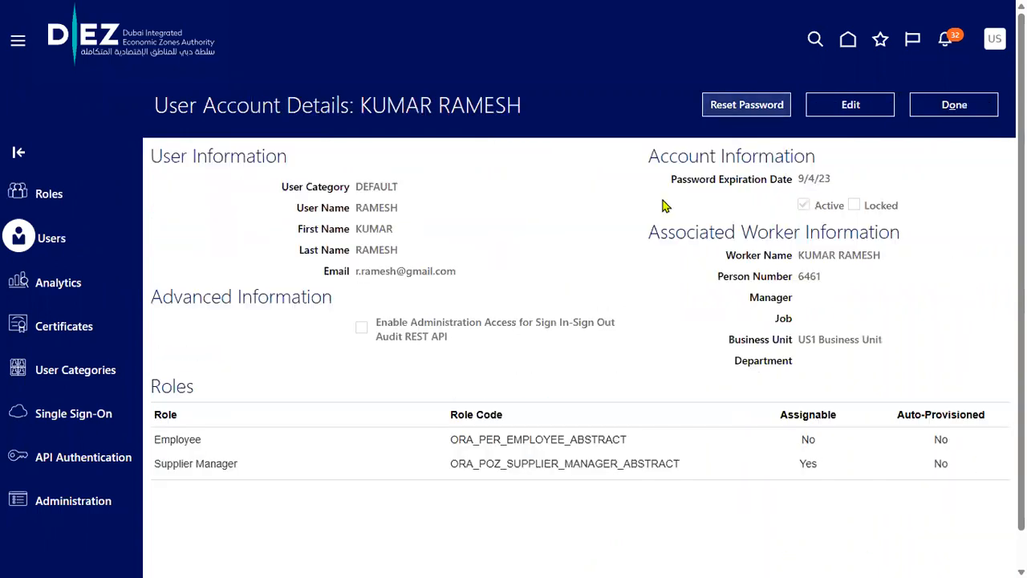
click(845, 113)
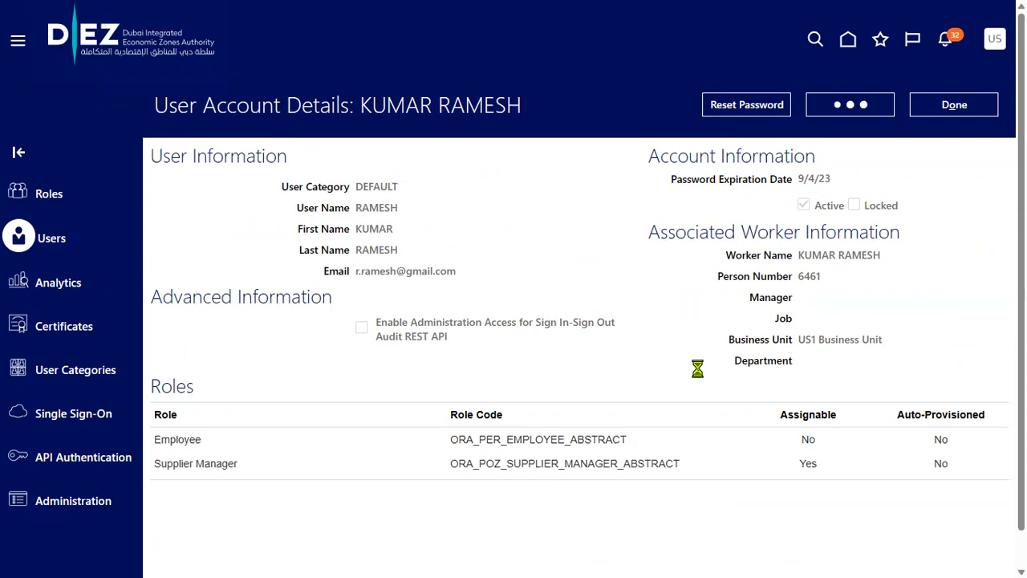
click(706, 496)
Add the Accounts Payable Manager role to the user
click(445, 138)
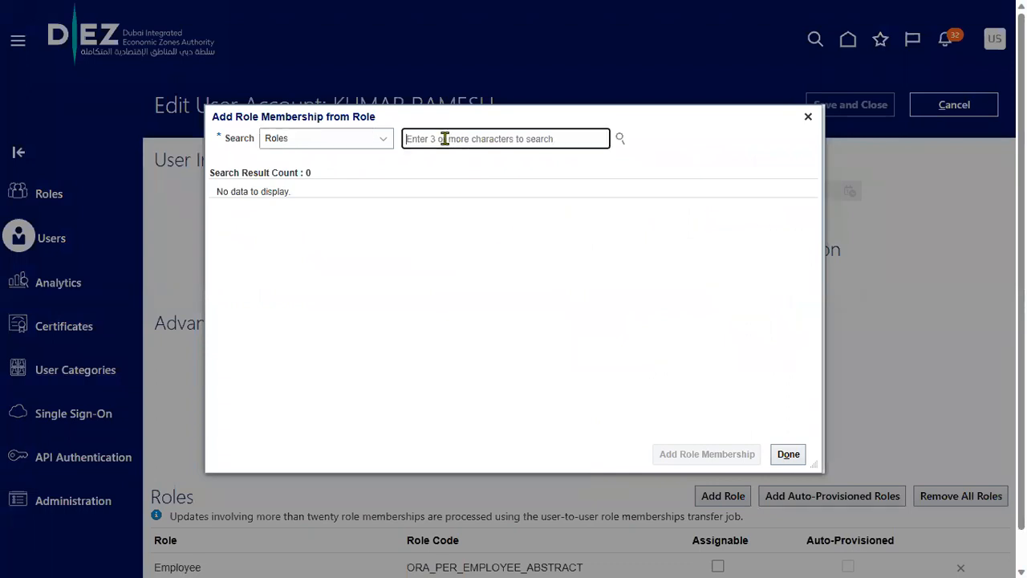
text(Acc)
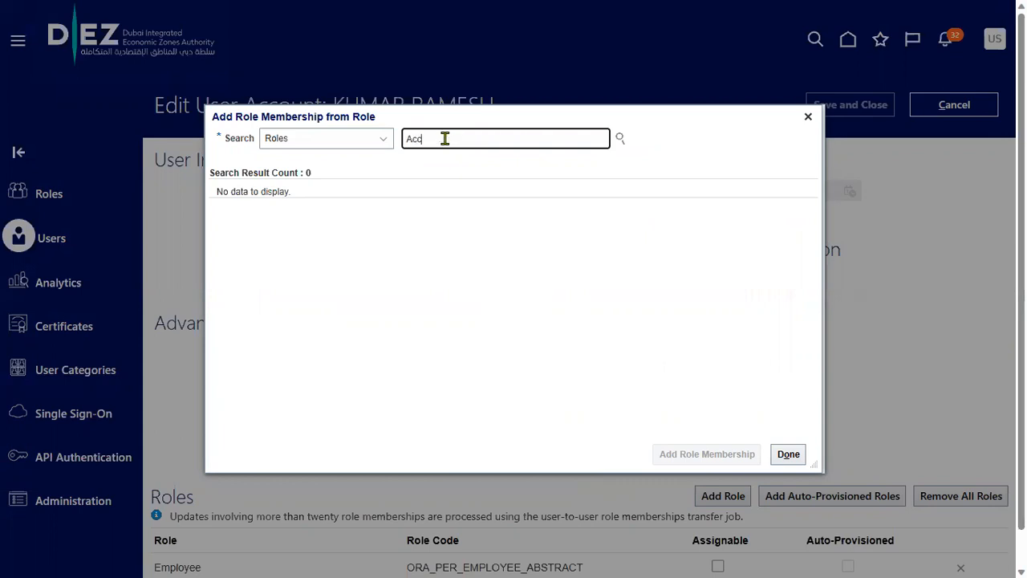
text(ounts)
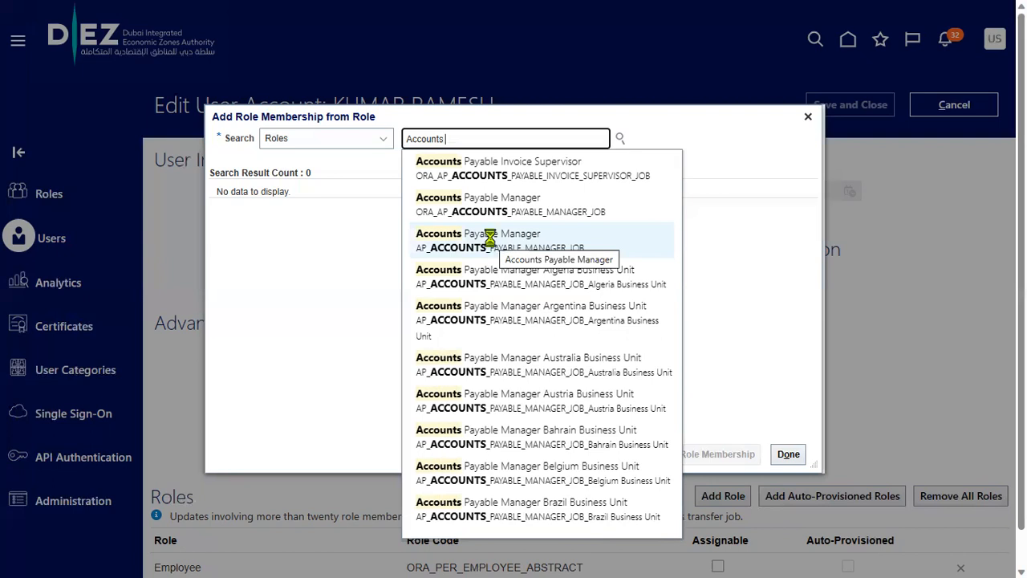
click(492, 242)
click(316, 212)
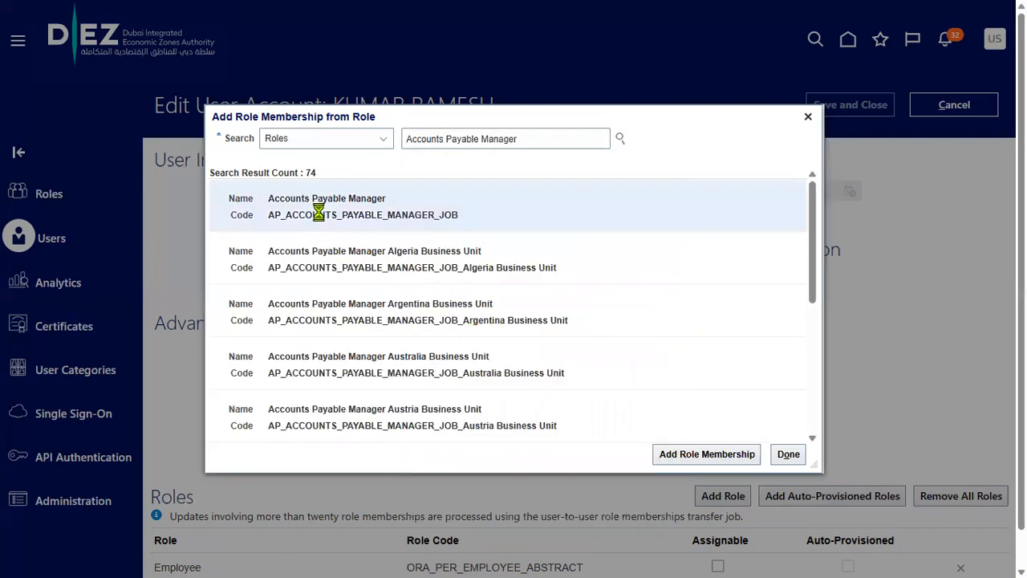
click(718, 454)
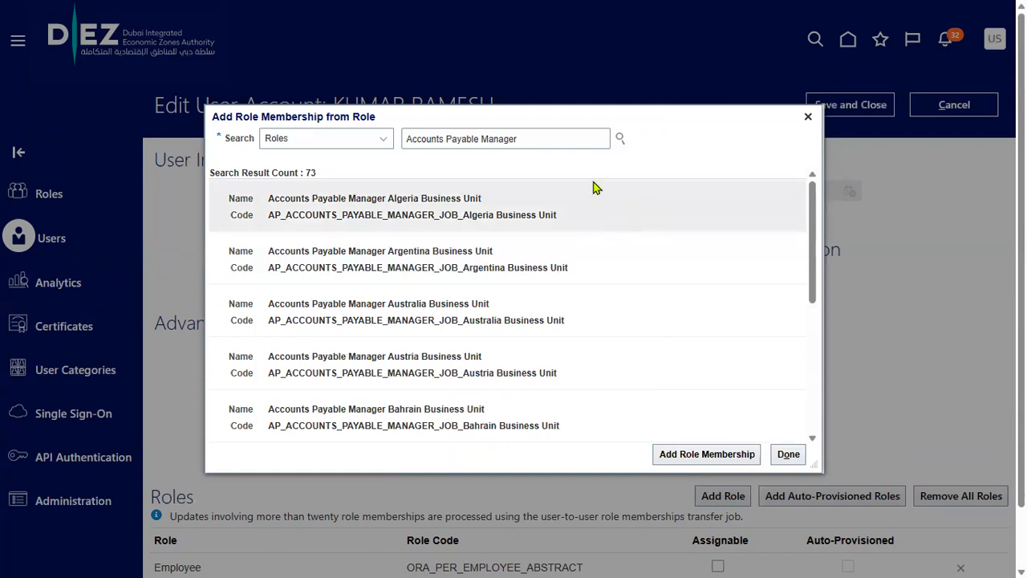
Add the Accounts Payable Supervisor role to the user
drag(481, 138, 518, 142)
text(su)
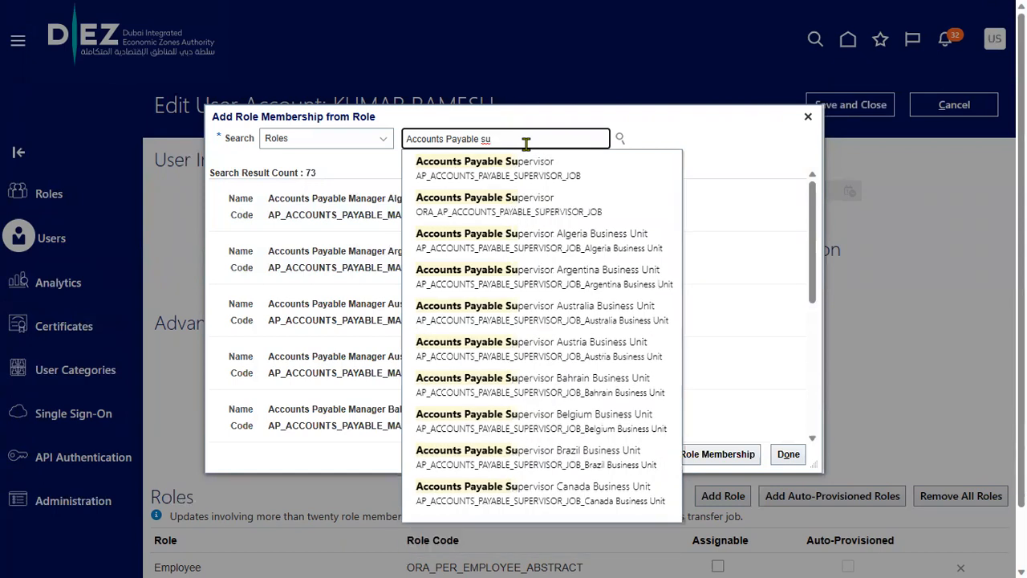
click(515, 161)
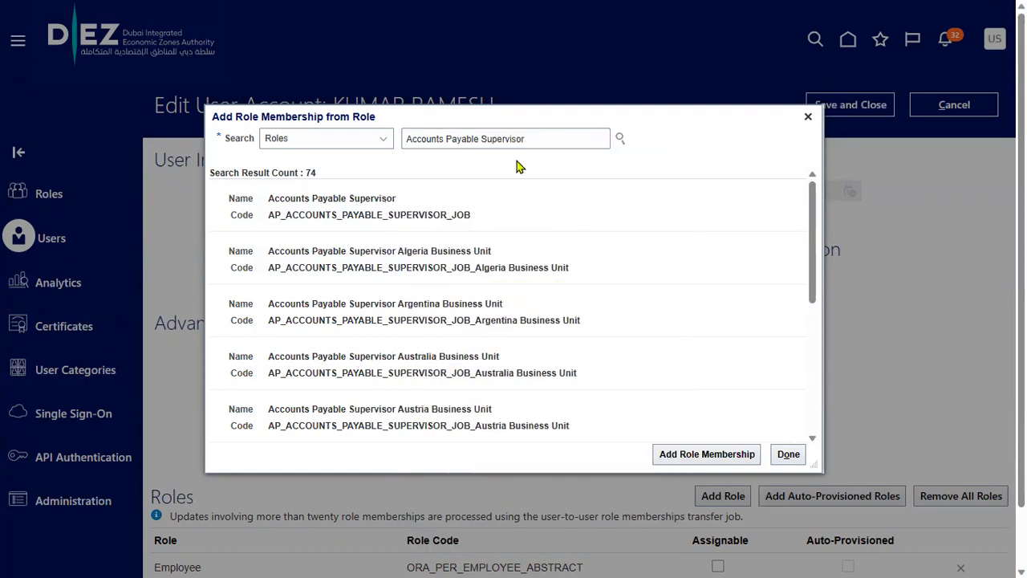
click(500, 206)
click(712, 461)
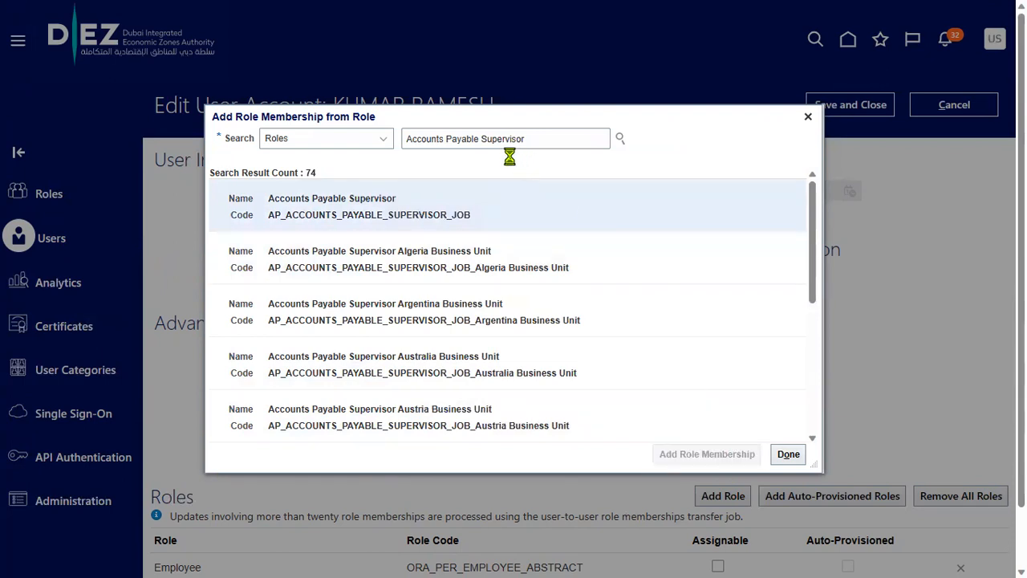
Add the Accounts Payable Specialist role and return to the user account
drag(486, 138, 599, 149)
text(p)
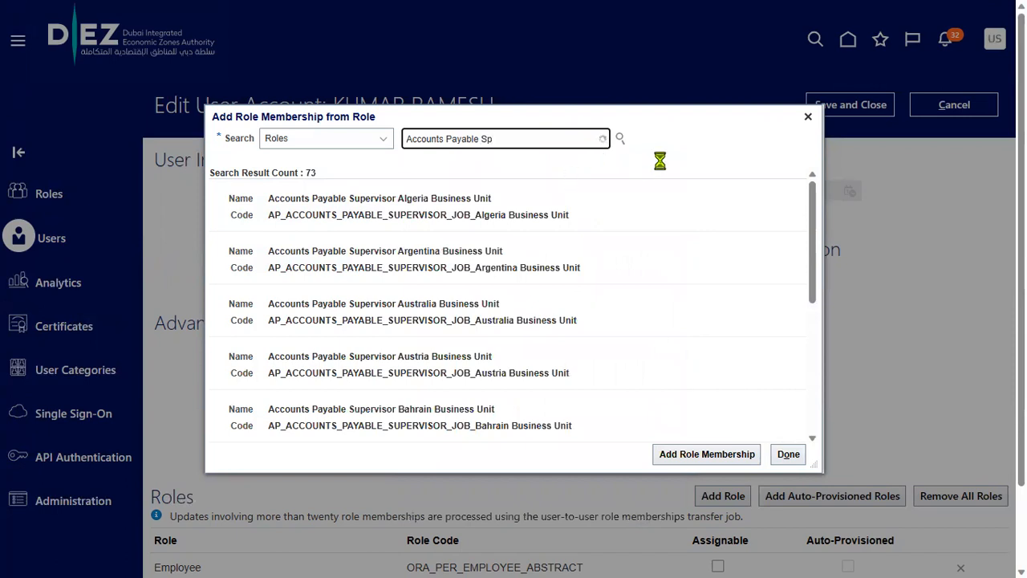
click(594, 165)
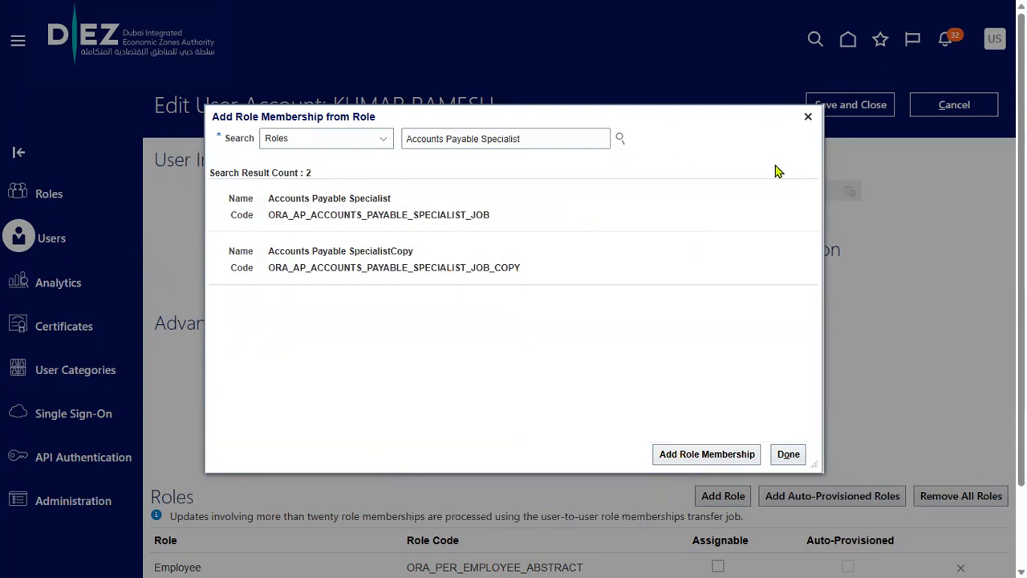
click(603, 206)
click(705, 460)
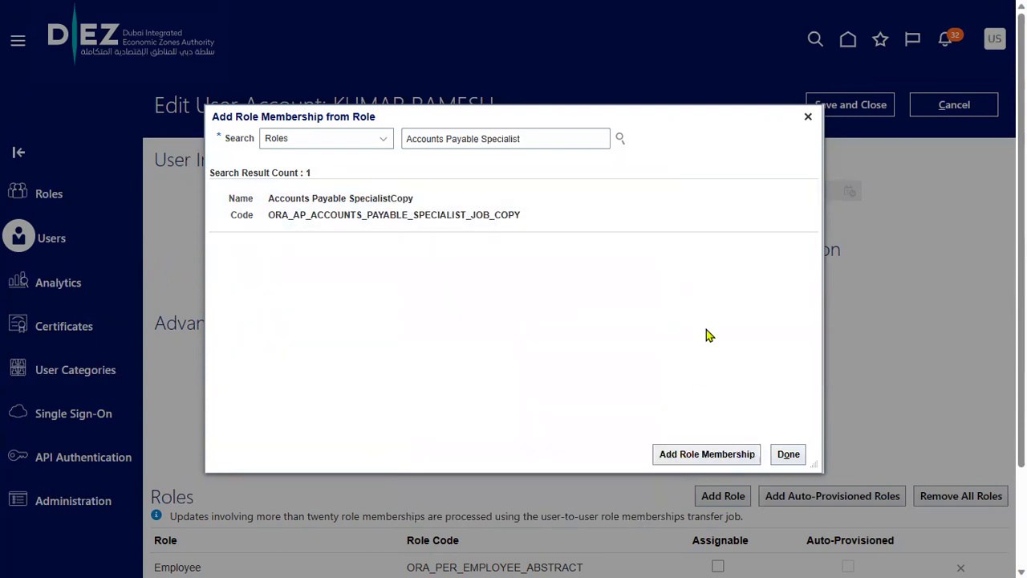
click(788, 452)
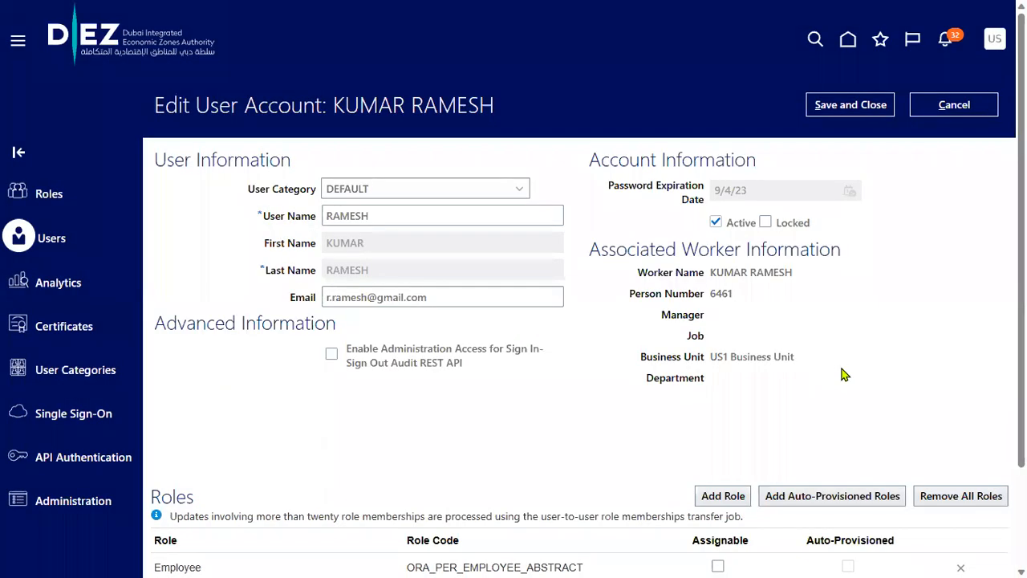
Review the Roles table and save the user account
scroll(783, 372, down, 2)
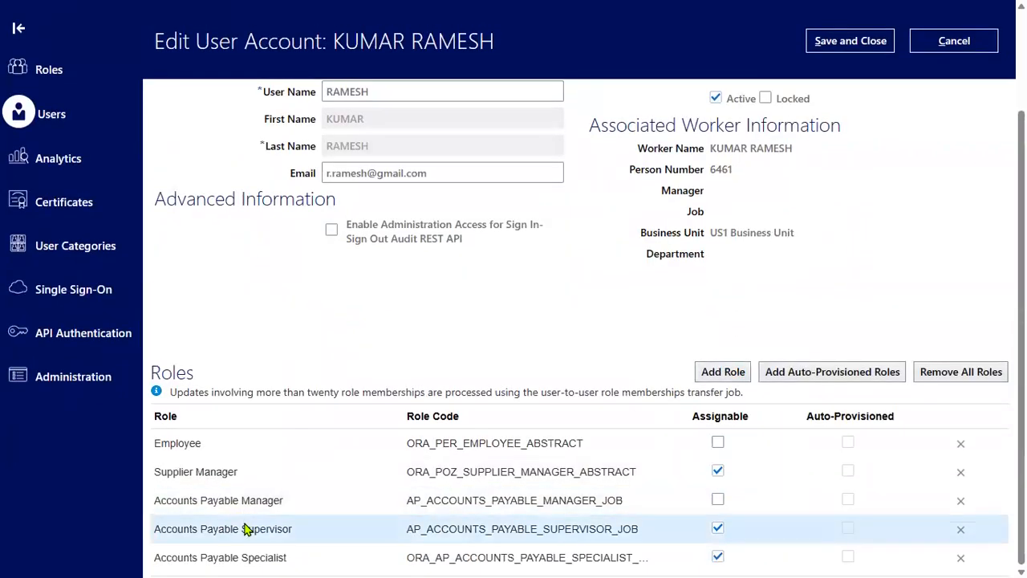
scroll(499, 342, up, 2)
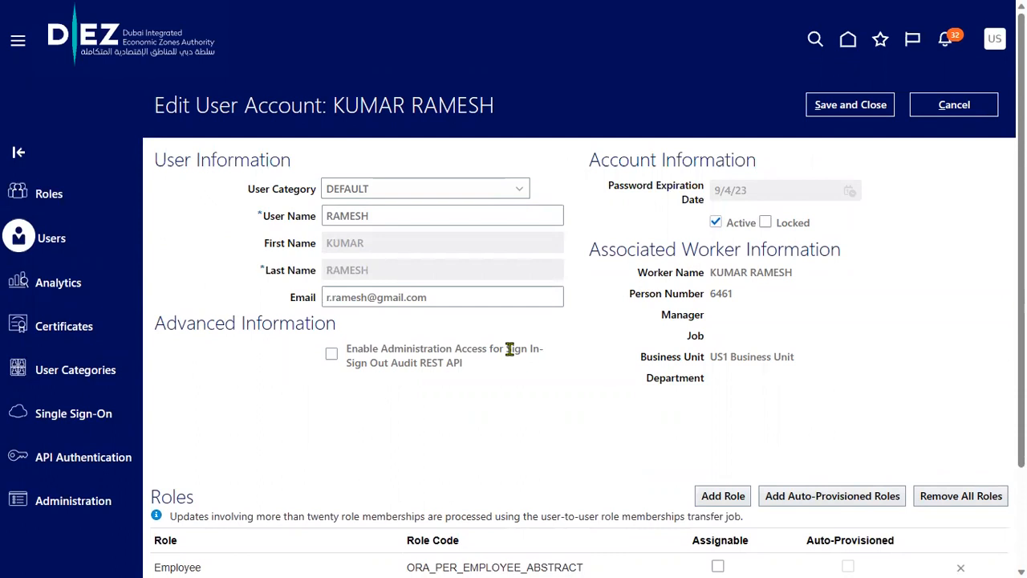
click(827, 108)
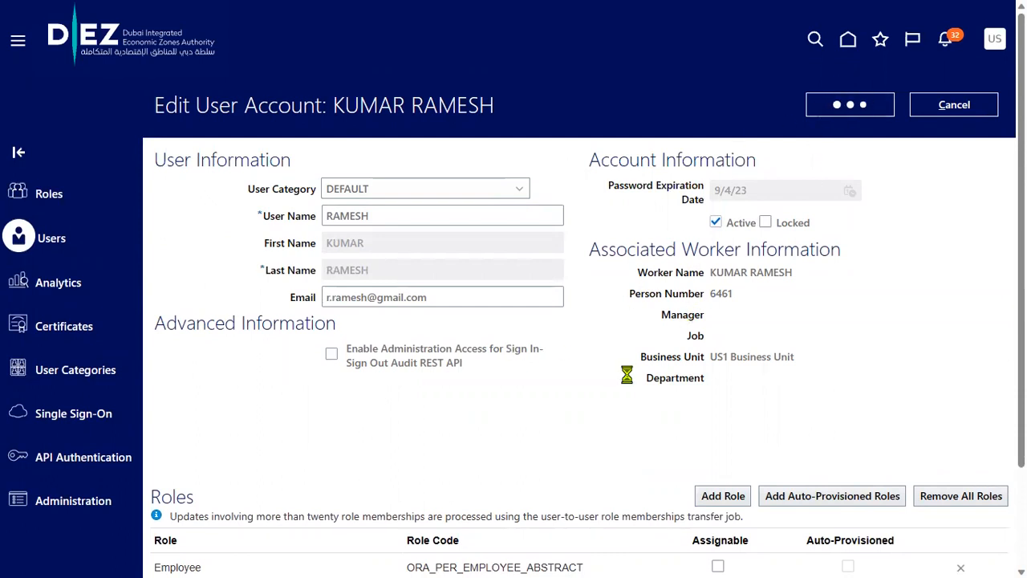
Append '& data Access' to checklist step 5 in Notepad++
key(alt+Tab)
click(233, 372)
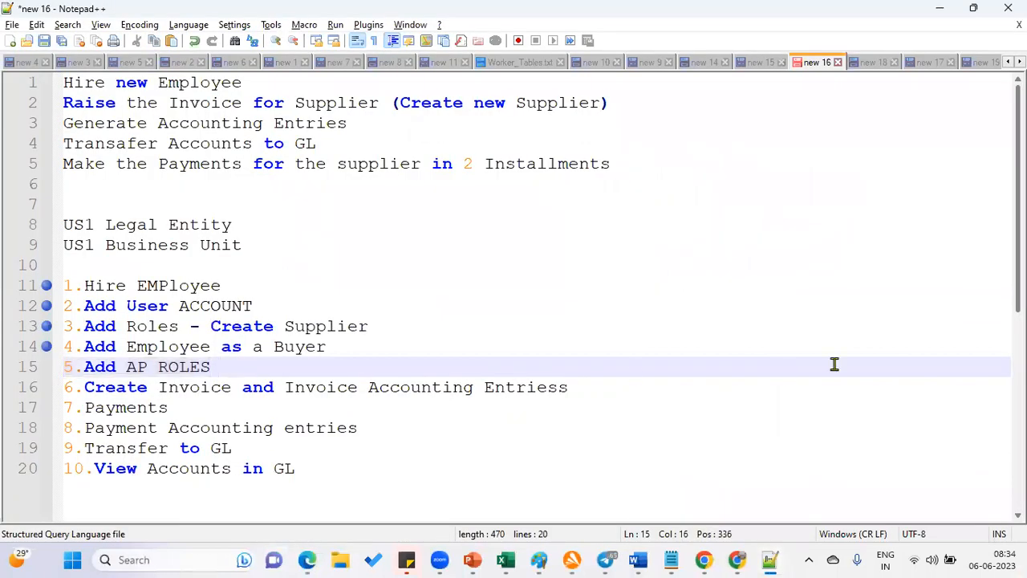
text(& data Access)
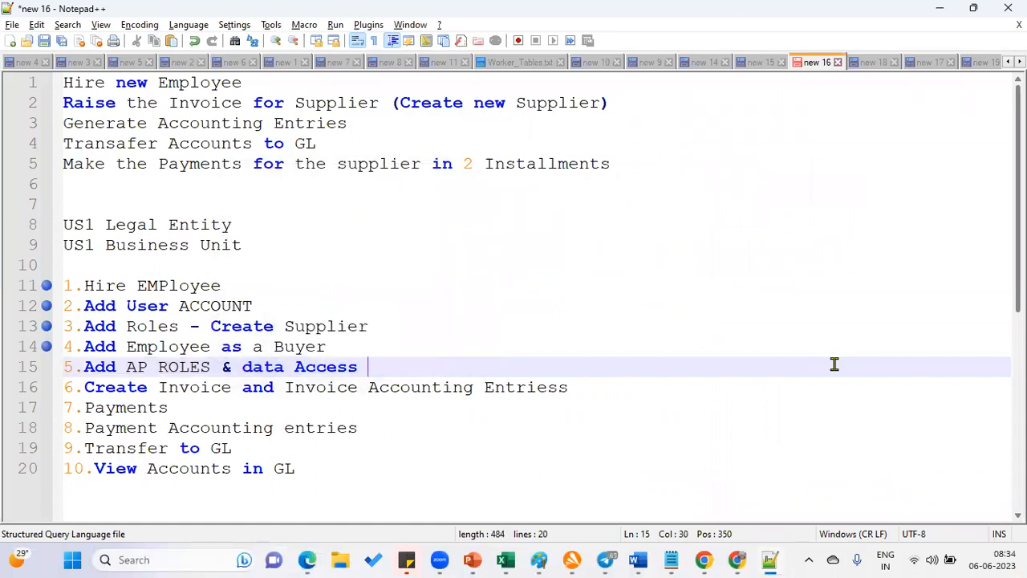
Bring the Oracle user account page in Edge back to the front
click(312, 558)
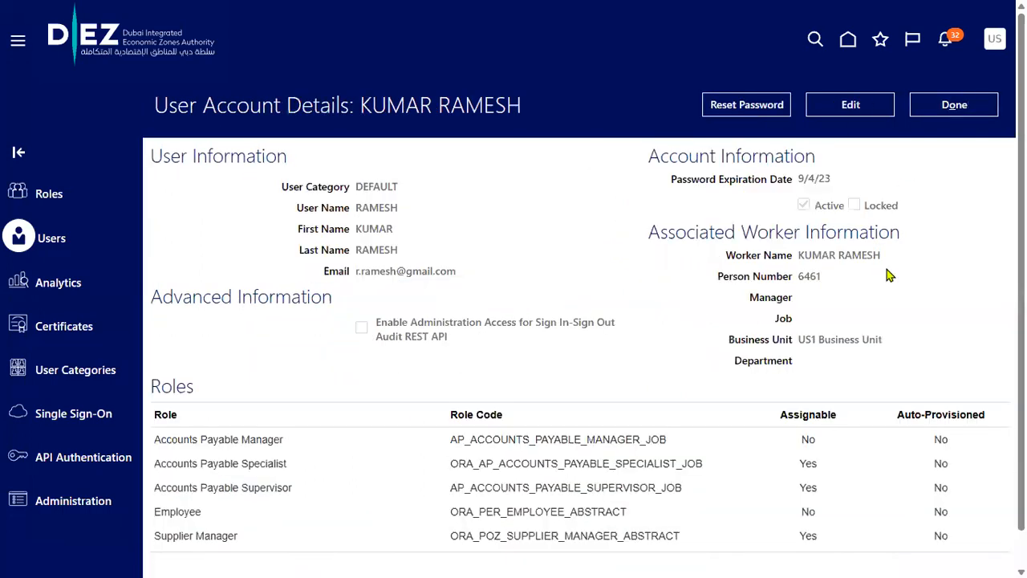
Close User Account Details and go to Setup and Maintenance for Compensation Management
click(934, 112)
click(994, 40)
click(756, 269)
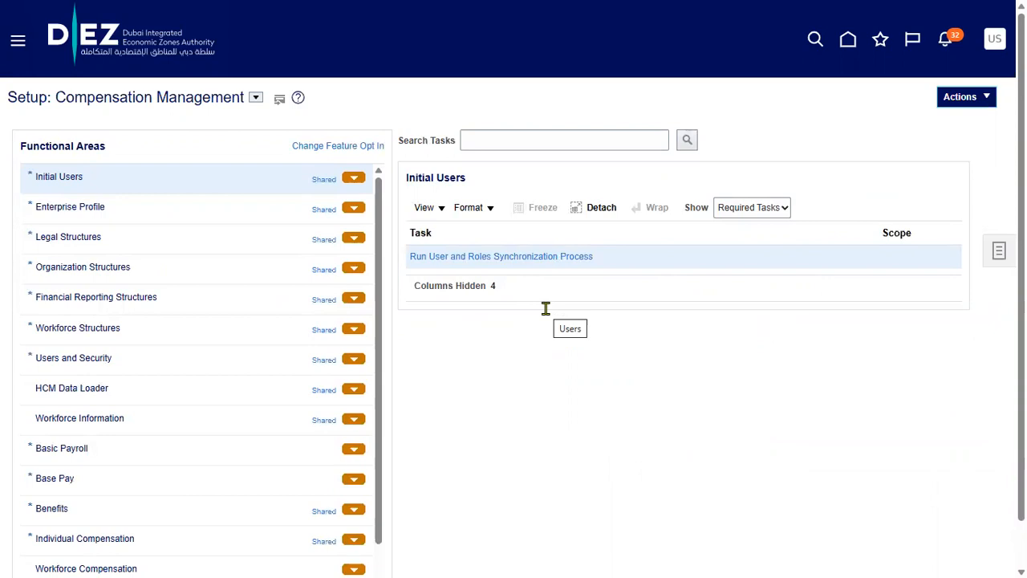
Switch the setup offering to Financials and search its tasks for 'data access'
click(256, 97)
click(273, 198)
click(535, 141)
text(data access)
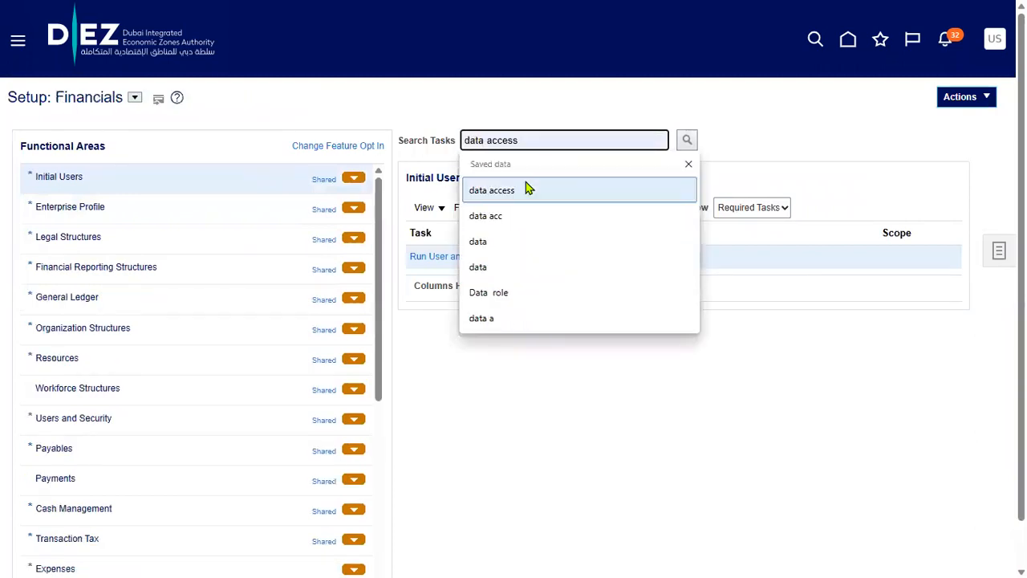
click(525, 188)
click(687, 140)
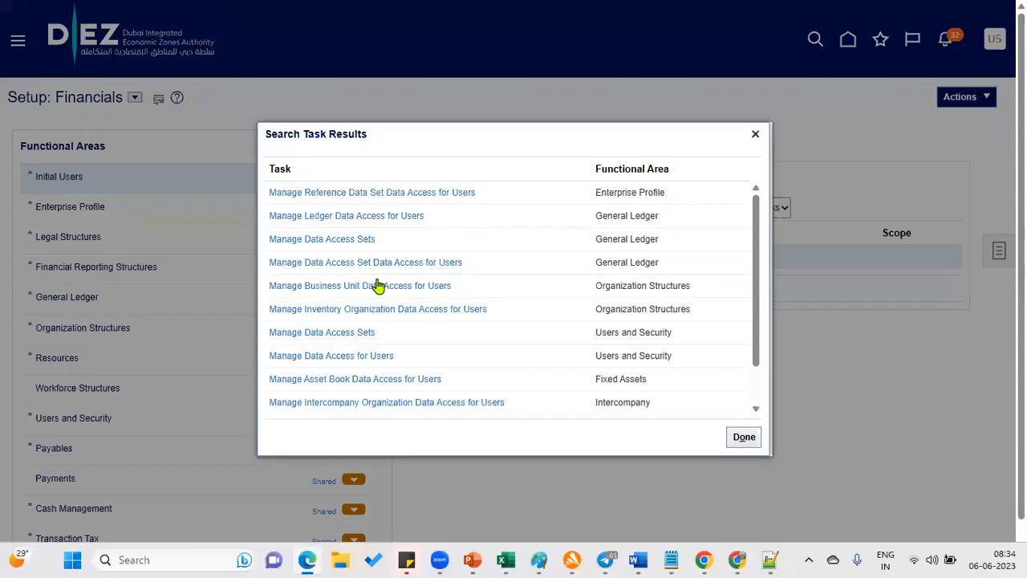
Launch the Manage Data Access for Users task and start a new assignment
click(333, 364)
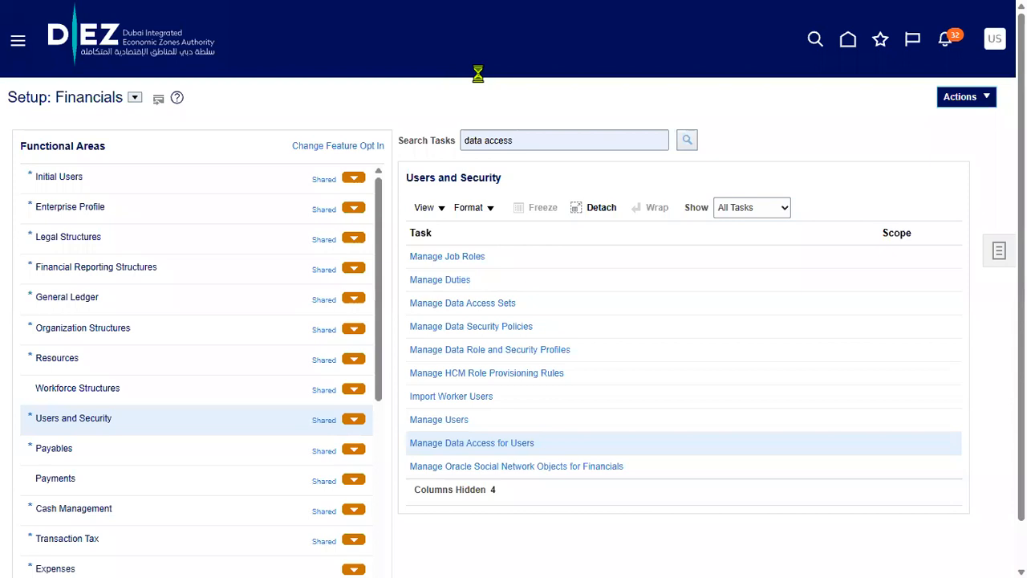
click(509, 450)
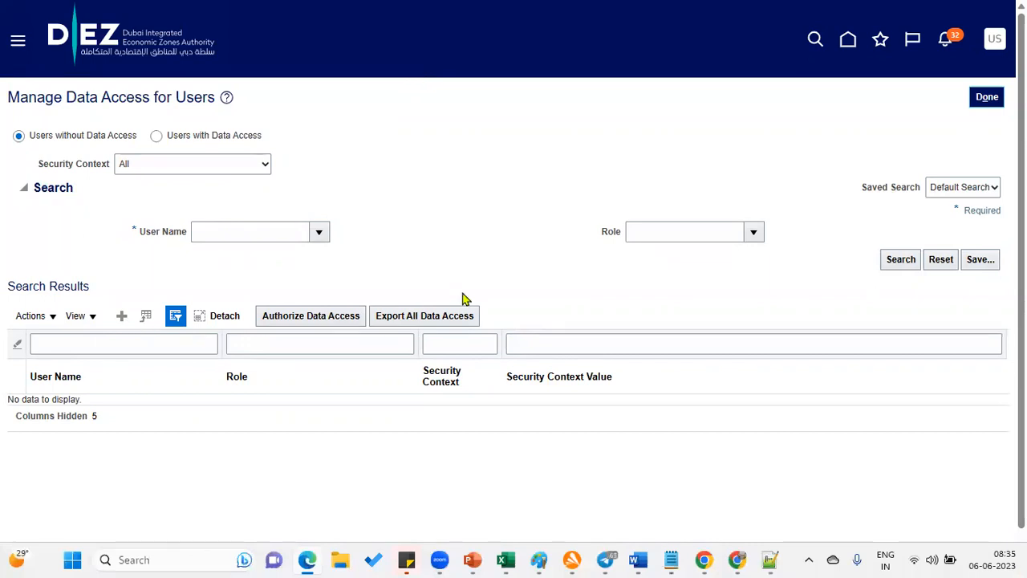
click(335, 311)
Select the user by name in the new data access row
click(252, 303)
text(ramea)
key(BackSpace)
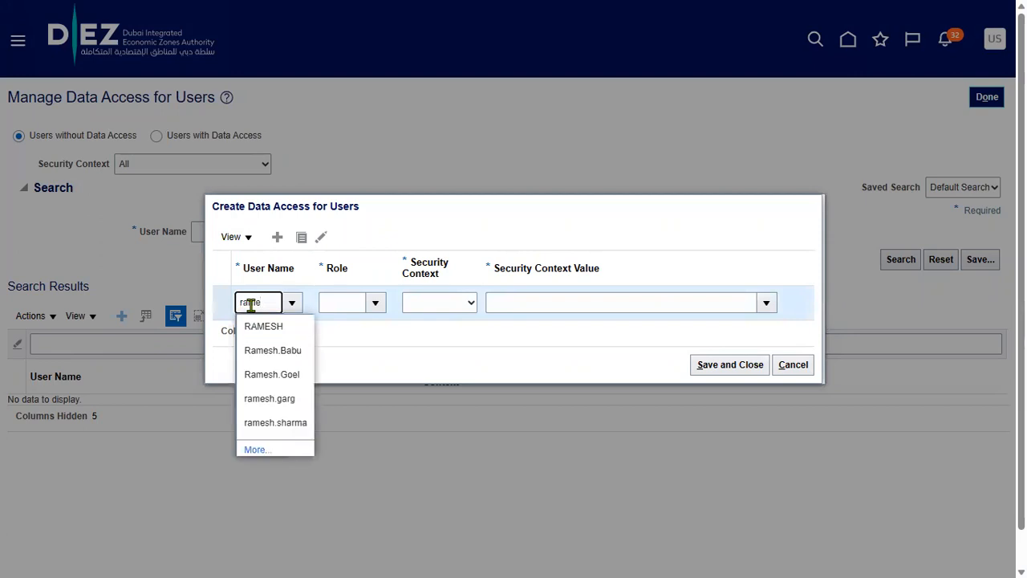
click(273, 327)
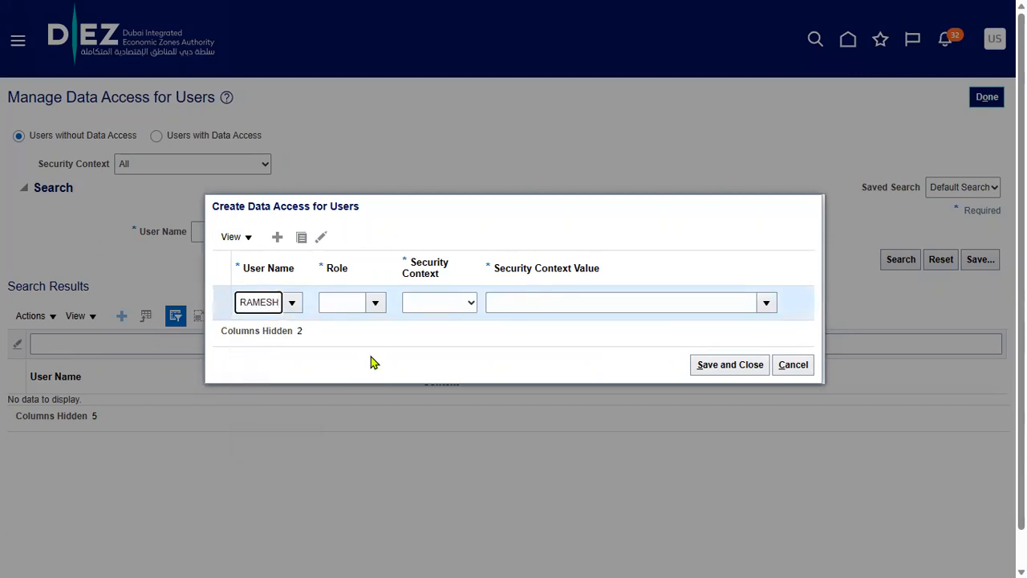
Give the row Accounts Payable Manager, Business unit context, US1 Business Unit, then duplicate it
click(375, 303)
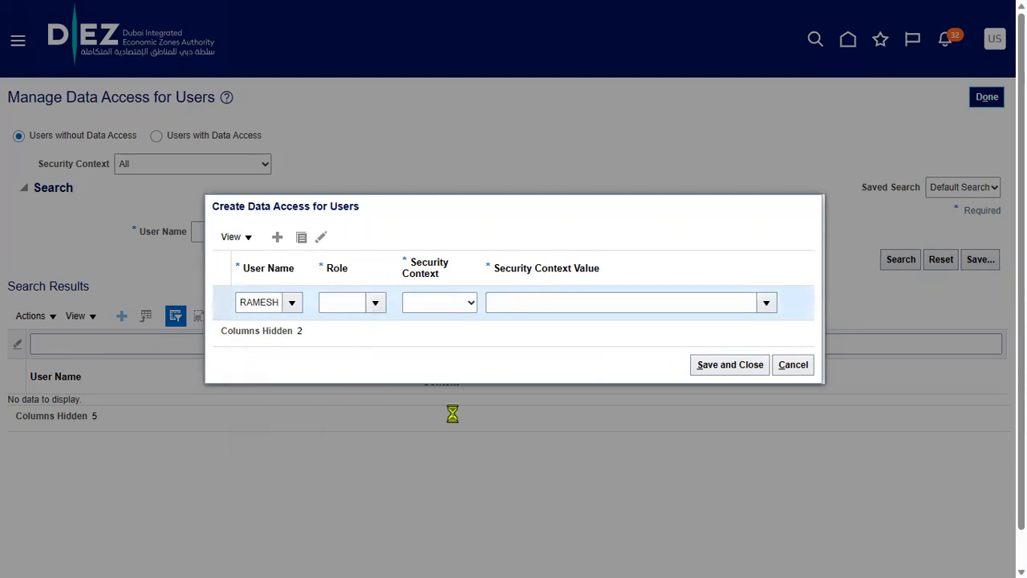
click(404, 329)
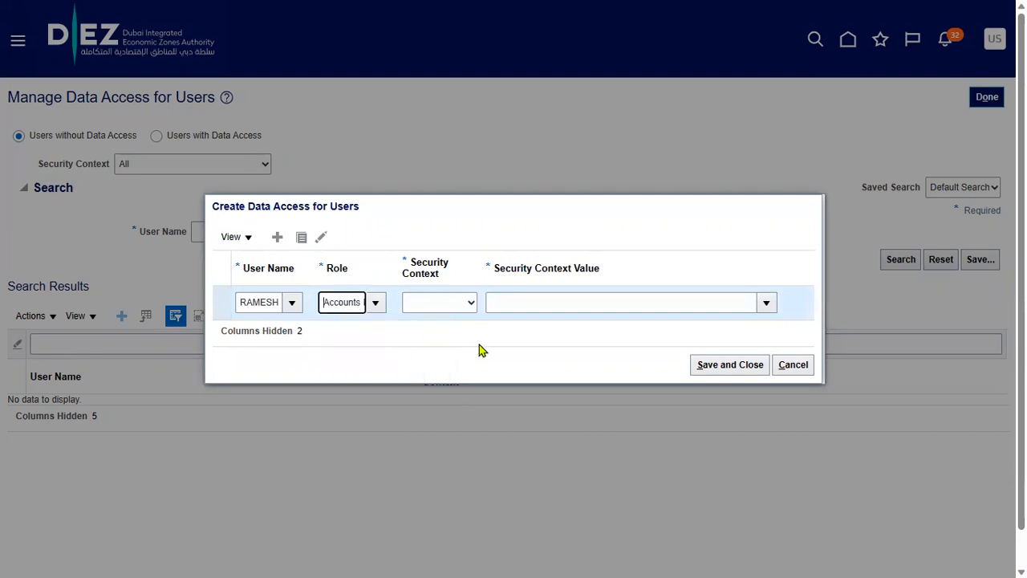
click(454, 306)
click(447, 332)
click(503, 302)
text(US1)
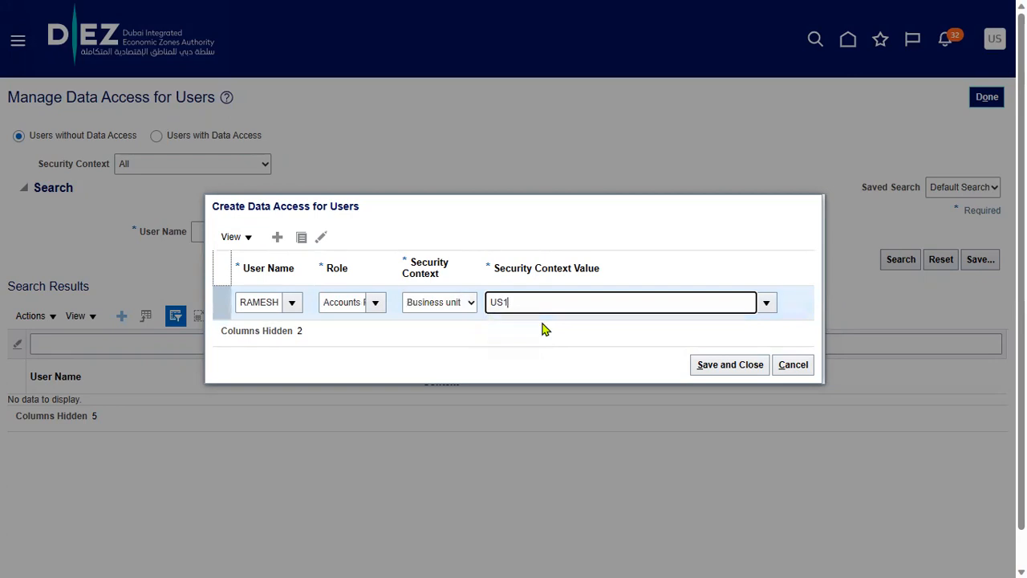
text(b)
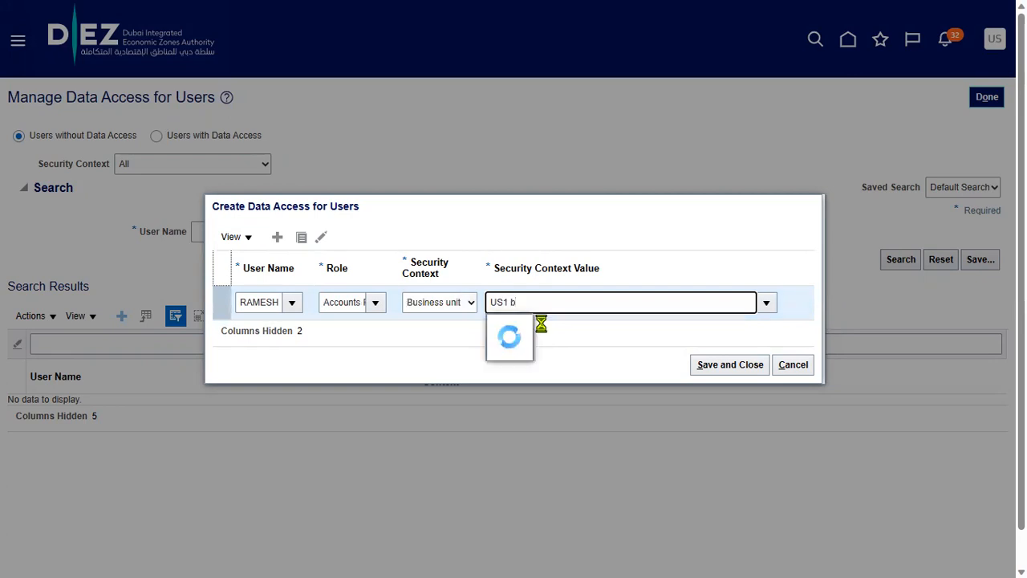
click(544, 327)
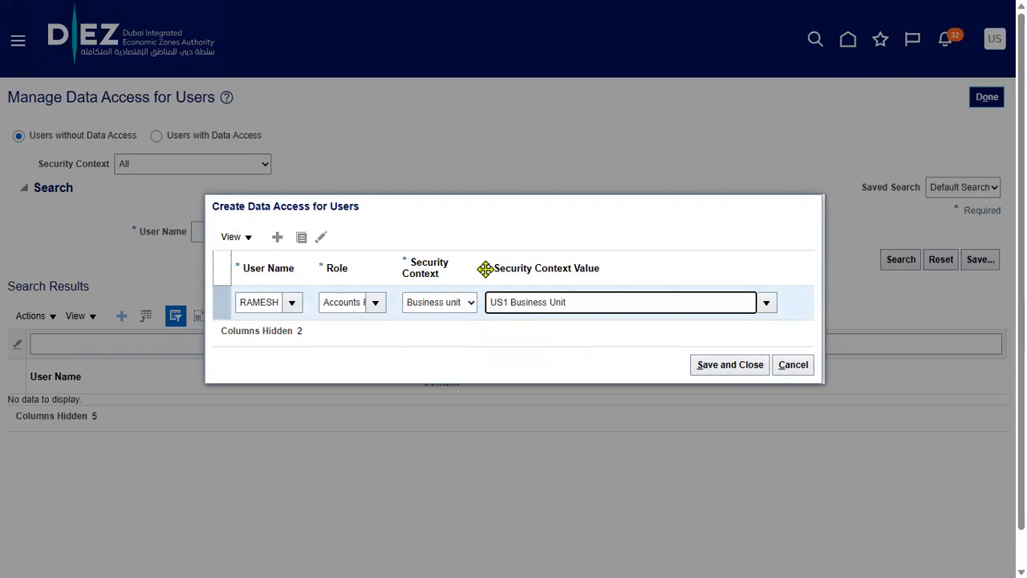
click(301, 239)
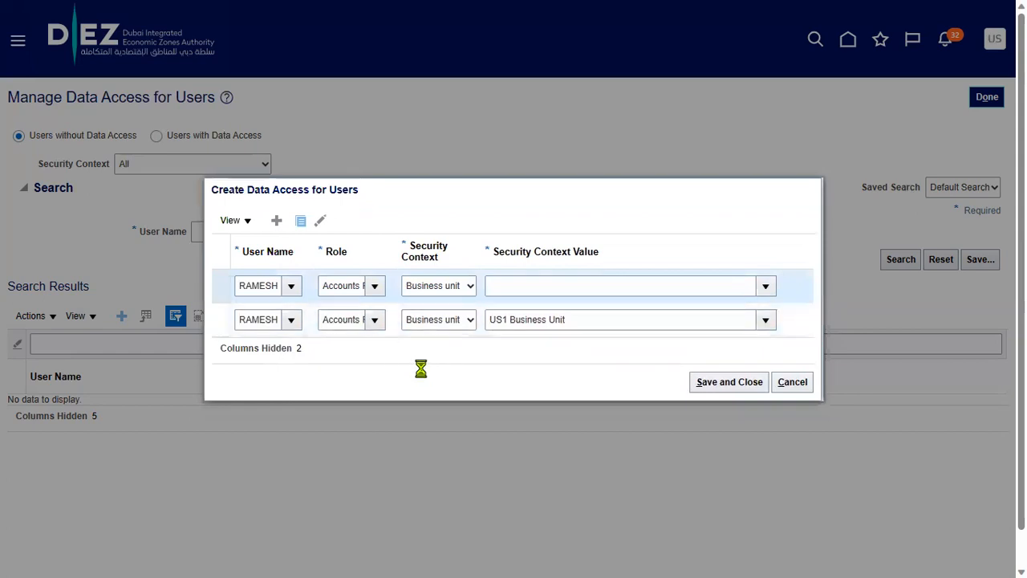
Set the row to Accounts Payable Specialist with Business unit US1 Business Unit, then duplicate it
click(418, 368)
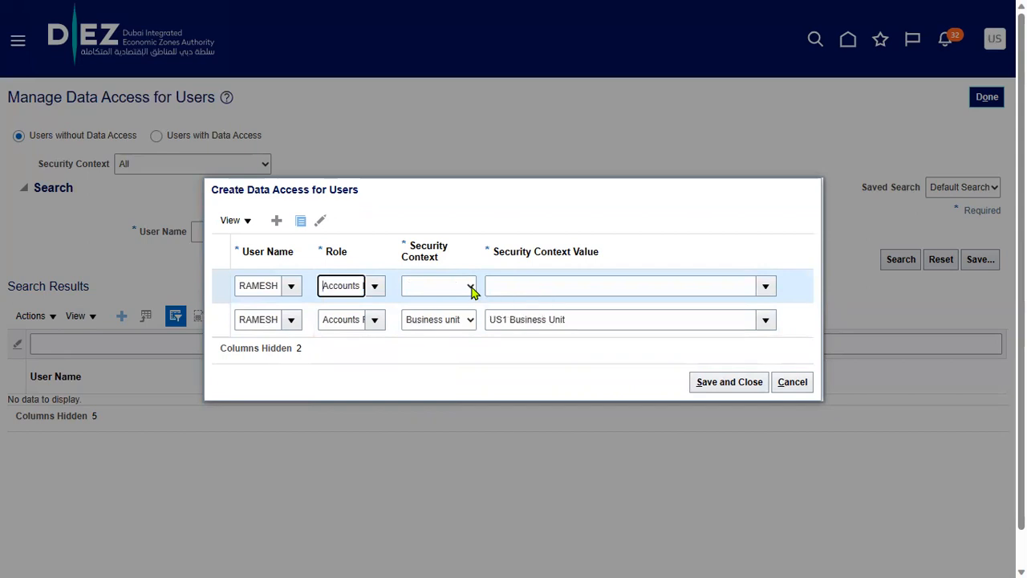
click(471, 288)
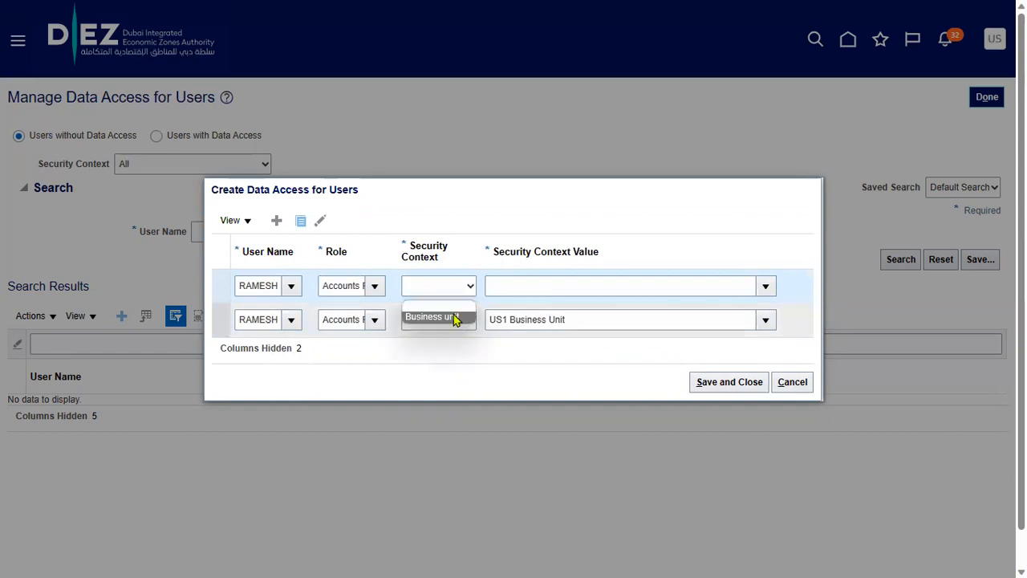
click(454, 319)
click(506, 280)
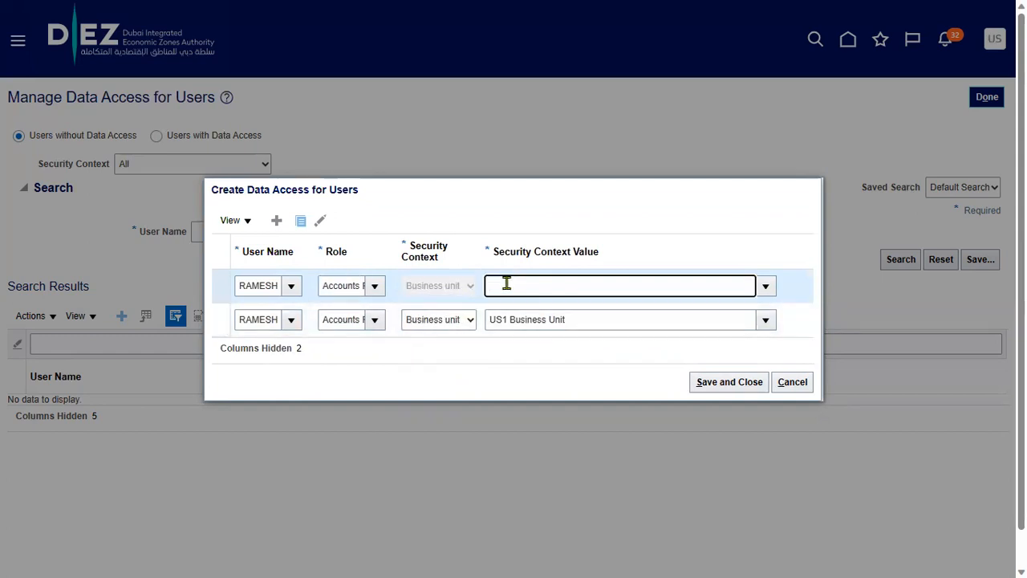
text(us1)
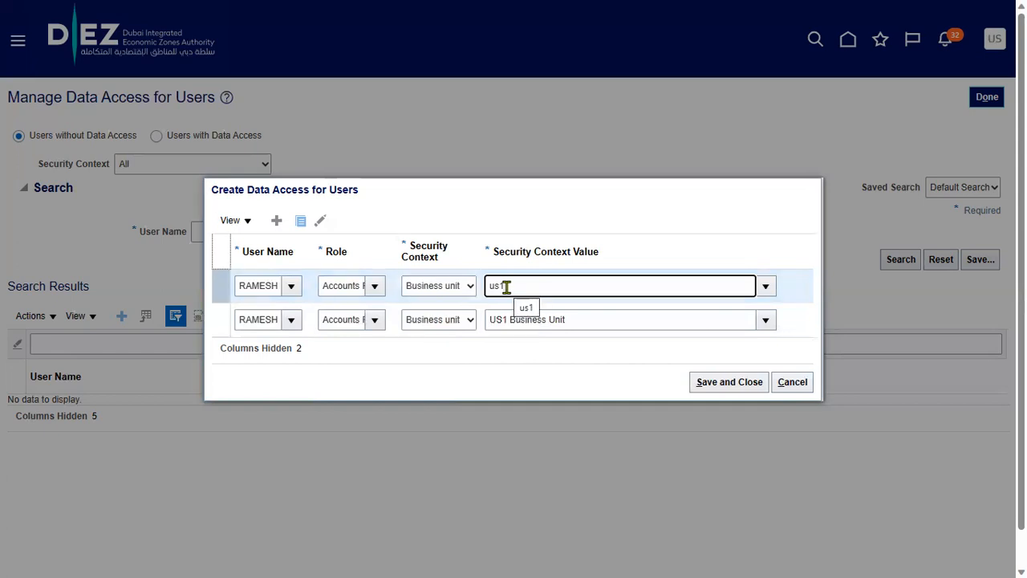
text(b)
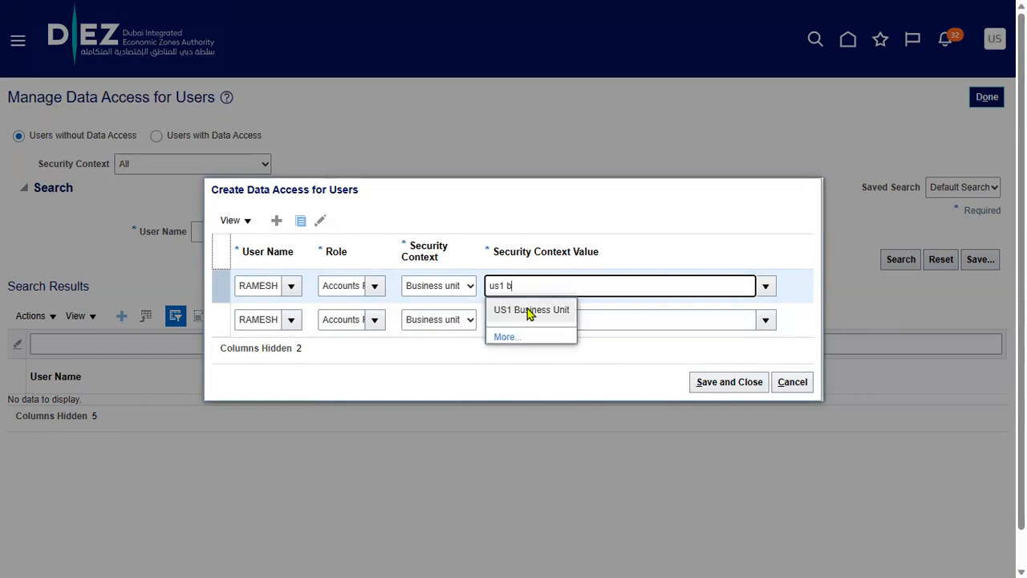
click(529, 312)
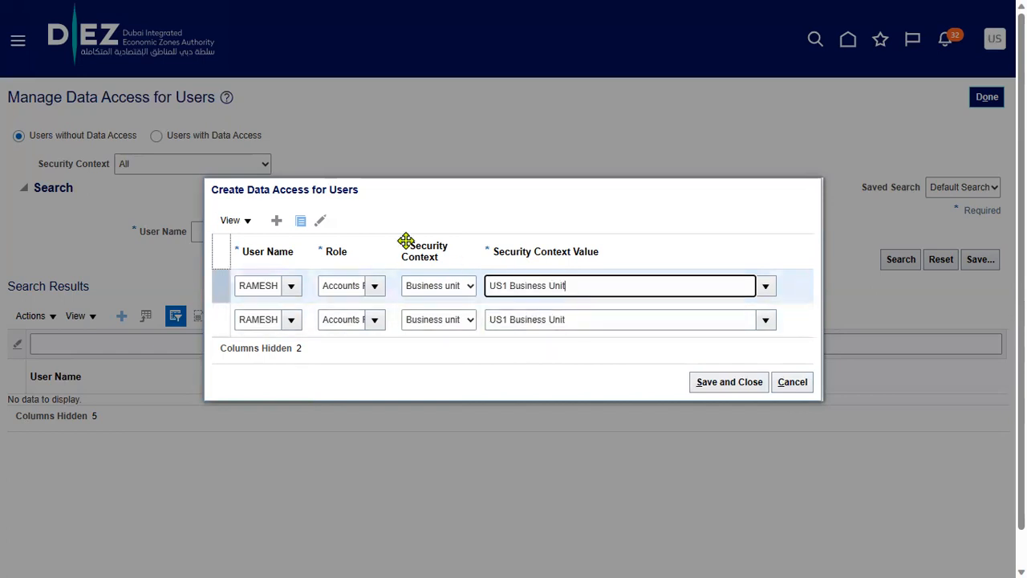
click(303, 223)
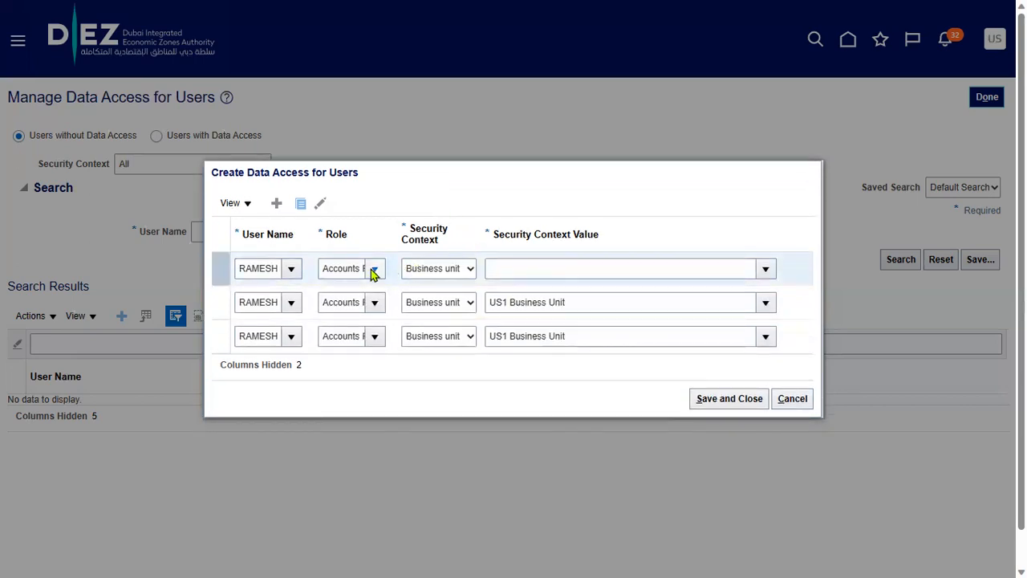
Give the third row another Accounts Payable role scoped to US1 Business Unit and save all rows
click(372, 270)
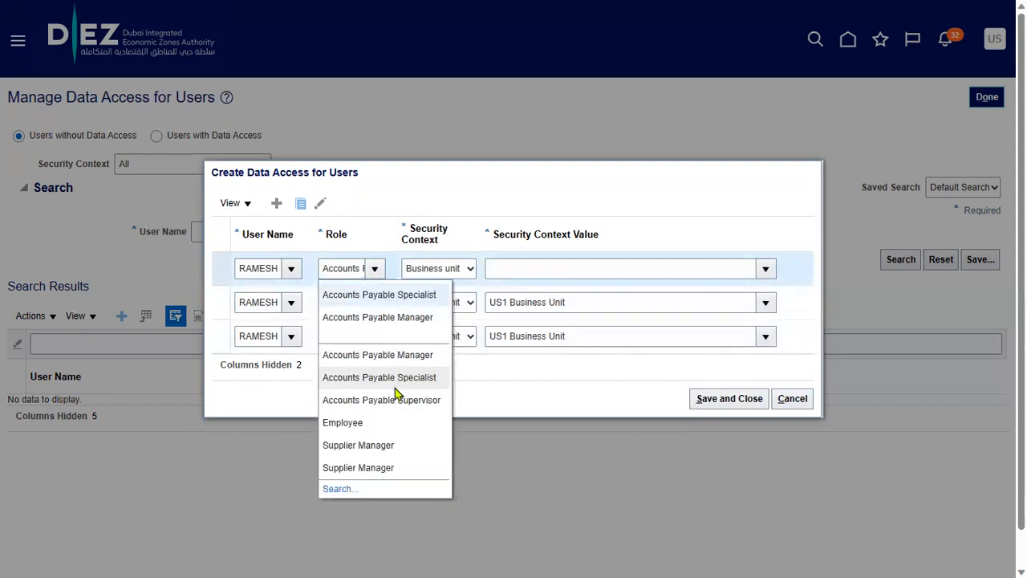
click(398, 400)
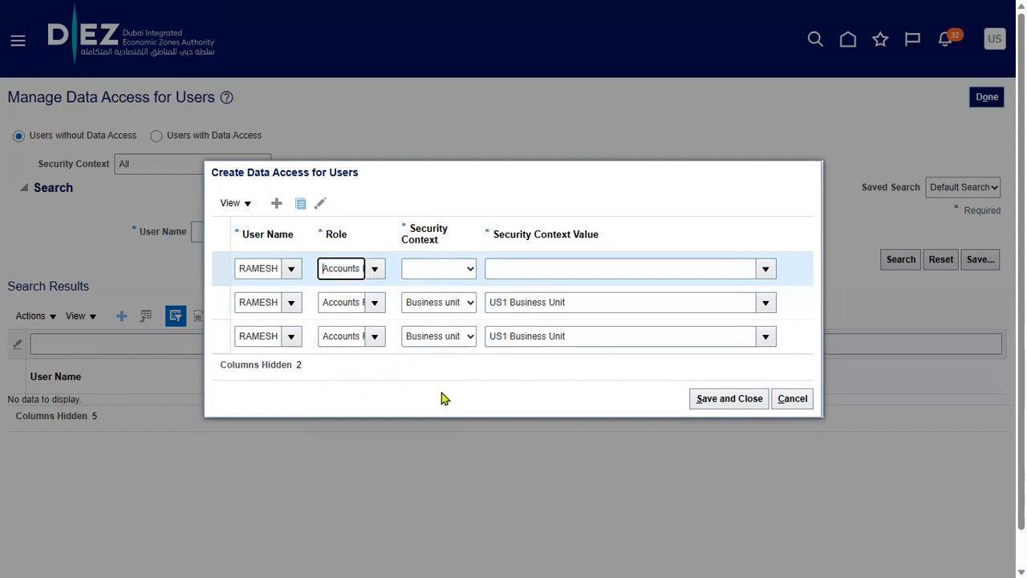
click(472, 270)
click(463, 307)
click(509, 265)
text(us1 b)
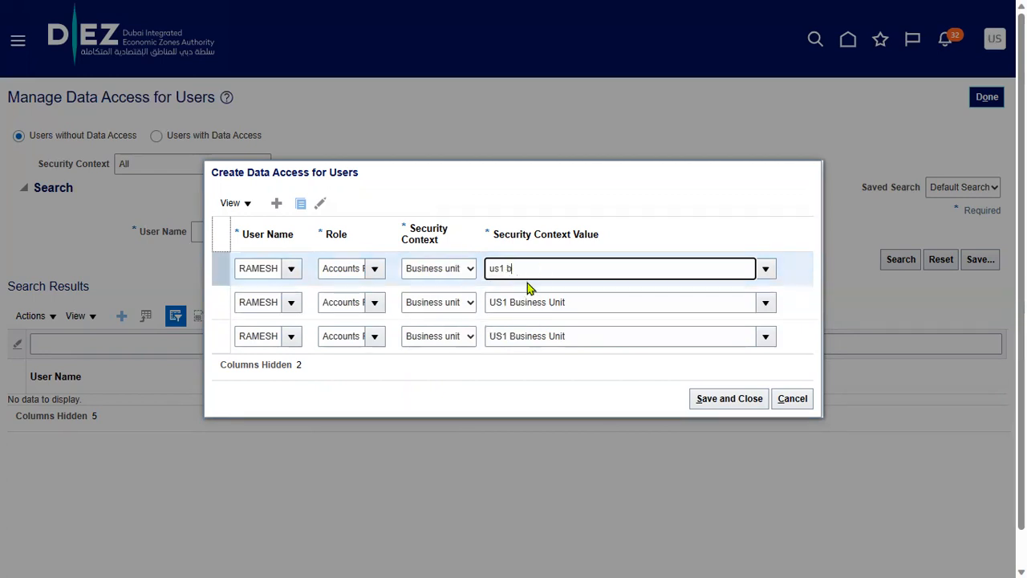
text(usiness)
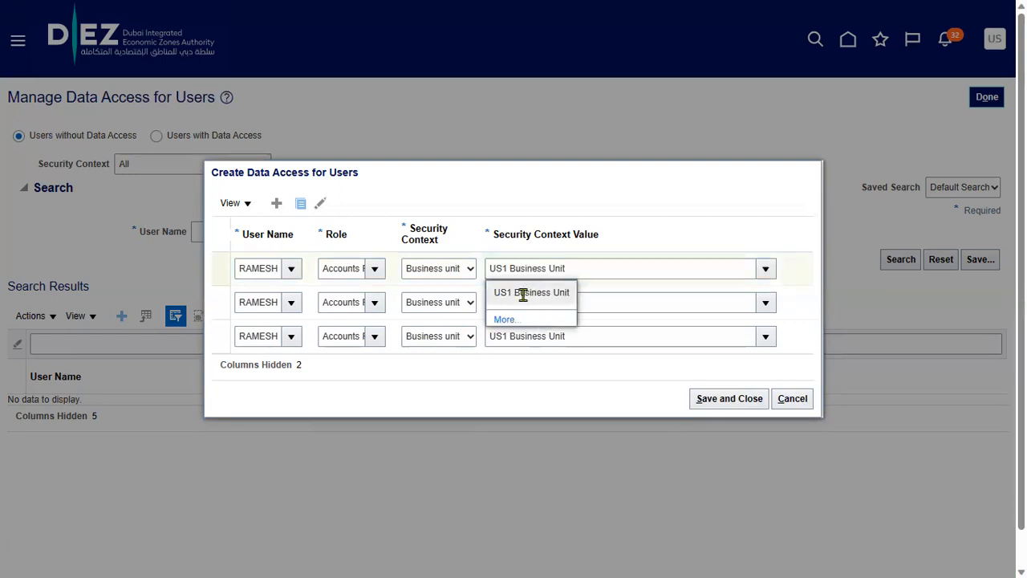
click(530, 293)
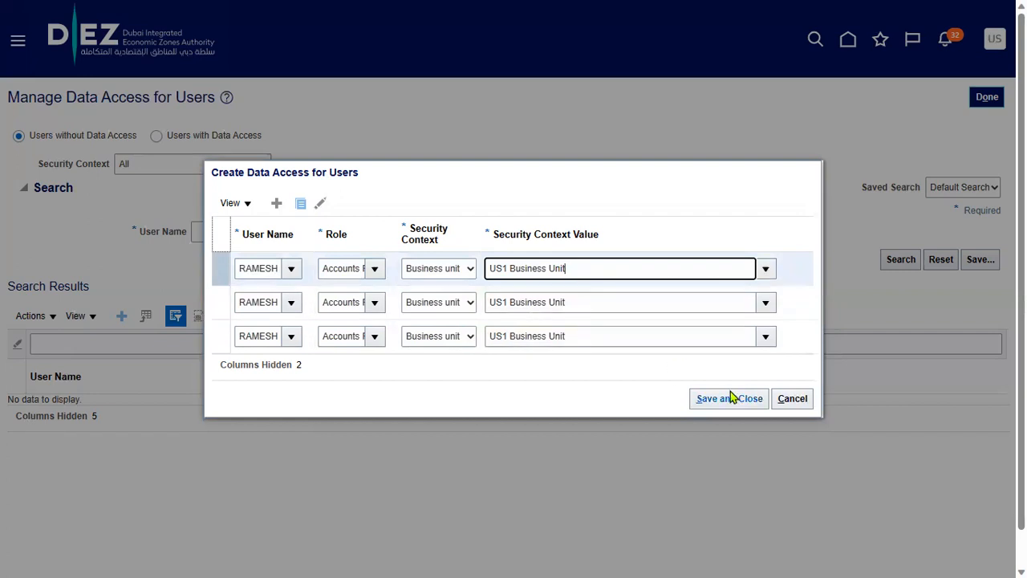
click(729, 398)
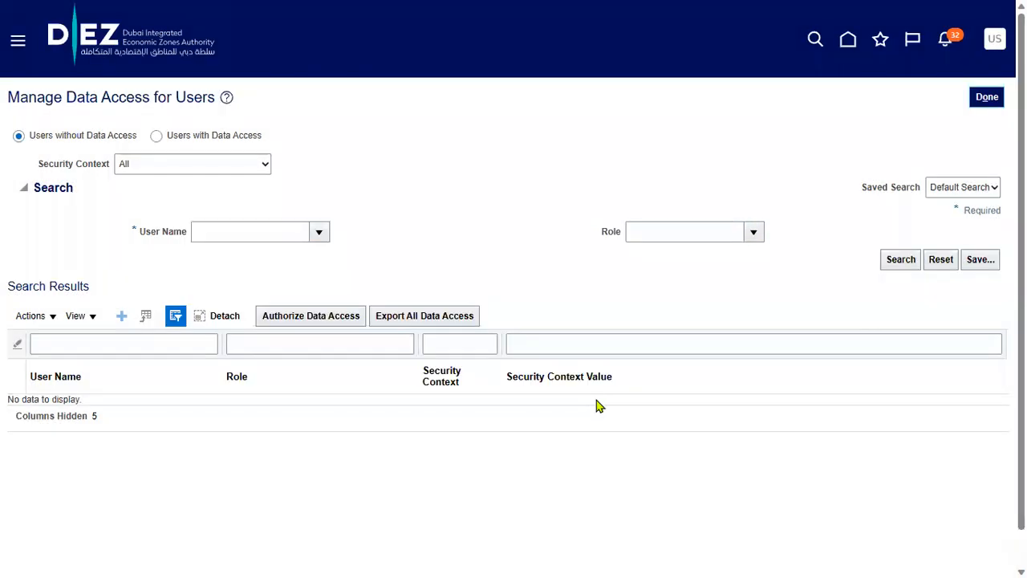
Return to setup tasks and open Run User and Roles Synchronization Process under Initial Users
click(989, 98)
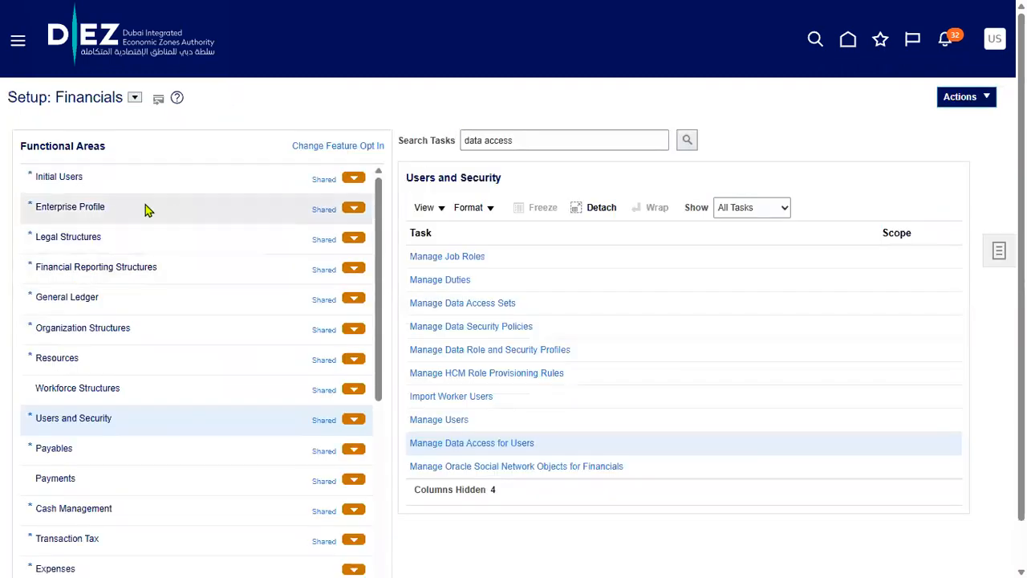
click(144, 177)
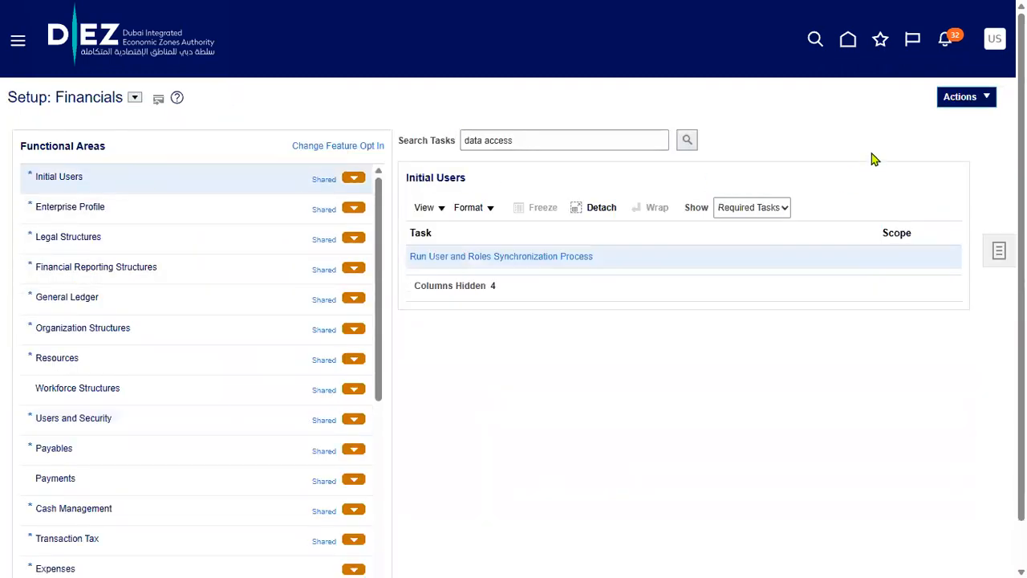
click(567, 258)
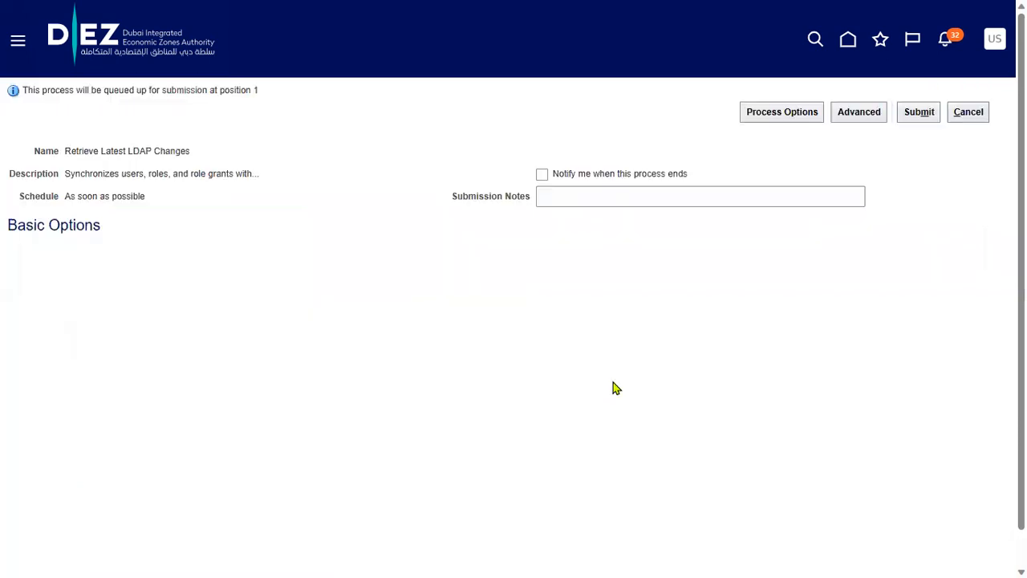
Submit Retrieve Latest LDAP Changes, dismiss the ESS-01050 pending-request error, and cancel back to Setup: Financials
click(920, 111)
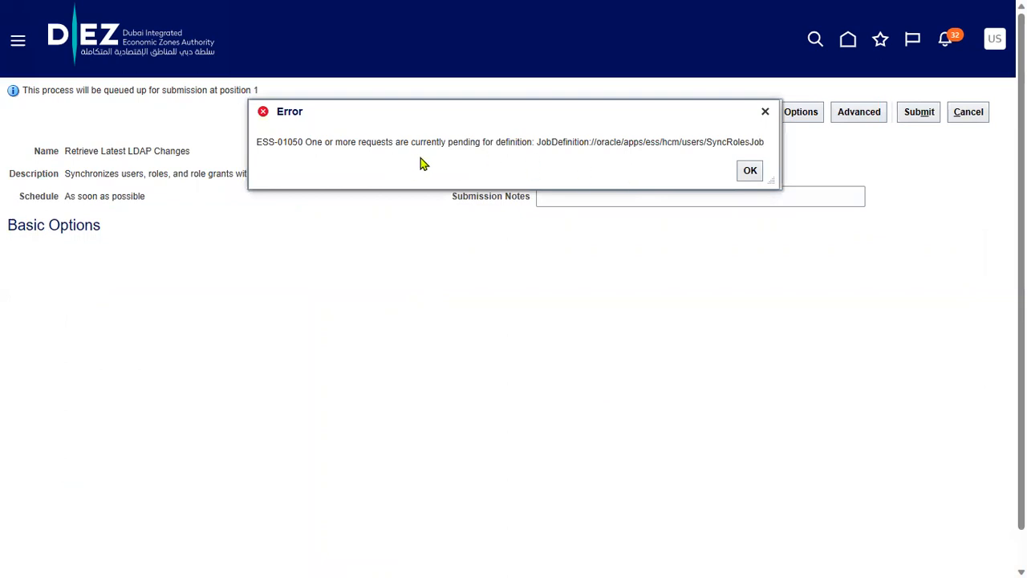
drag(305, 141, 481, 141)
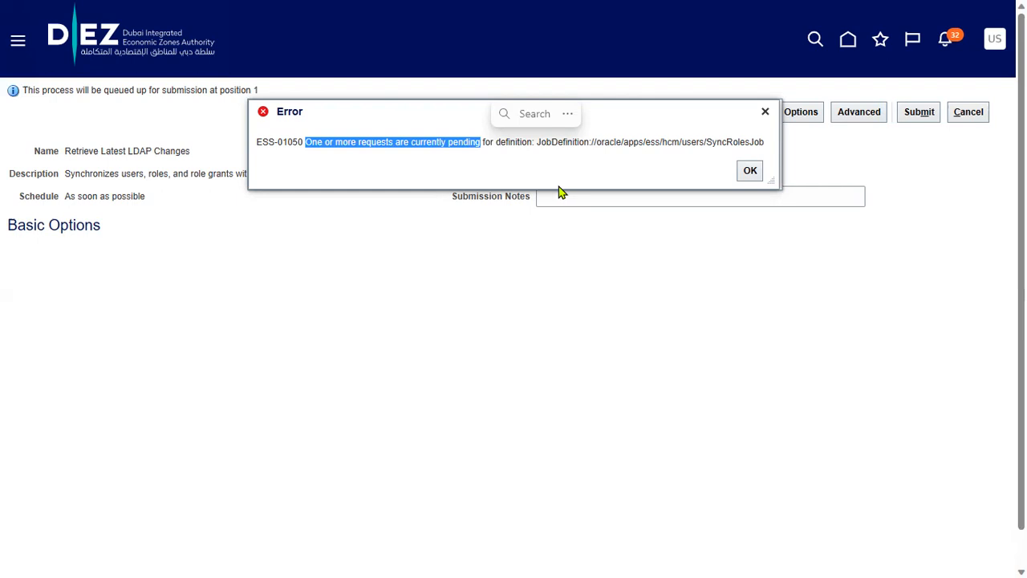
click(749, 170)
click(968, 111)
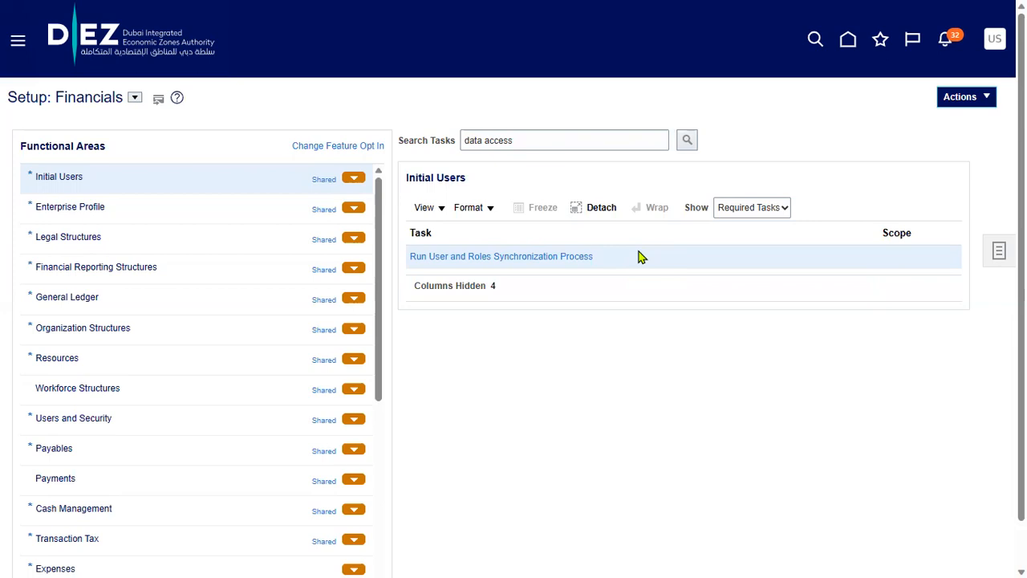
key(alt+Tab)
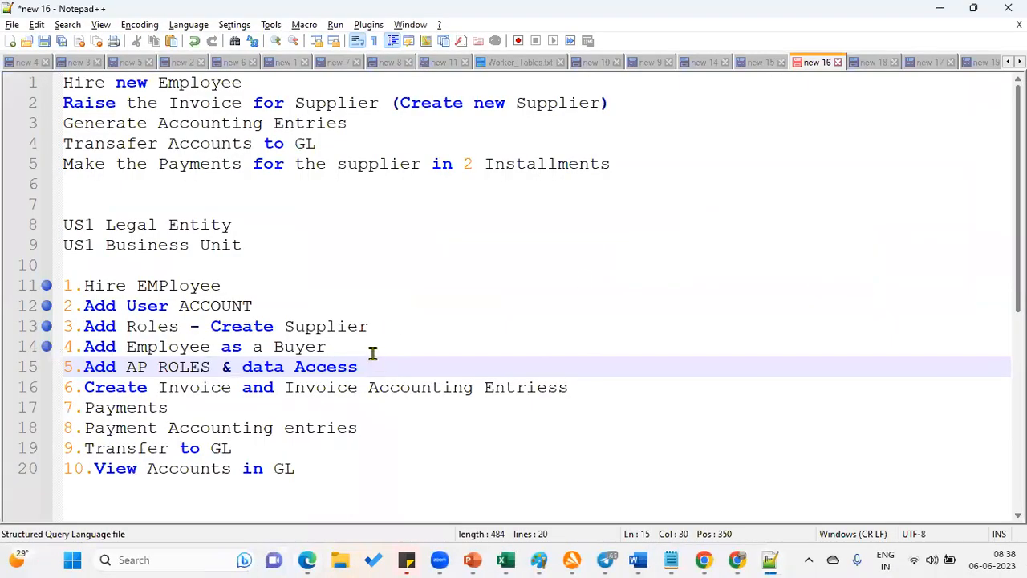
Bookmark checklist step 5 in Notepad++ and highlight completed steps 1–5, then return to Oracle
drag(372, 367, 209, 366)
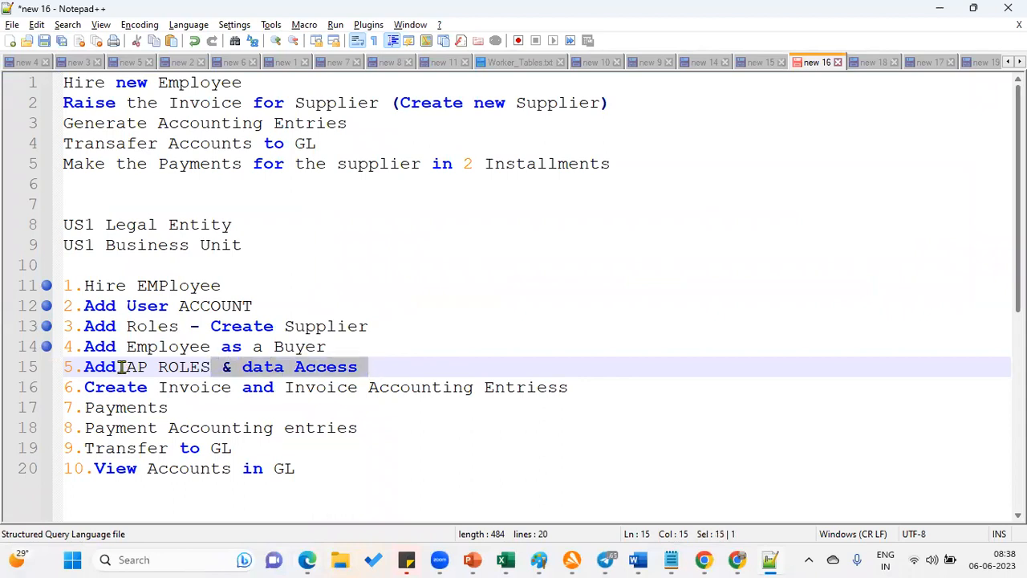
click(46, 367)
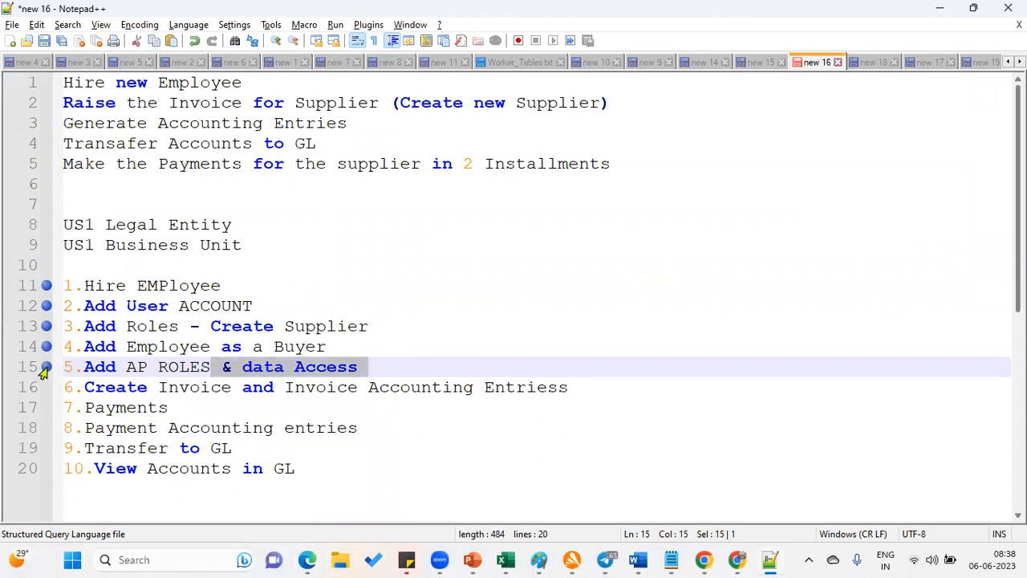
click(407, 361)
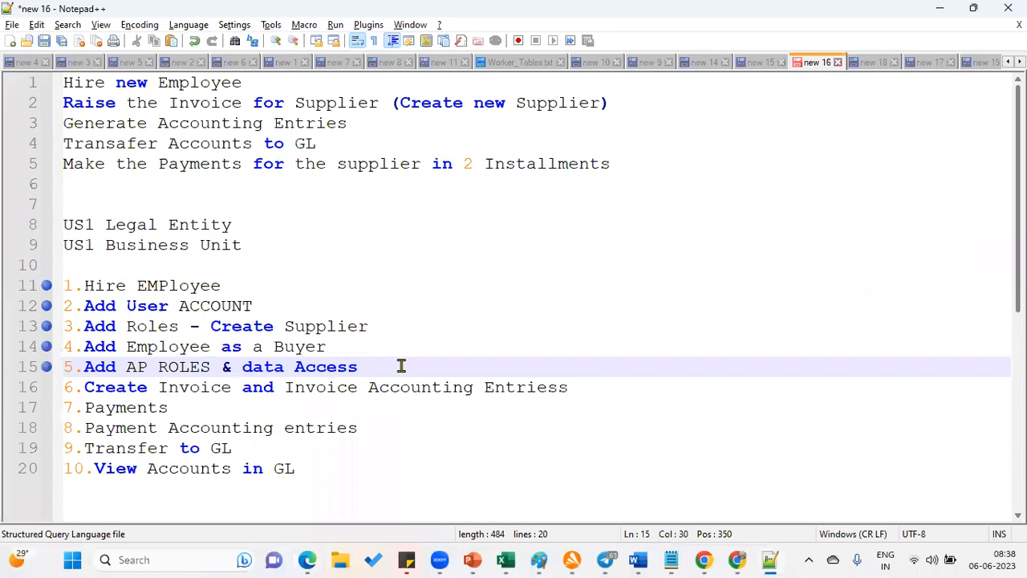
drag(384, 368, 41, 288)
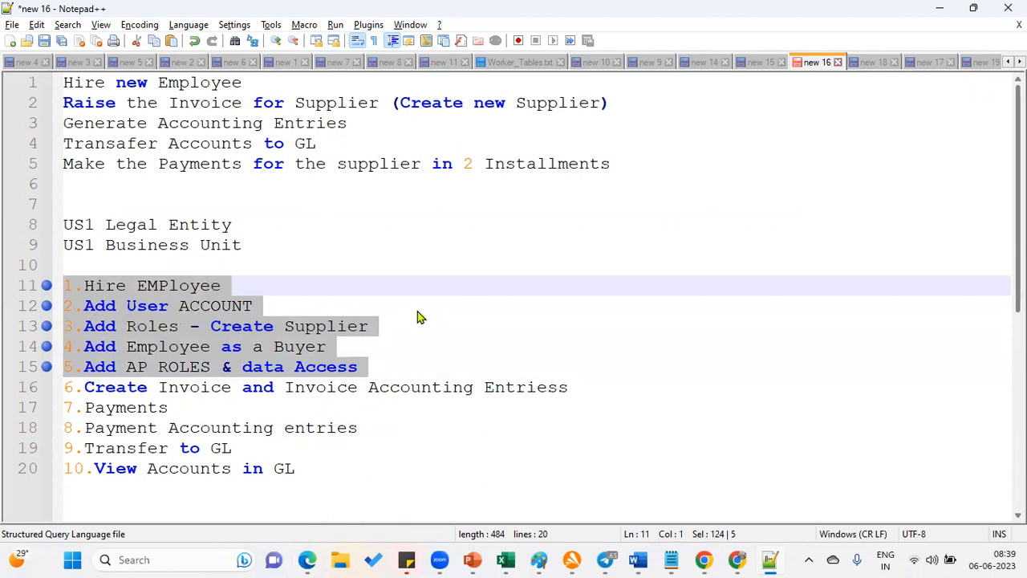
click(311, 560)
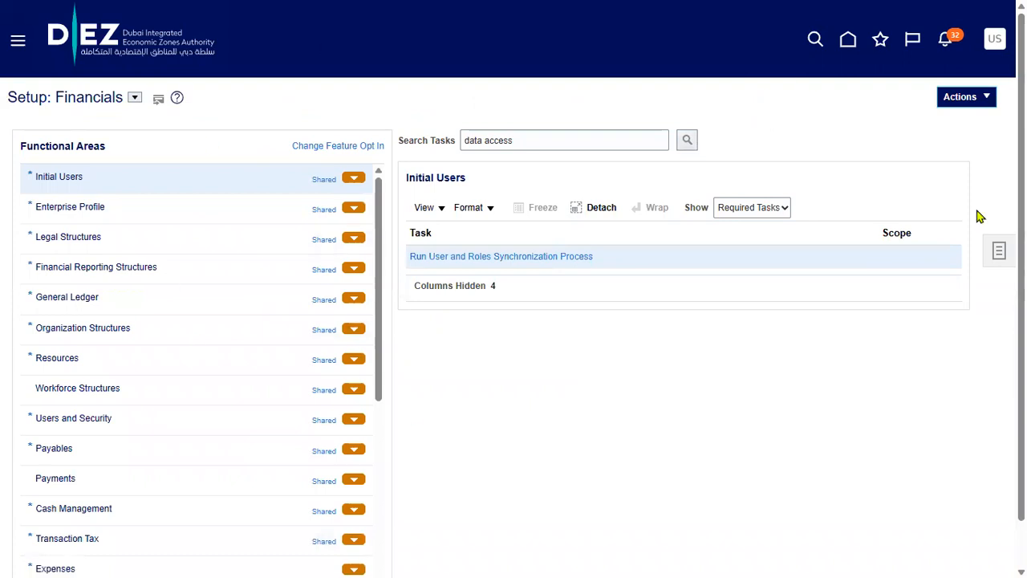
key(super)
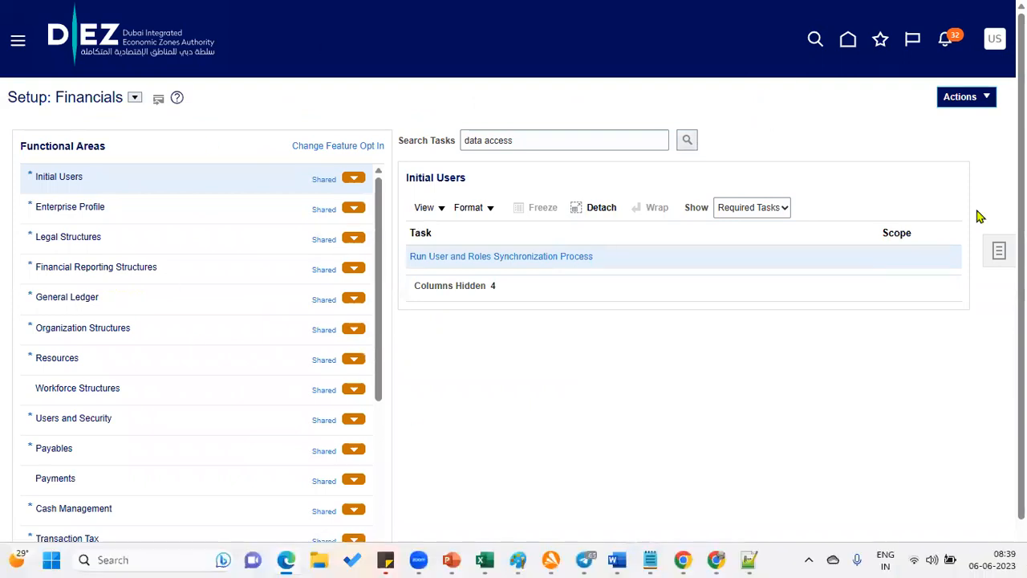